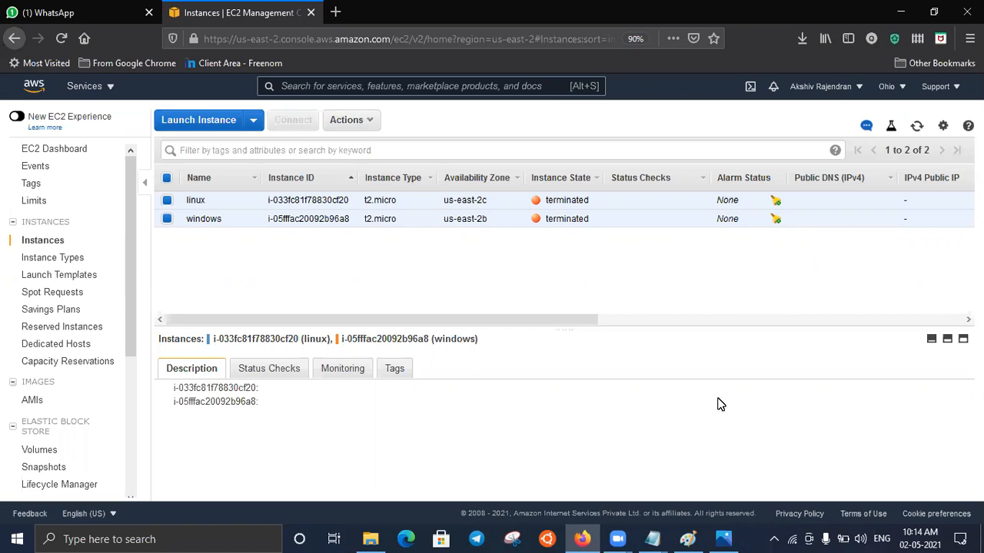
- Review step 1 of the Class 2 Application Engg notes in Notepad, and return to the EC2 console
{"action": "left_click", "coordinate": [654, 538]}
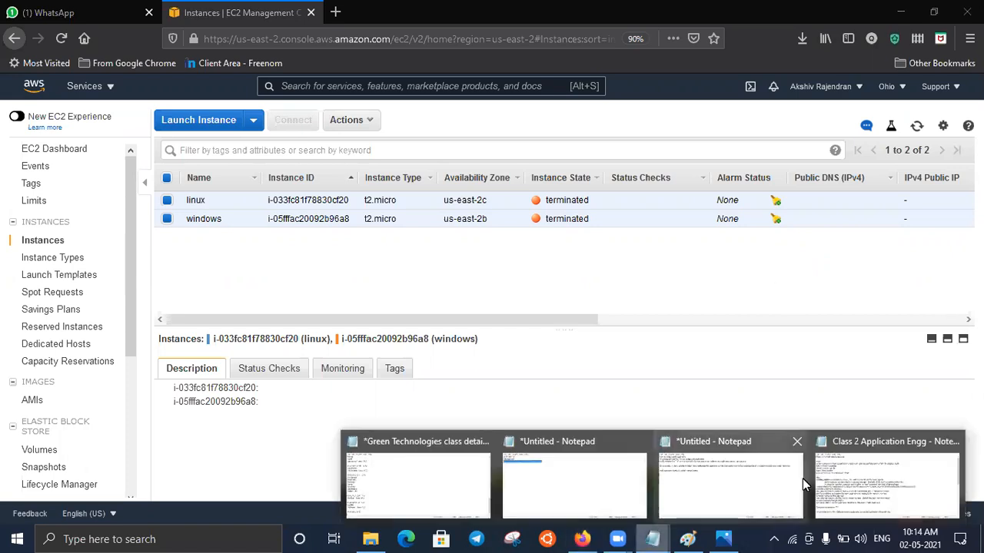
{"action": "left_click", "coordinate": [839, 499]}
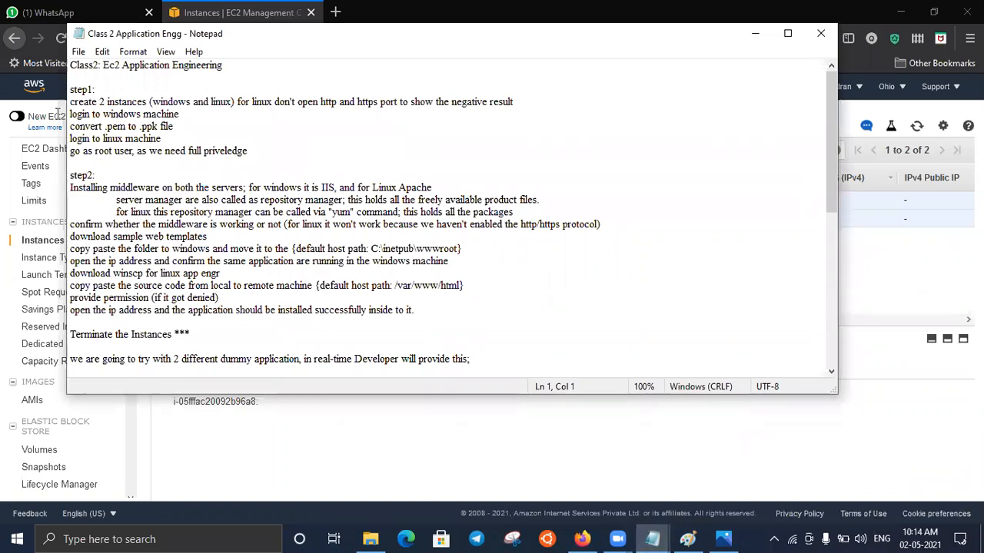
{"action": "left_click_drag", "start_coordinate": [258, 152], "coordinate": [63, 97]}
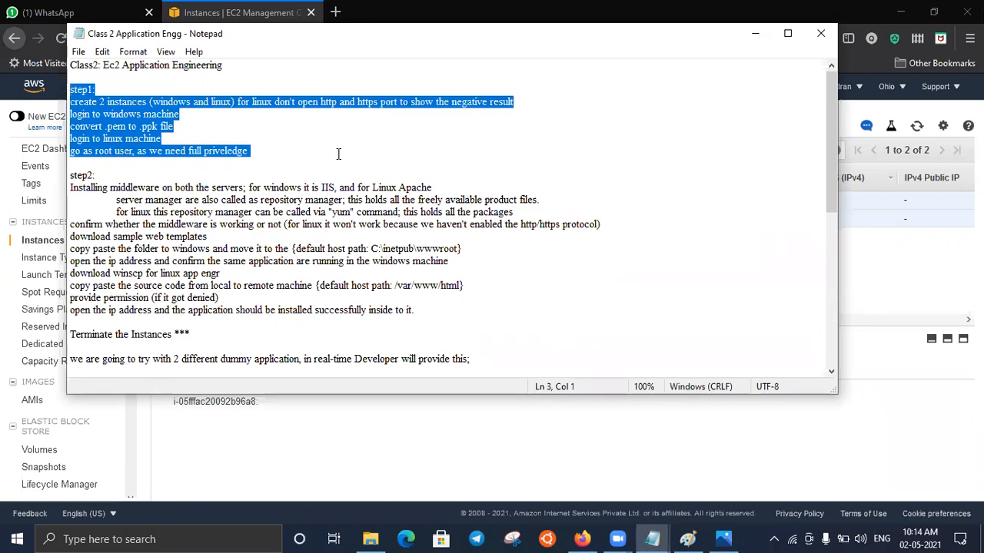
{"action": "left_click", "coordinate": [346, 131]}
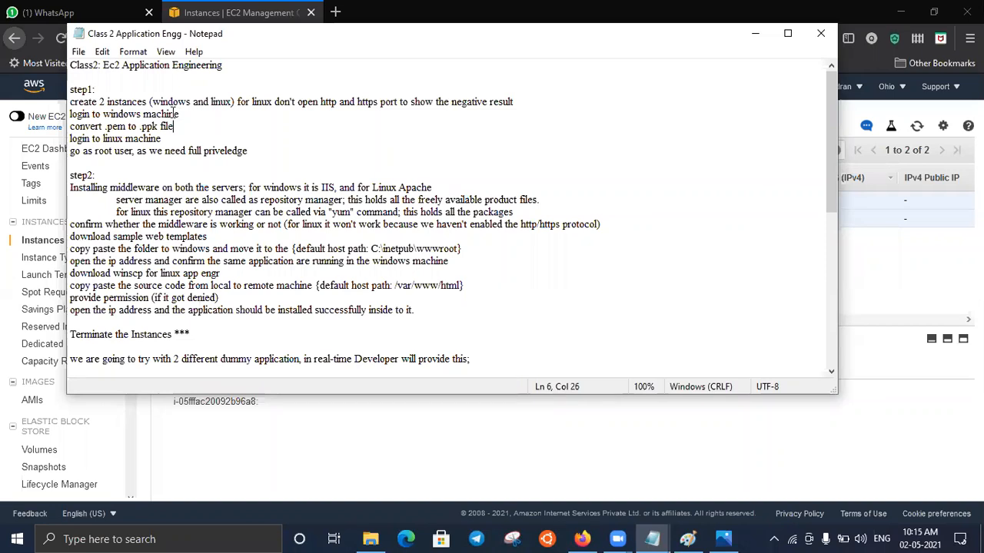
{"action": "left_click", "coordinate": [754, 33]}
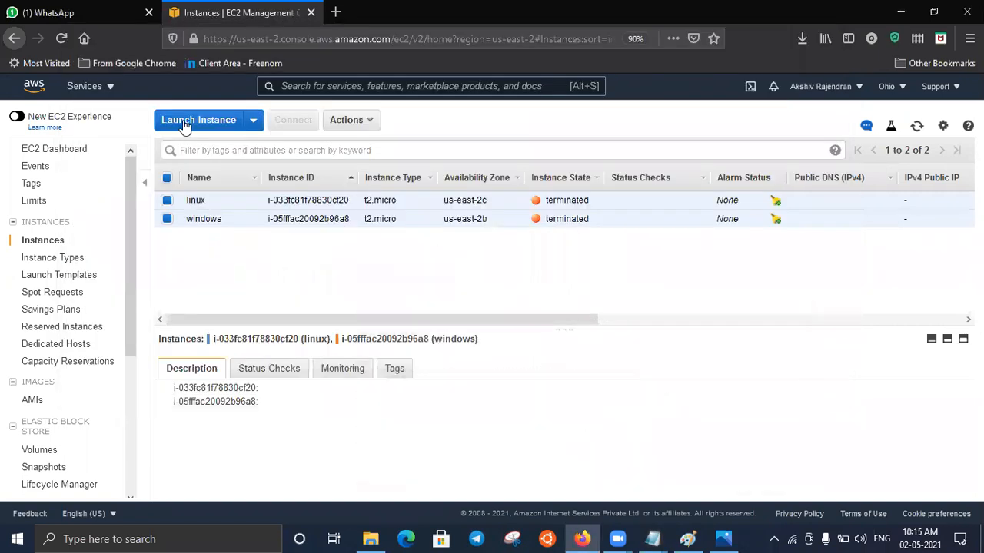
- Start launching a 64-bit (x86) Amazon Linux 2 AMI instance, keeping the t2.micro type and the default instance details
{"action": "left_click", "coordinate": [185, 123]}
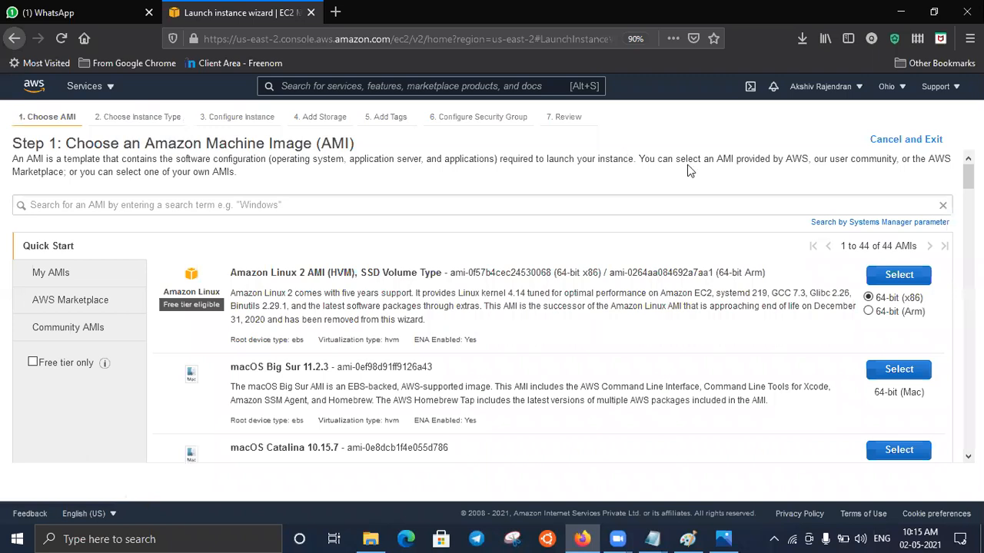
{"action": "left_click", "coordinate": [892, 277]}
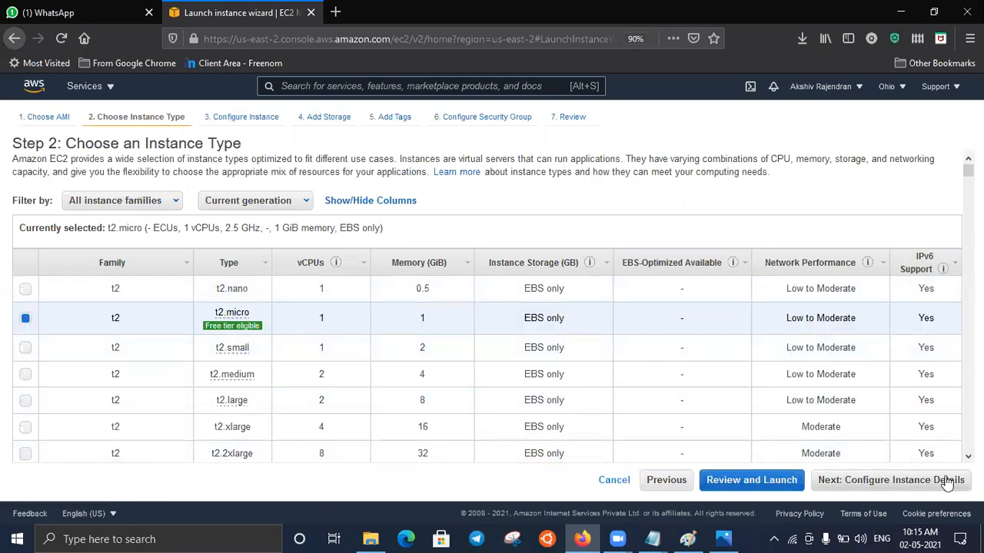
{"action": "left_click", "coordinate": [948, 482]}
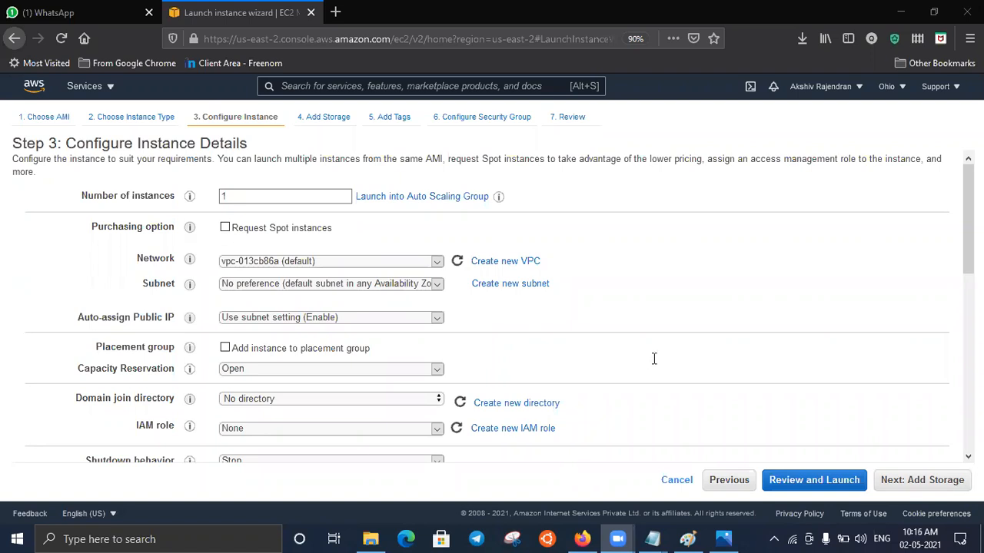
{"action": "left_click", "coordinate": [953, 482]}
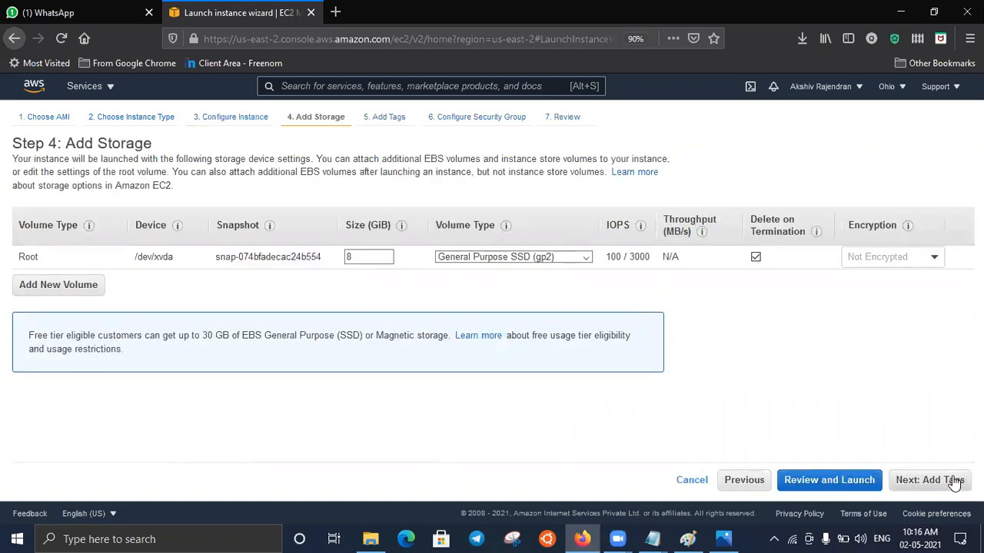
- Set the root volume size to 10 GiB and proceed to the instance's tags
{"action": "left_click", "coordinate": [366, 255]}
{"action": "key", "text": "BackSpace"}
{"action": "type", "text": "10"}
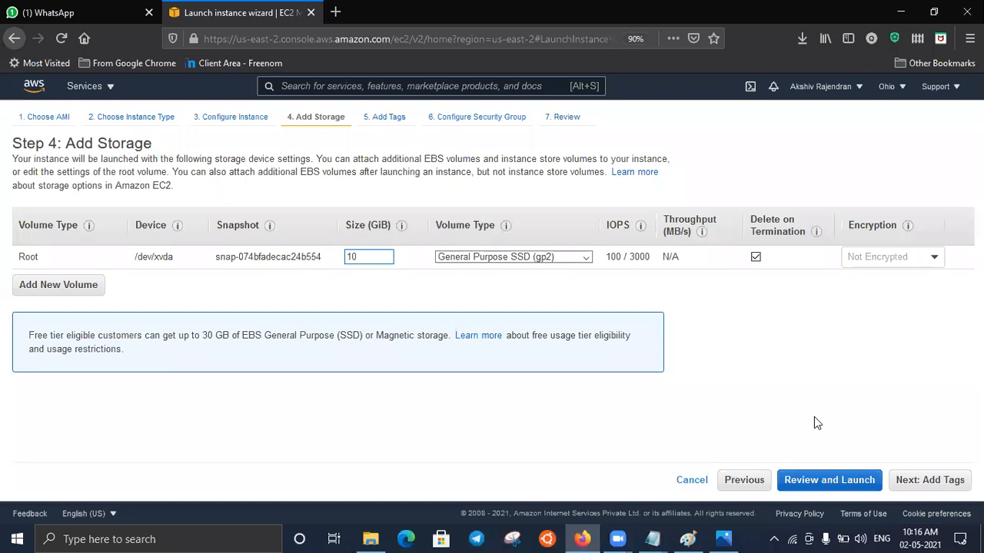
{"action": "left_click", "coordinate": [936, 461]}
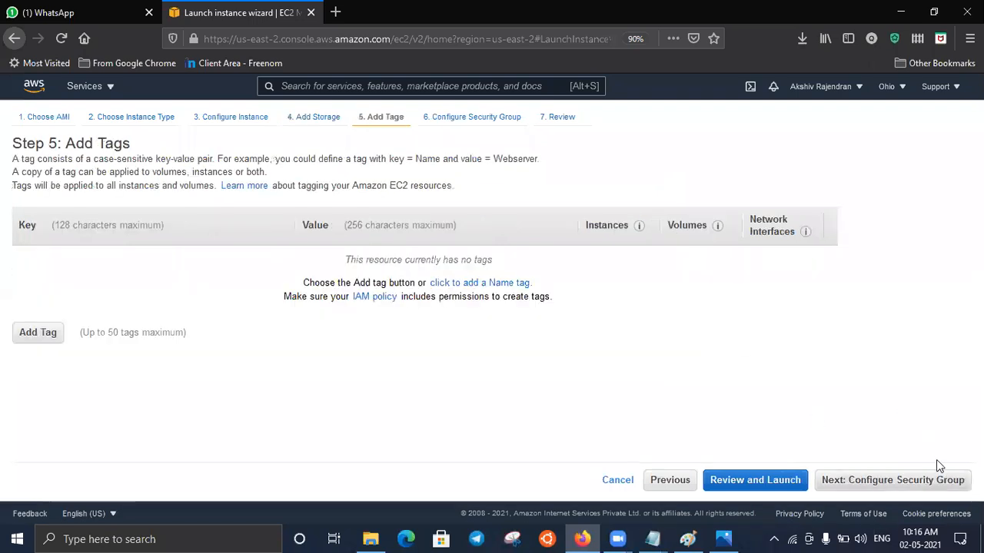
- Add a Name tag with the value linux and proceed to the security group settings
{"action": "left_click", "coordinate": [488, 284]}
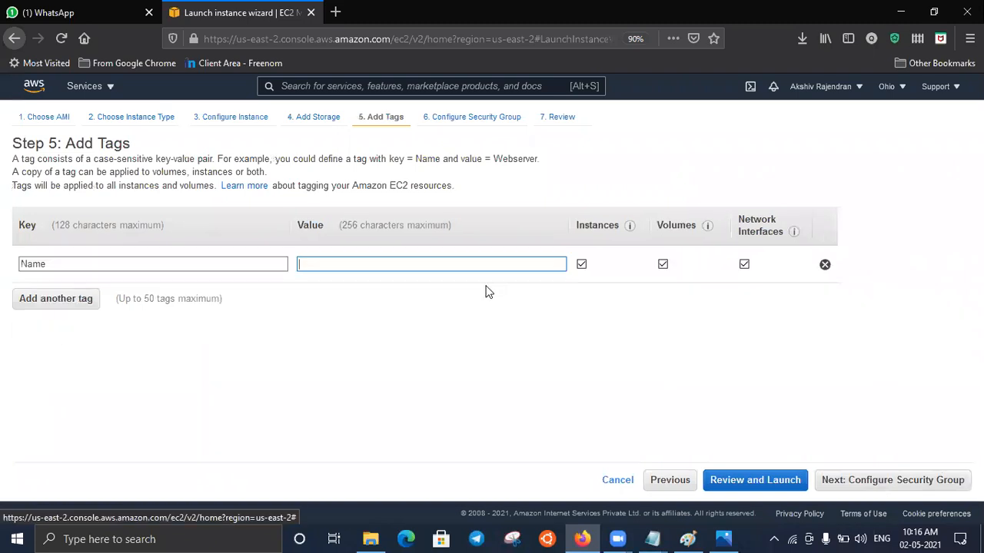
{"action": "type", "text": "linux"}
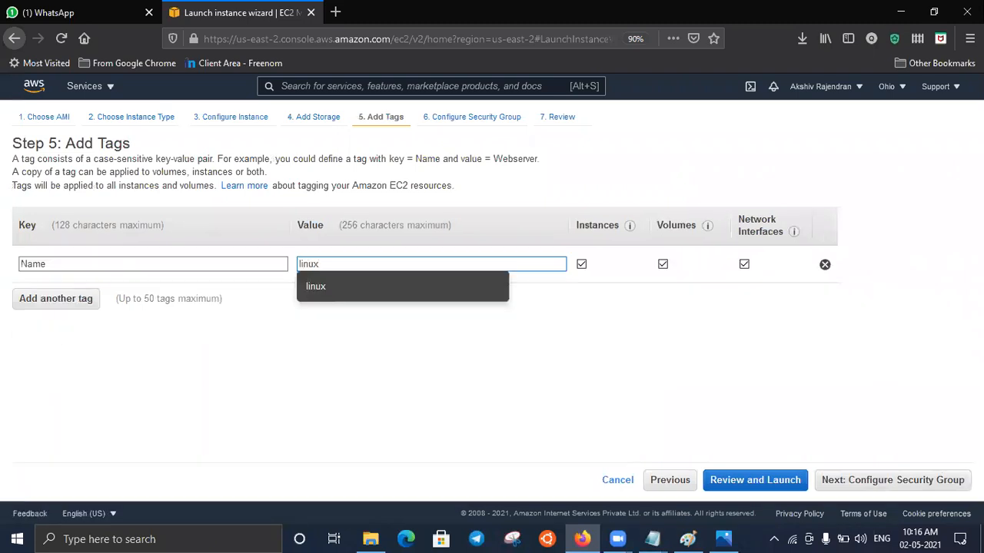
{"action": "left_click", "coordinate": [953, 479]}
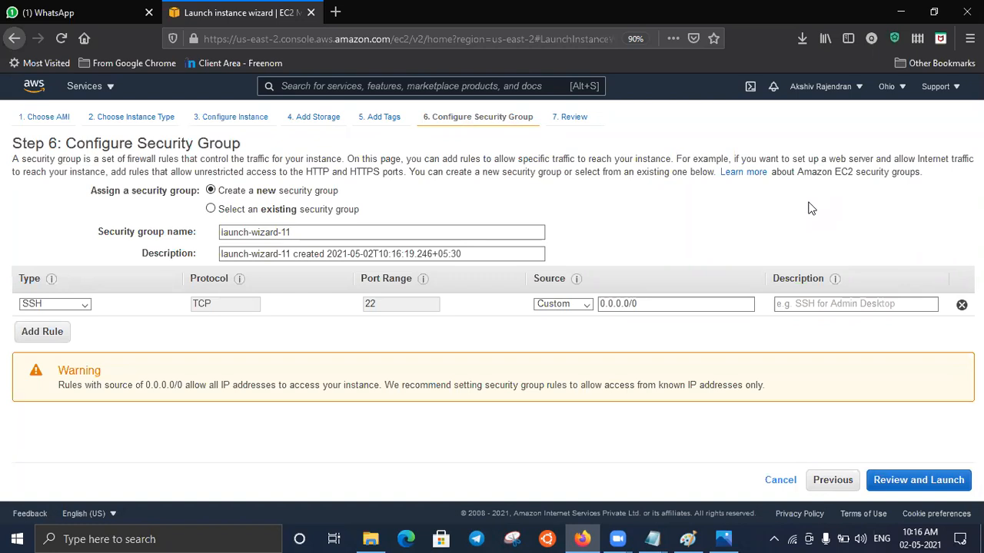
- Accept the SSH-only security group and launch the instance with the existing key pair 02-05-2021, acknowledging access to its private key file
{"action": "left_click", "coordinate": [959, 482]}
{"action": "left_click", "coordinate": [953, 481]}
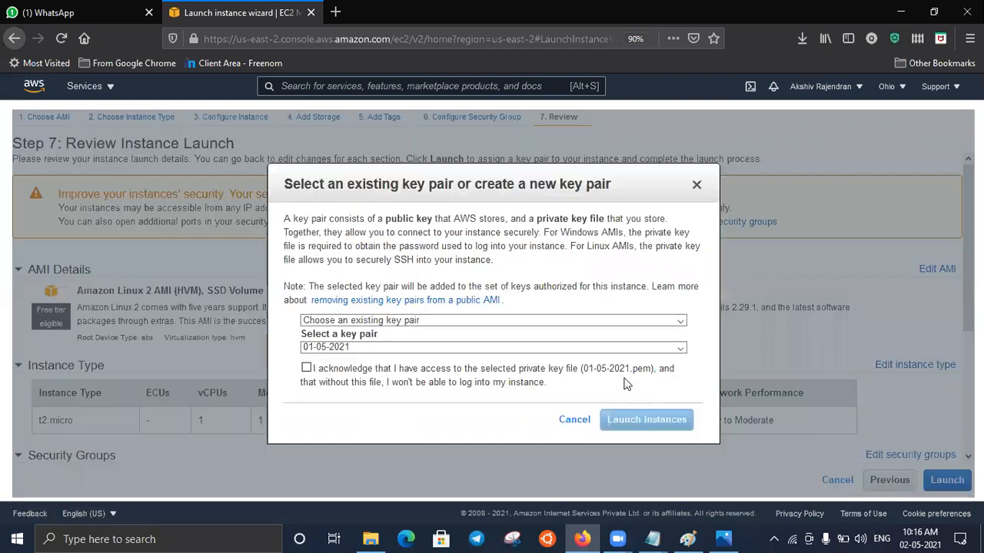
{"action": "left_click", "coordinate": [424, 349]}
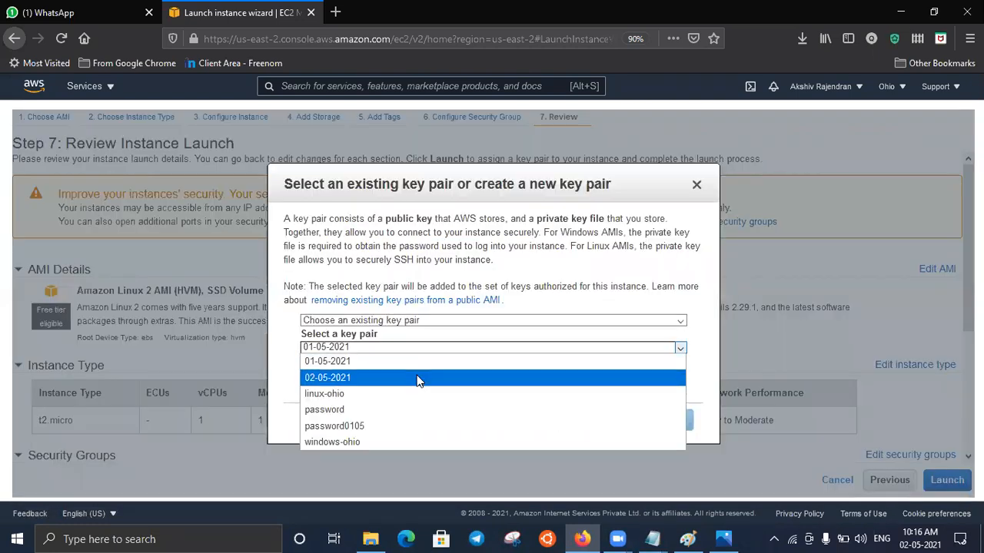
{"action": "left_click", "coordinate": [419, 380]}
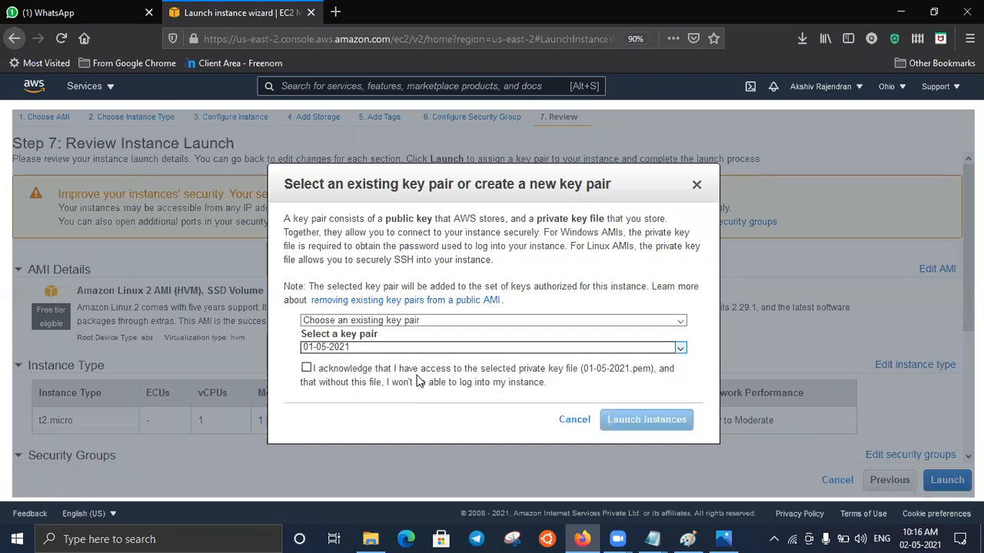
{"action": "left_click", "coordinate": [307, 369]}
{"action": "left_click", "coordinate": [628, 422]}
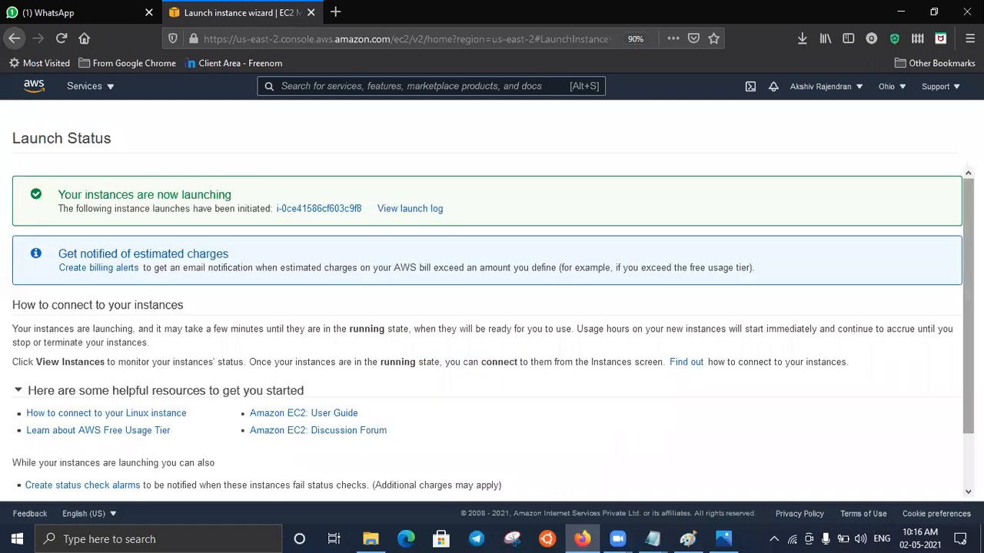
- Show the unfiltered instances list and start launching another instance from the Microsoft Windows Server 2019 Base AMI
{"action": "left_click", "coordinate": [342, 206]}
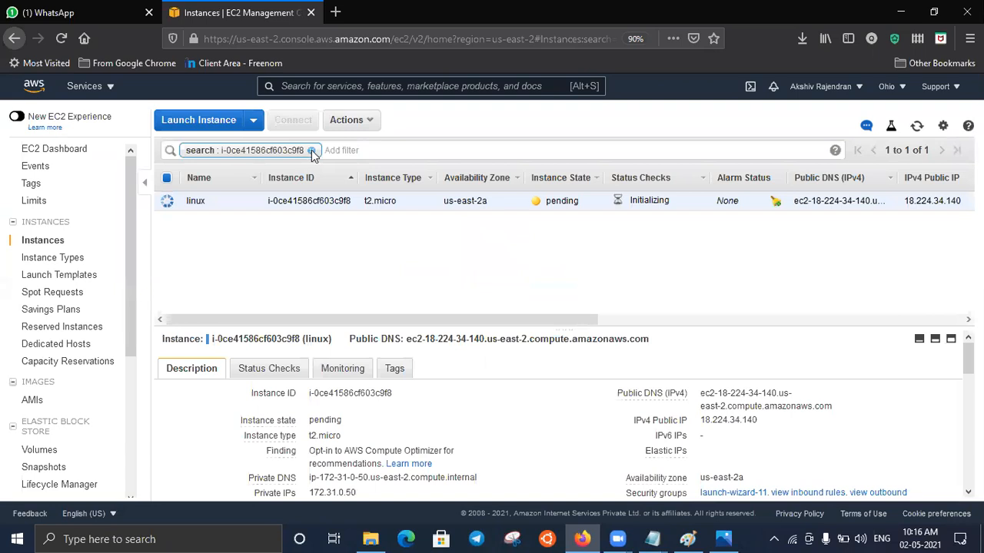
{"action": "left_click", "coordinate": [312, 151]}
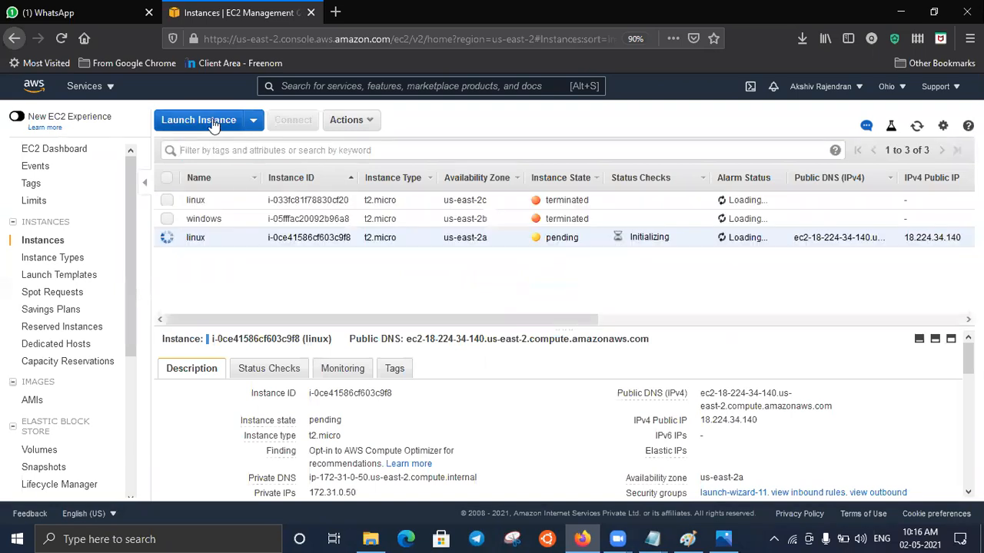
{"action": "left_click", "coordinate": [201, 120]}
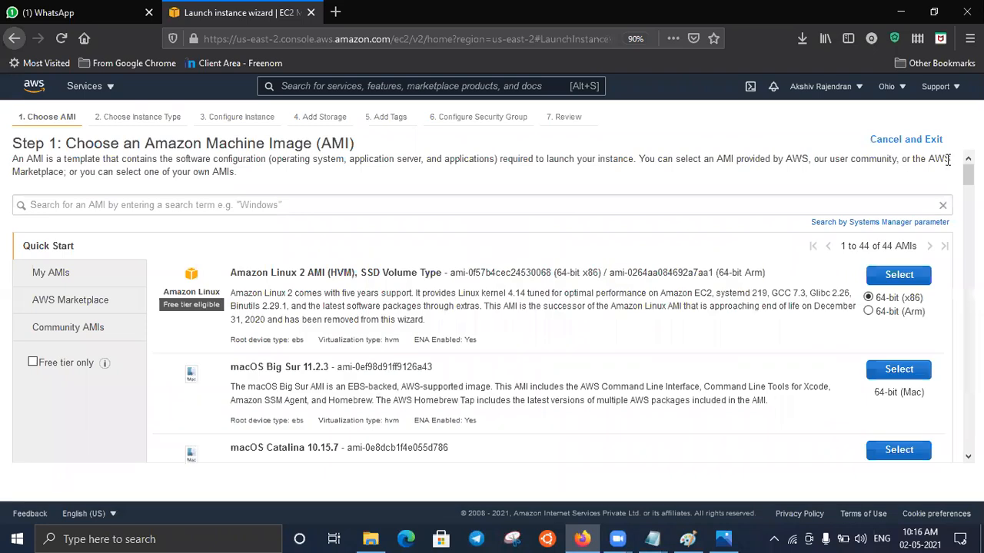
{"action": "scroll", "coordinate": [491, 308], "scroll_direction": "down", "scroll_amount": 5}
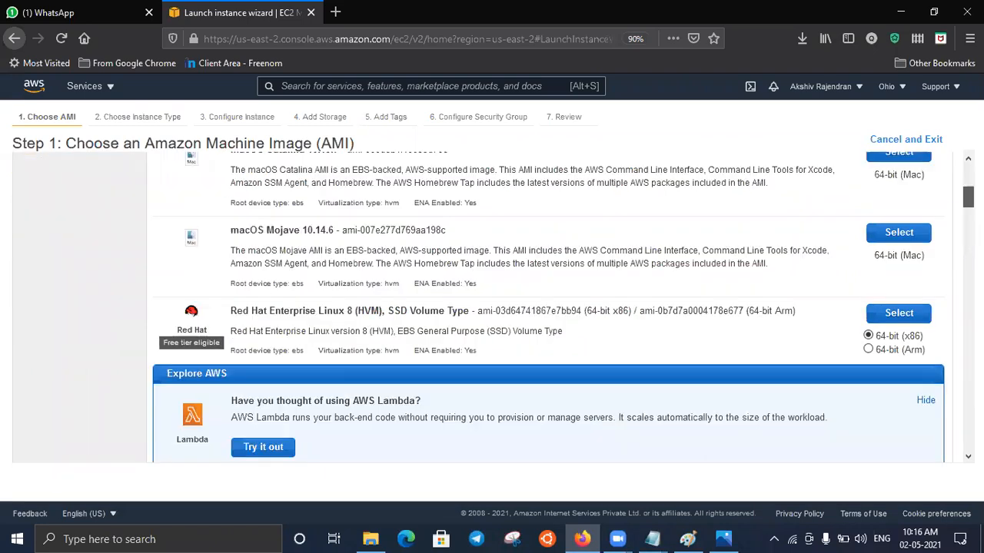
{"action": "scroll", "coordinate": [874, 279], "scroll_direction": "down", "scroll_amount": 5}
{"action": "scroll", "coordinate": [884, 279], "scroll_direction": "down", "scroll_amount": 1}
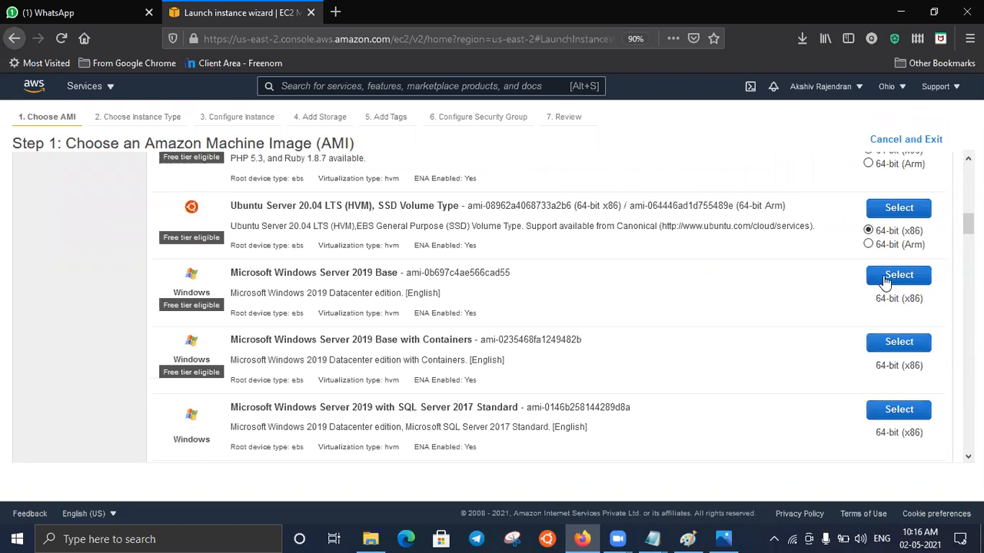
{"action": "left_click", "coordinate": [885, 279]}
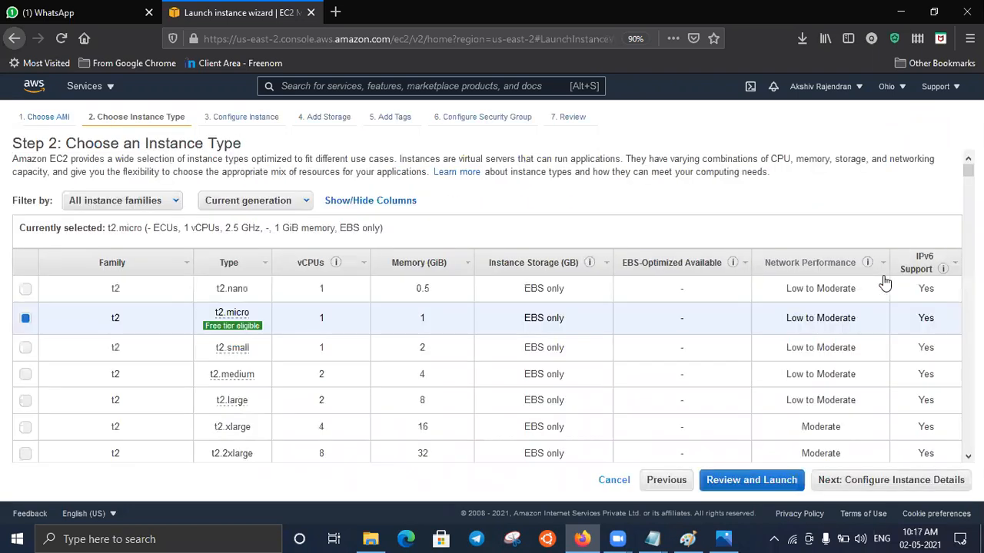
- Keep the t2.micro type, default instance details and default storage for the Windows instance
{"action": "left_click", "coordinate": [951, 489]}
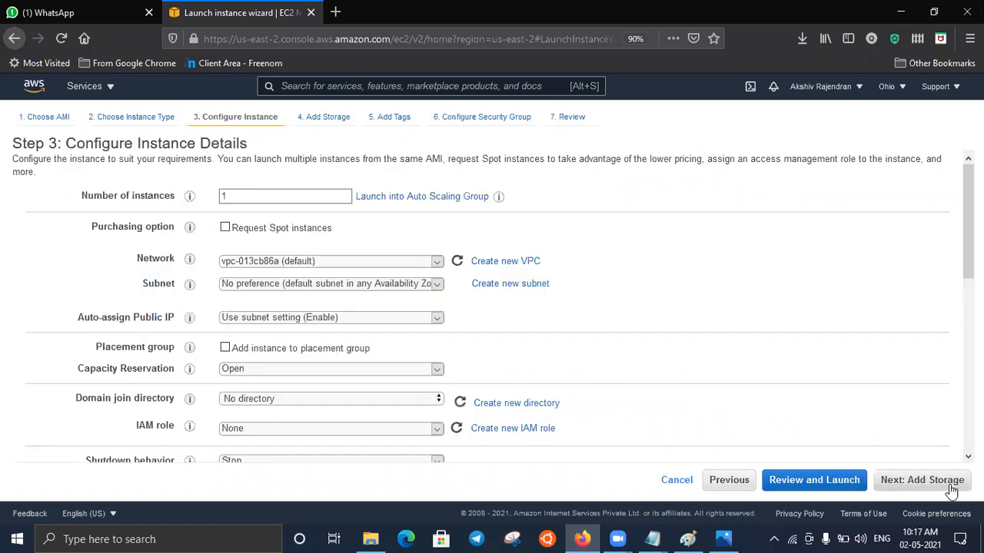
{"action": "left_click", "coordinate": [952, 489]}
{"action": "left_click", "coordinate": [951, 489]}
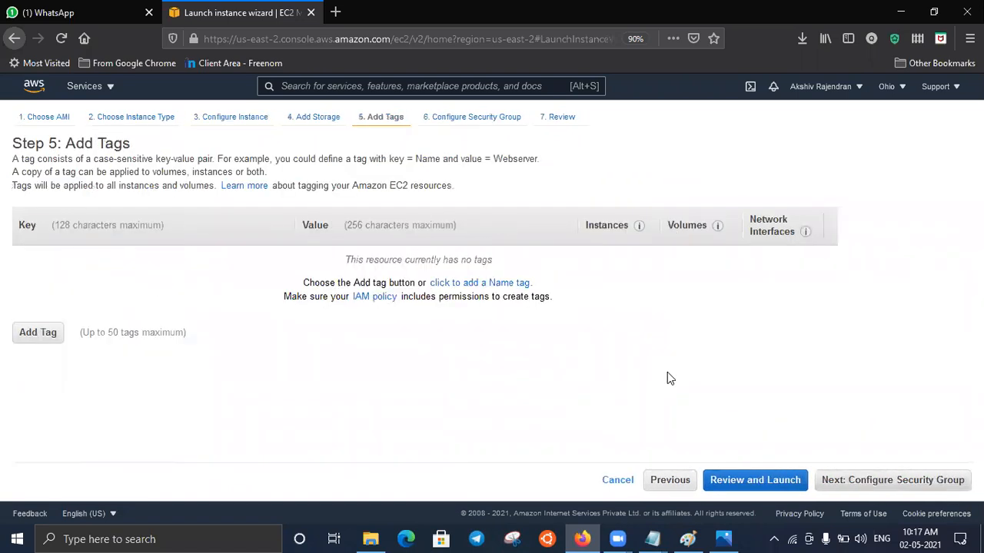
- Add a Name tag with the value windows and proceed to the Windows instance's security group settings
{"action": "left_click", "coordinate": [483, 284]}
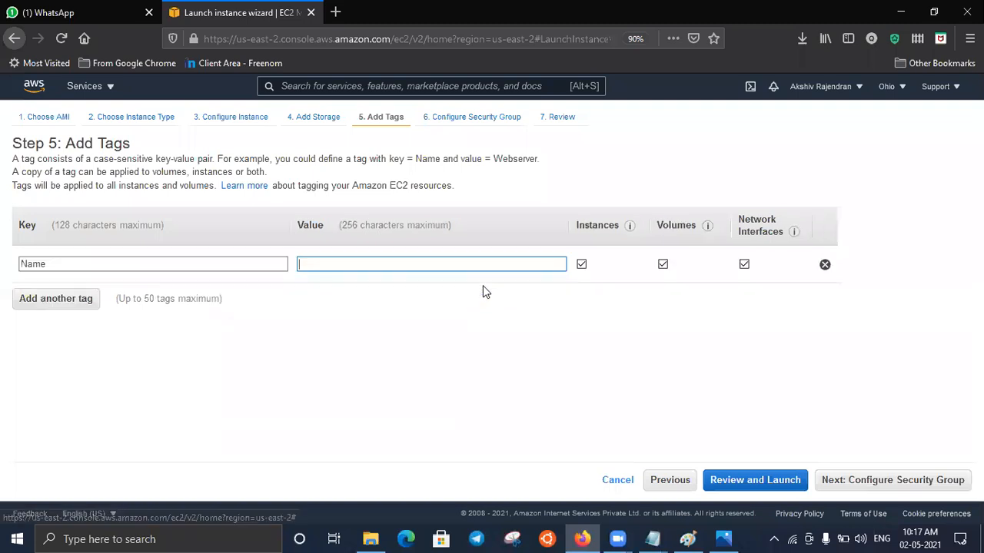
{"action": "type", "text": "windows"}
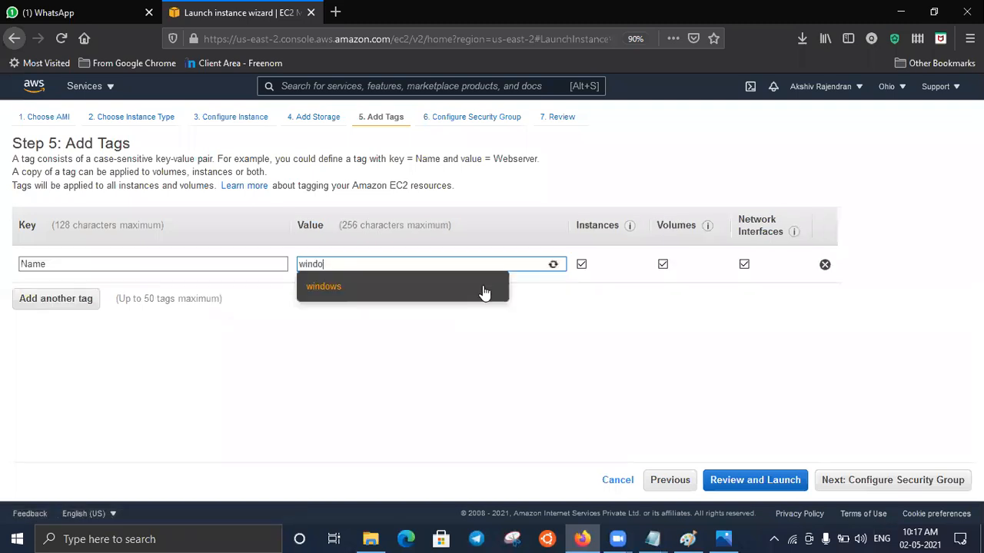
{"action": "left_click", "coordinate": [461, 289]}
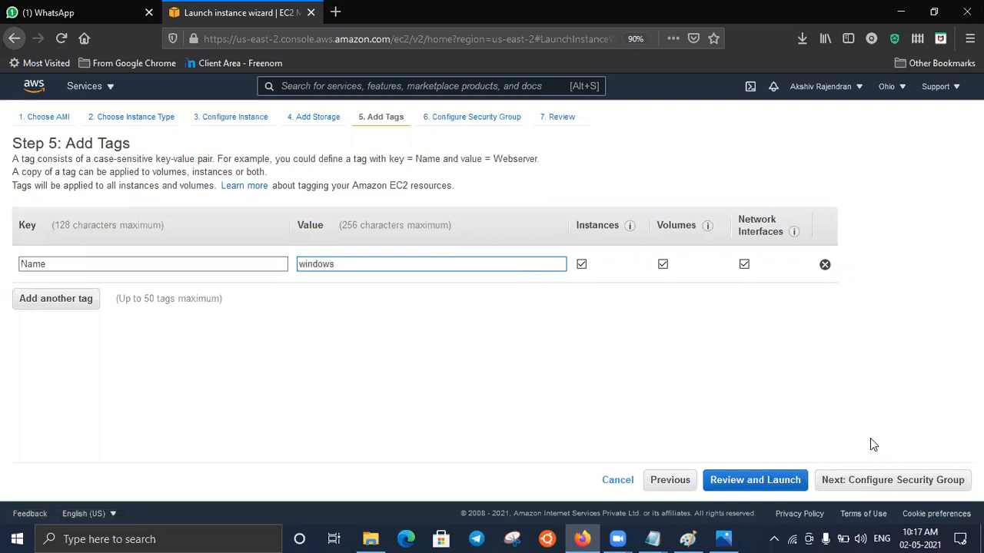
{"action": "left_click", "coordinate": [646, 364]}
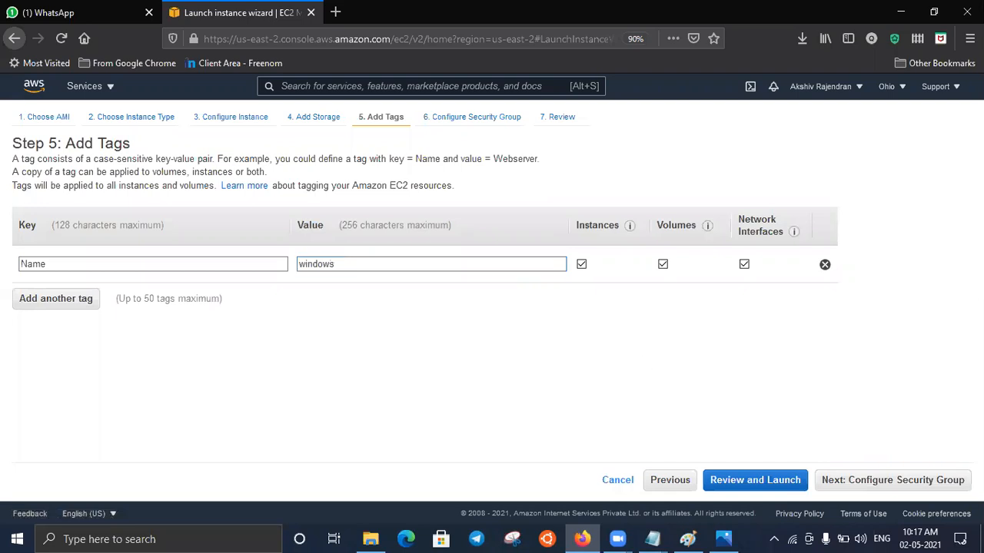
{"action": "left_click", "coordinate": [955, 486]}
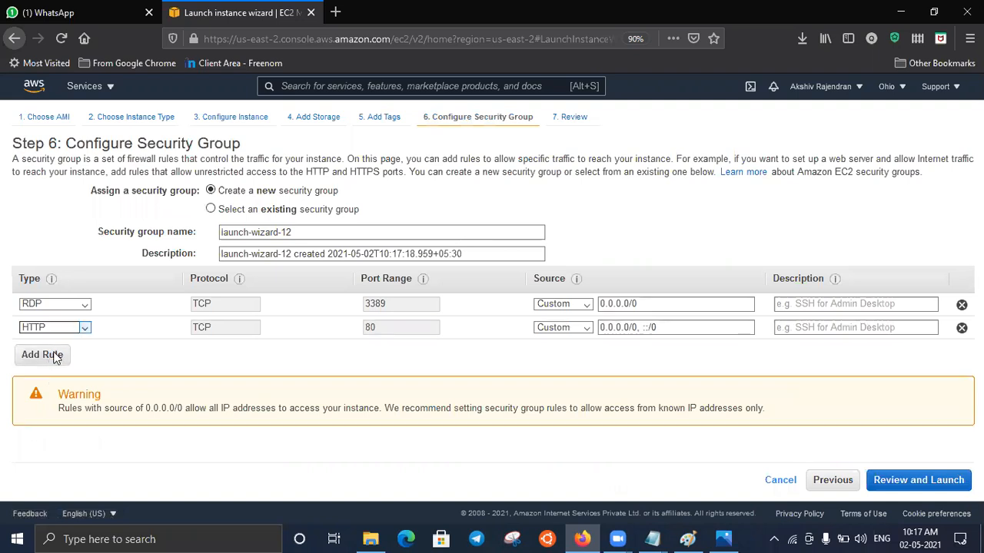
- Add HTTP and HTTPS inbound rules alongside RDP in the Windows instance's new security group
{"action": "left_click", "coordinate": [49, 354]}
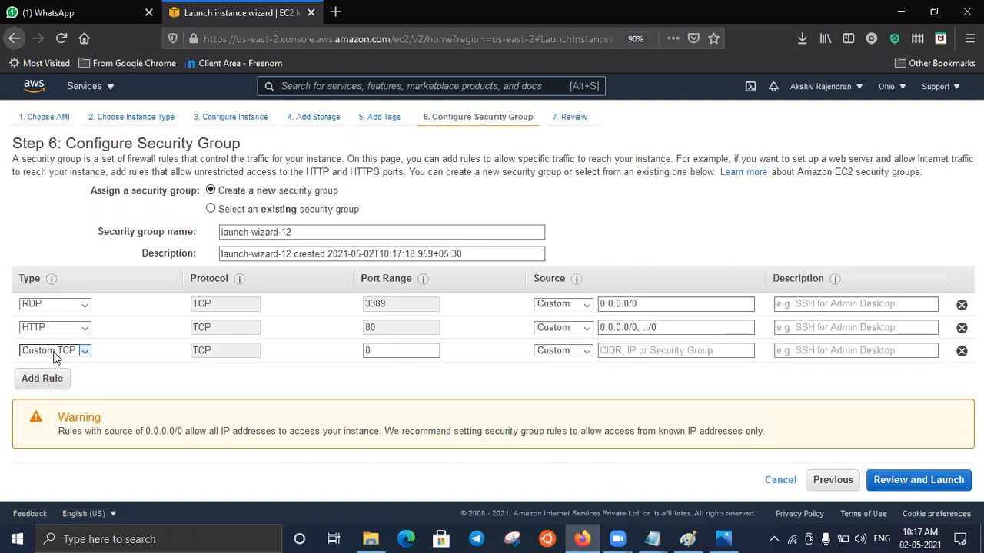
{"action": "key", "text": "h"}
{"action": "key", "text": "h"}
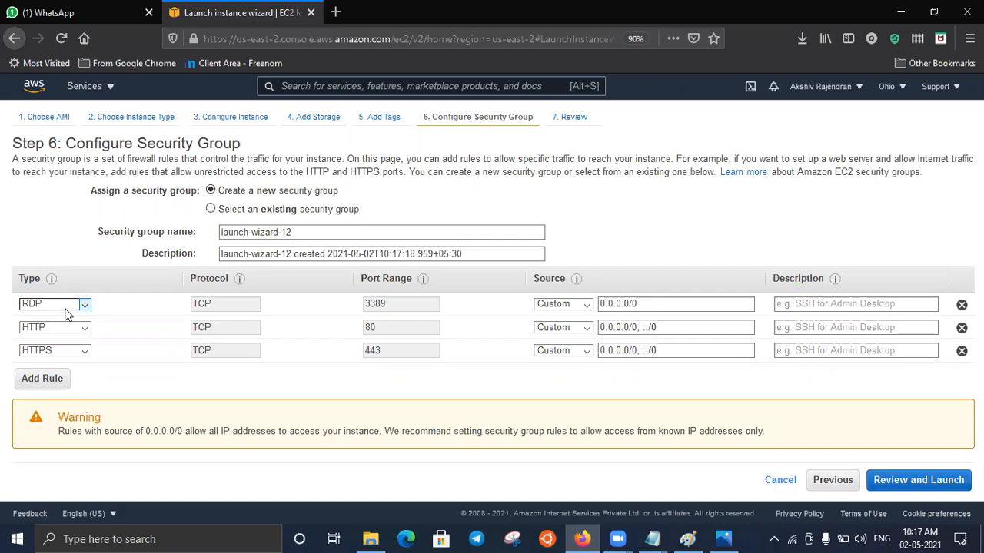
- Search Google for facebook login in a new tab, highlight the https prefix of the results page address, and return to the launch wizard
{"action": "left_click", "coordinate": [336, 13]}
{"action": "type", "text": "face"}
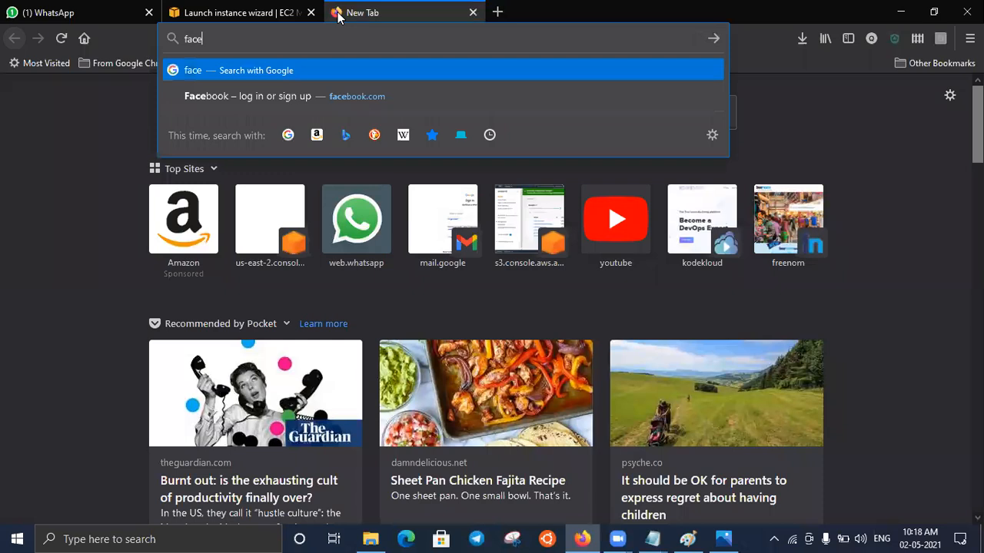
{"action": "key", "text": "Down"}
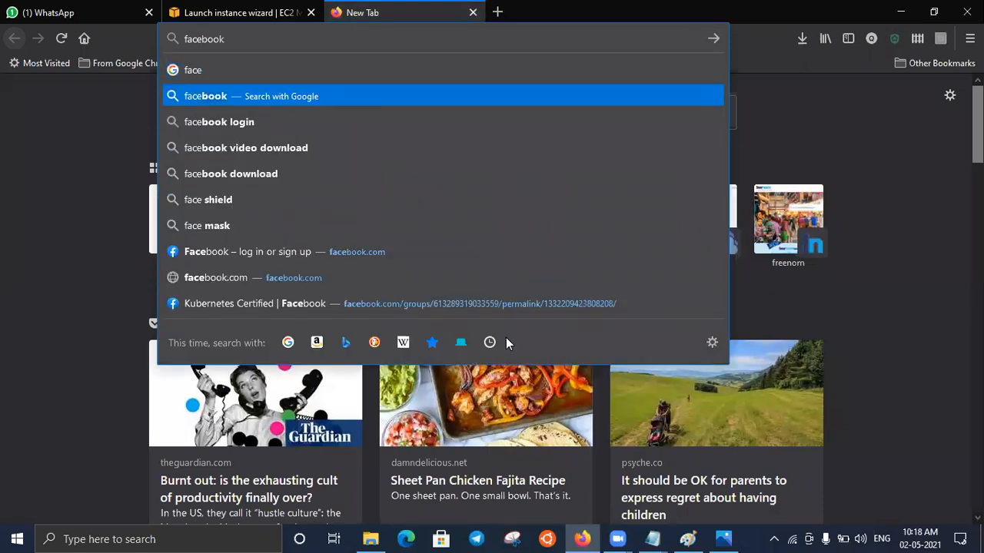
{"action": "key", "text": "Down"}
{"action": "key", "text": "Return"}
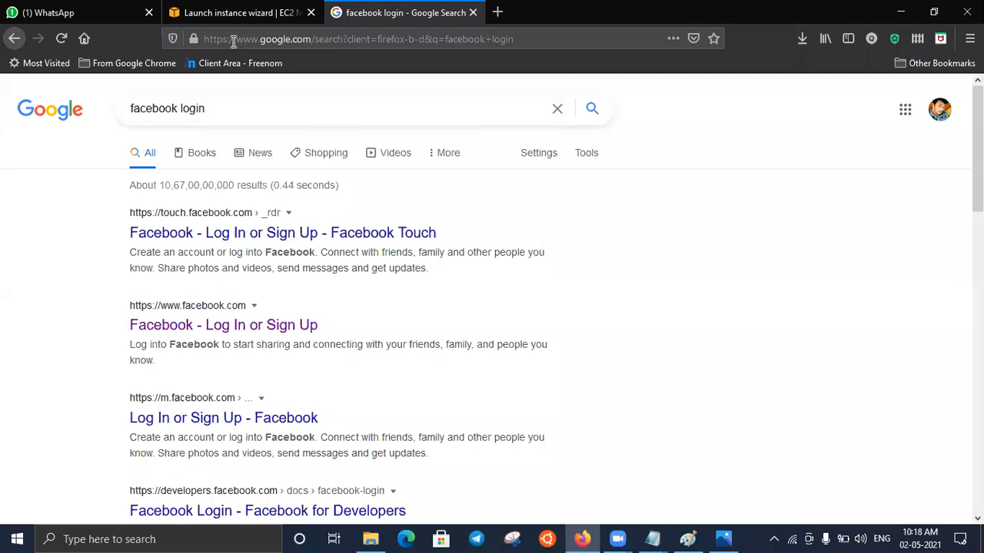
{"action": "double_click", "coordinate": [198, 38]}
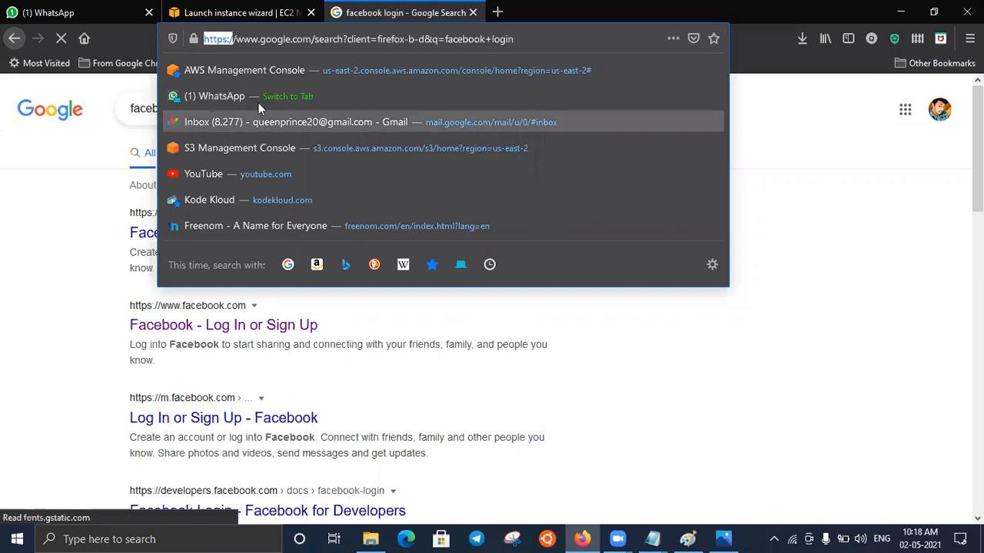
{"action": "left_click", "coordinate": [238, 13]}
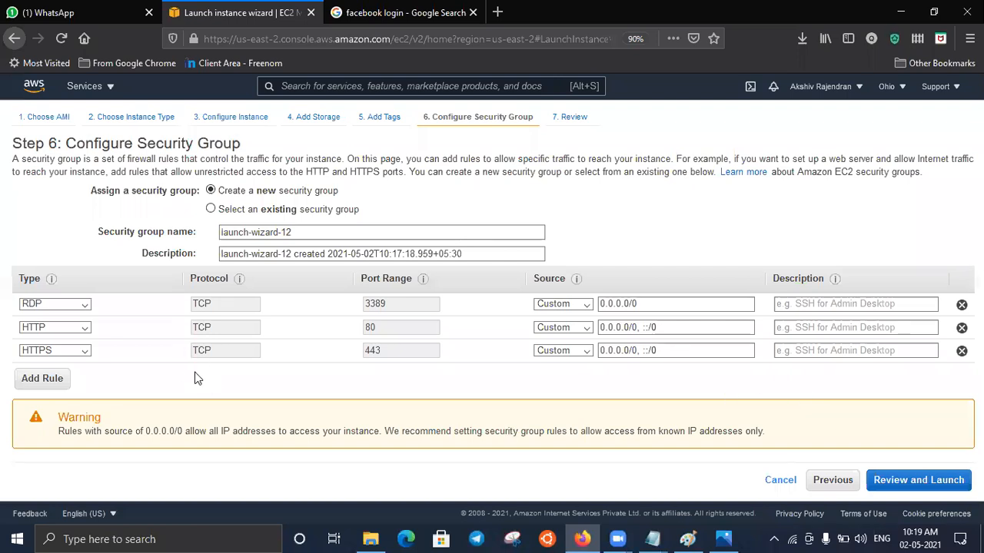
- Review and launch the Windows instance with the existing key pair 02-05-2021, acknowledging access to the private key file
{"action": "left_click", "coordinate": [955, 483]}
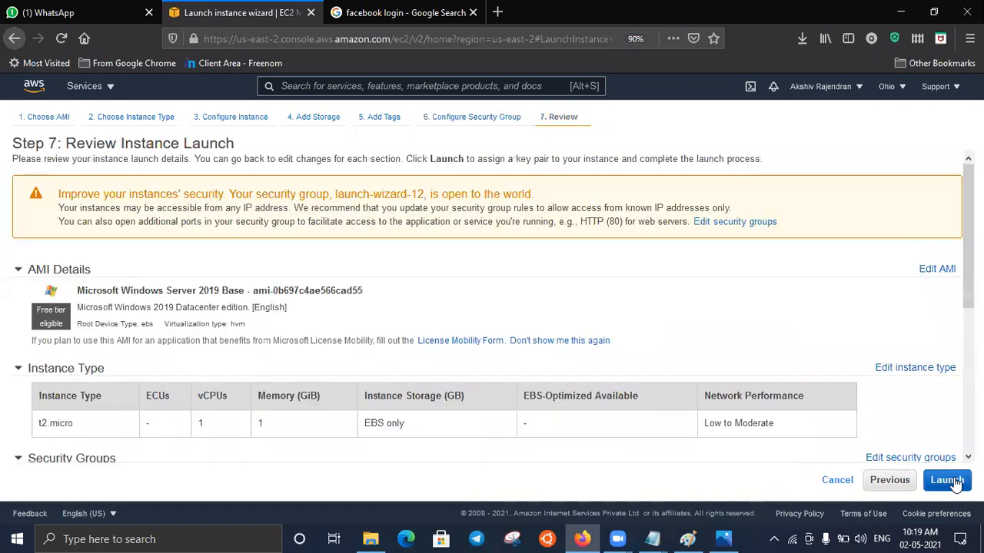
{"action": "left_click", "coordinate": [955, 483]}
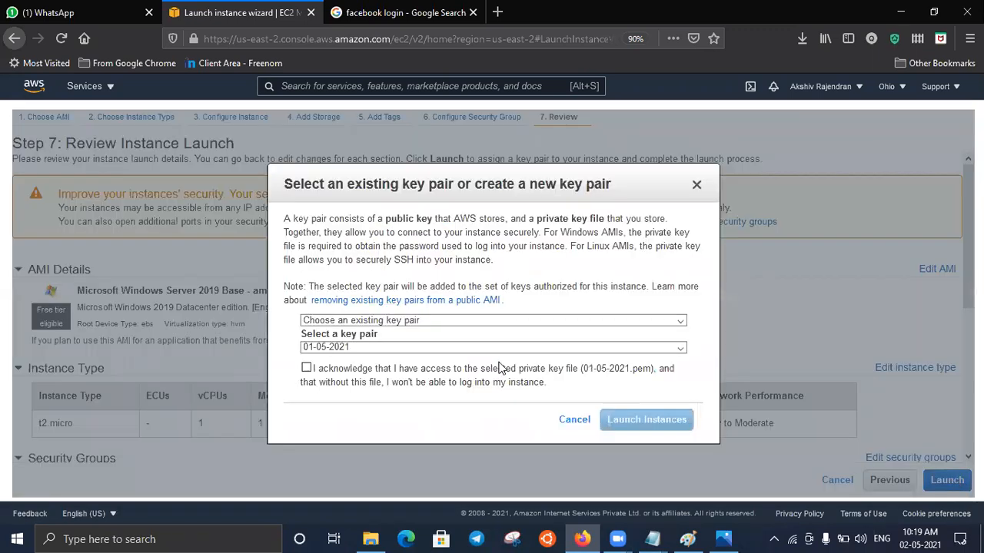
{"action": "left_click", "coordinate": [461, 346]}
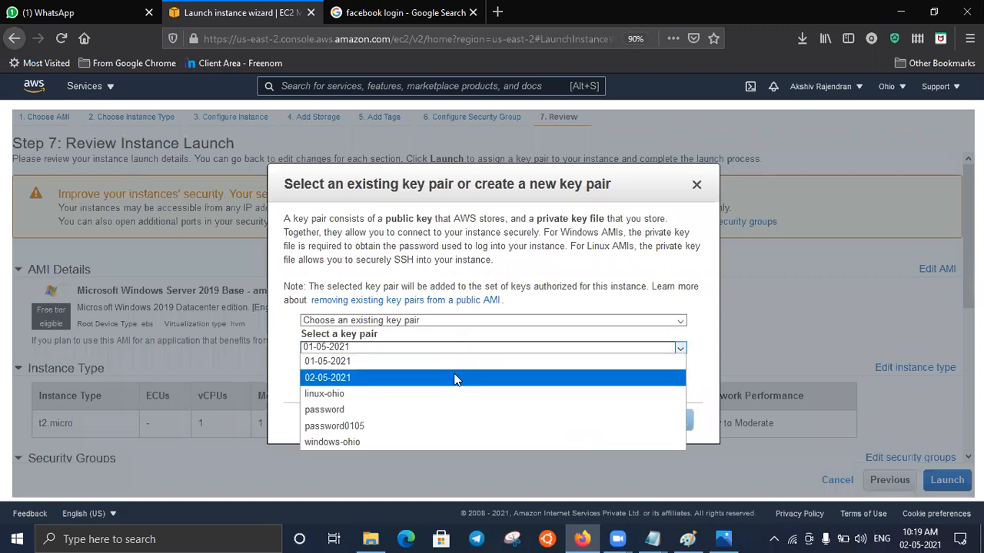
{"action": "left_click", "coordinate": [457, 378]}
{"action": "left_click", "coordinate": [306, 370]}
{"action": "left_click", "coordinate": [615, 424]}
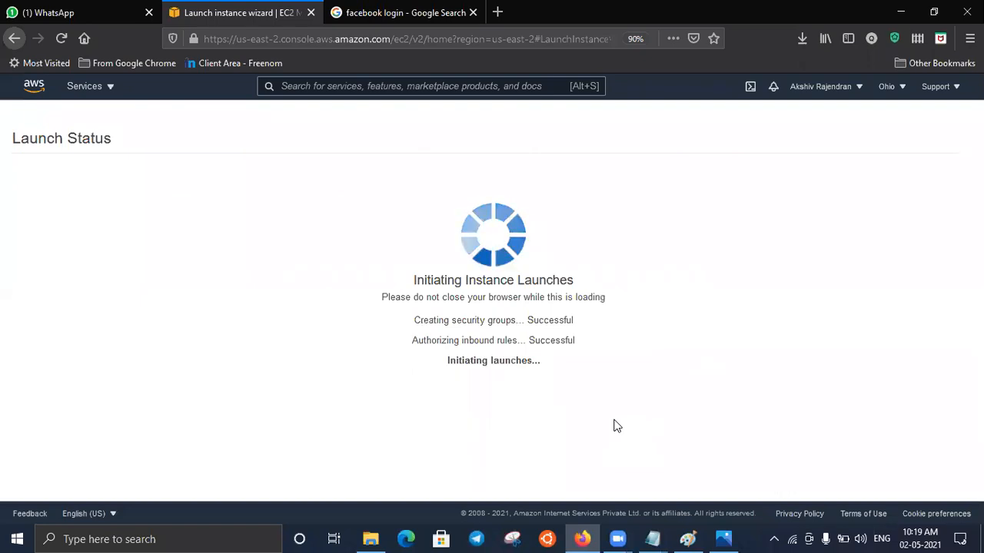
- Open the launched Windows instance in the instances list, remove the search filter, and refresh the full list
{"action": "left_click", "coordinate": [294, 209]}
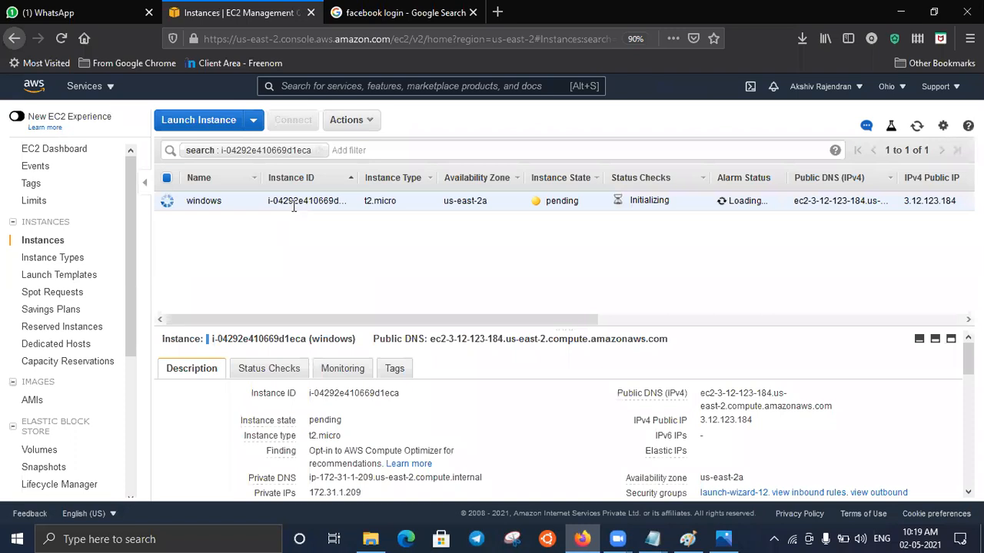
{"action": "left_click", "coordinate": [319, 150]}
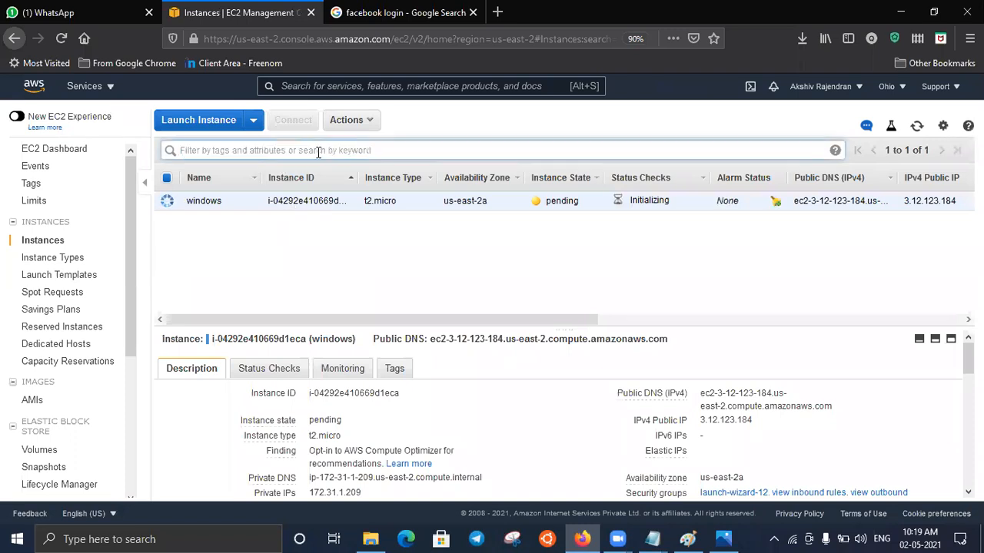
{"action": "left_click", "coordinate": [319, 150]}
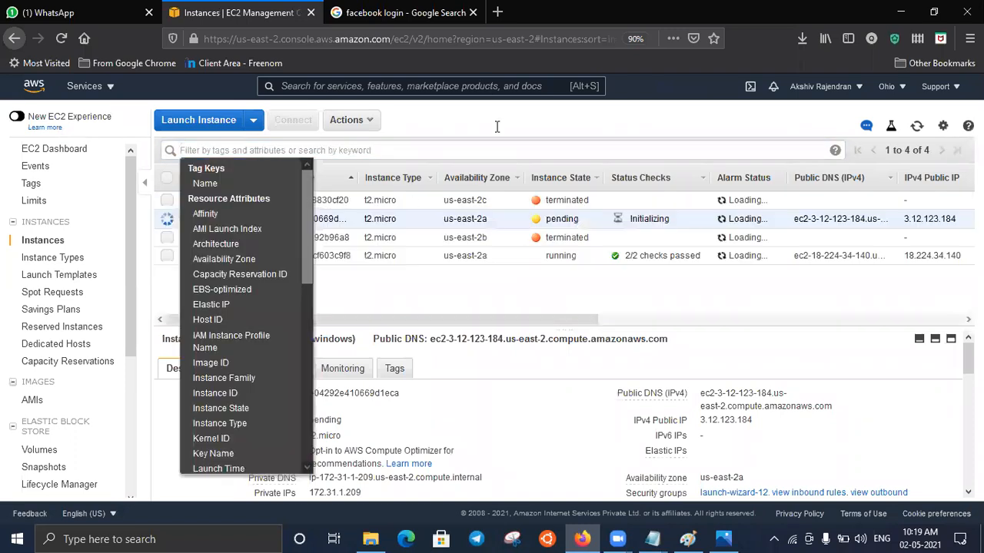
{"action": "left_click", "coordinate": [503, 221]}
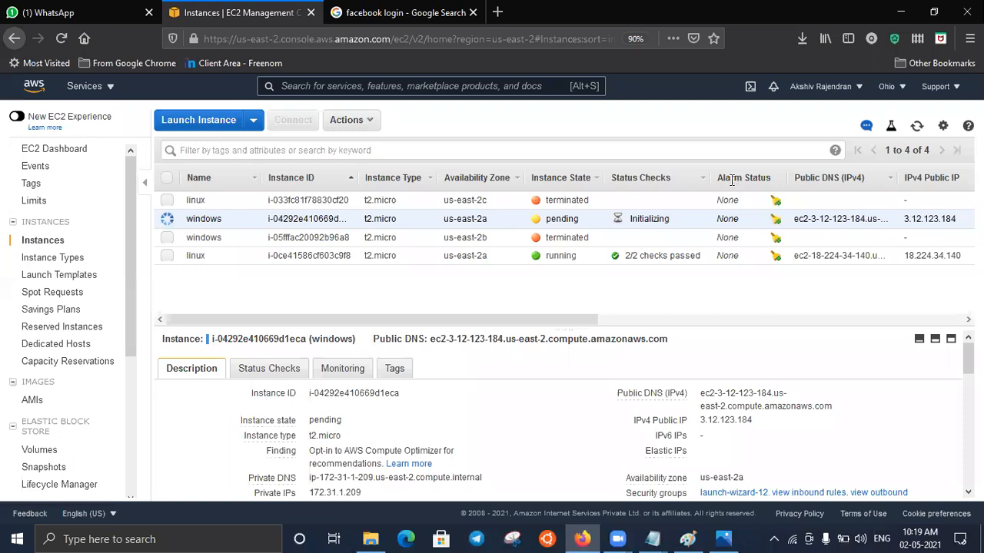
{"action": "left_click", "coordinate": [916, 125]}
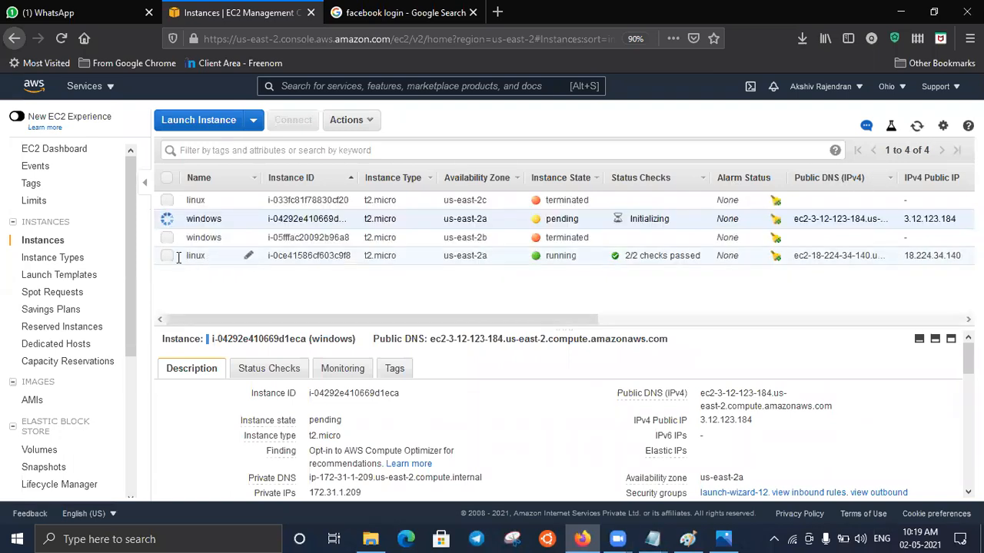
- Select only the running linux instance and copy its IPv4 public IP
{"action": "left_click", "coordinate": [167, 256]}
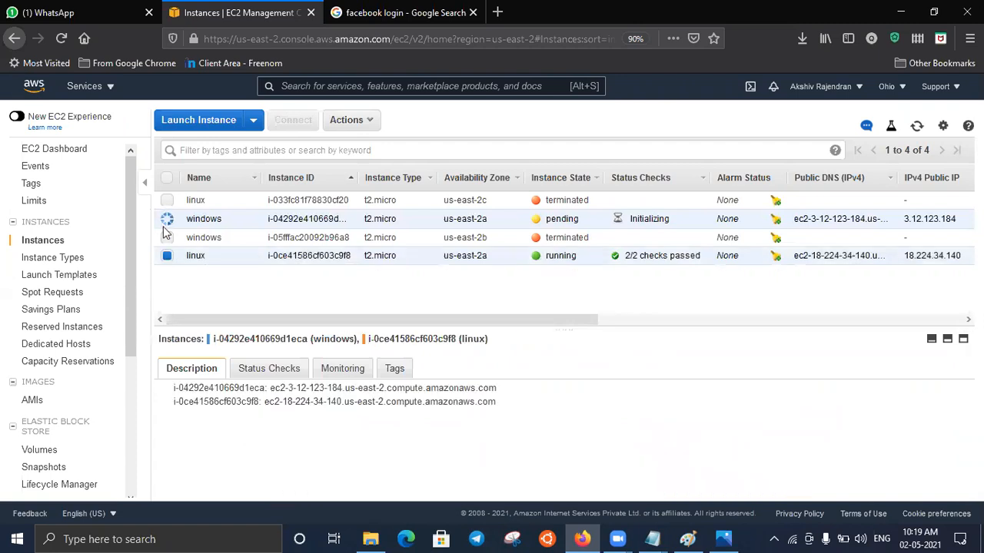
{"action": "left_click", "coordinate": [167, 220]}
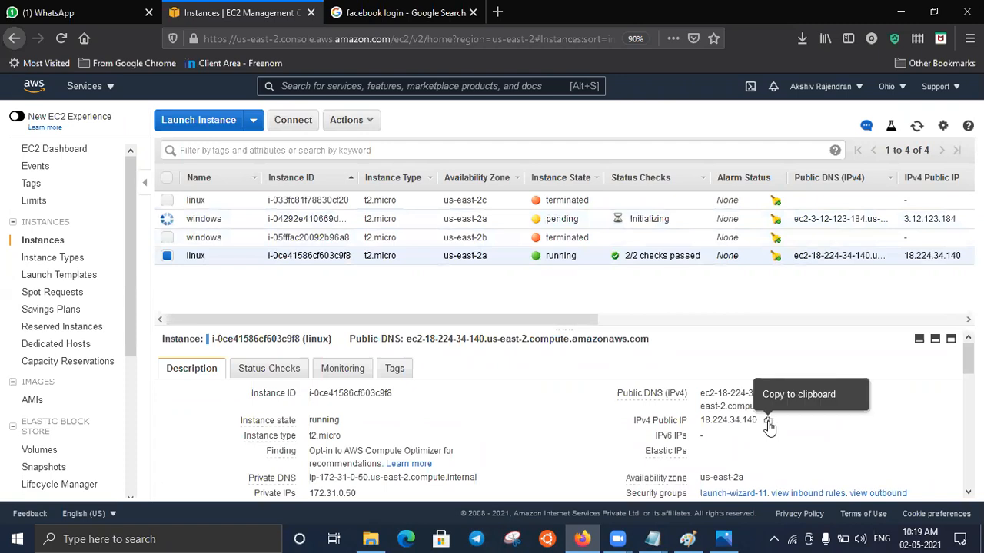
{"action": "left_click", "coordinate": [768, 422]}
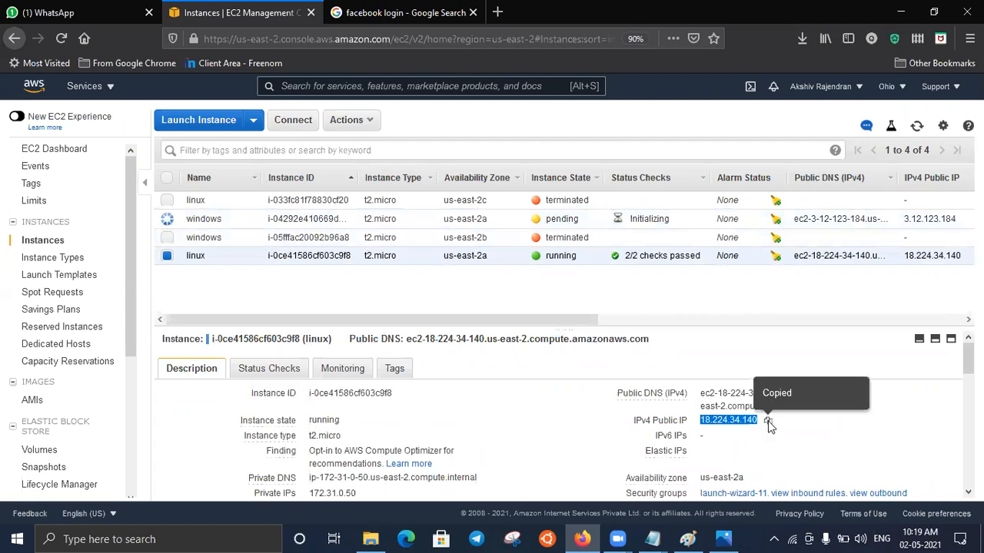
- Open PuTTY and enter the linux instance's public IP 18.224.34.140 as the host name
{"action": "left_click", "coordinate": [240, 538]}
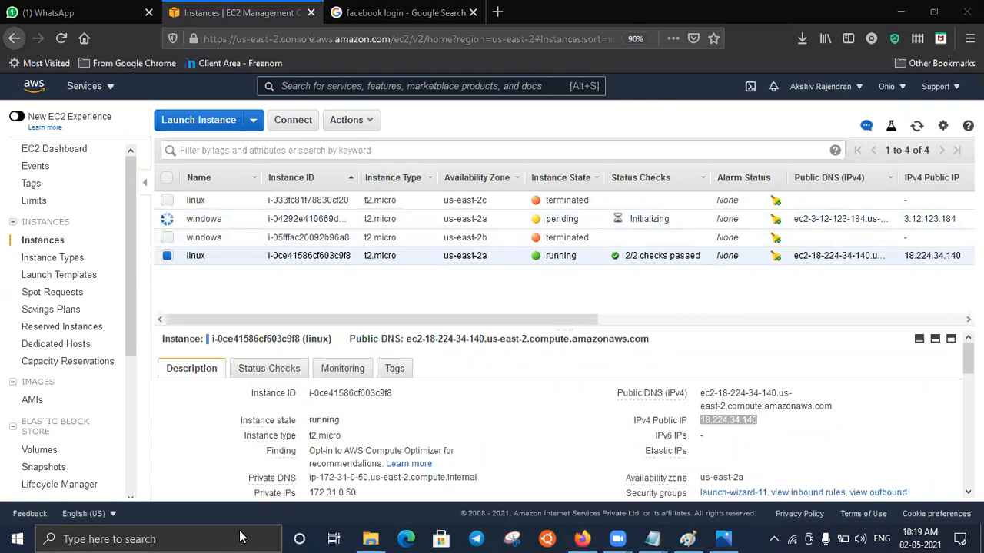
{"action": "type", "text": "putty"}
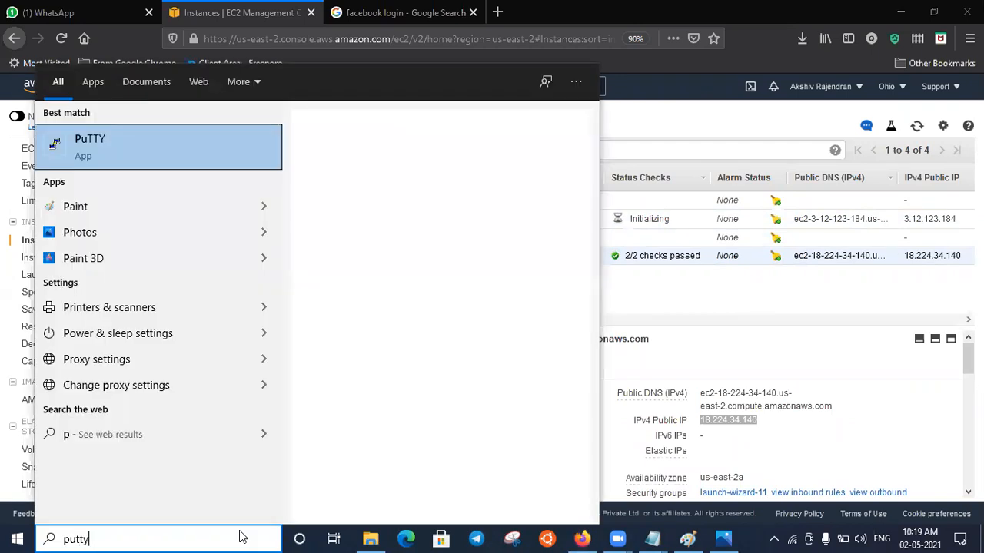
{"action": "key", "text": "Return"}
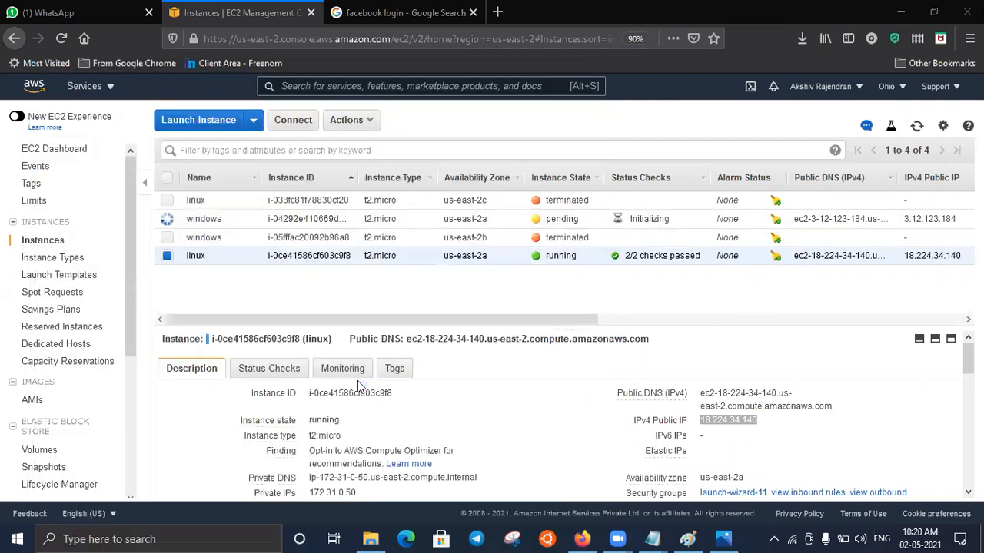
{"action": "key", "text": "ctrl+v"}
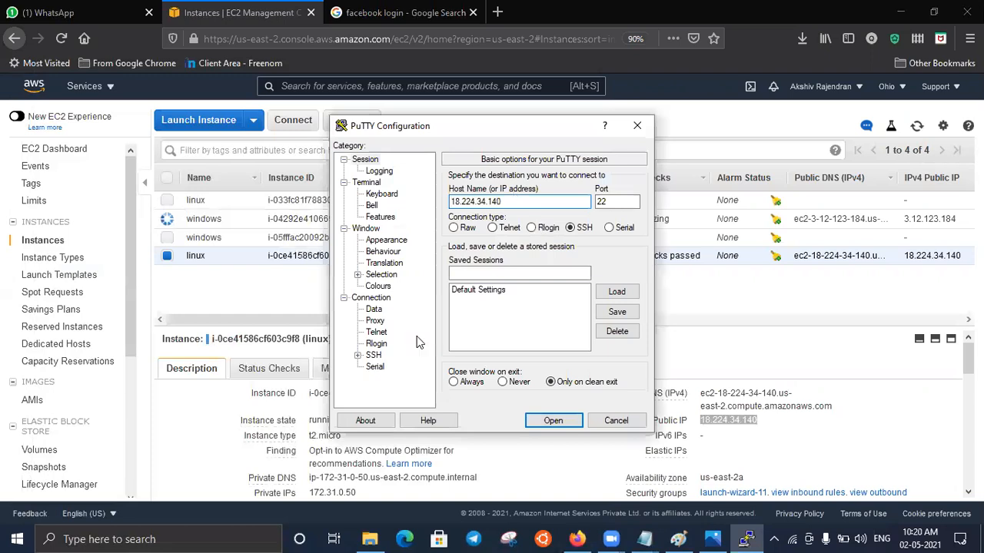
- Load the 02-05-2021 private key file for SSH authentication, connect to the linux instance, and maximize the terminal window
{"action": "left_click", "coordinate": [357, 356]}
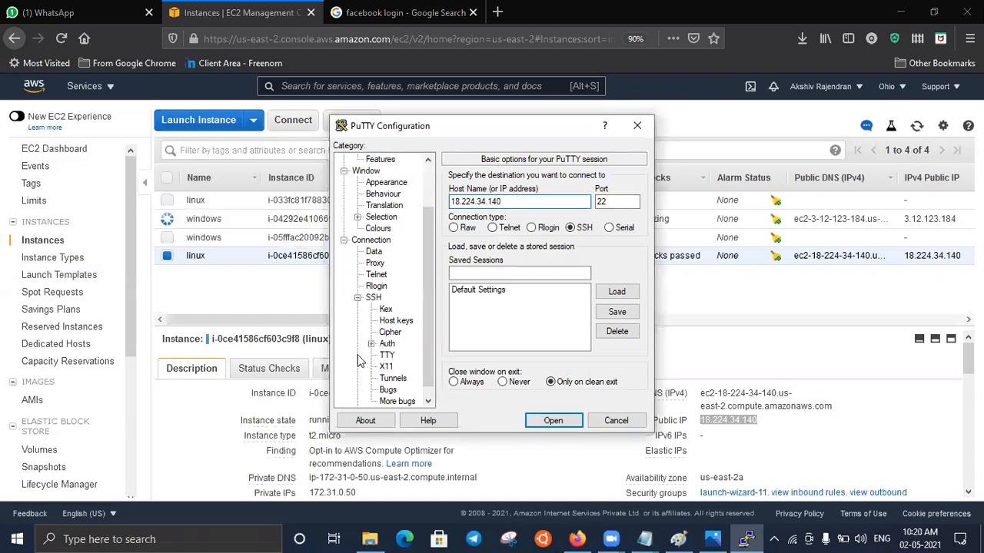
{"action": "left_click", "coordinate": [387, 344]}
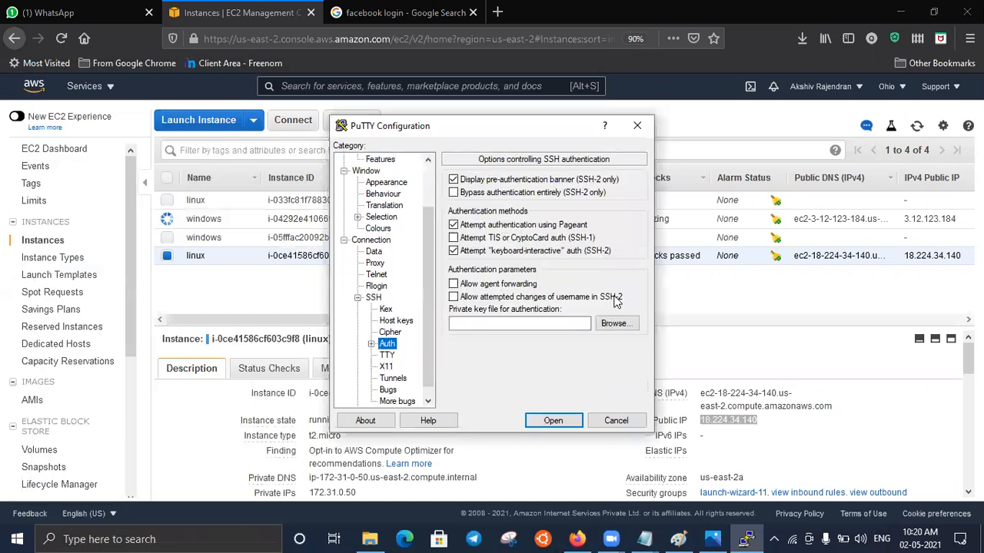
{"action": "left_click", "coordinate": [616, 323]}
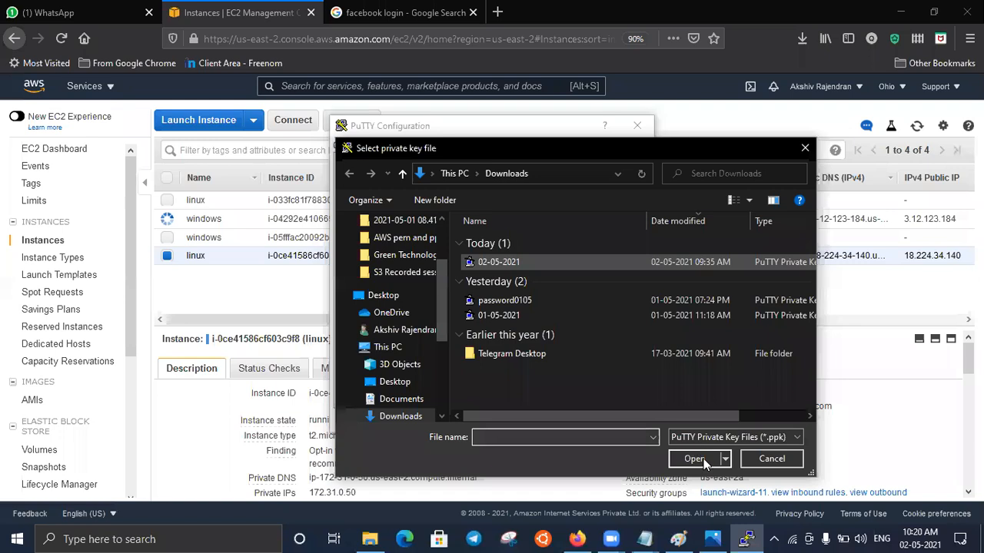
{"action": "left_click", "coordinate": [694, 458]}
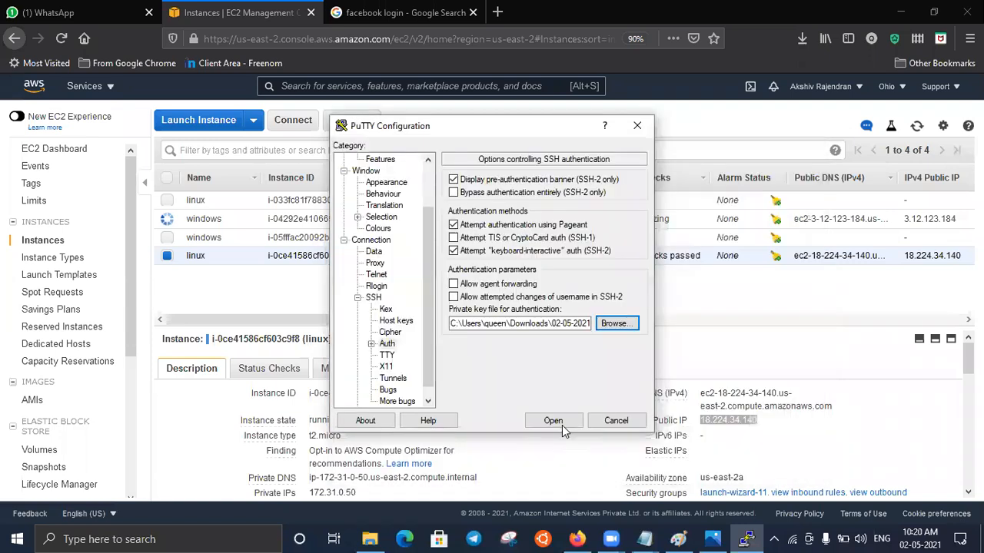
{"action": "left_click", "coordinate": [562, 425]}
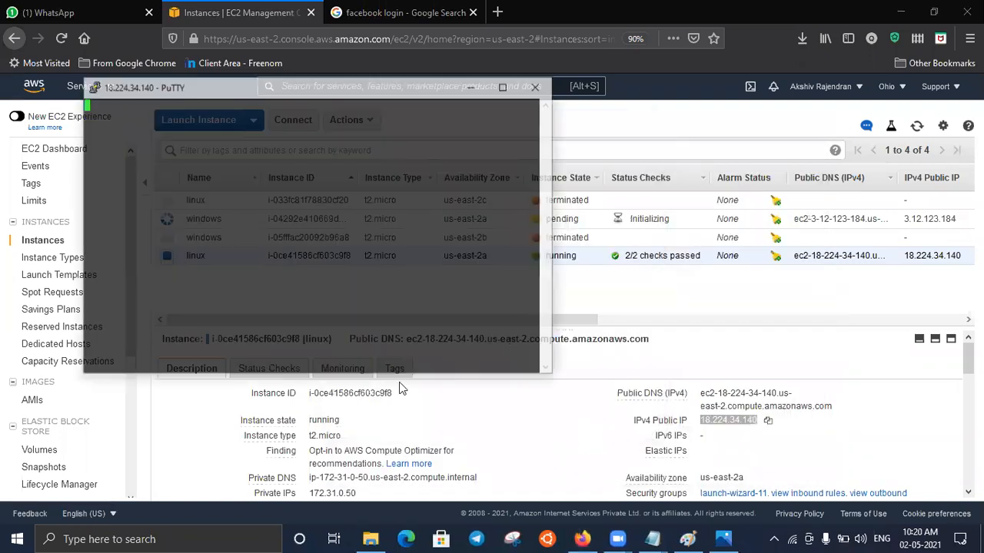
{"action": "key", "text": "Return"}
{"action": "left_click", "coordinate": [505, 85]}
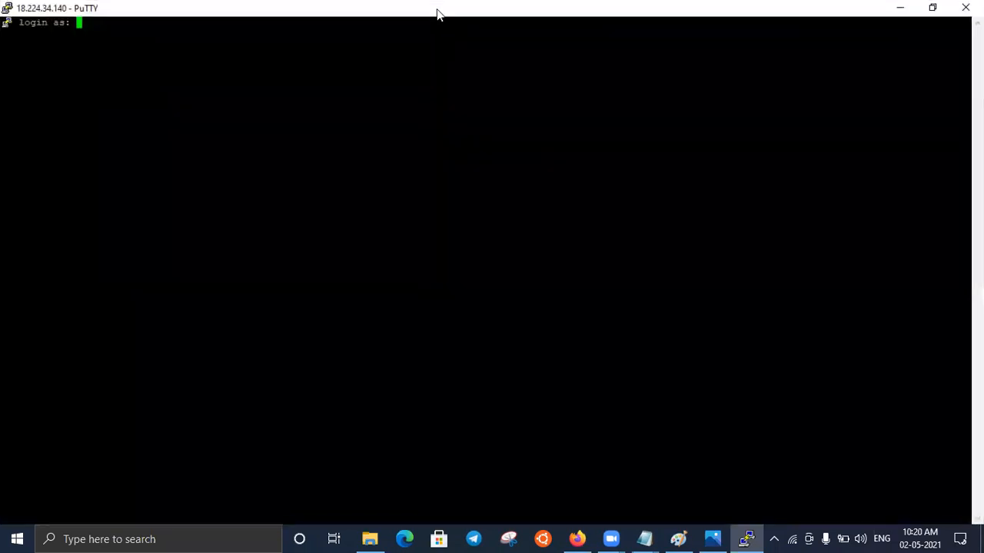
- Change the PuTTY terminal font to Courier New, Bold, size 14 in the current session's settings
{"action": "right_click", "coordinate": [538, 317]}
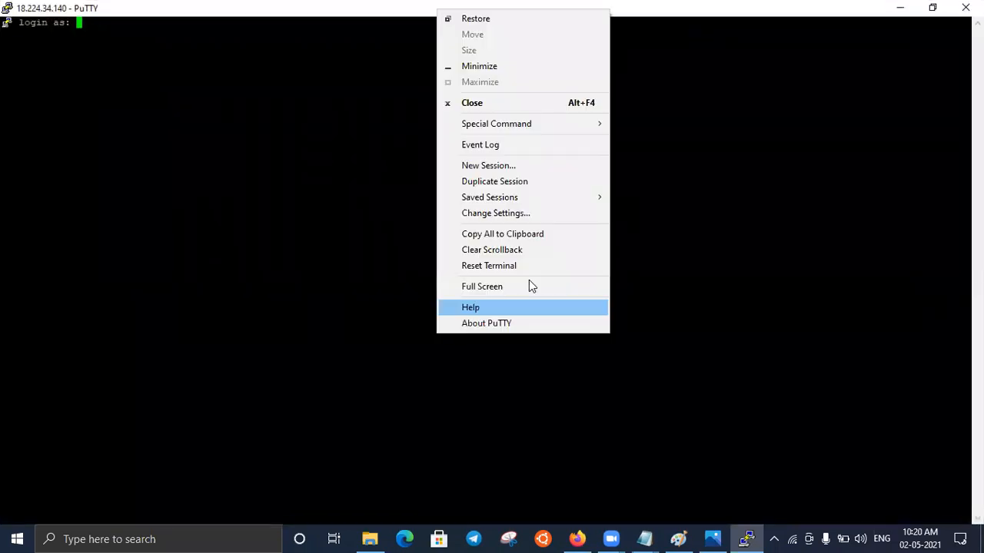
{"action": "left_click", "coordinate": [512, 214]}
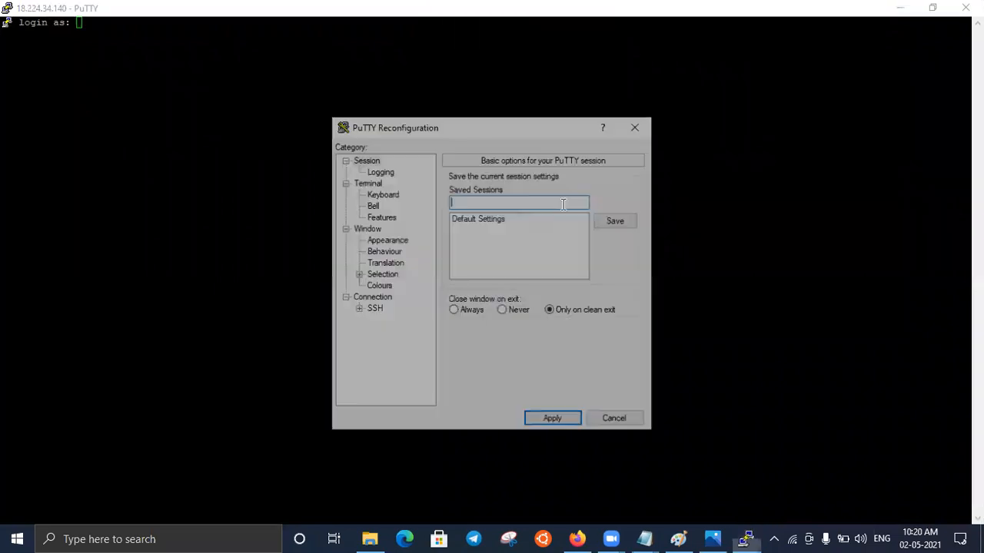
{"action": "left_click", "coordinate": [386, 240]}
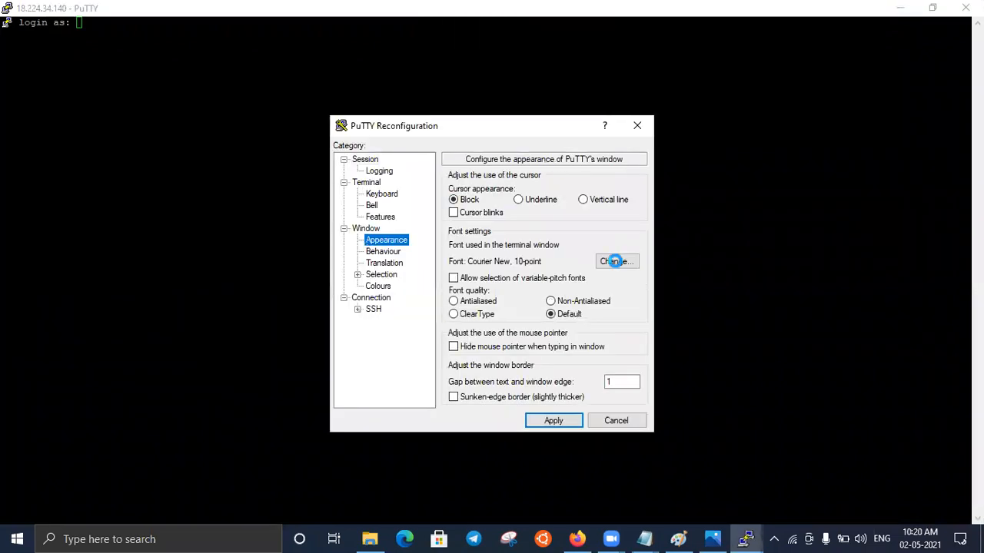
{"action": "left_click", "coordinate": [614, 261]}
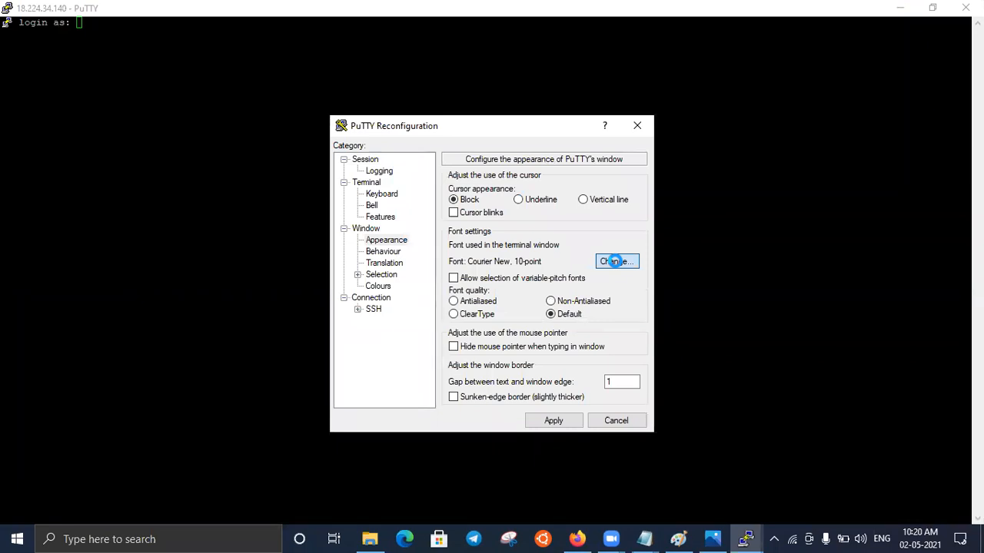
{"action": "left_click", "coordinate": [548, 274]}
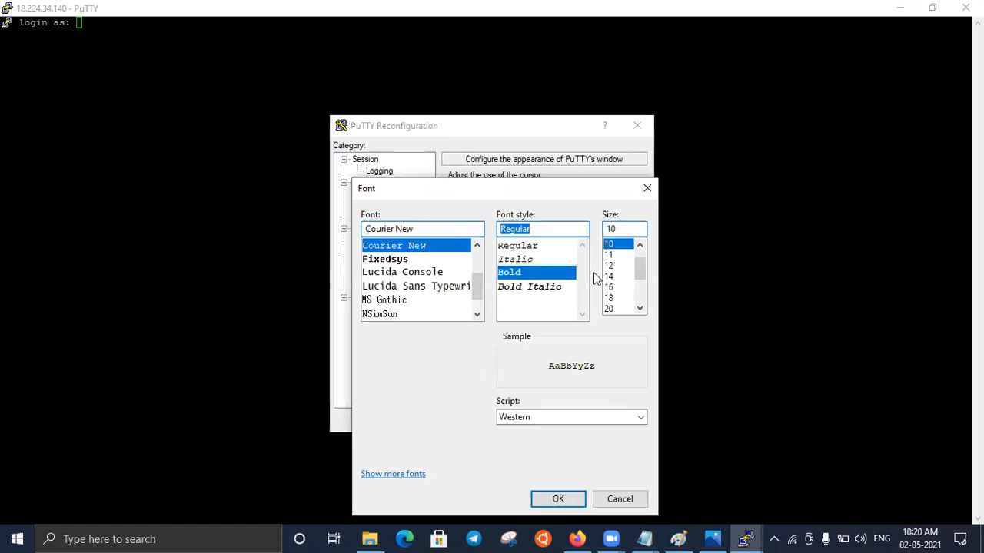
{"action": "left_click", "coordinate": [615, 276]}
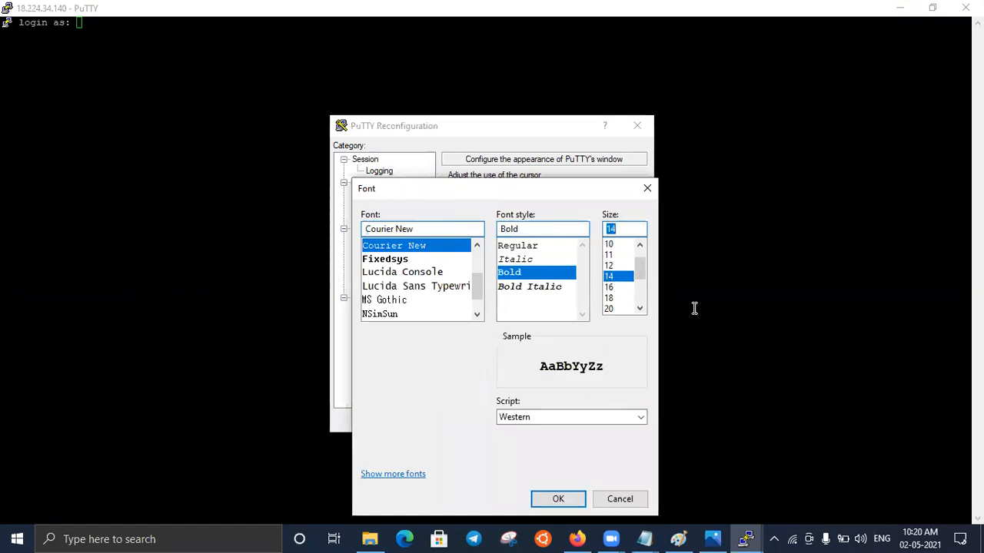
{"action": "left_click_drag", "start_coordinate": [511, 199], "coordinate": [480, 148]}
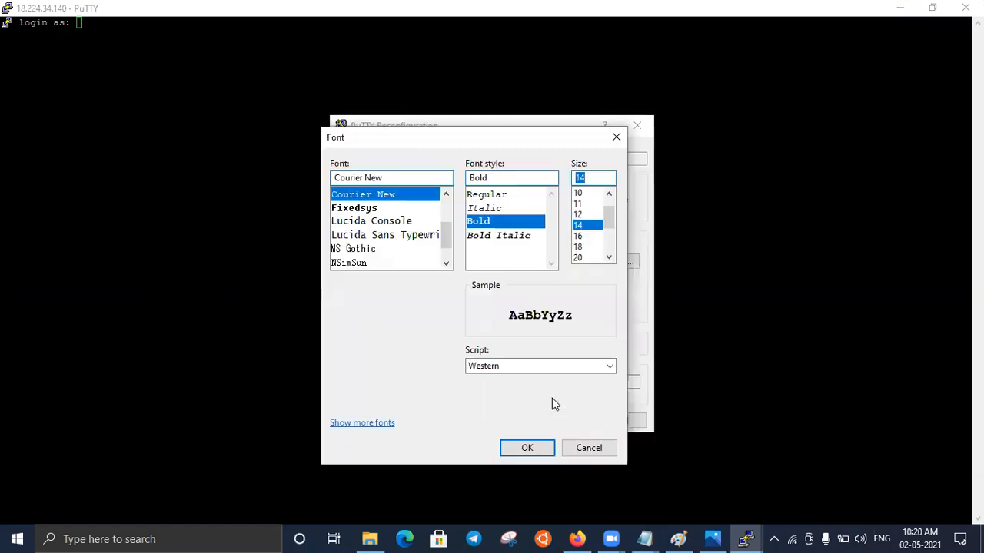
{"action": "left_click", "coordinate": [536, 446]}
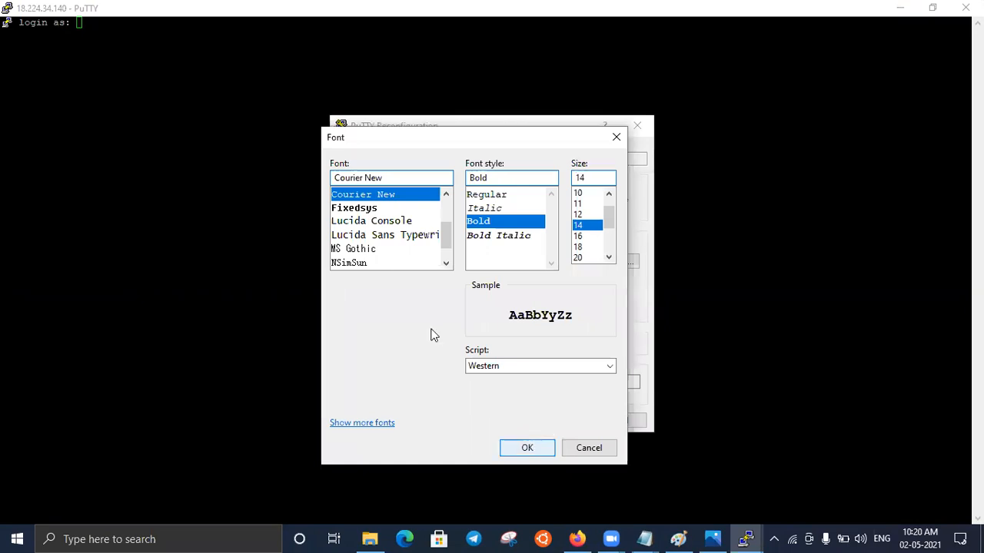
{"action": "key", "text": "Return"}
- Enable the use of system colours, set the seconds between keepalives to 240, and apply the PuTTY settings
{"action": "left_click", "coordinate": [382, 285]}
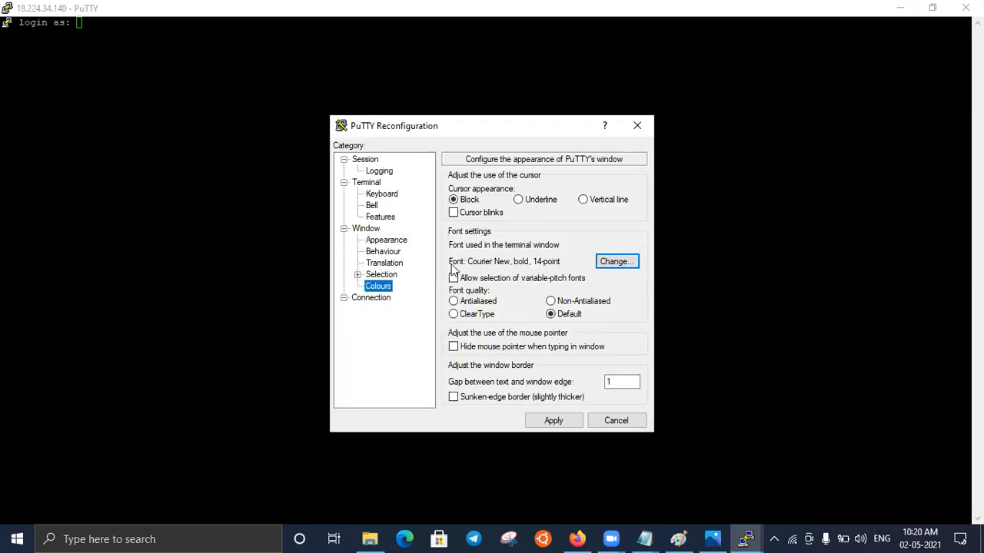
{"action": "left_click", "coordinate": [361, 299]}
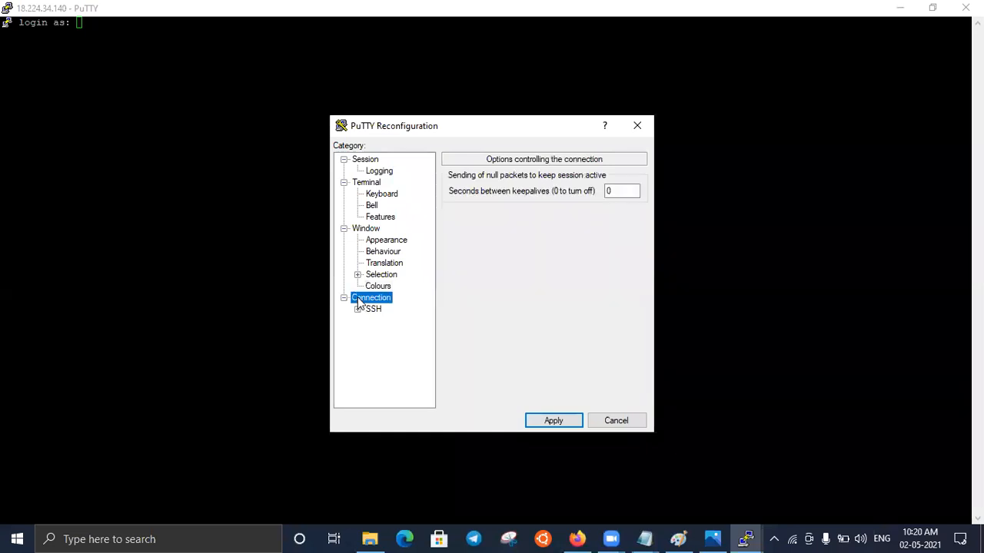
{"action": "left_click", "coordinate": [608, 192]}
{"action": "key", "text": "BackSpace"}
{"action": "type", "text": "240"}
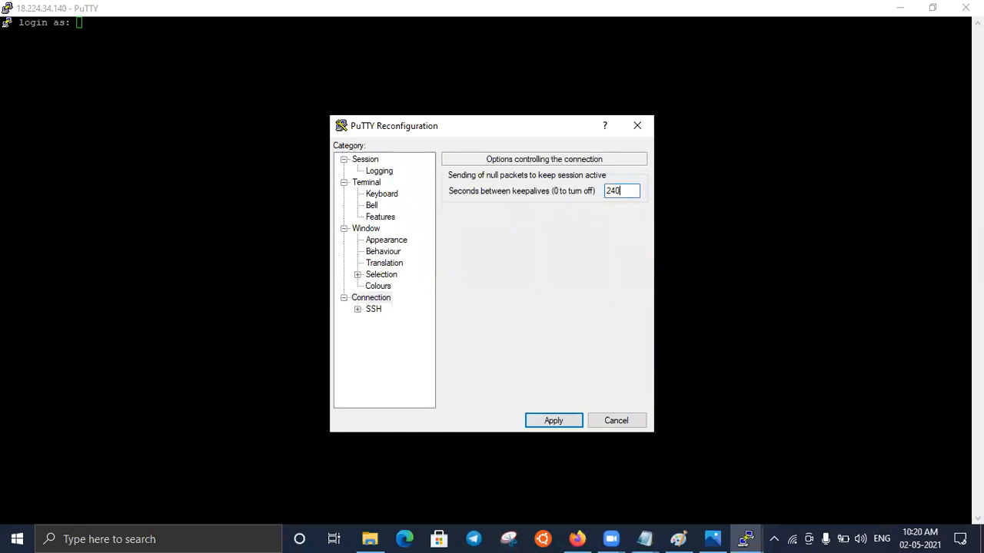
{"action": "left_click", "coordinate": [553, 420]}
- Log in to the linux instance as ec2-user
{"action": "type", "text": "e"}
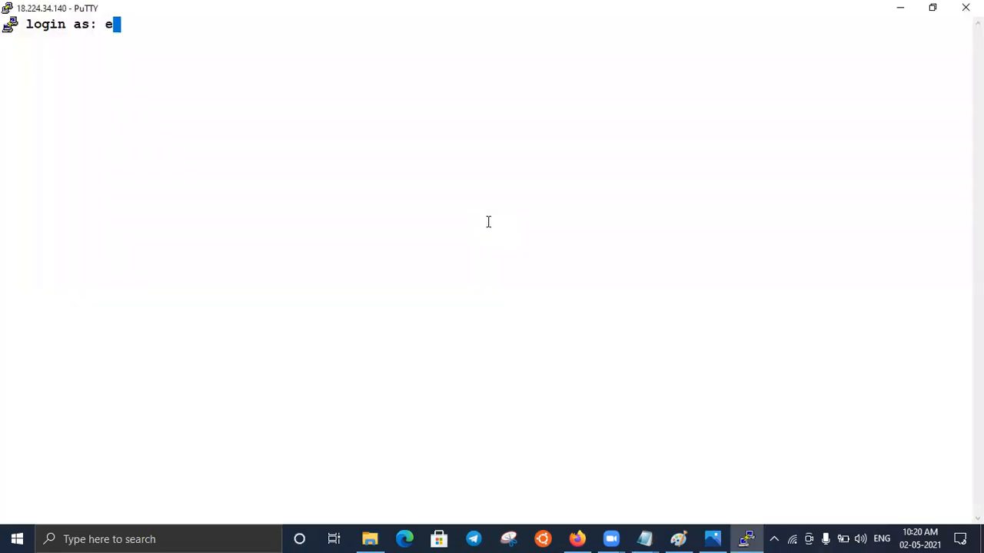
{"action": "type", "text": "c2-user"}
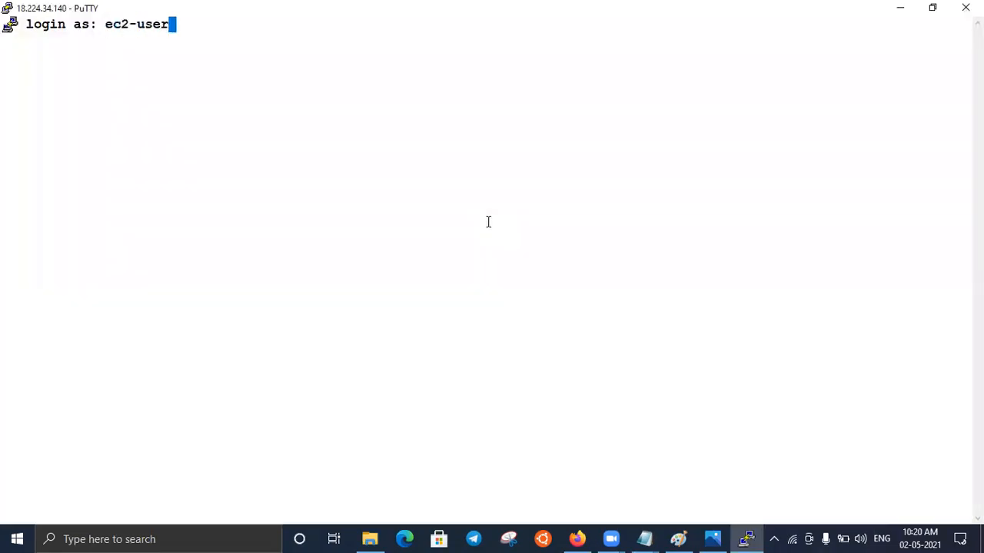
{"action": "key", "text": "Return"}
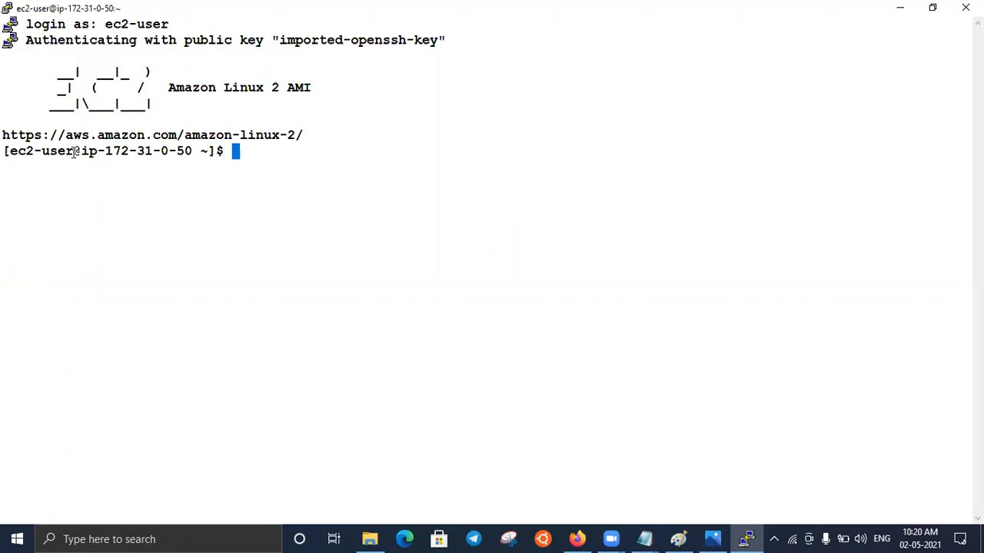
- Switch from ec2-user to the root user on the linux instance with sudo su -
{"action": "left_click_drag", "start_coordinate": [74, 151], "coordinate": [13, 154]}
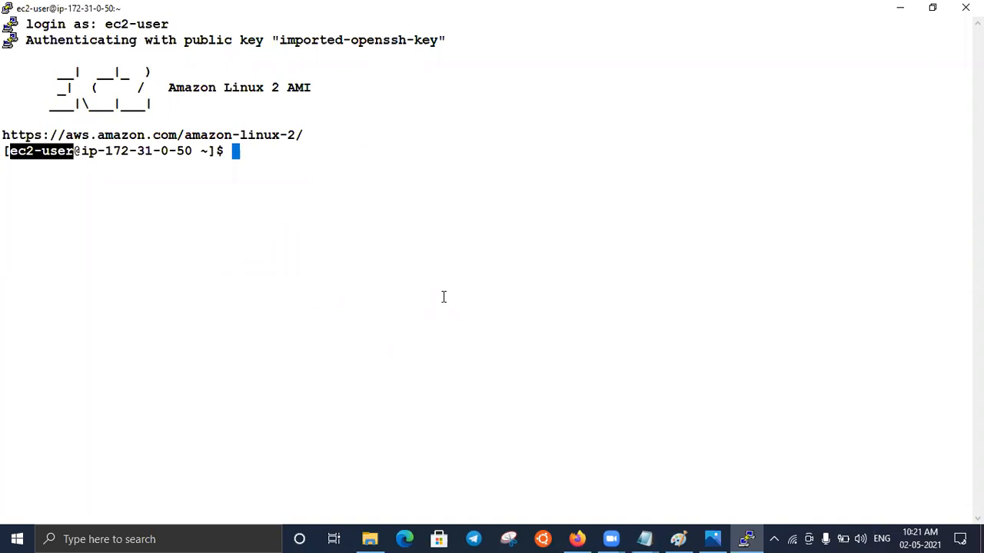
{"action": "left_click", "coordinate": [266, 151]}
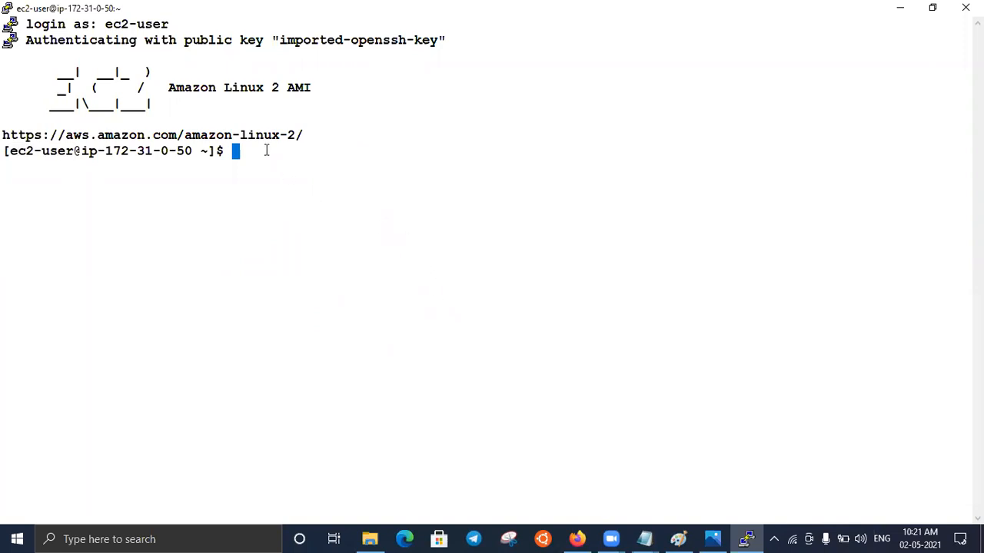
{"action": "type", "text": "sudo su -"}
{"action": "key", "text": "Return"}
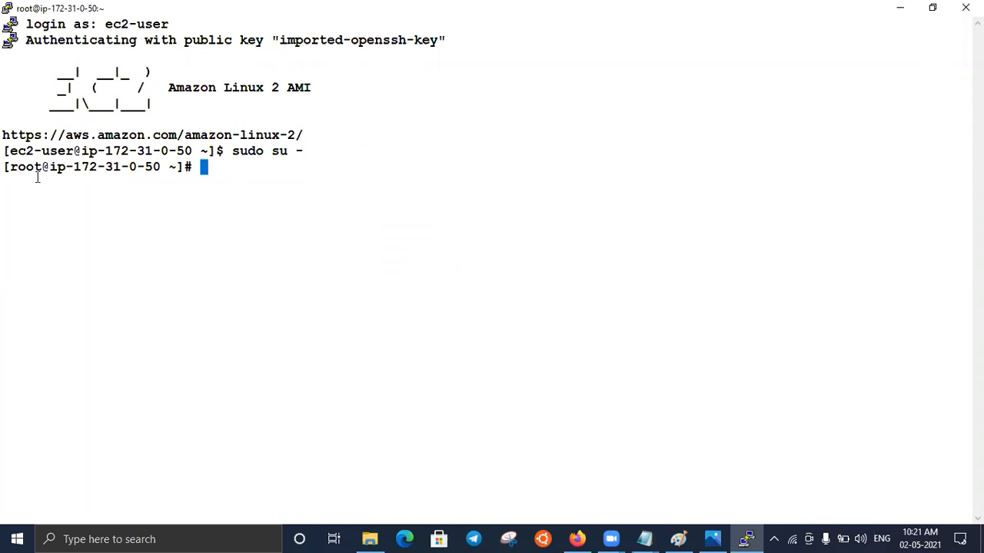
- Return to the EC2 console in the browser, select only the running windows instance, and copy its IPv4 public IP
{"action": "left_click", "coordinate": [900, 9]}
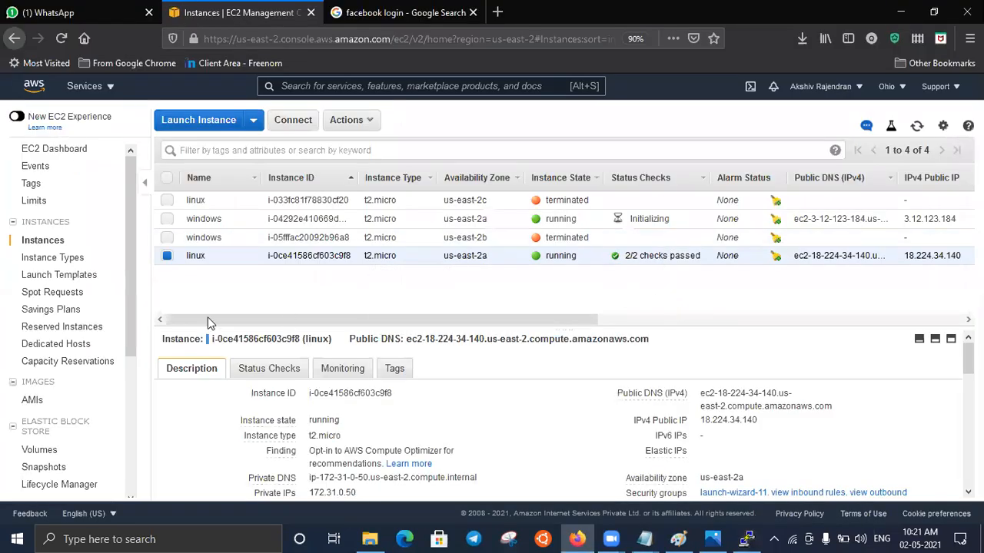
{"action": "left_click", "coordinate": [167, 220]}
{"action": "left_click", "coordinate": [167, 256]}
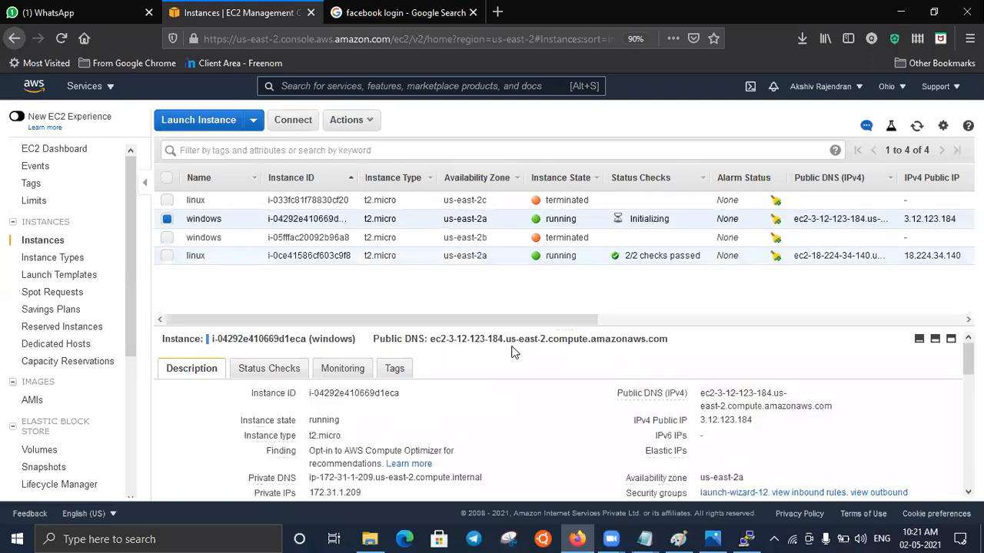
{"action": "left_click", "coordinate": [764, 424]}
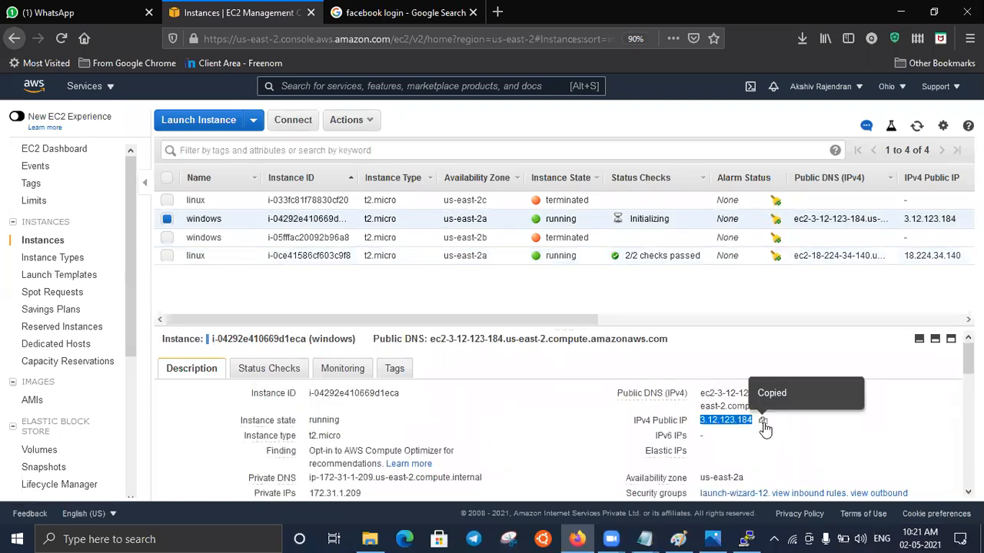
- Open Remote Desktop Connection, connect to 3.12.123.184, and choose to use a different account for the credentials
{"action": "left_click", "coordinate": [173, 539]}
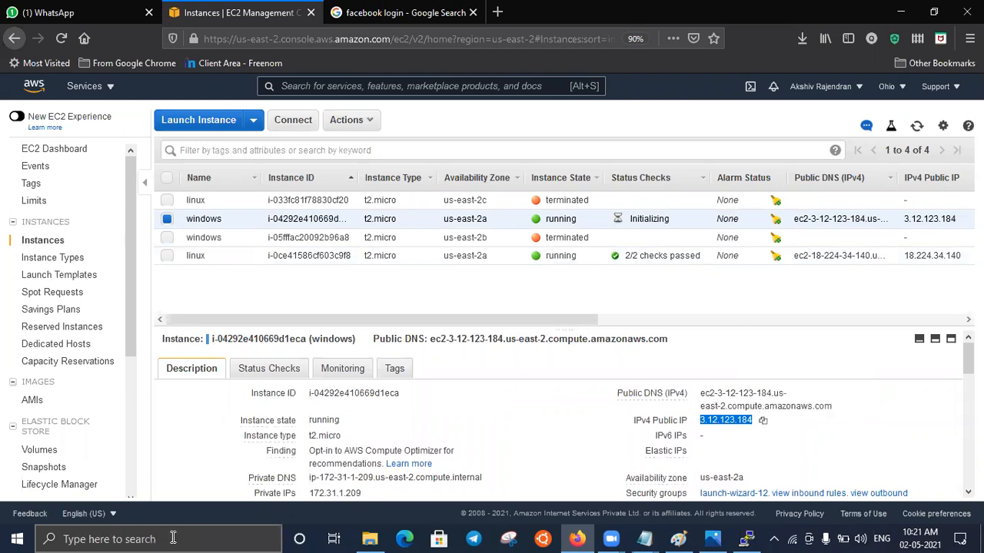
{"action": "type", "text": "remote"}
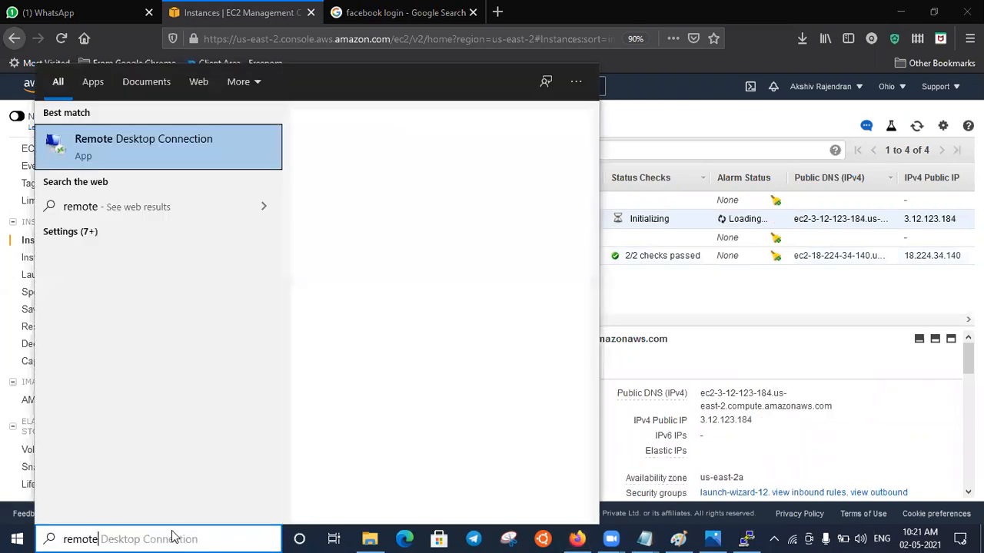
{"action": "key", "text": "Return"}
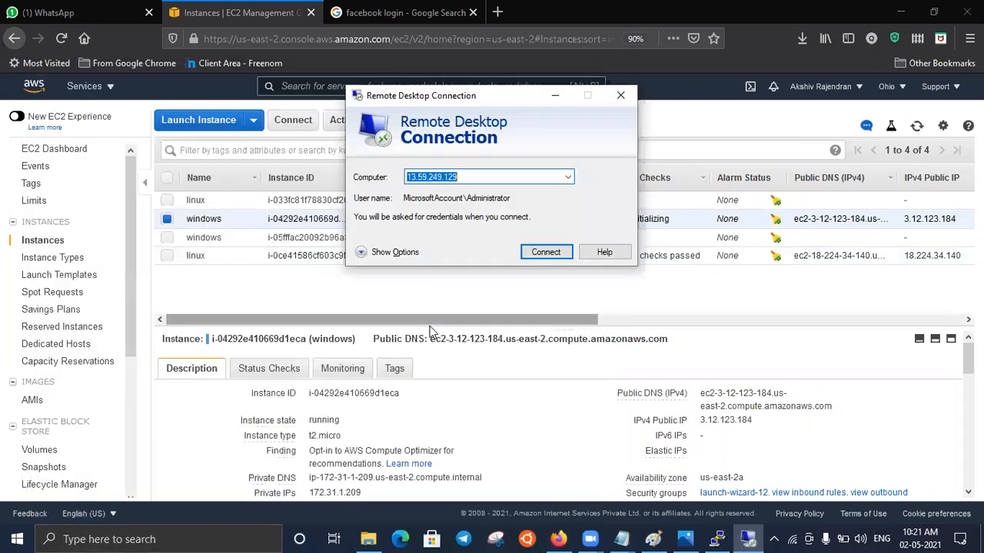
{"action": "key", "text": "ctrl+v"}
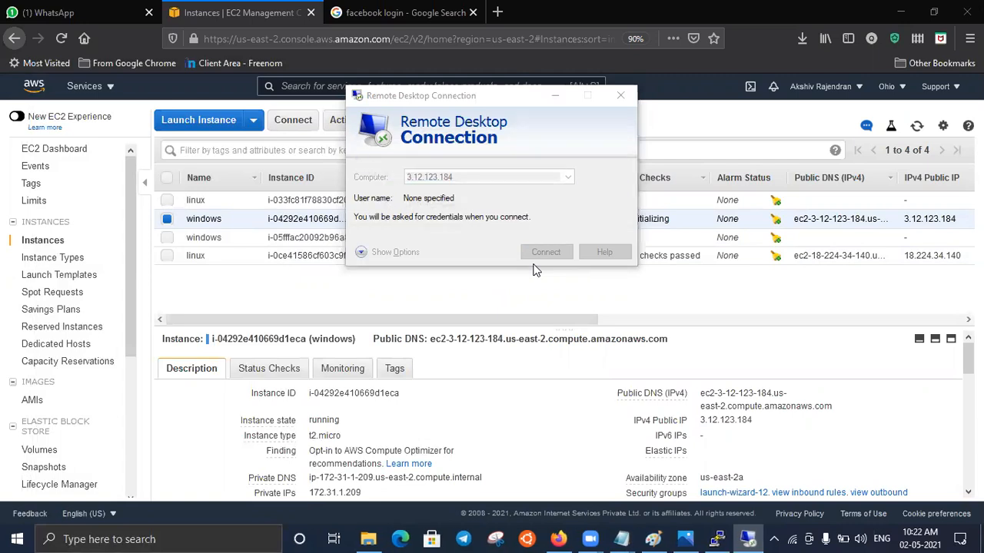
{"action": "left_click", "coordinate": [379, 306]}
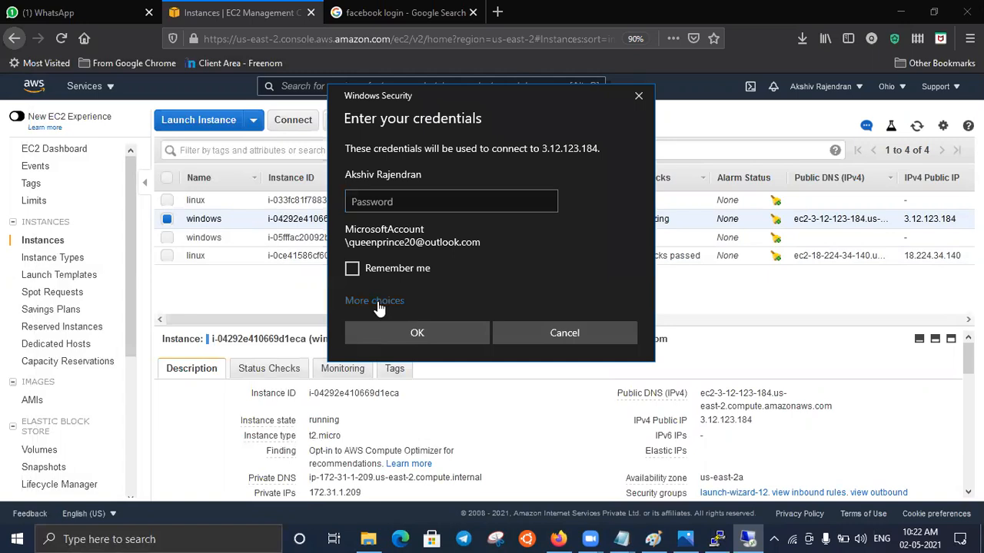
{"action": "left_click", "coordinate": [436, 390]}
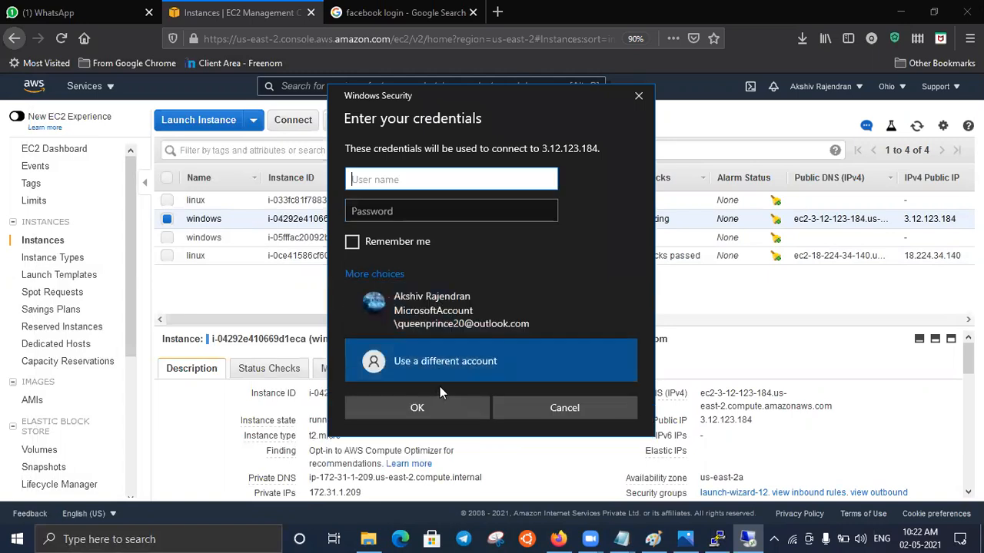
- Copy the user name Administrator from the windows instance's connection details and enter it in the remote desktop credentials
{"action": "left_click", "coordinate": [284, 123]}
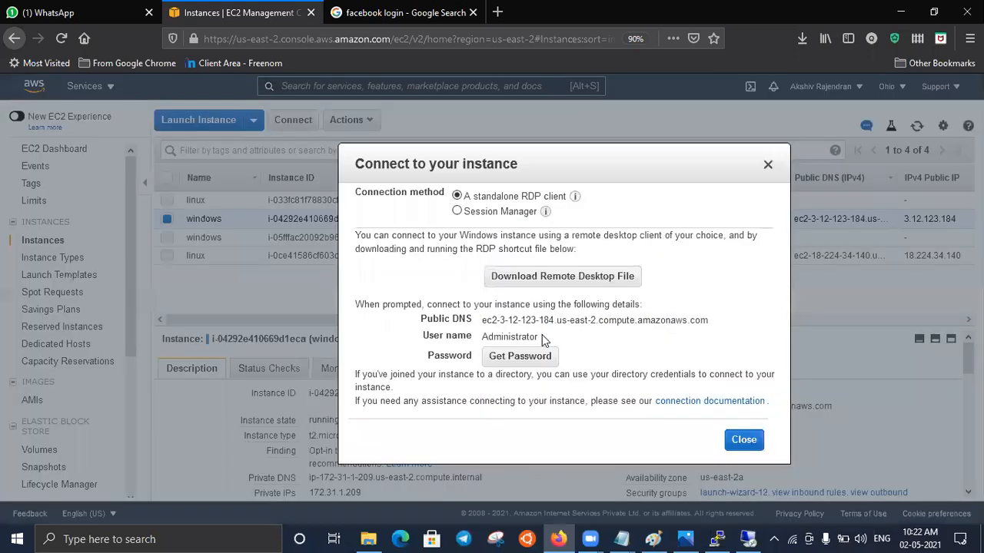
{"action": "double_click", "coordinate": [485, 338]}
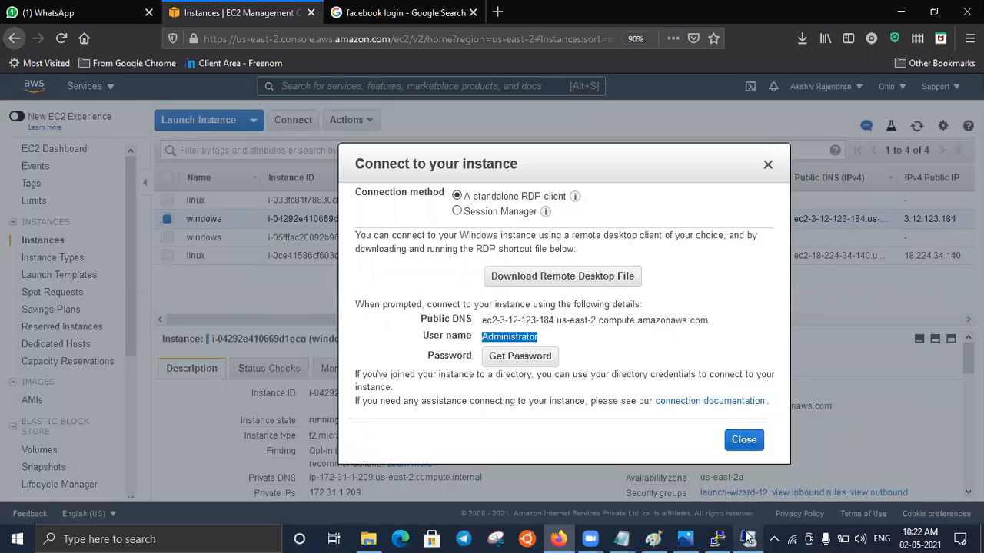
{"action": "key", "text": "alt+Tab"}
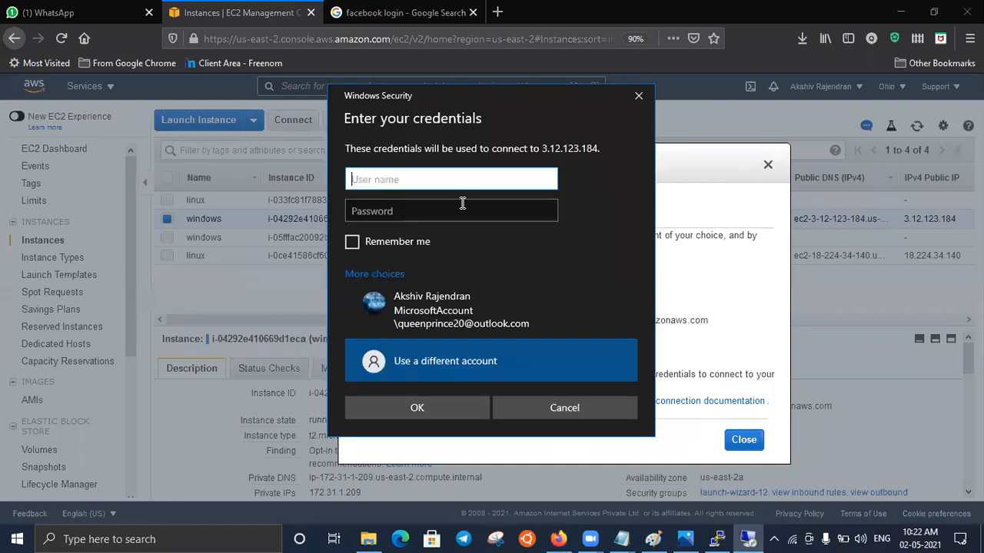
{"action": "key", "text": "ctrl+v"}
{"action": "key", "text": "Tab"}
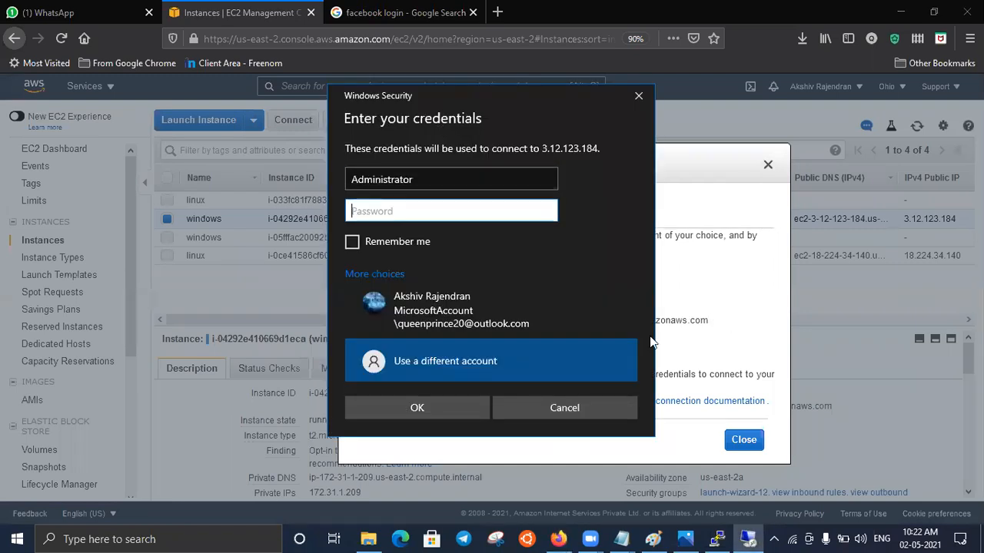
- Decrypt the windows instance's Administrator password with the 02-05-2021.pem key pair and copy the password
{"action": "key", "text": "alt+Tab"}
{"action": "left_click", "coordinate": [536, 353]}
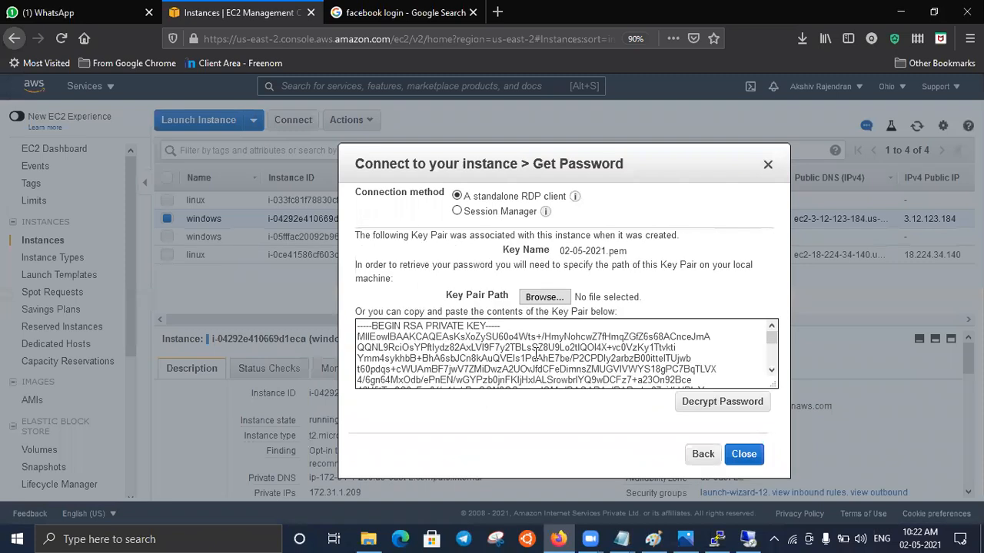
{"action": "left_click", "coordinate": [740, 404]}
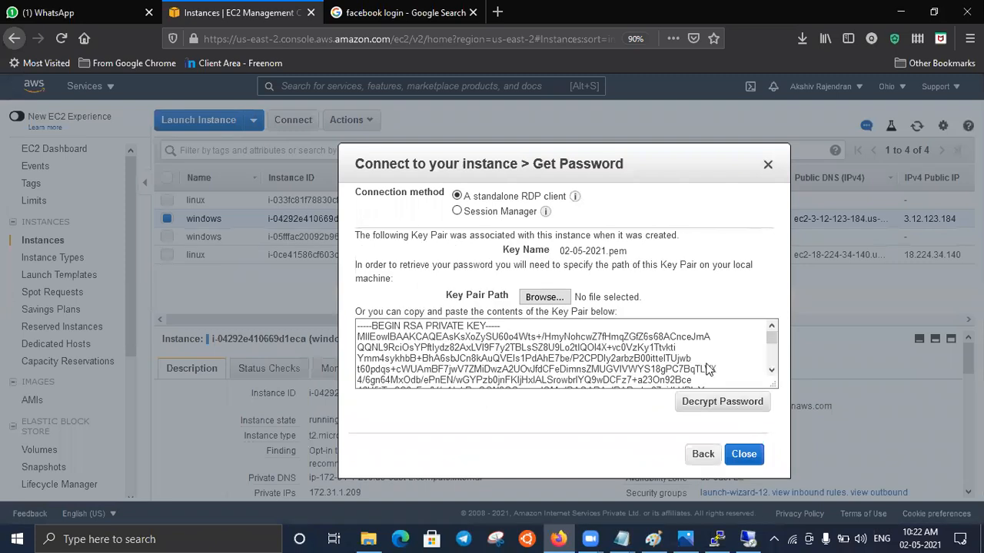
{"action": "left_click", "coordinate": [674, 354]}
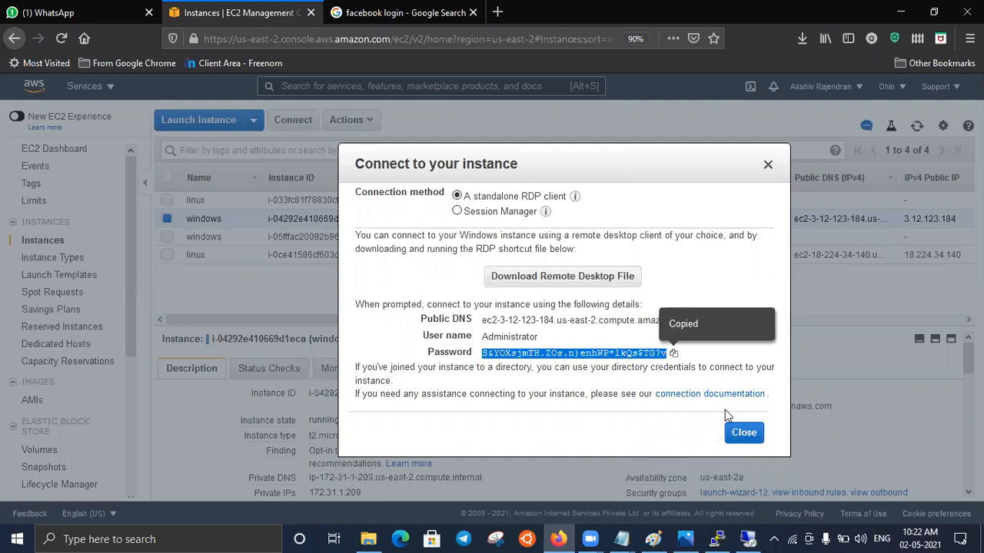
- Paste the Administrator password into the remote desktop credentials and connect to the windows instance
{"action": "left_click", "coordinate": [752, 538]}
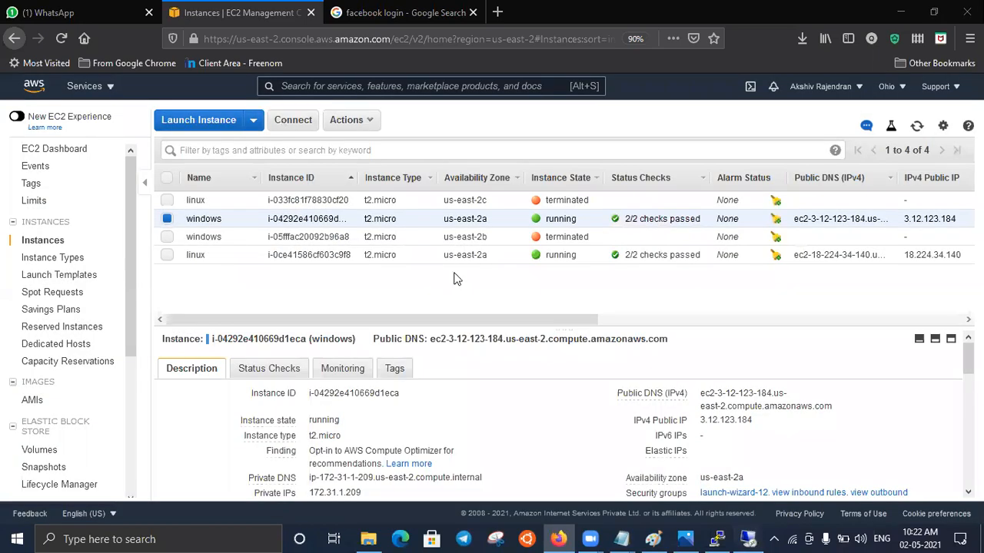
{"action": "key", "text": "ctrl+v"}
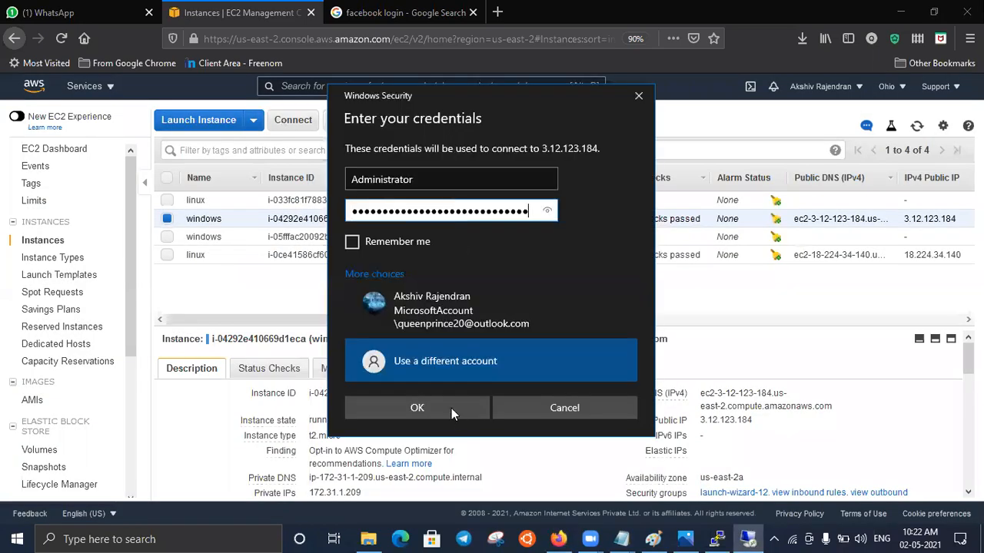
{"action": "key", "text": "Return"}
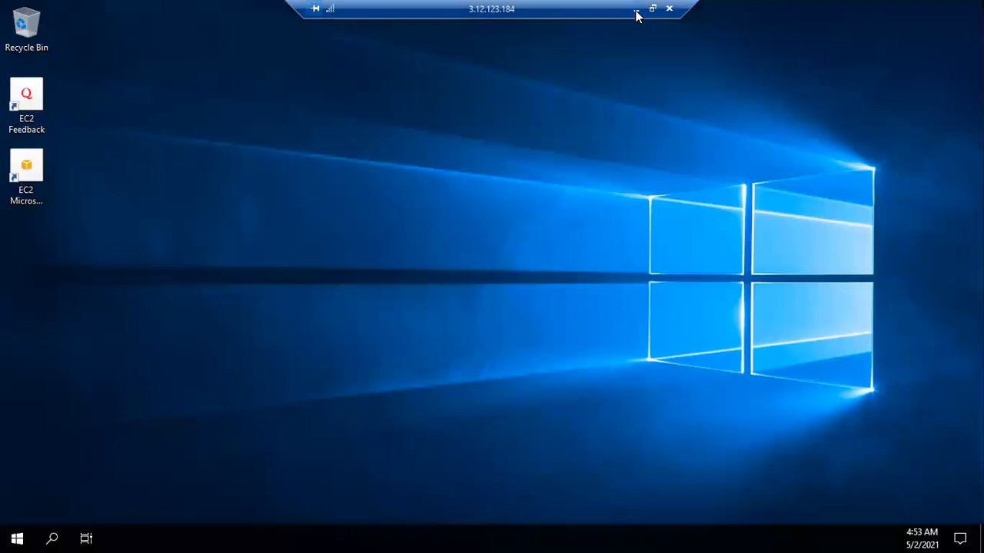
- Show the PuTTY root session and the windows remote desktop, and minimize both to return to the EC2 instances list
{"action": "left_click", "coordinate": [637, 11]}
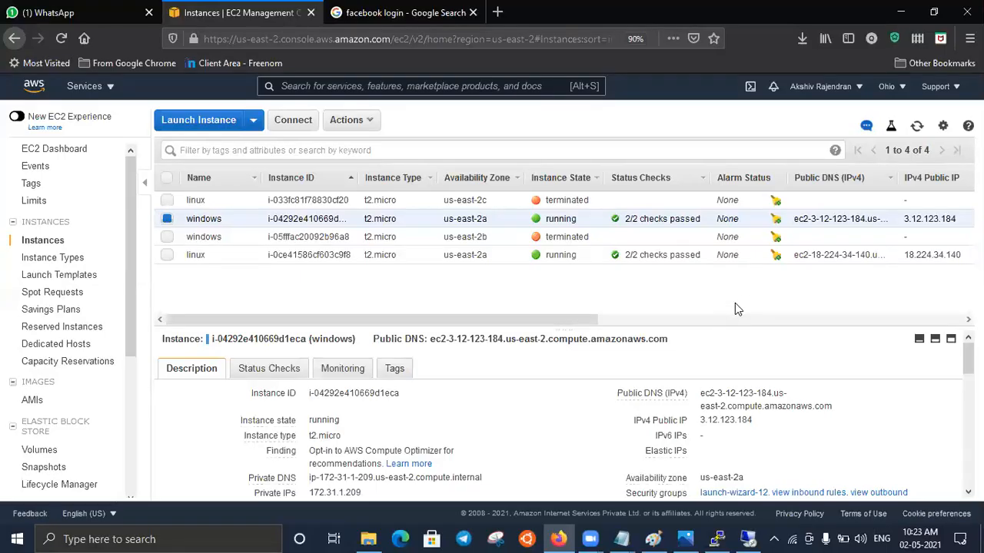
{"action": "left_click", "coordinate": [717, 539]}
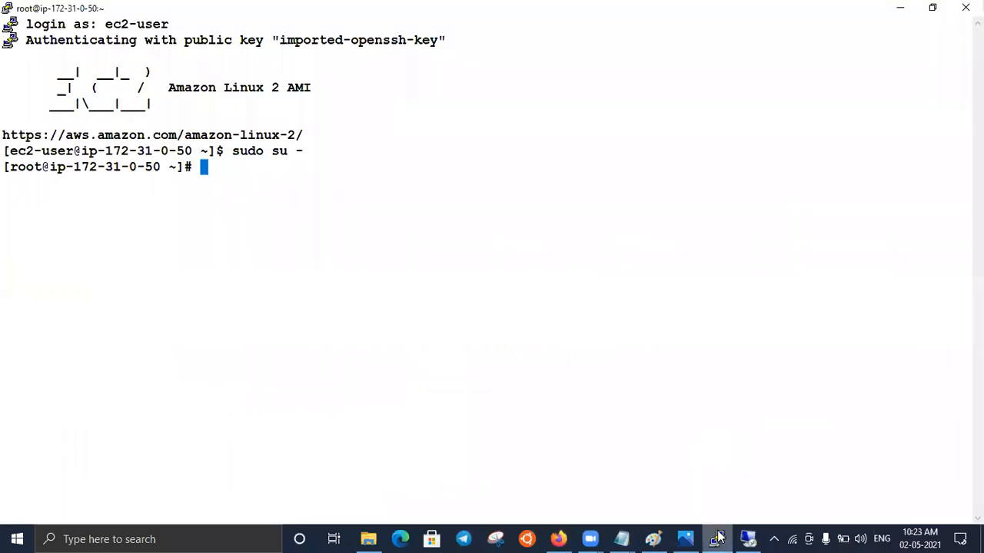
{"action": "left_click", "coordinate": [749, 539]}
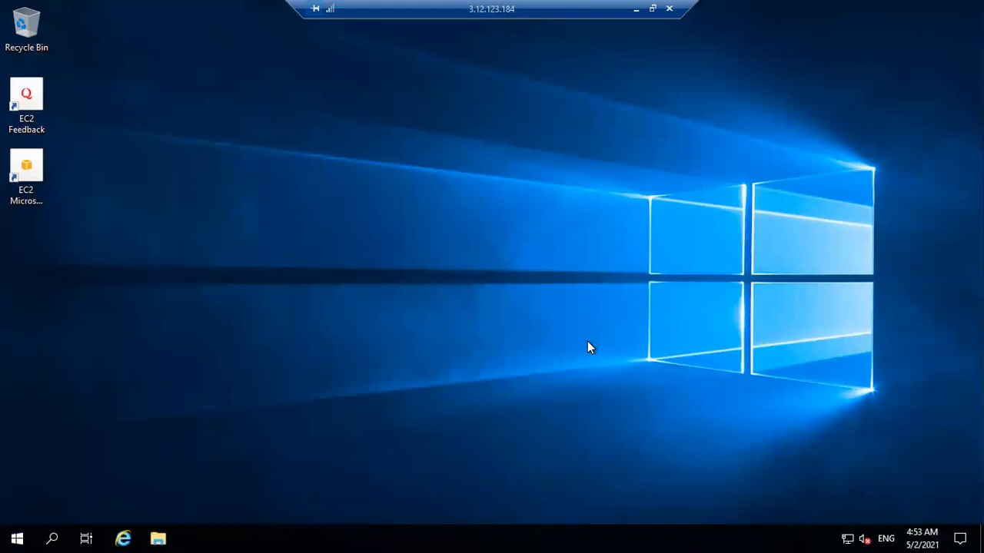
{"action": "left_click", "coordinate": [636, 9]}
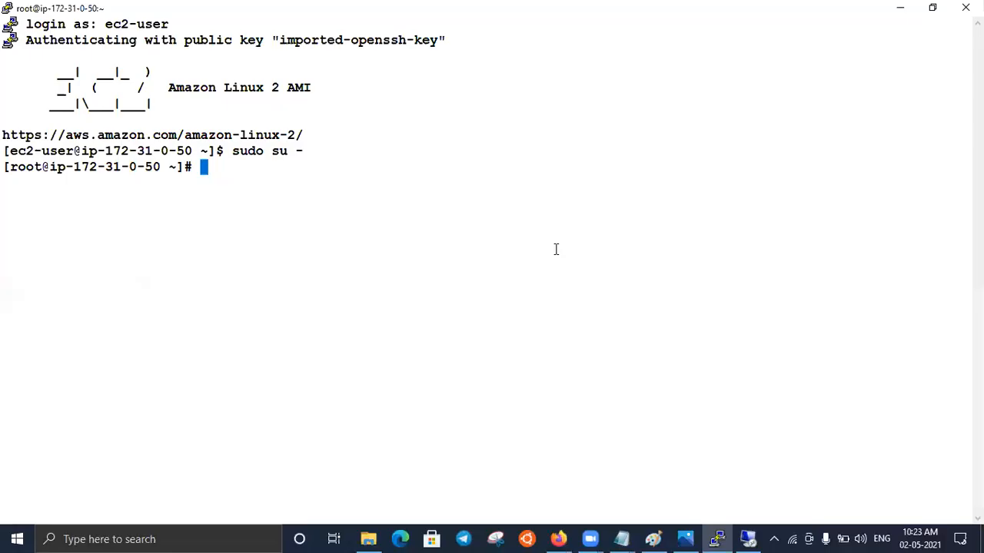
{"action": "left_click", "coordinate": [904, 10]}
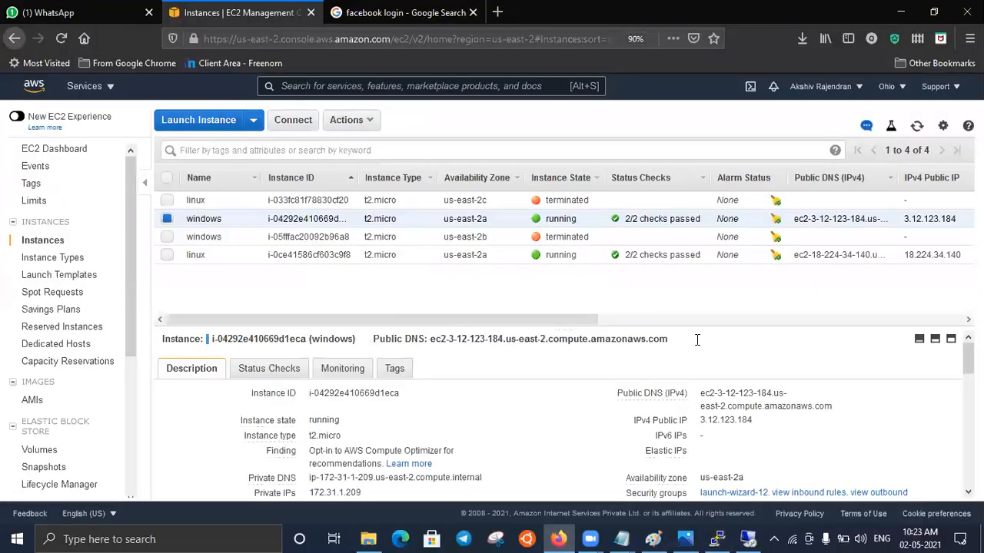
- Copy the running windows instance's IPv4 public IP, 3.12.123.184, and load it in a new browser tab
{"action": "left_click", "coordinate": [763, 422]}
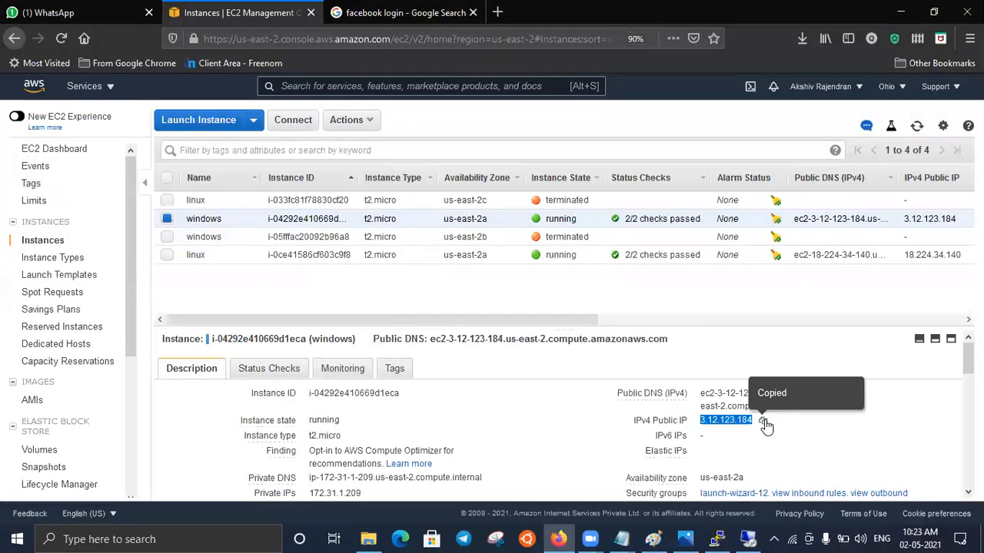
{"action": "left_click", "coordinate": [498, 13]}
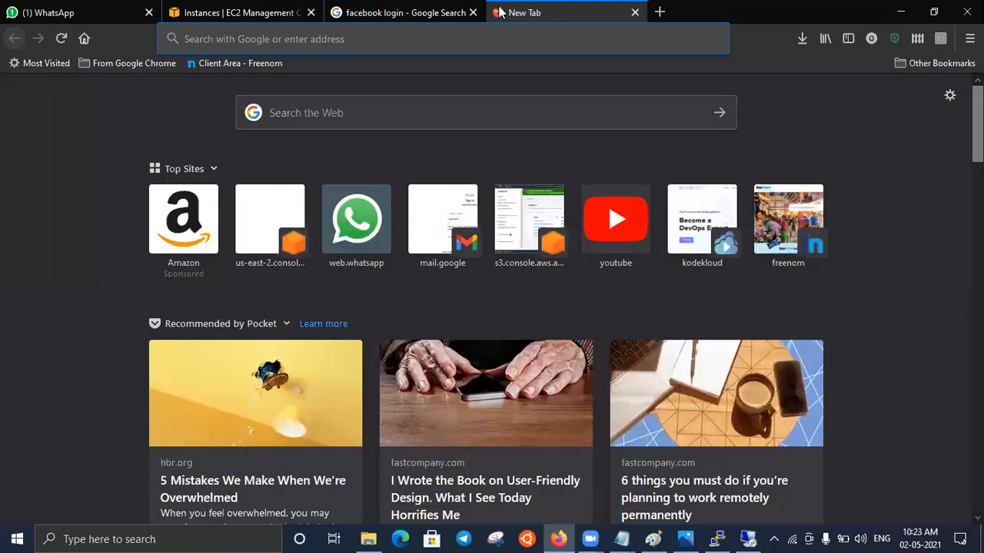
{"action": "key", "text": "ctrl+v"}
{"action": "key", "text": "Return"}
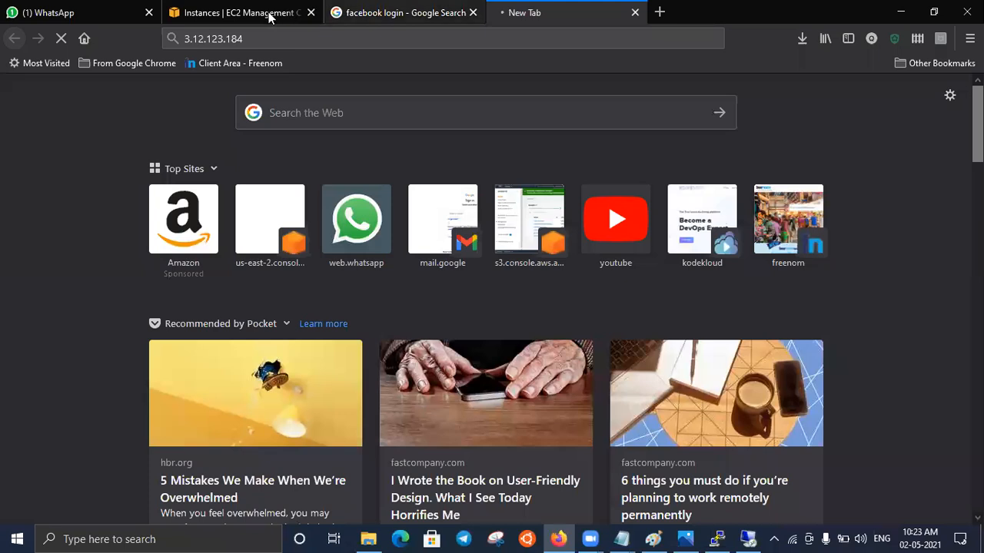
- Select only the running linux instance, copy its IPv4 public IP, 18.224.34.140, and load it in a new browser tab
{"action": "left_click", "coordinate": [240, 13]}
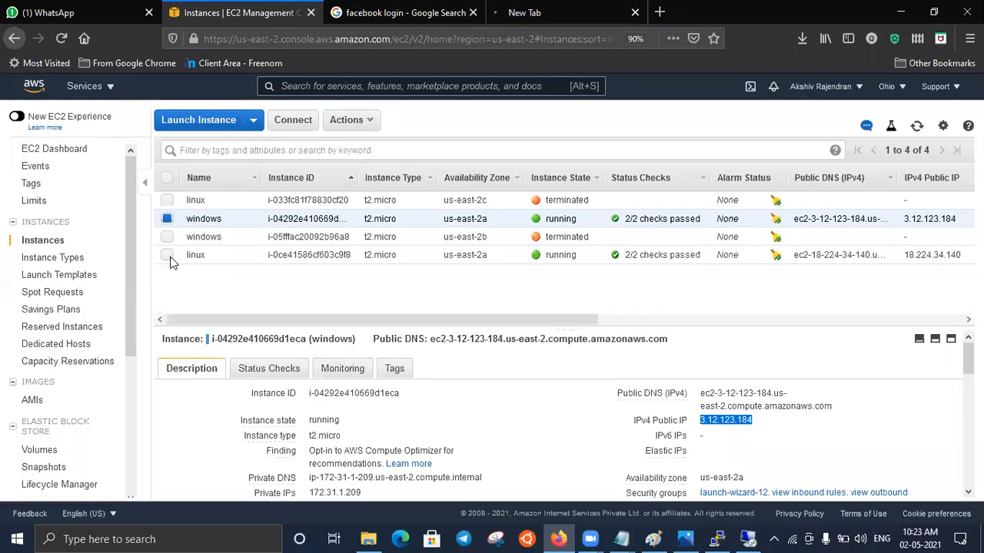
{"action": "left_click", "coordinate": [168, 256]}
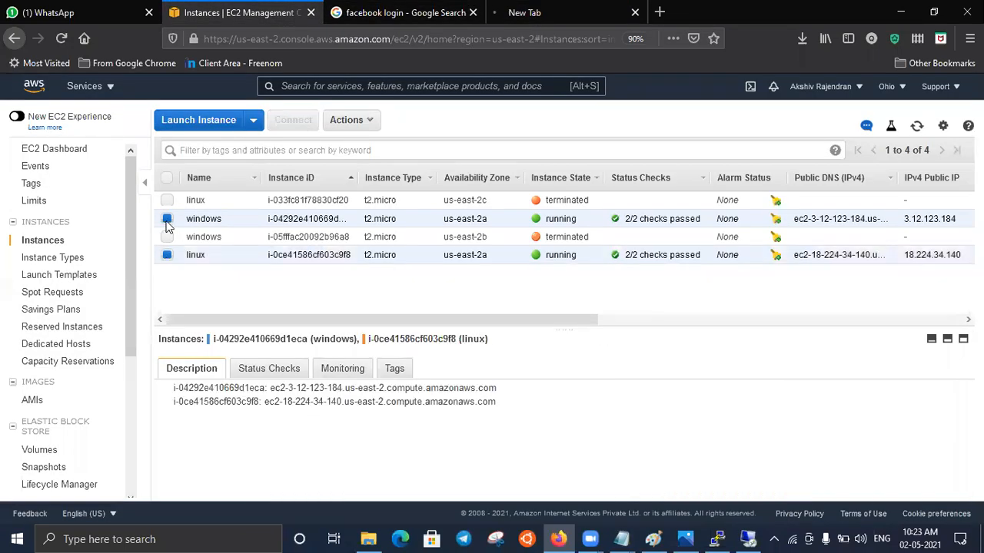
{"action": "left_click", "coordinate": [167, 219]}
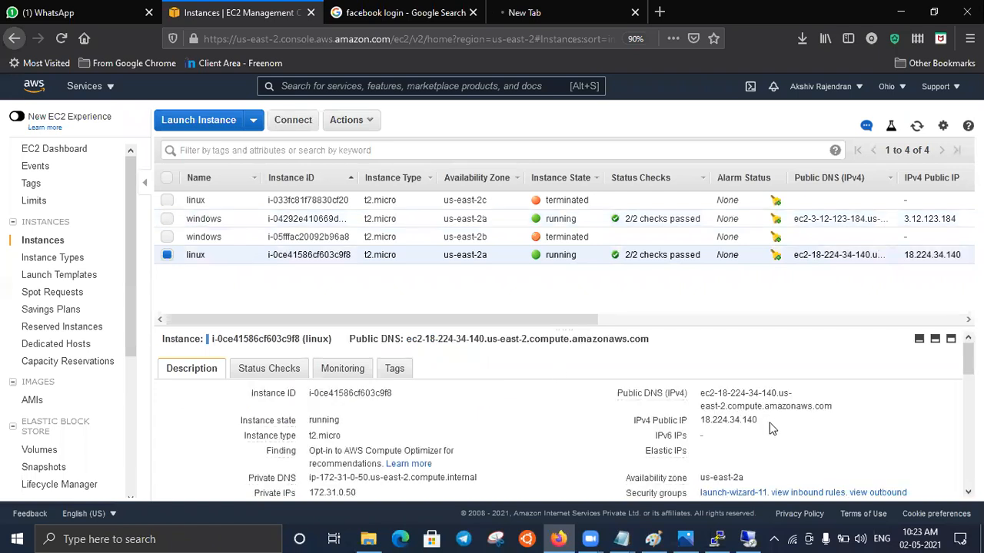
{"action": "left_click", "coordinate": [767, 423]}
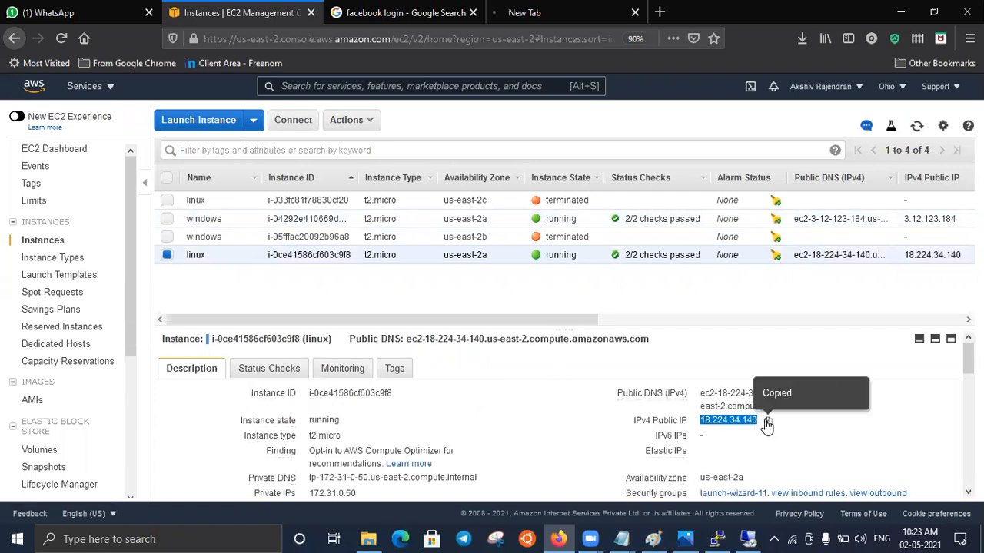
{"action": "left_click", "coordinate": [659, 13]}
{"action": "key", "text": "ctrl+v"}
{"action": "key", "text": "Return"}
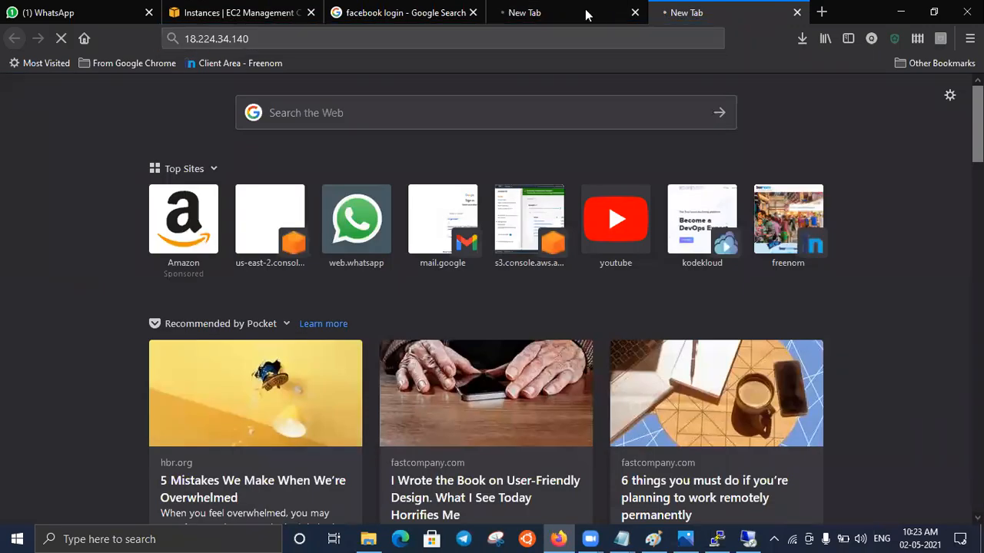
- Check the loading of both instances' public IP pages, 3.12.123.184 and 18.224.34.140
{"action": "left_click", "coordinate": [586, 15]}
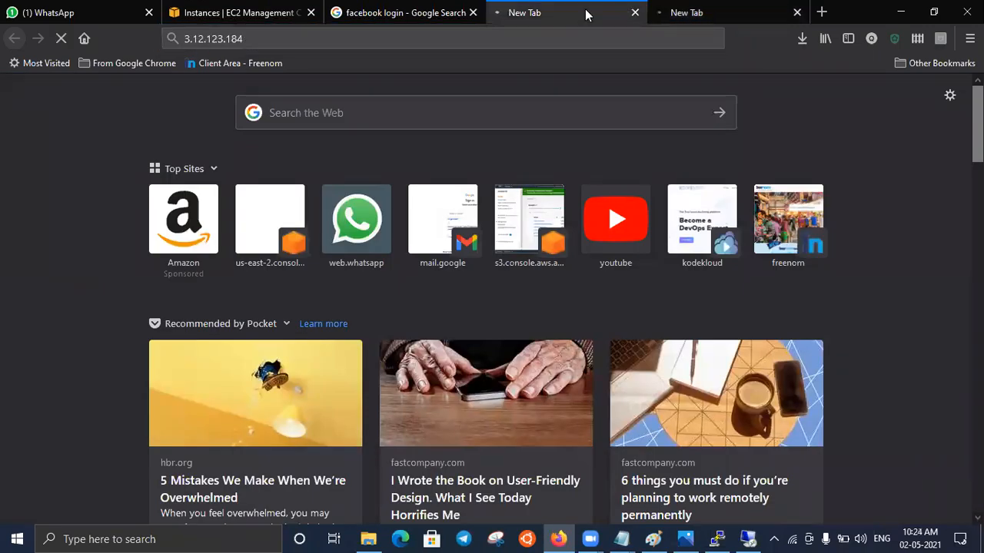
{"action": "left_click", "coordinate": [709, 14]}
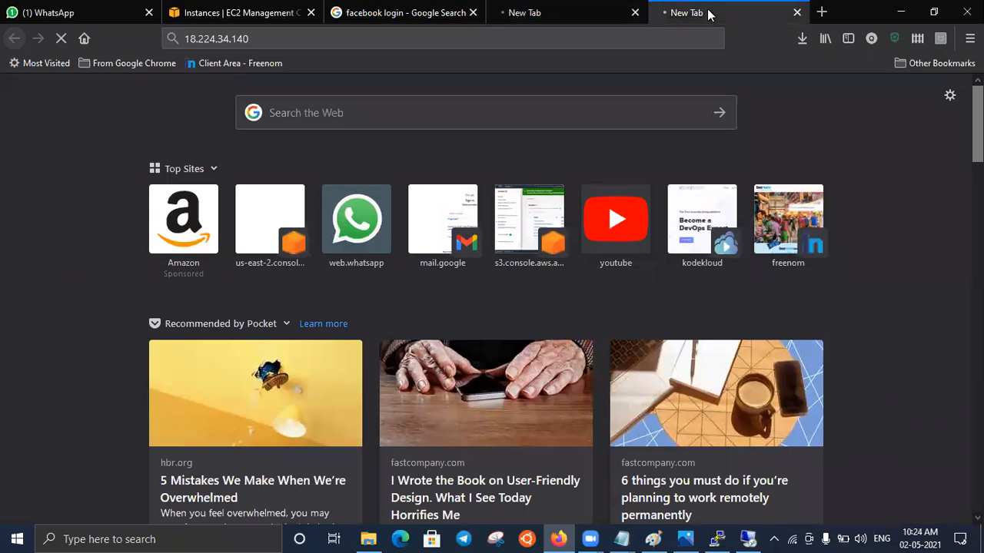
{"action": "left_click", "coordinate": [558, 17]}
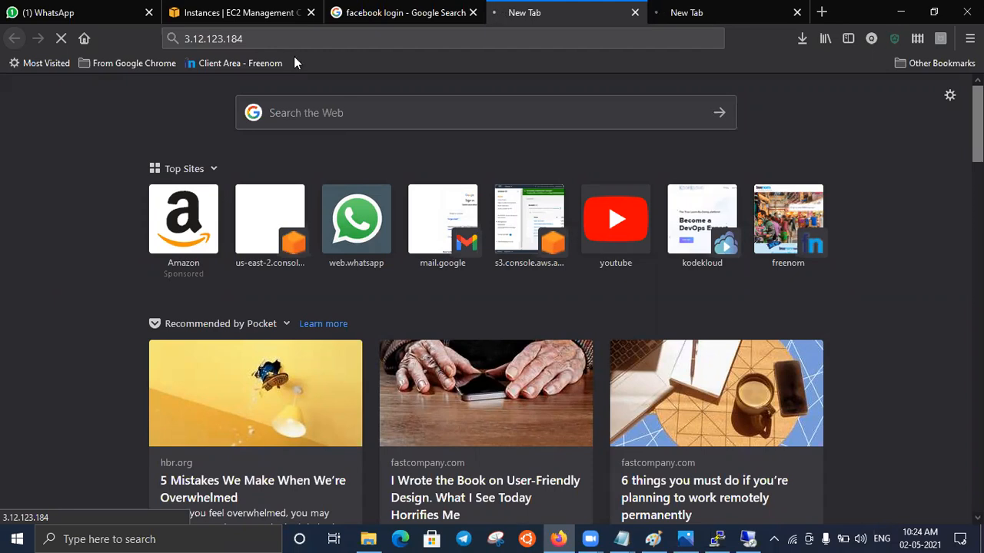
- Close the facebook login Google search page and return to the EC2 instances list
{"action": "left_click", "coordinate": [250, 13]}
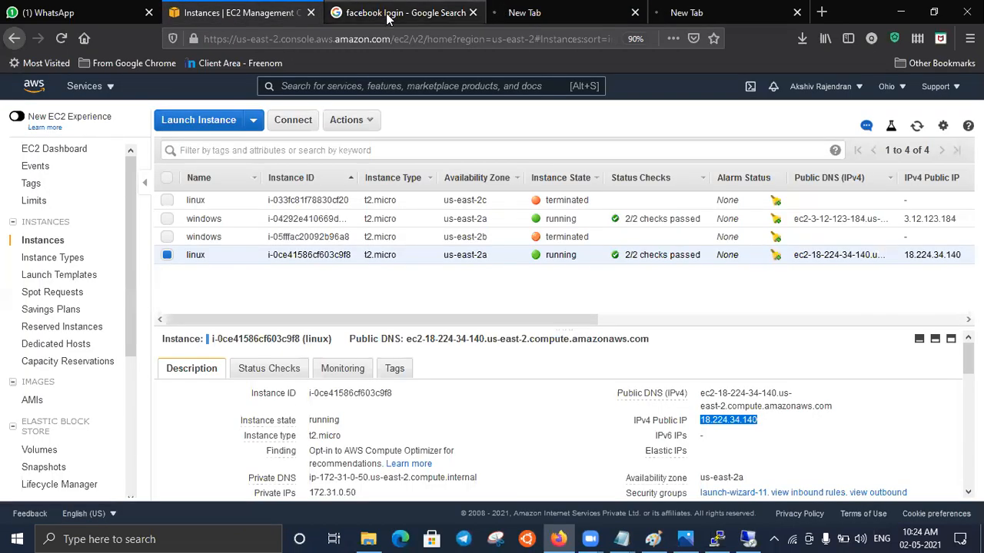
{"action": "left_click", "coordinate": [442, 13]}
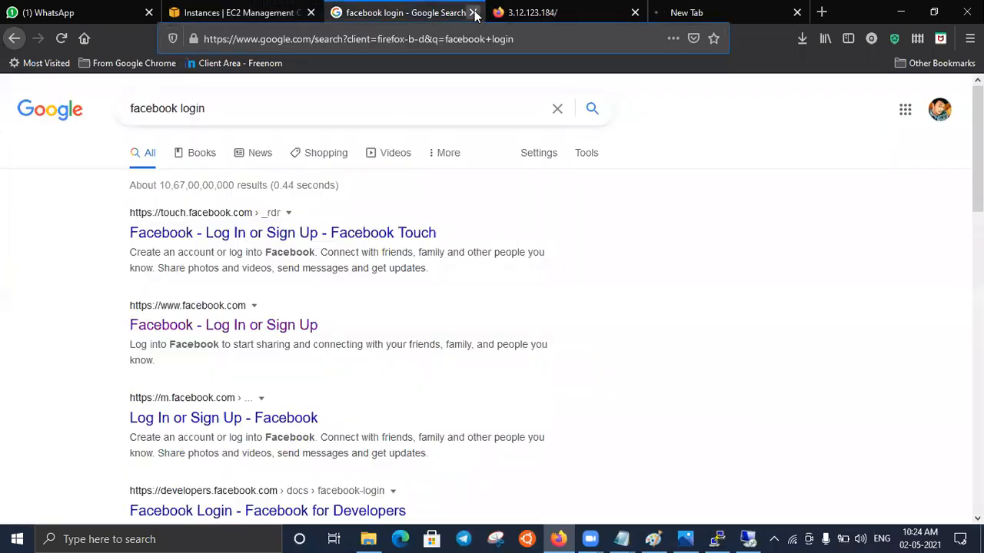
{"action": "key", "text": "ctrl+w"}
{"action": "left_click", "coordinate": [245, 15]}
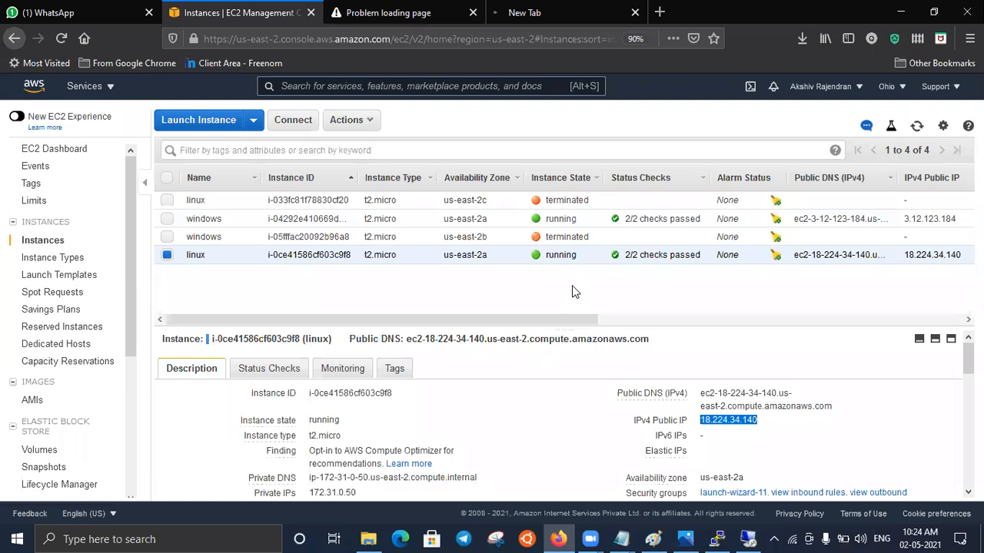
- Check the page at 3.12.123.184 and switch to Photos to view the diagram of a web application running in EC2
{"action": "left_click", "coordinate": [446, 16]}
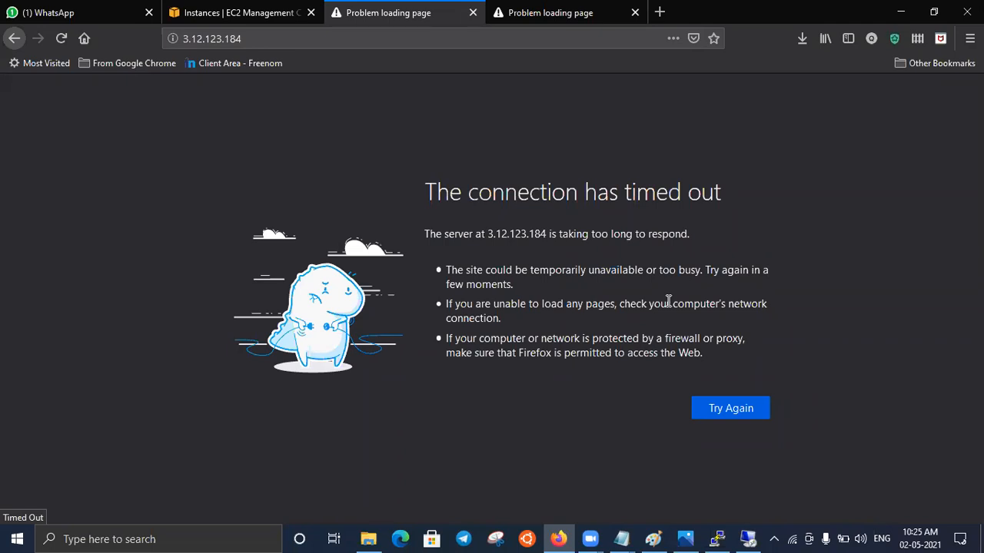
{"action": "left_click", "coordinate": [681, 538]}
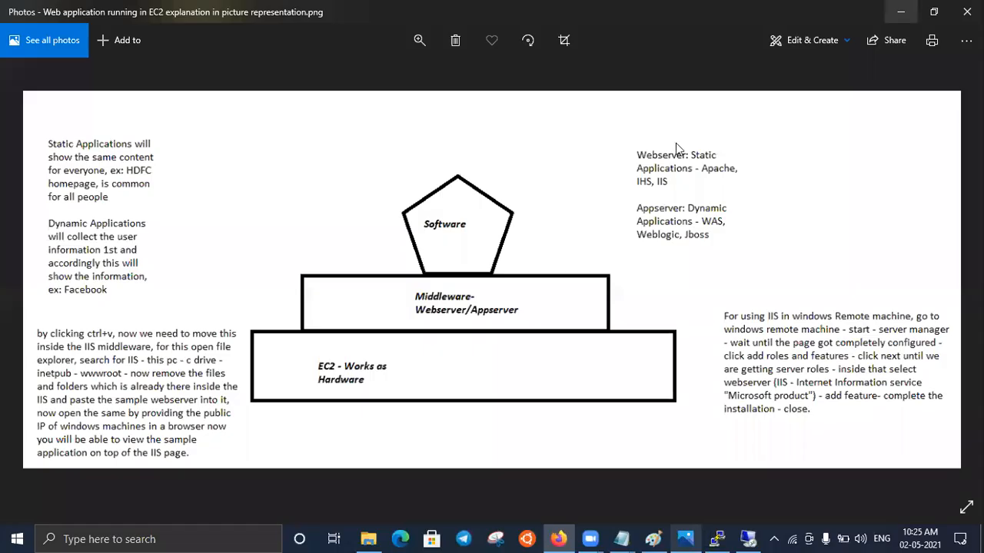
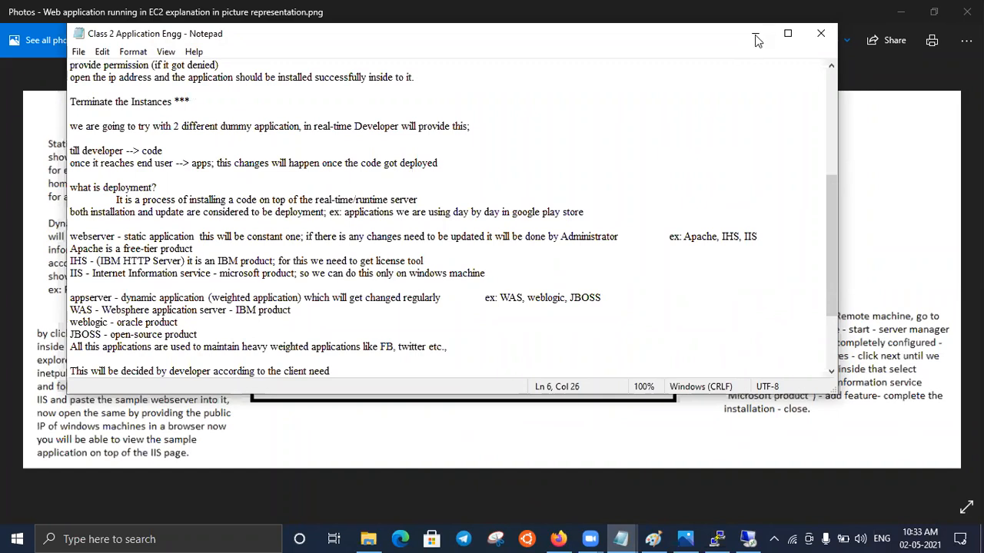
- Switch to Firefox and load hdfc.com in a new browser tab
{"action": "key", "text": "alt+Tab"}
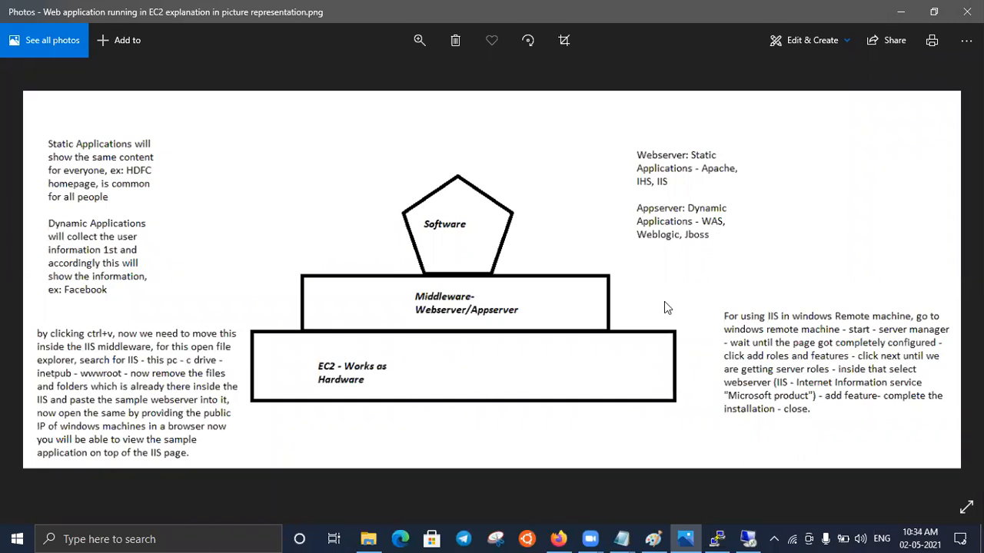
{"action": "left_click", "coordinate": [558, 539]}
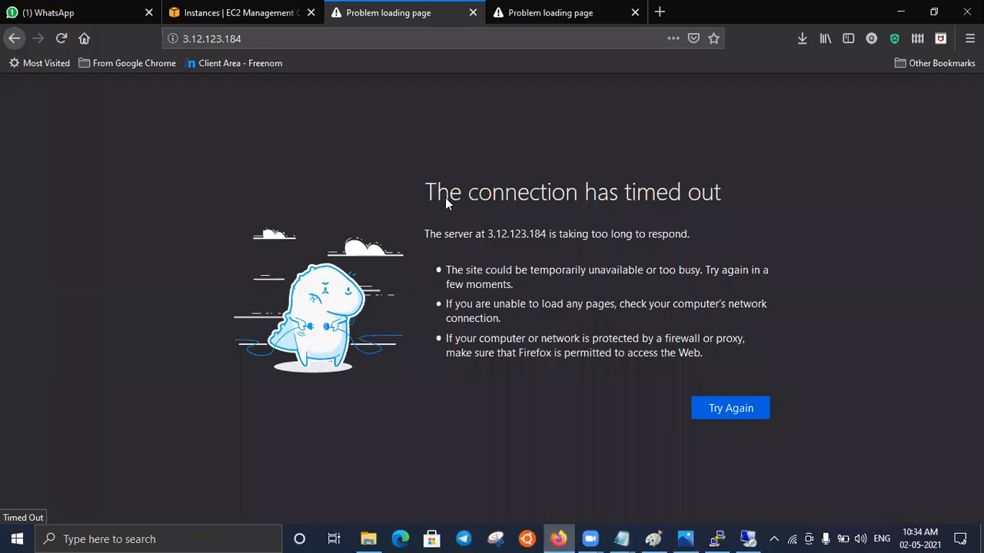
{"action": "left_click", "coordinate": [659, 12]}
{"action": "left_click", "coordinate": [635, 40]}
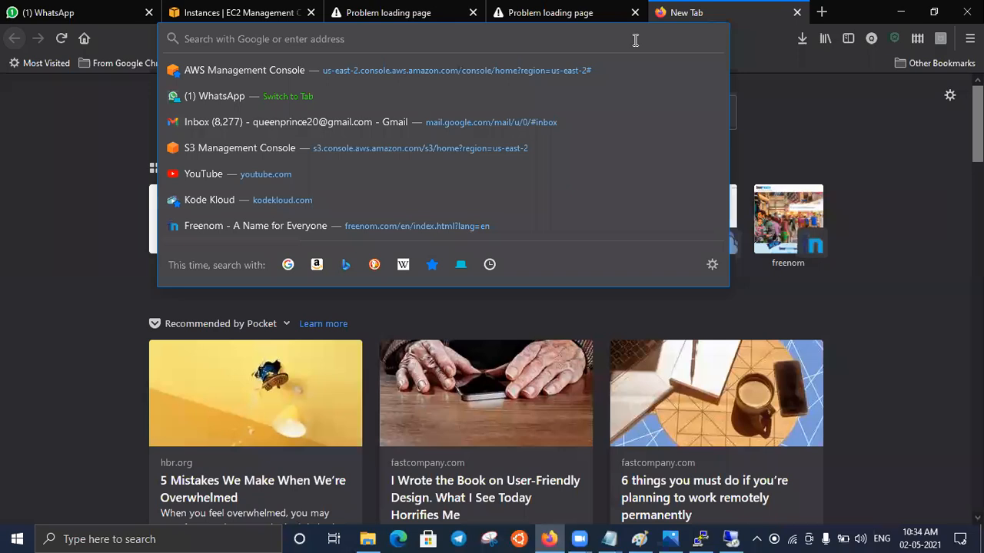
{"action": "type", "text": "Hdfc.com/"}
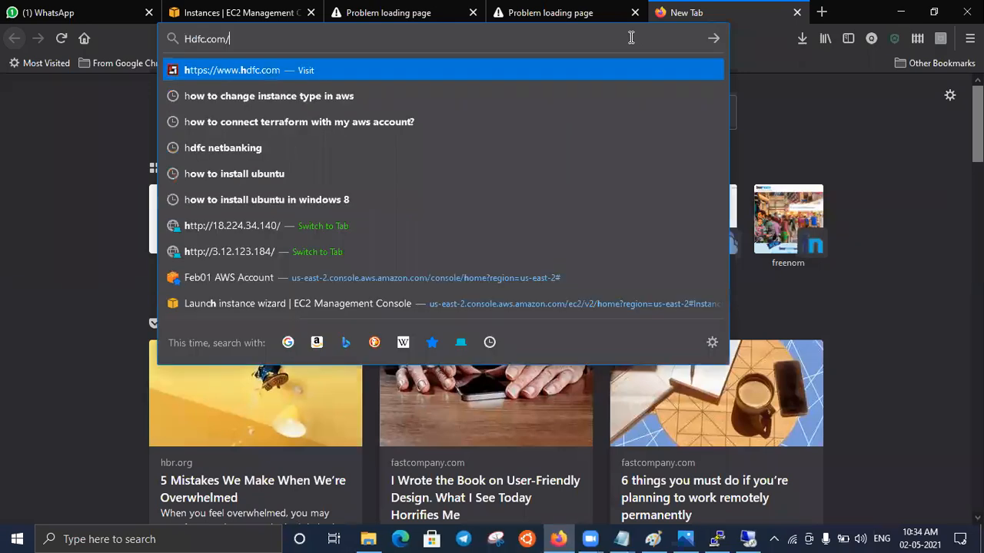
{"action": "key", "text": "Return"}
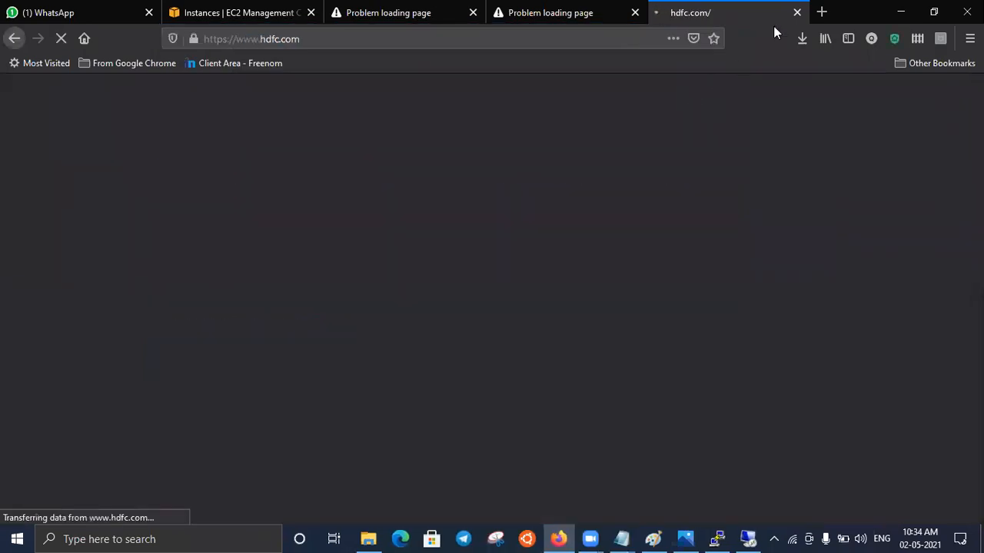
- Load facebook.com in another new browser tab
{"action": "left_click", "coordinate": [823, 14]}
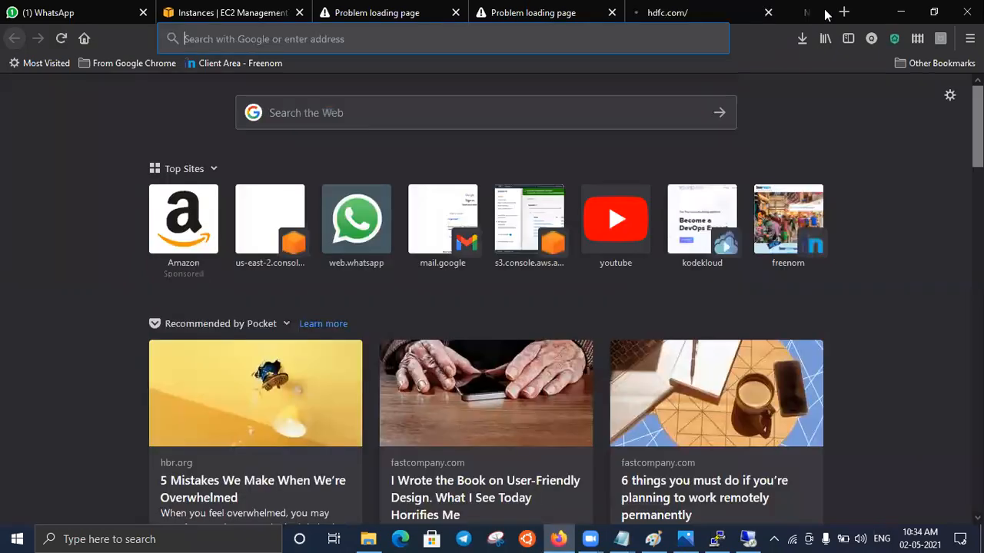
{"action": "type", "text": "fac"}
{"action": "key", "text": "Down"}
{"action": "key", "text": "Down"}
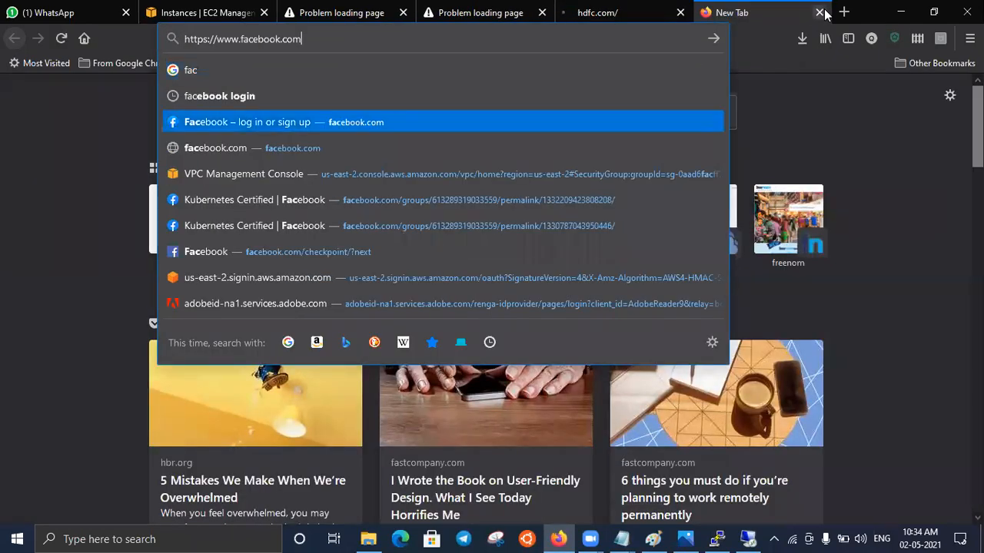
{"action": "key", "text": "Return"}
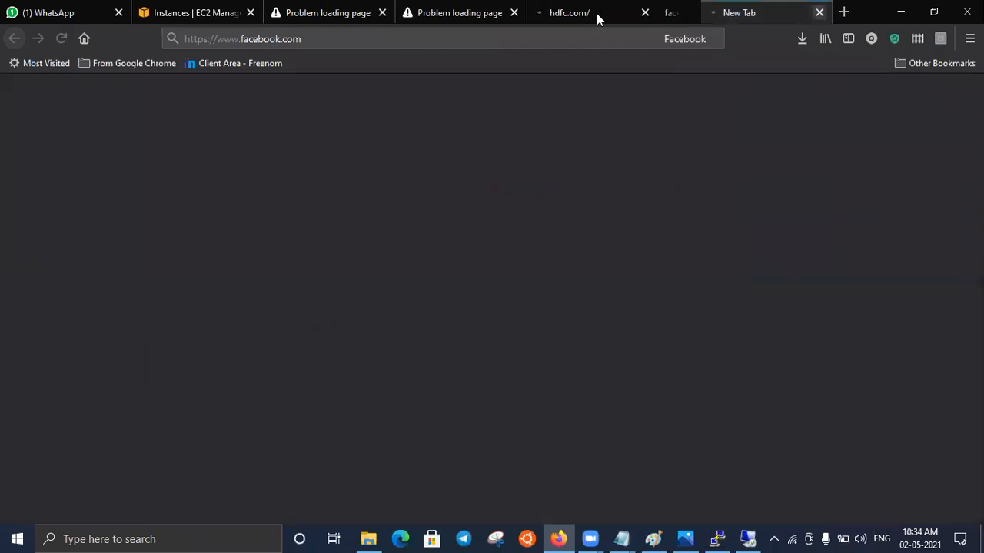
- Check the loading of the HDFC and Facebook pages and dismiss the COVID-19 notice on the HDFC site
{"action": "left_click", "coordinate": [597, 16]}
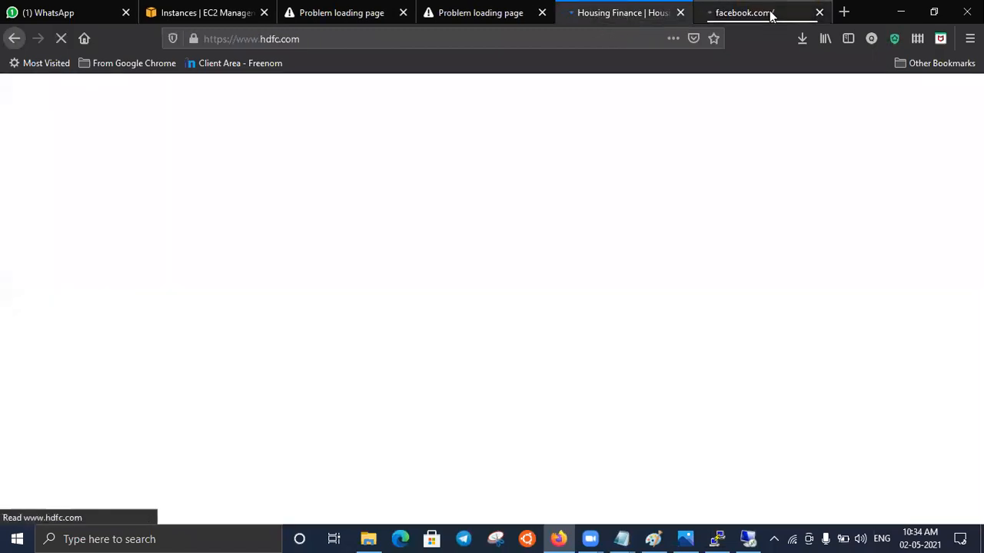
{"action": "left_click", "coordinate": [769, 13]}
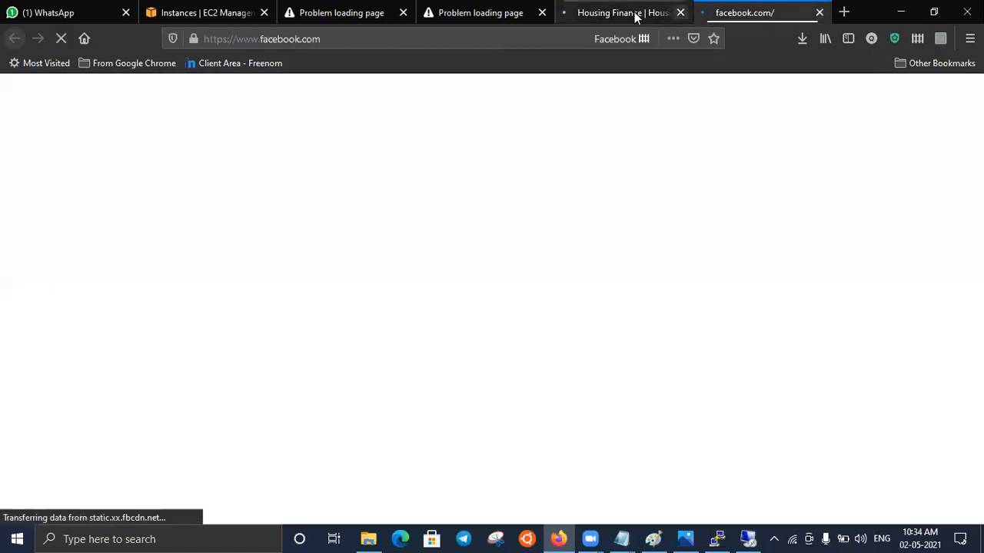
{"action": "left_click", "coordinate": [635, 17]}
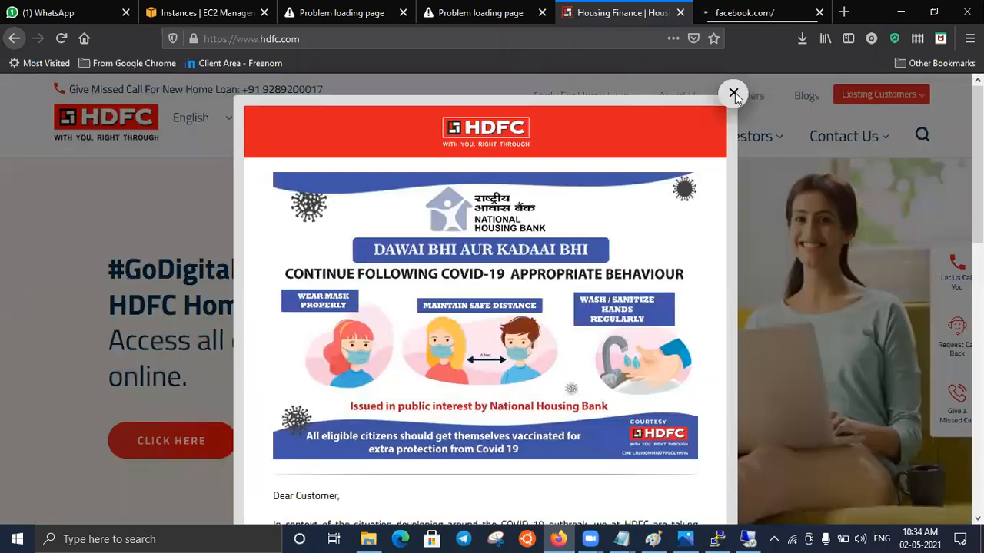
{"action": "left_click", "coordinate": [739, 16]}
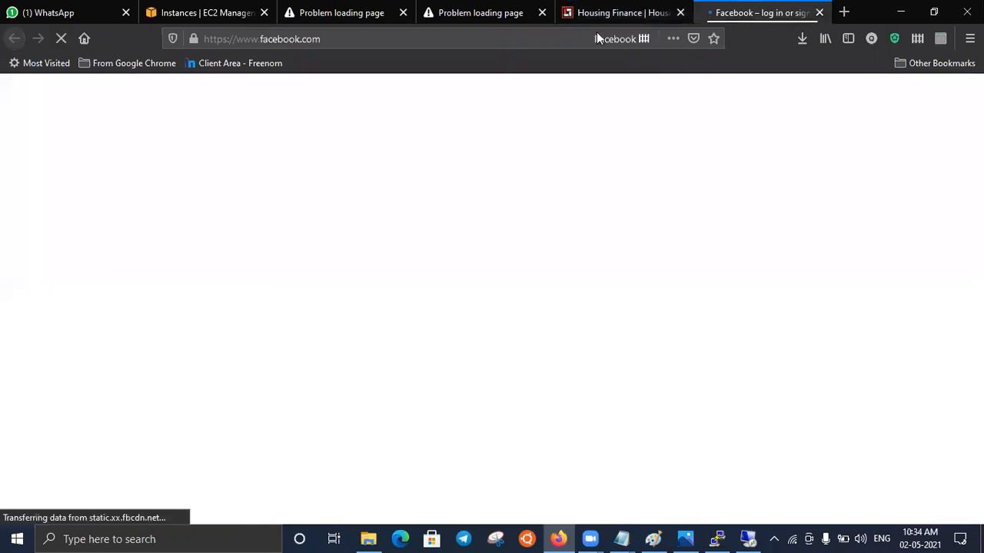
{"action": "left_click", "coordinate": [617, 16]}
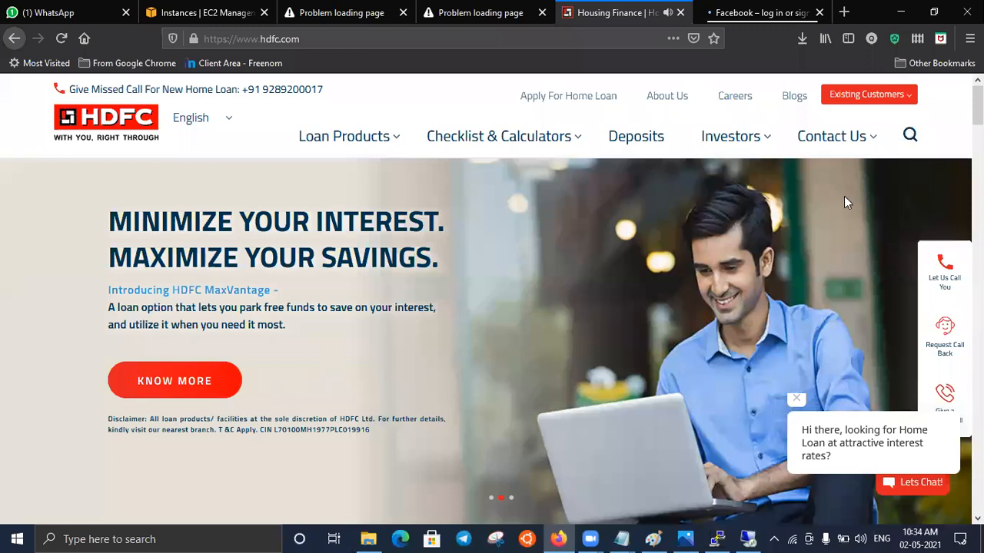
- Look through the HDFC home page as an example of a static application
{"action": "mouse_move", "coordinate": [844, 197]}
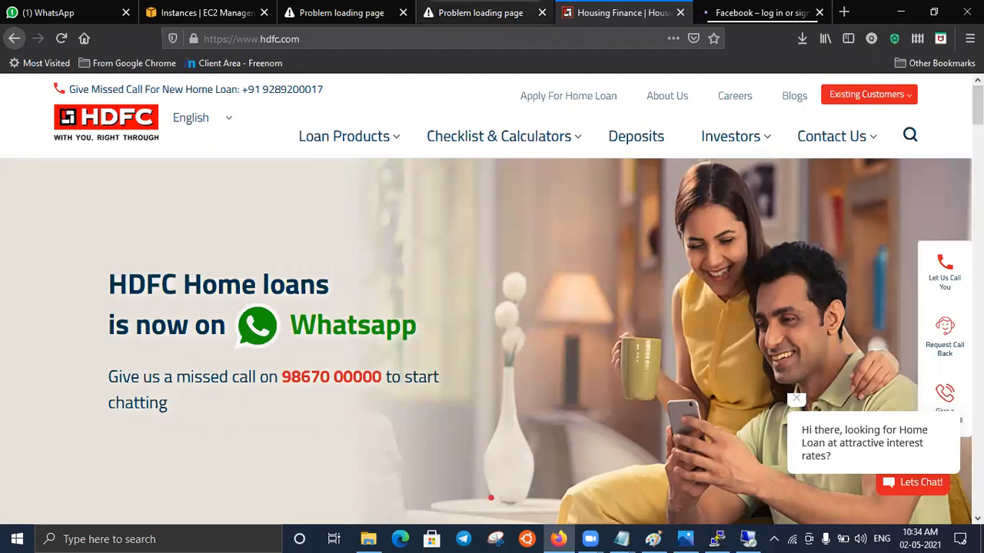
{"action": "scroll", "coordinate": [492, 342], "scroll_direction": "down", "scroll_amount": 5}
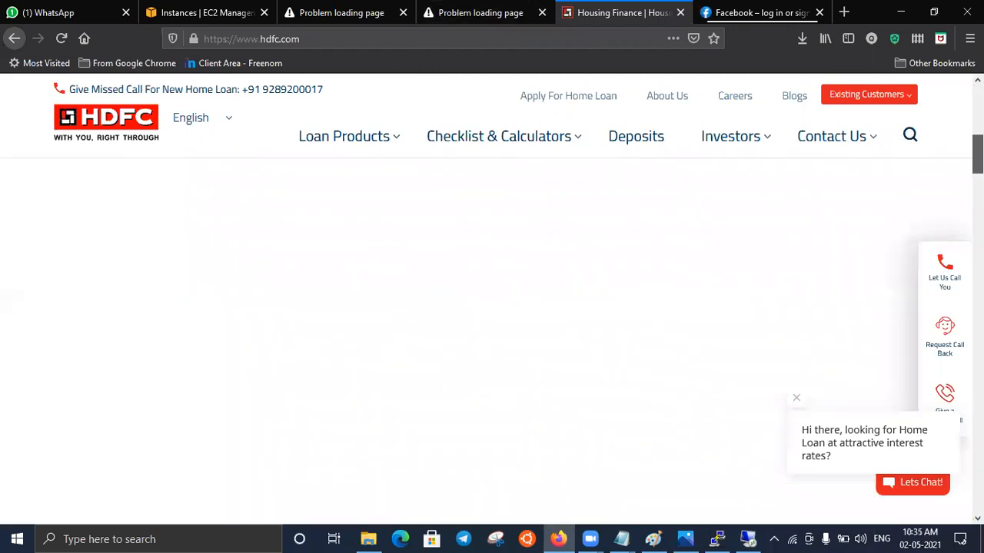
{"action": "scroll", "coordinate": [492, 342], "scroll_direction": "down", "scroll_amount": 5}
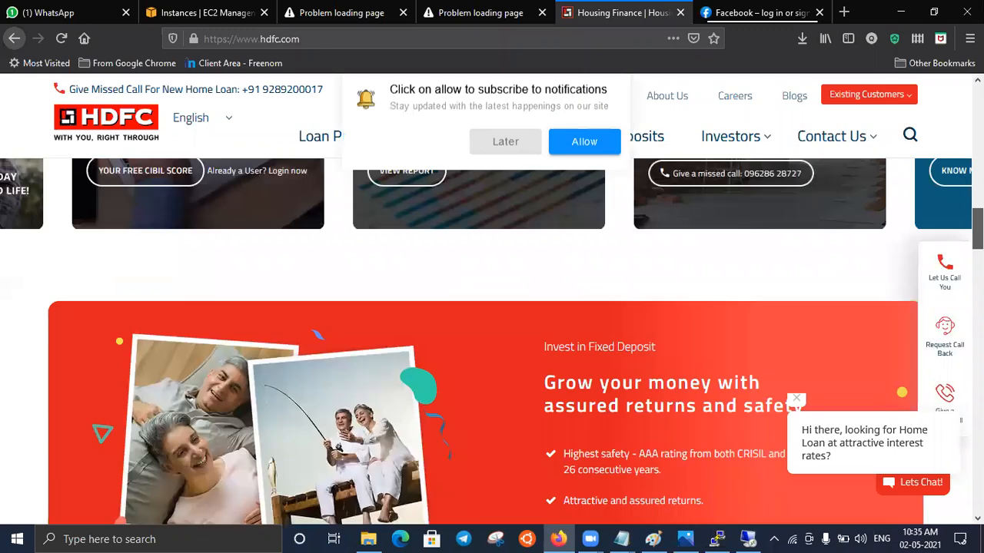
{"action": "scroll", "coordinate": [542, 294], "scroll_direction": "up", "scroll_amount": 10}
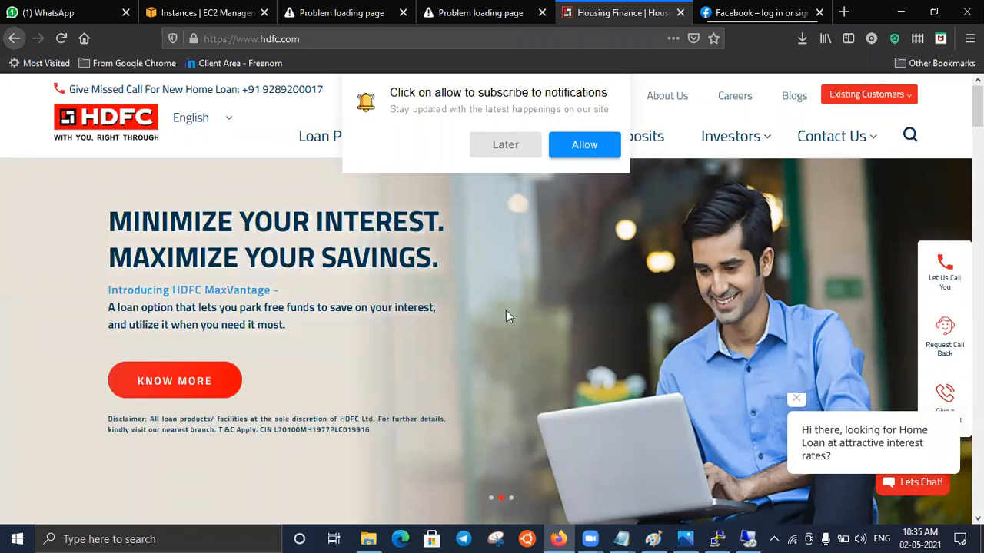
- Compare the Facebook login page with the HDFC home page as dynamic and static application examples
{"action": "left_click", "coordinate": [723, 16]}
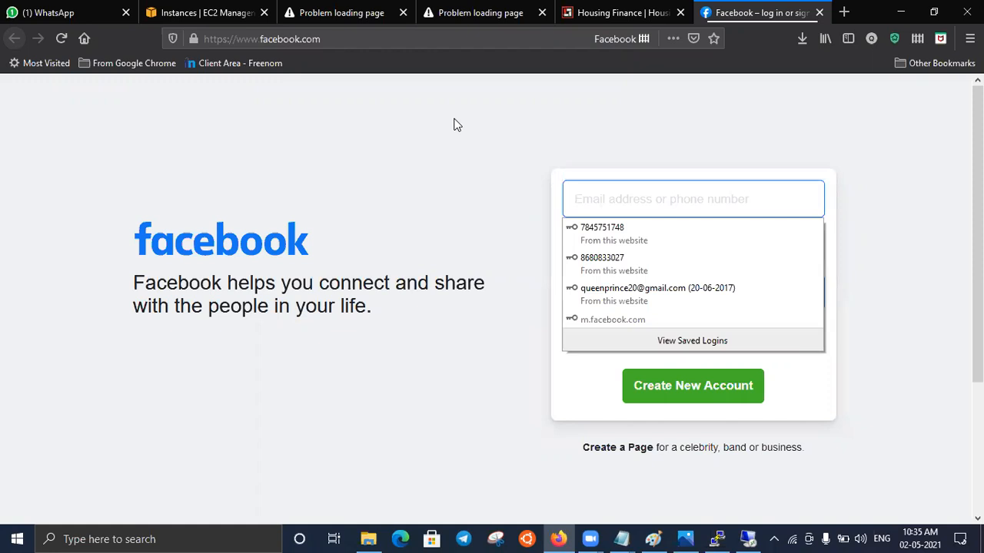
{"action": "left_click", "coordinate": [627, 14]}
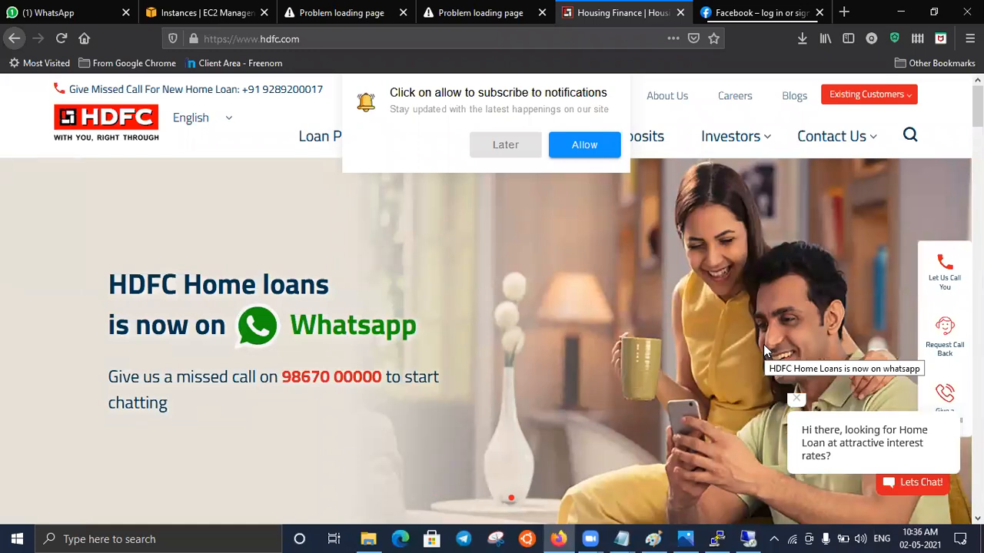
{"action": "left_click", "coordinate": [791, 12]}
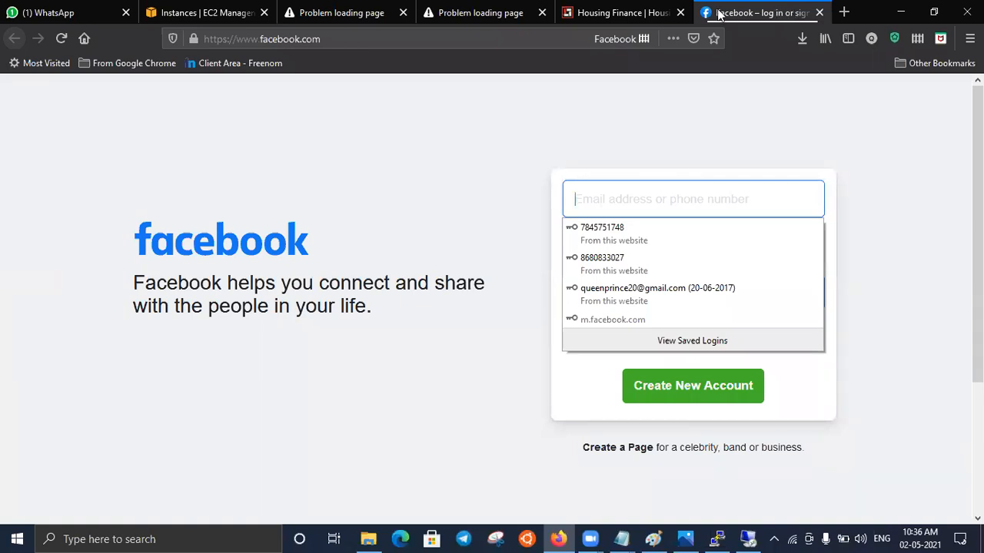
{"action": "left_click", "coordinate": [638, 15]}
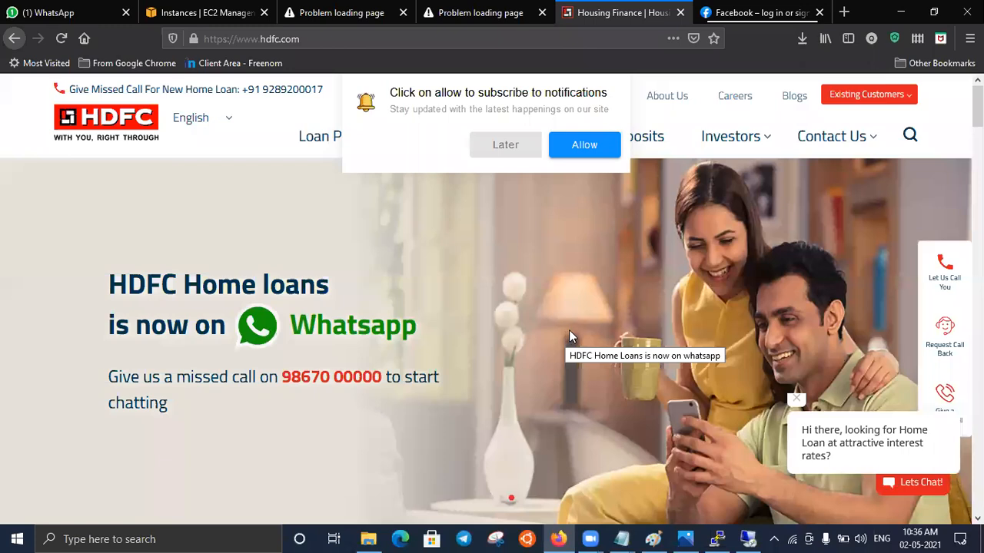
{"action": "left_click", "coordinate": [755, 13]}
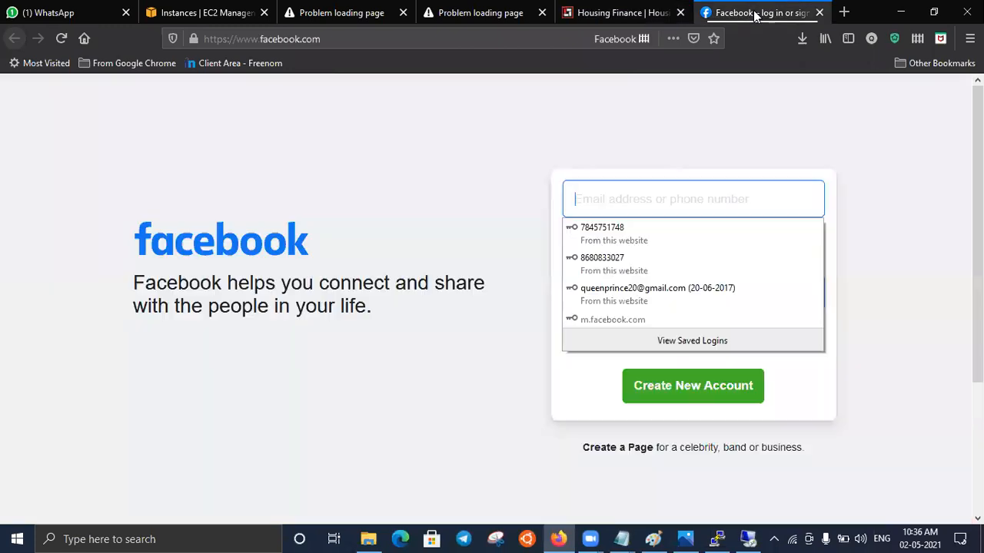
{"action": "left_click", "coordinate": [655, 13]}
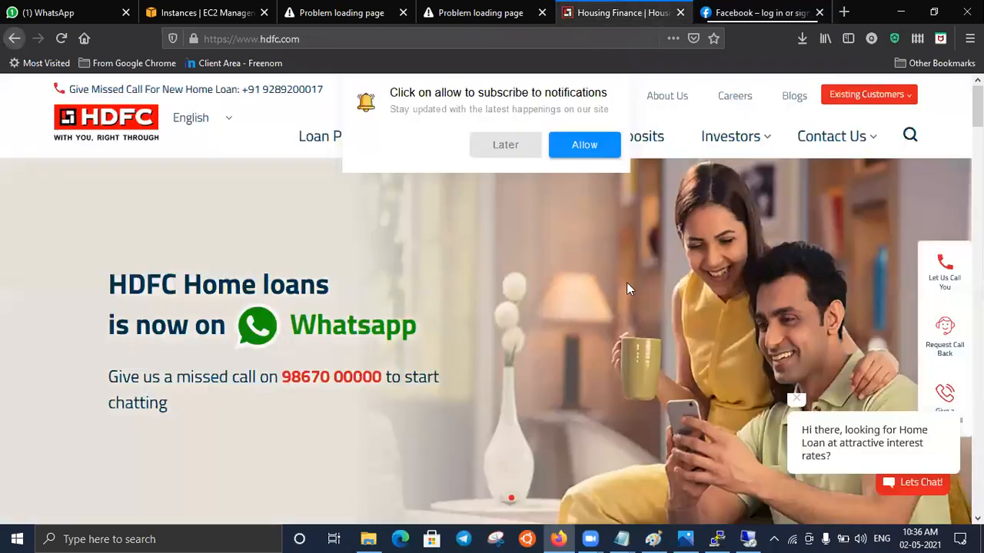
{"action": "left_click", "coordinate": [782, 14]}
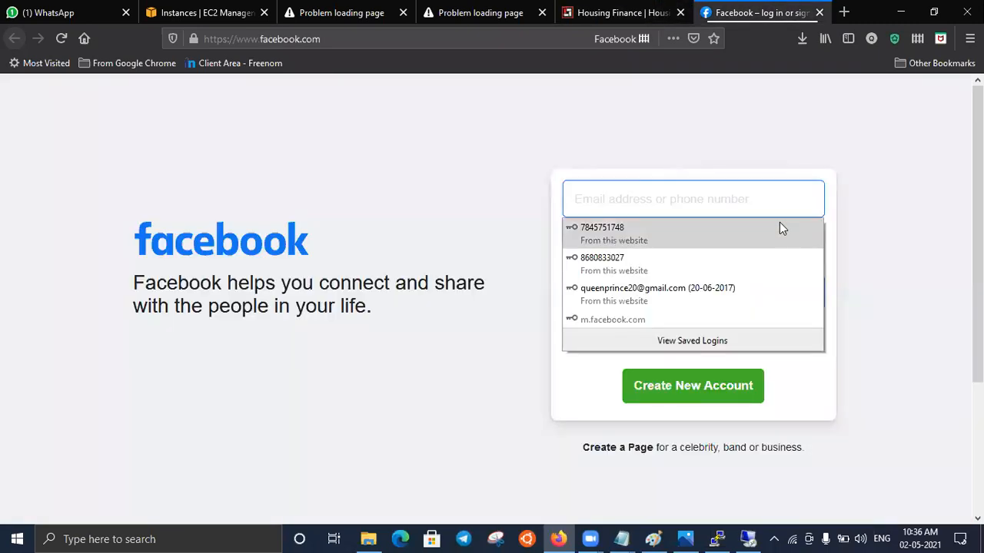
{"action": "left_click", "coordinate": [642, 10]}
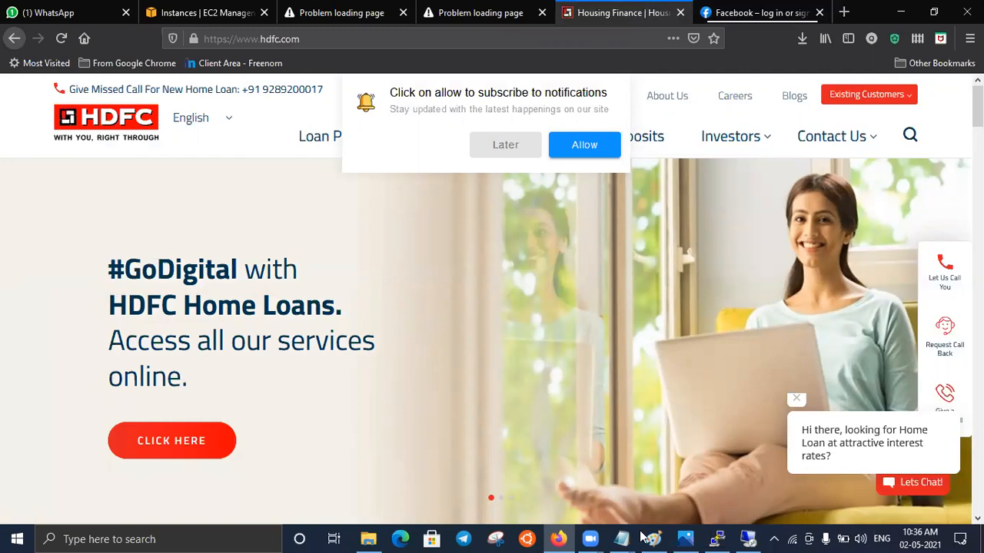
- View the EC2 web application diagram in Photos and read the webserver and appserver notes in the Class 2 Application Engg Notepad file
{"action": "left_click", "coordinate": [693, 535]}
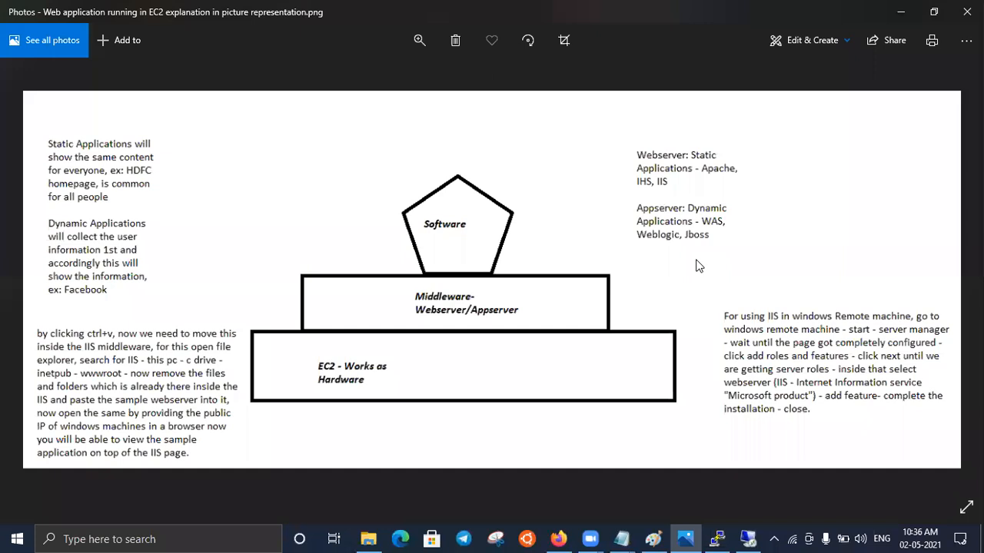
{"action": "left_click", "coordinate": [616, 534]}
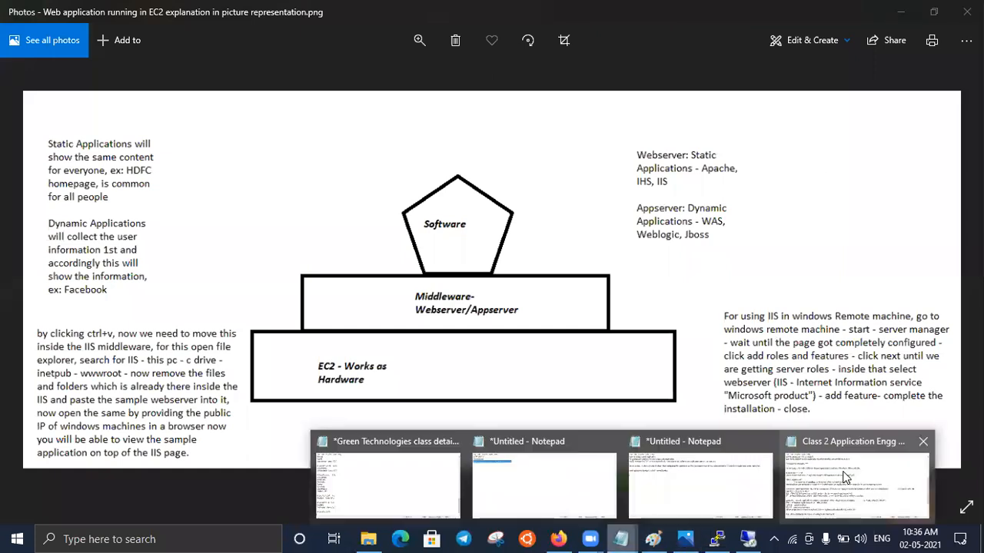
{"action": "left_click", "coordinate": [846, 477]}
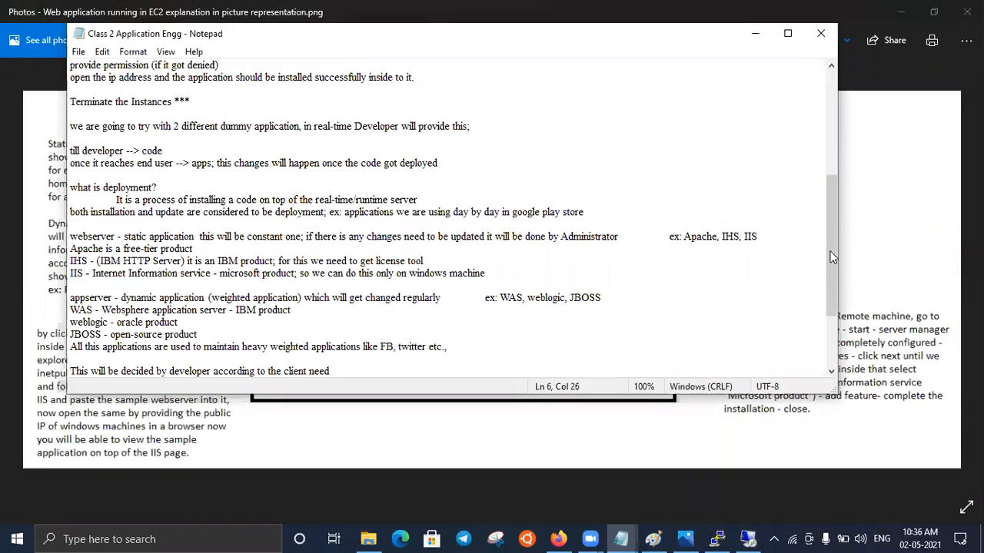
{"action": "left_click_drag", "start_coordinate": [834, 270], "coordinate": [833, 292]}
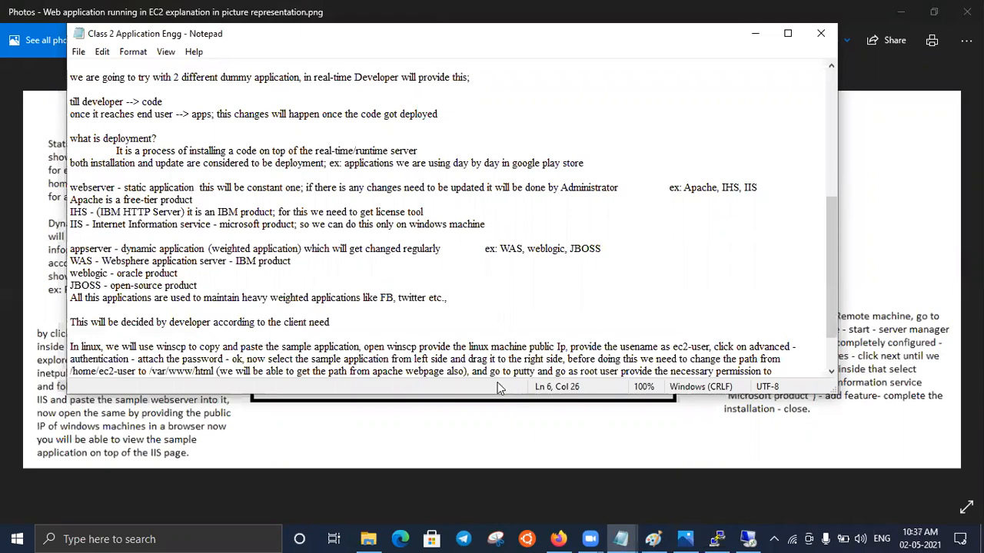
- Return to Firefox and review the HDFC and Facebook pages against the Notepad notes and the EC2 diagram in Photos
{"action": "left_click", "coordinate": [560, 539]}
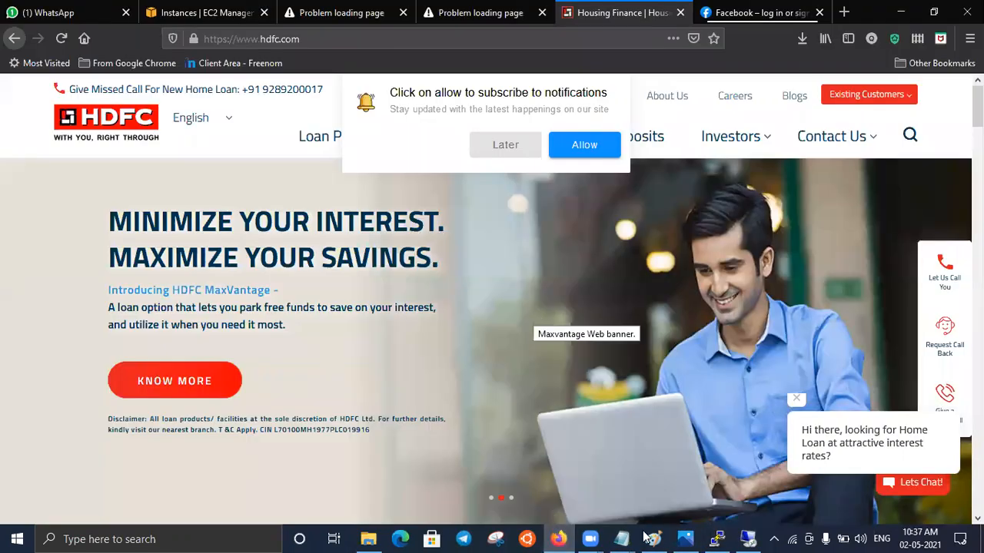
{"action": "left_click", "coordinate": [915, 487]}
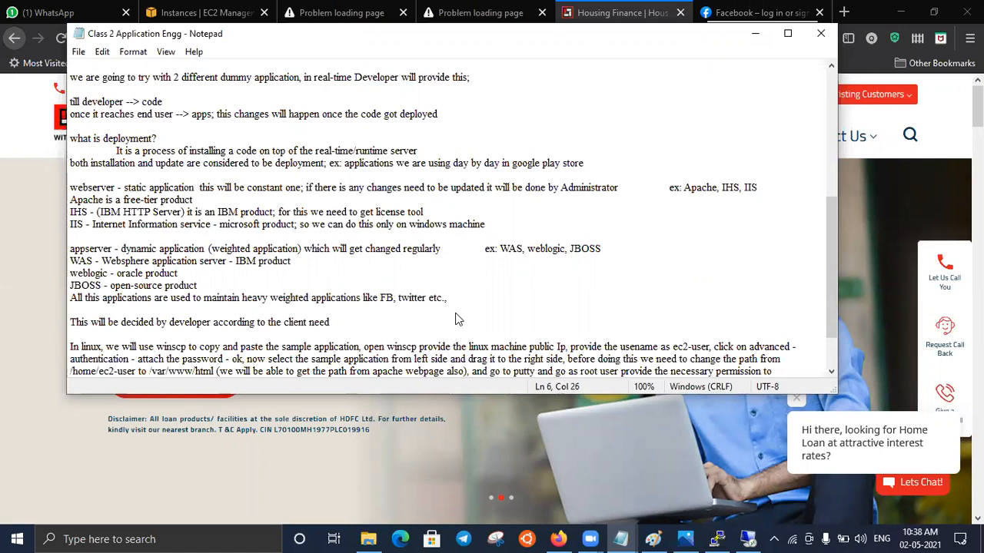
{"action": "key", "text": "alt+Tab"}
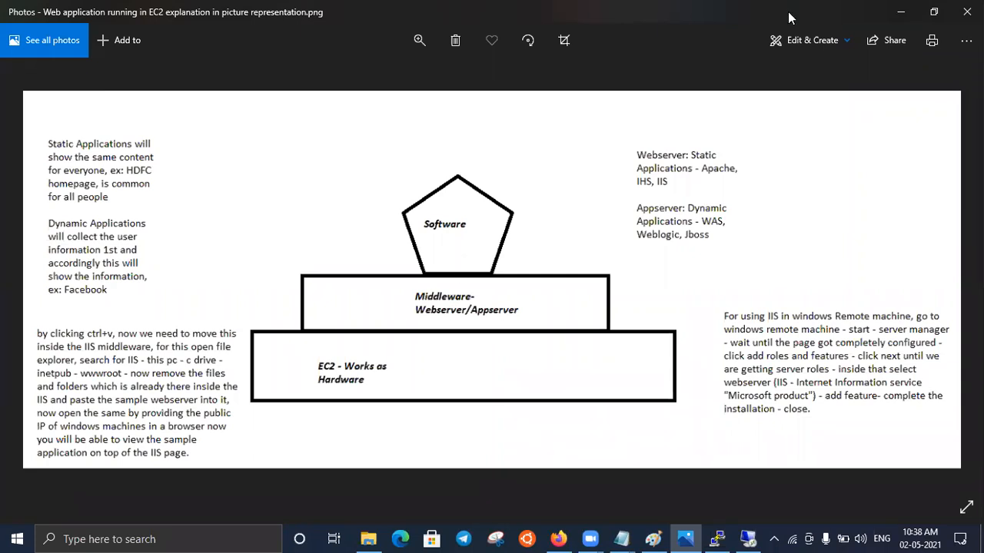
{"action": "left_click", "coordinate": [899, 12]}
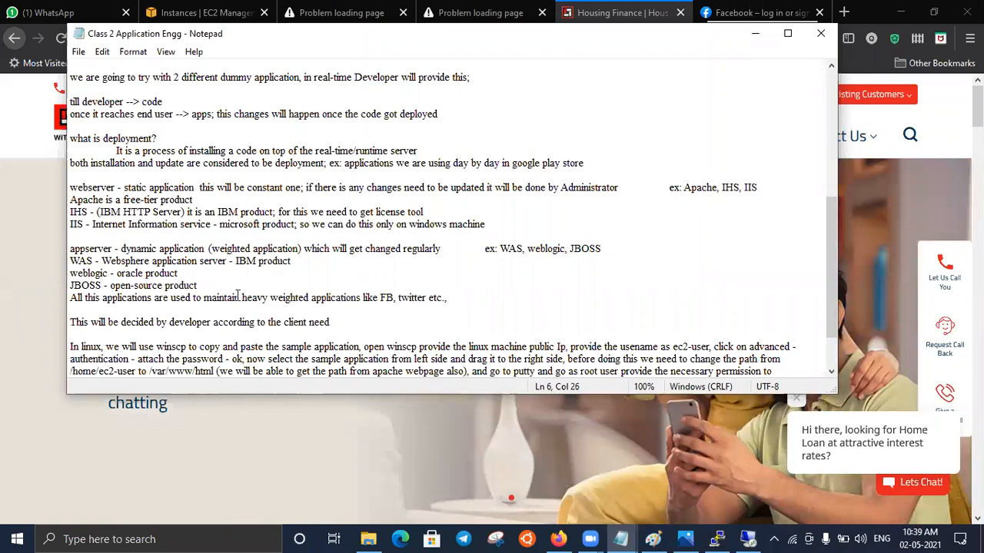
{"action": "left_click", "coordinate": [612, 14]}
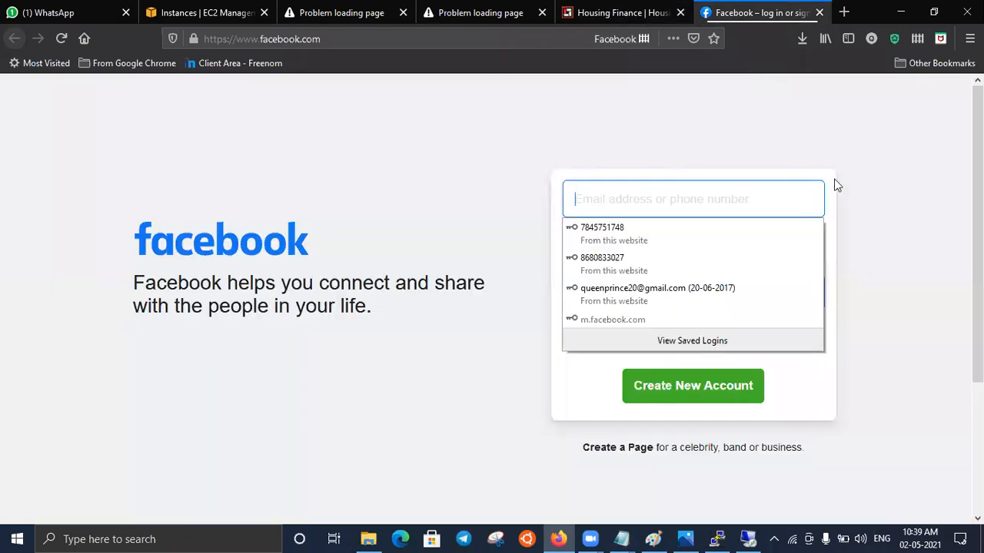
{"action": "left_click", "coordinate": [589, 13]}
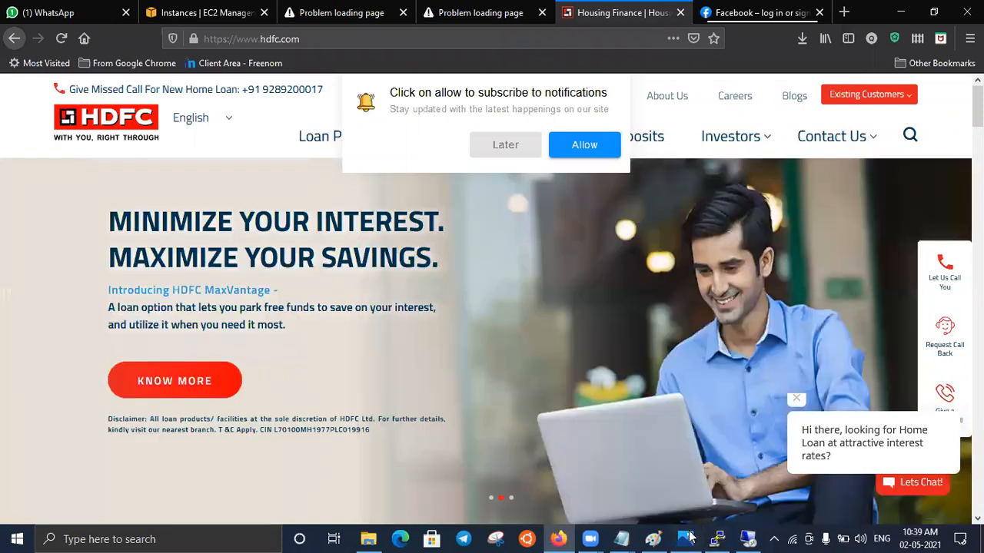
- View the EC2 web application diagram in Photos and highlight the developer decision line in the Class 2 Application Engg Notepad notes
{"action": "left_click", "coordinate": [688, 537]}
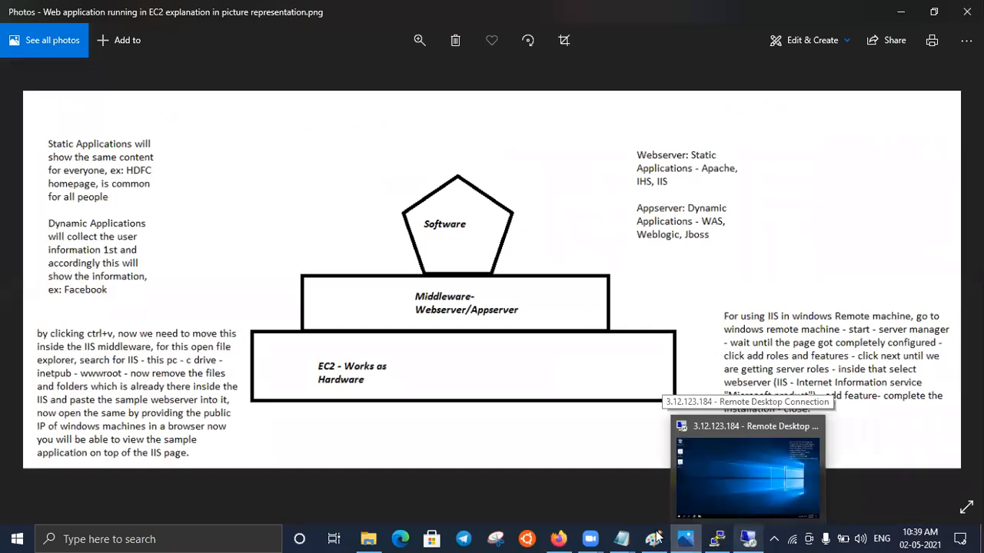
{"action": "mouse_move", "coordinate": [656, 537]}
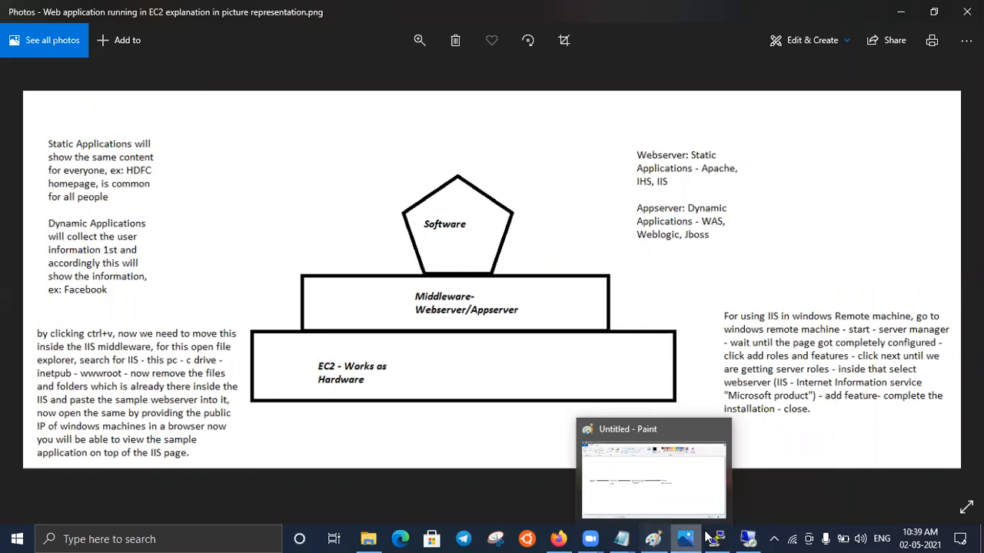
{"action": "mouse_move", "coordinate": [706, 531]}
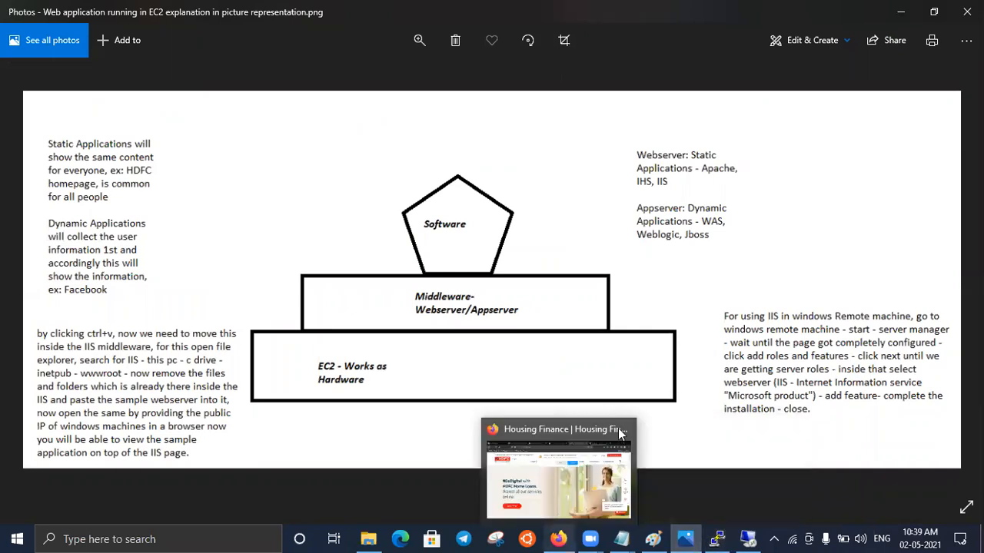
{"action": "left_click", "coordinate": [835, 480]}
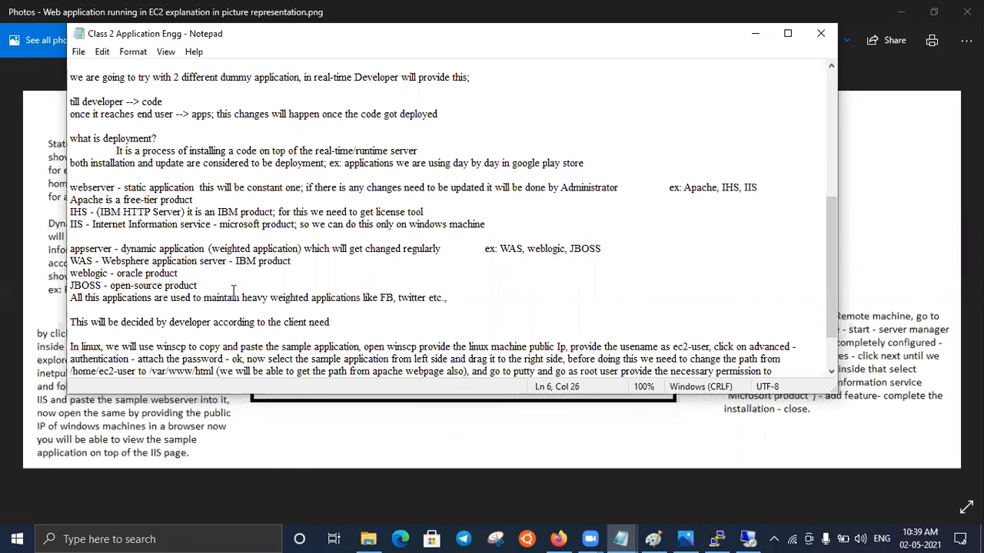
{"action": "left_click", "coordinate": [337, 322]}
{"action": "left_click_drag", "start_coordinate": [148, 329], "coordinate": [64, 321]}
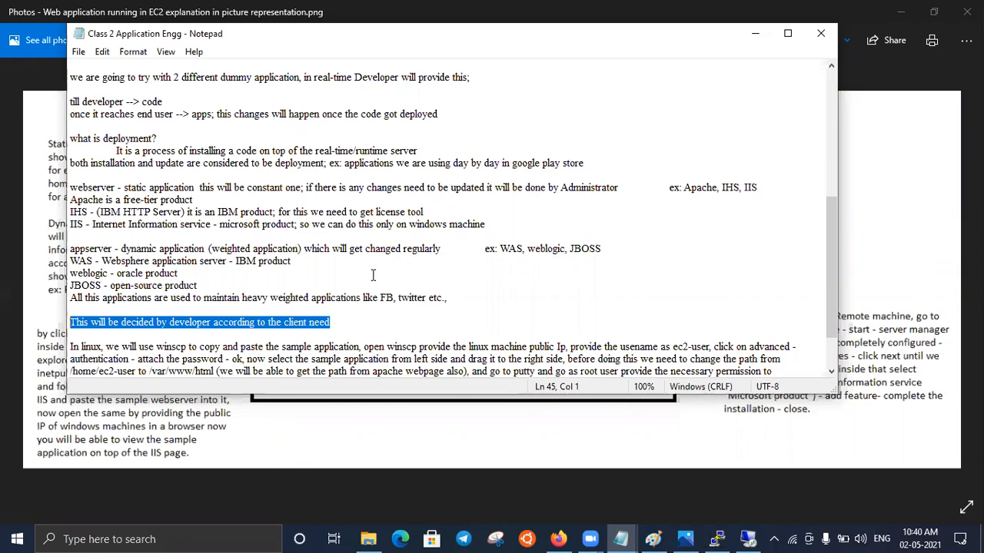
- Review the developer code and deployment definition notes, highlighting the line "till developer --> code"
{"action": "left_click", "coordinate": [833, 323]}
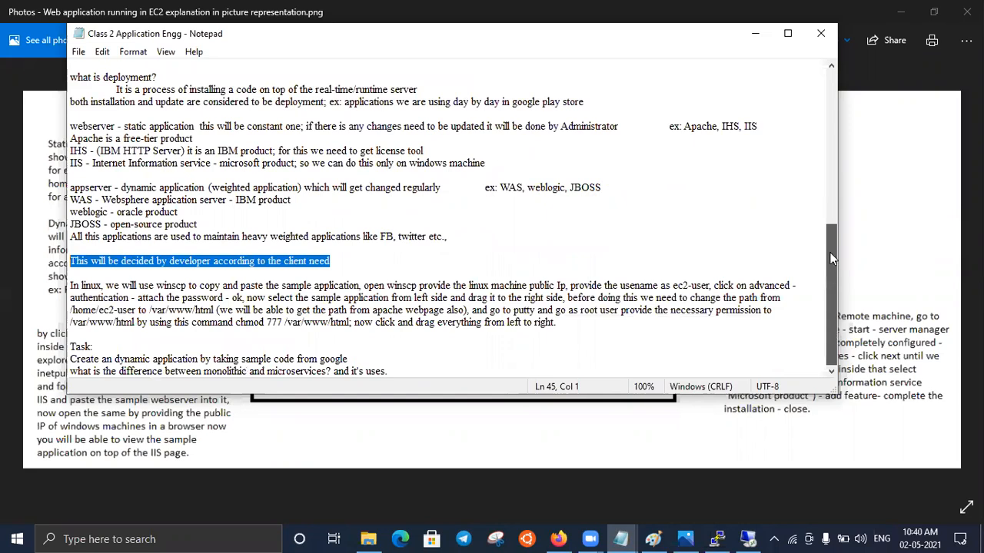
{"action": "scroll", "coordinate": [832, 258], "scroll_direction": "up", "scroll_amount": 2}
{"action": "scroll", "coordinate": [169, 263], "scroll_direction": "up", "scroll_amount": 2}
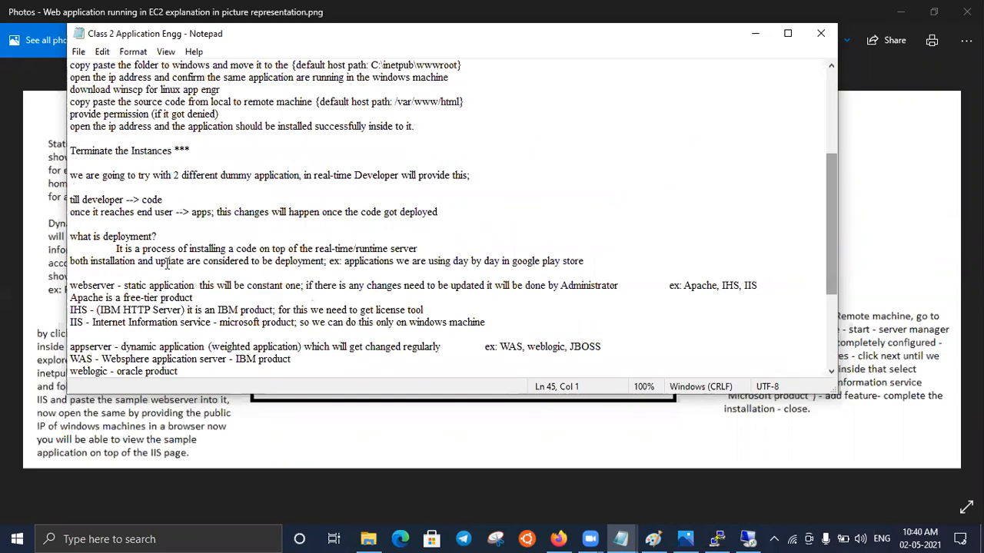
{"action": "triple_click", "coordinate": [69, 202]}
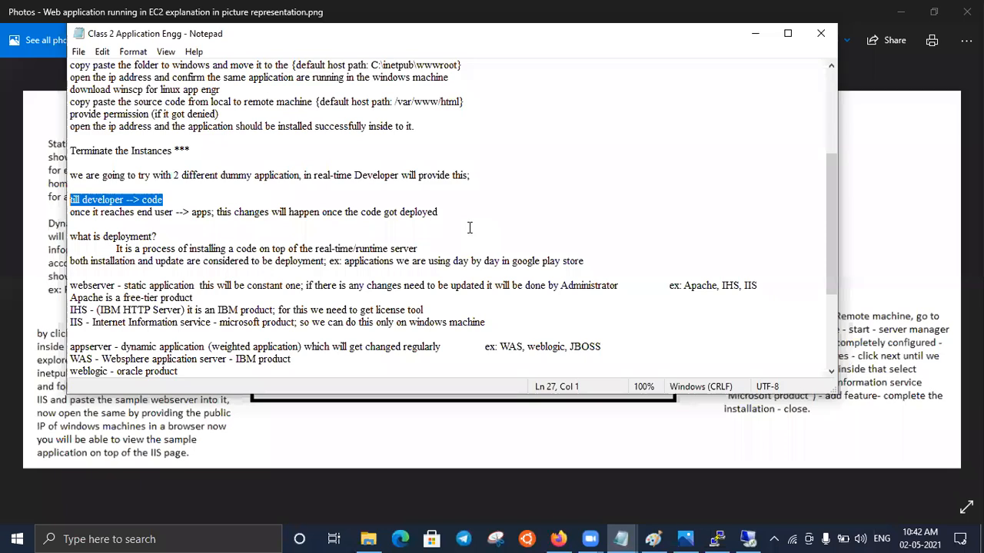
{"action": "left_click", "coordinate": [180, 235]}
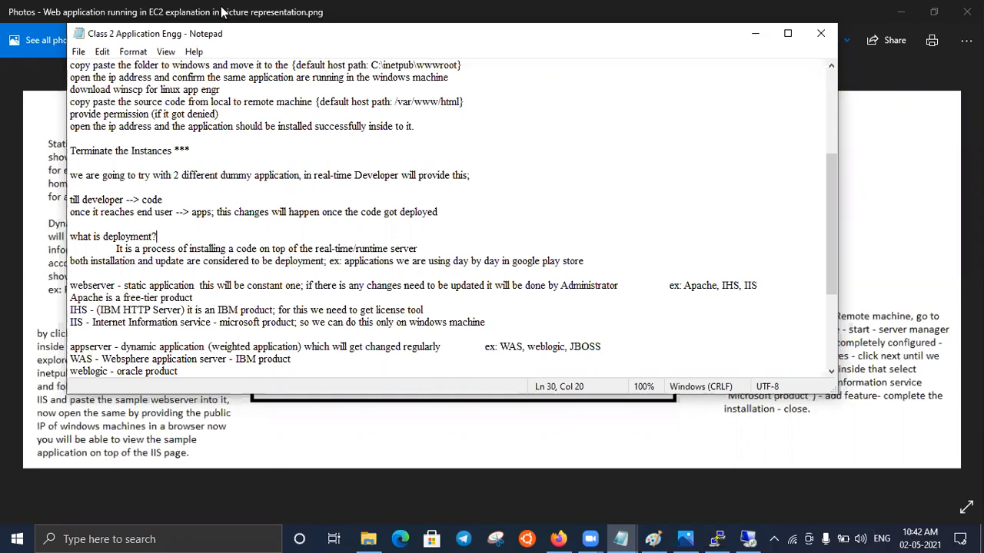
- Check the EC2 instances list in Firefox, then reread the deployment, webserver, appserver and WinSCP notes in Notepad and minimize them
{"action": "key", "text": "alt+Tab"}
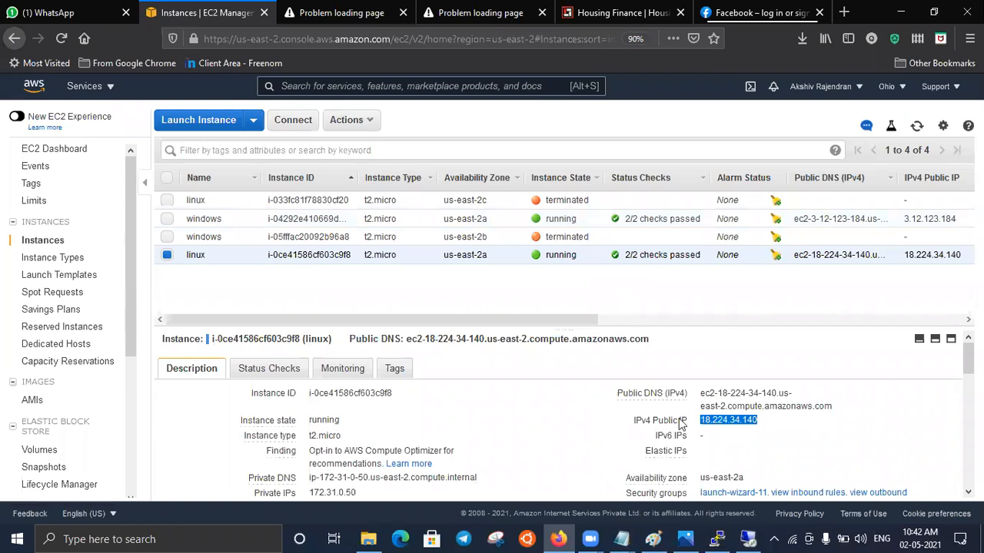
{"action": "mouse_move", "coordinate": [622, 538]}
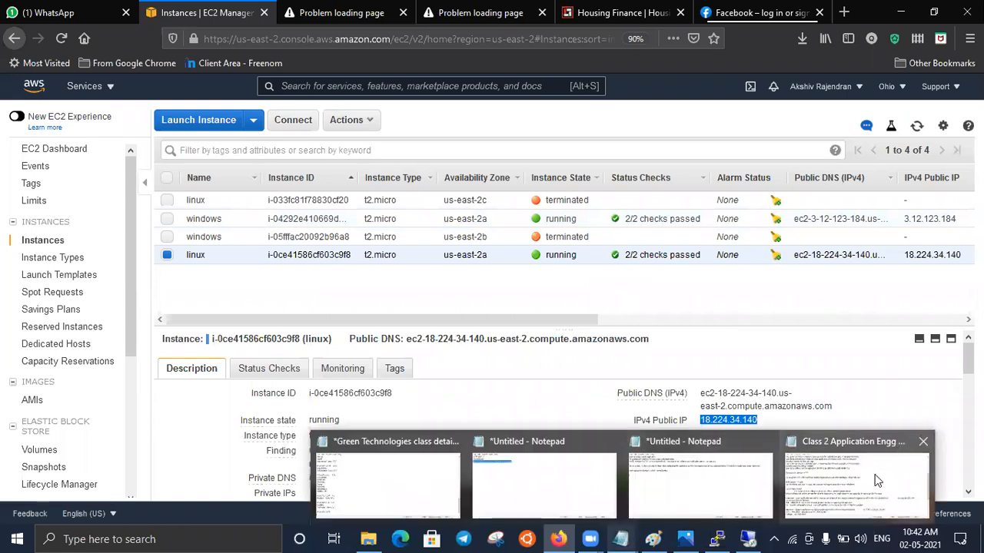
{"action": "left_click", "coordinate": [871, 476]}
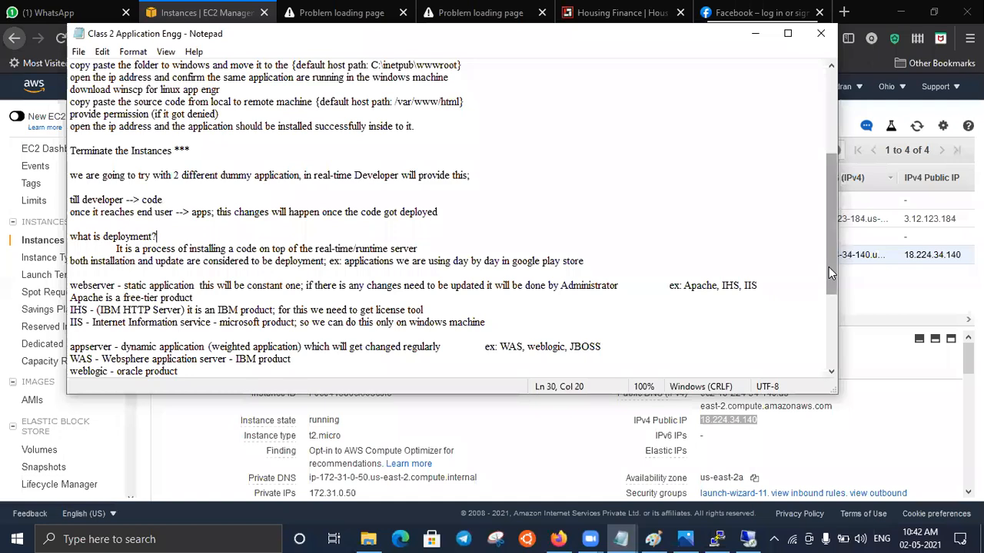
{"action": "left_click_drag", "start_coordinate": [828, 267], "coordinate": [831, 331]}
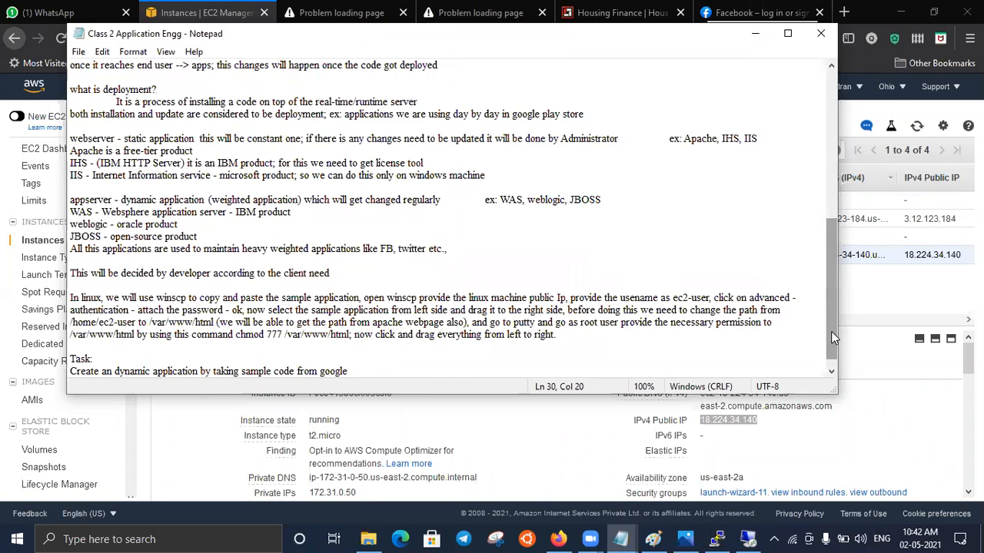
{"action": "scroll", "coordinate": [830, 292], "scroll_direction": "up", "scroll_amount": 3}
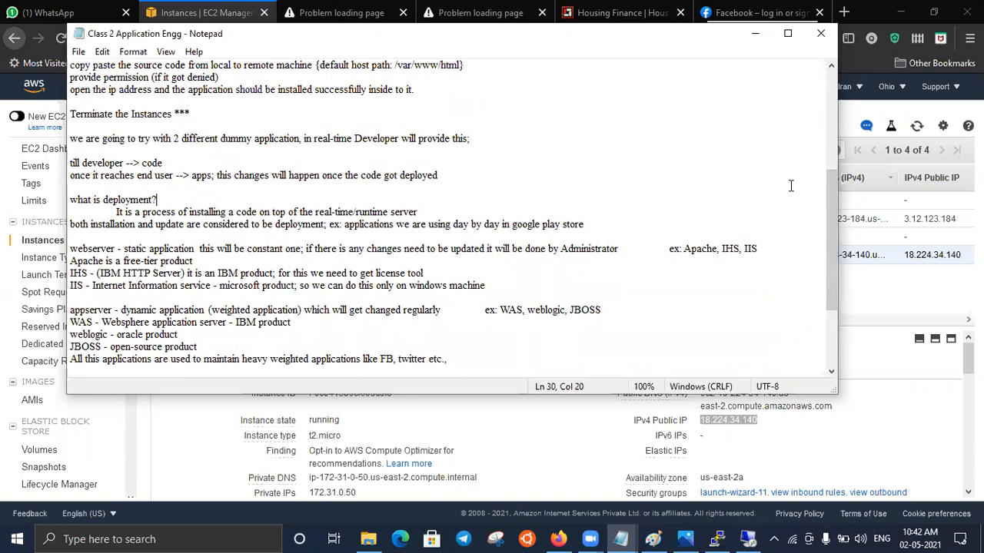
{"action": "left_click", "coordinate": [944, 531]}
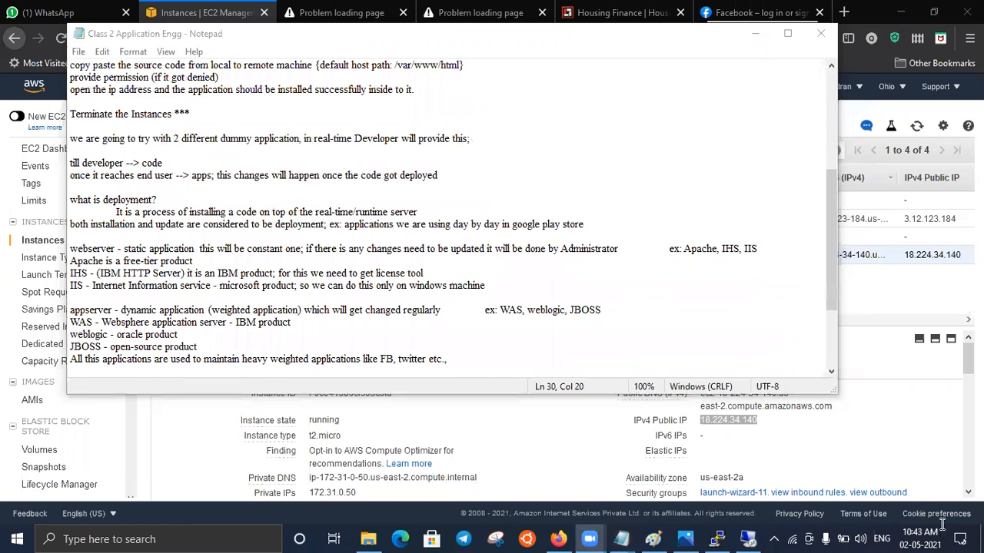
{"action": "left_click", "coordinate": [756, 33]}
- Compare the browser pages for the instance addresses 3.12.123.184 and 18.224.34.140
{"action": "left_click", "coordinate": [374, 10]}
{"action": "left_click", "coordinate": [471, 10]}
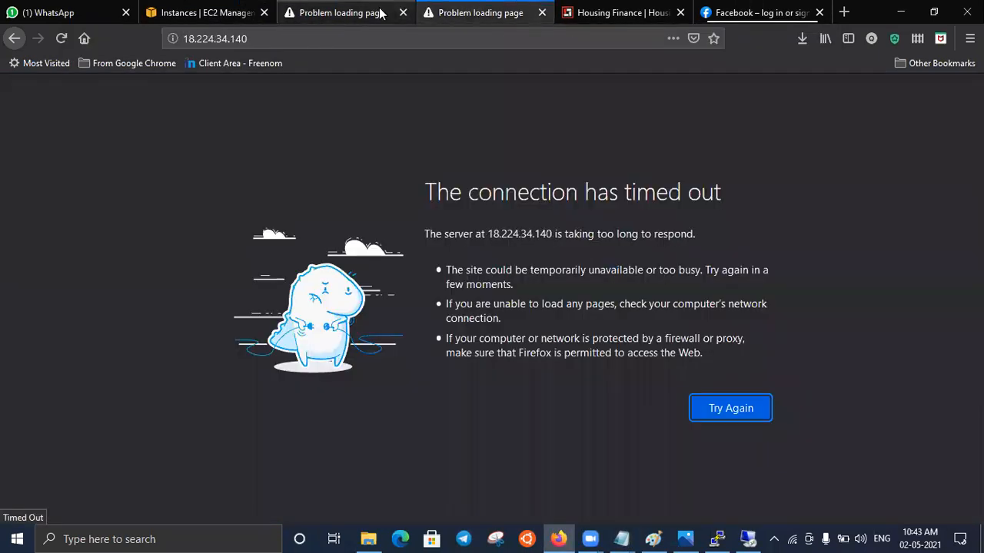
{"action": "left_click", "coordinate": [378, 13]}
{"action": "left_click", "coordinate": [450, 13]}
{"action": "left_click", "coordinate": [358, 17]}
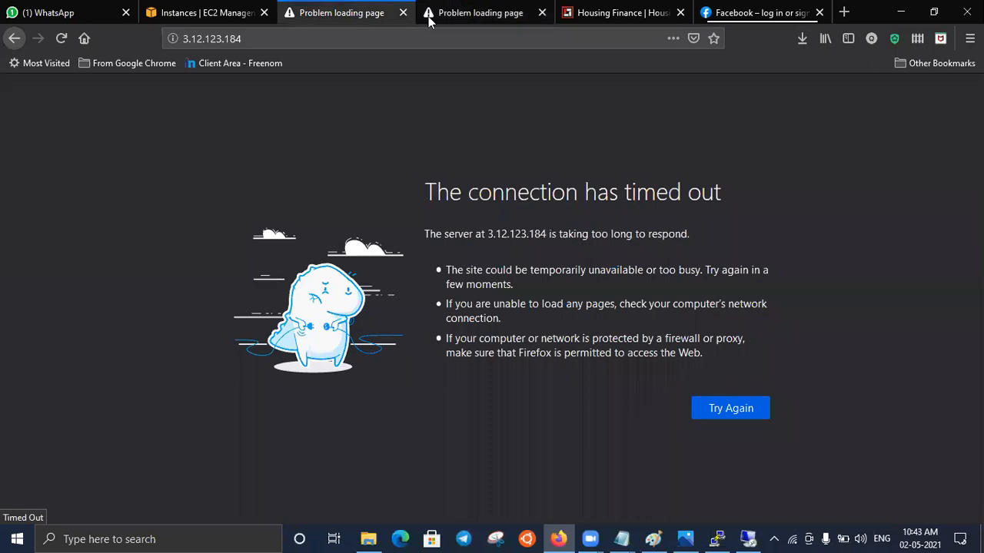
{"action": "left_click", "coordinate": [461, 18]}
{"action": "left_click", "coordinate": [377, 9]}
- Look at the EC2 diagram in Photos again and read step1 and step2 at the start of the Class 2 Application Engg notes
{"action": "mouse_move", "coordinate": [685, 539]}
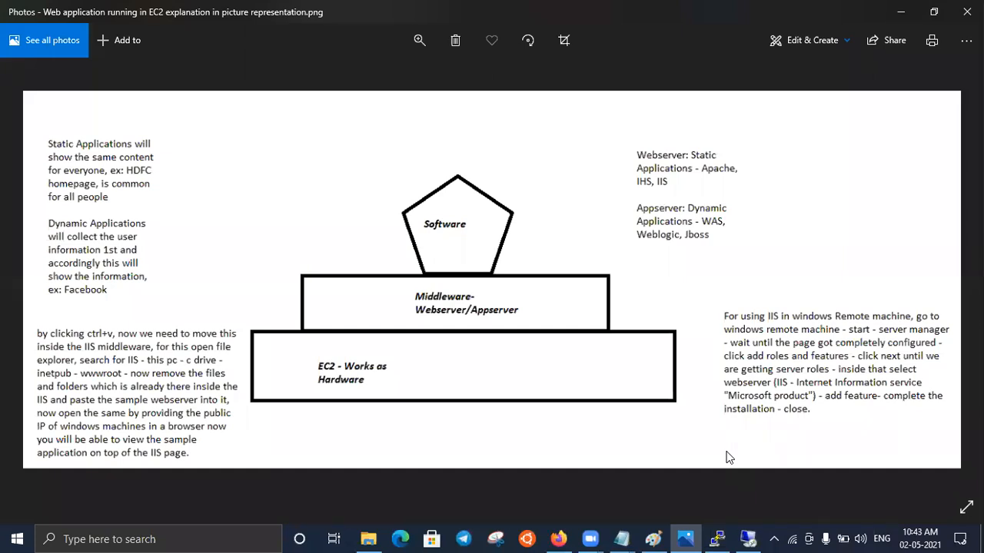
{"action": "left_click", "coordinate": [901, 17]}
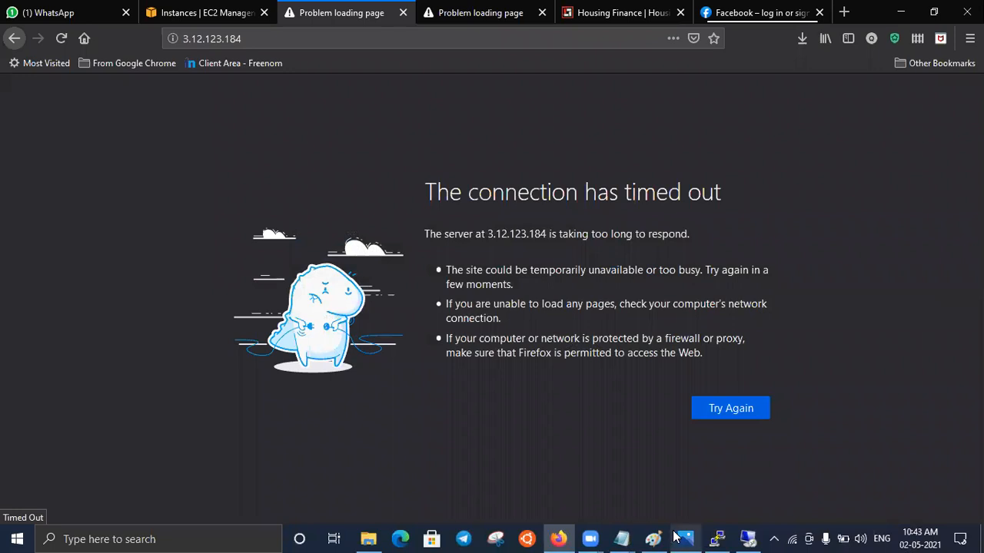
{"action": "mouse_move", "coordinate": [615, 536]}
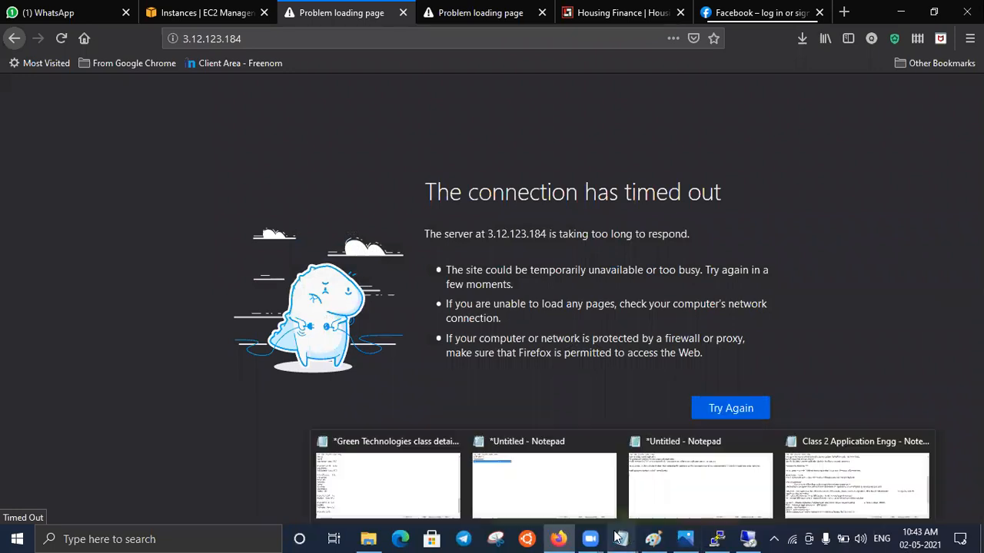
{"action": "left_click", "coordinate": [848, 473]}
{"action": "scroll", "coordinate": [832, 290], "scroll_direction": "up", "scroll_amount": 6}
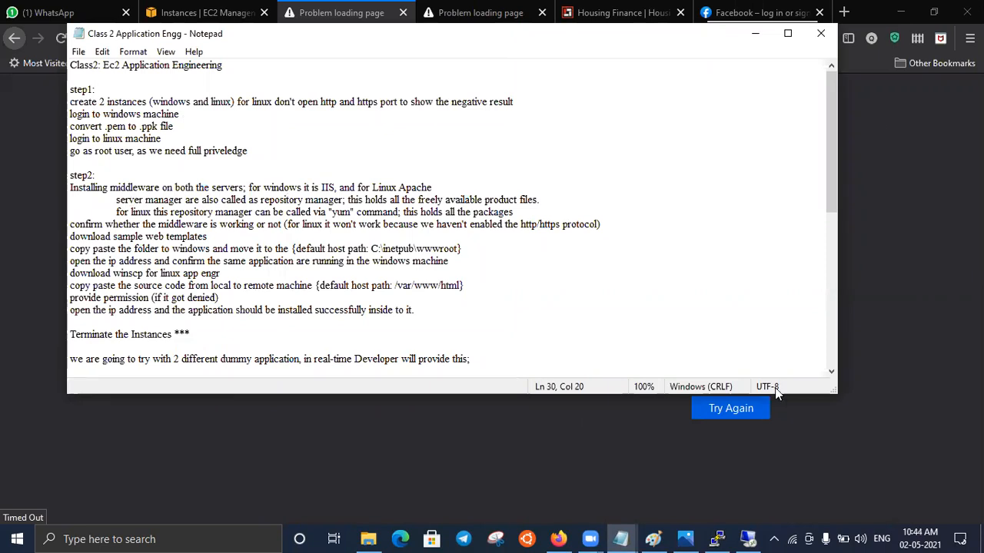
- Switch to the Remote Desktop session for 3.12.123.184, open Server Manager and dismiss the Windows Admin Center notice
{"action": "left_click", "coordinate": [748, 539]}
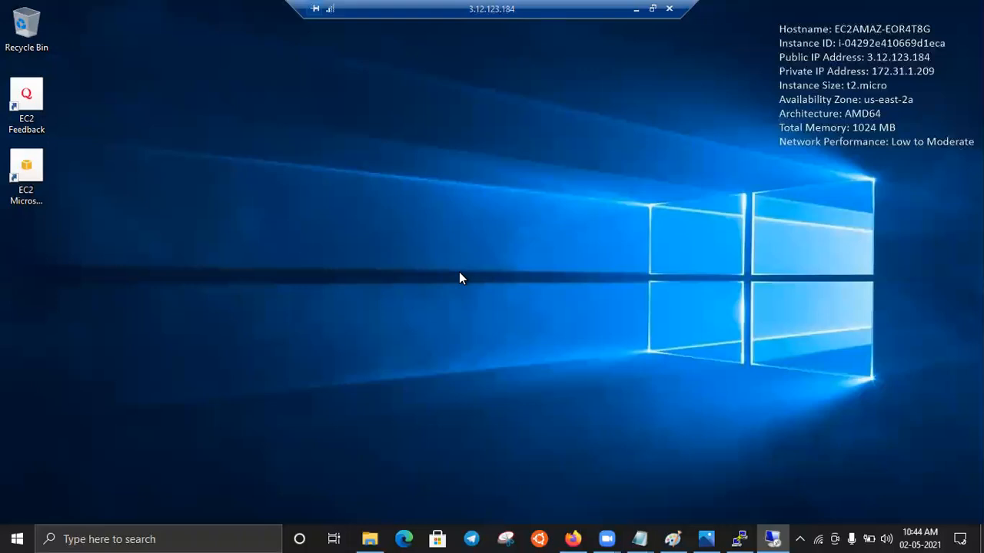
{"action": "right_click", "coordinate": [17, 537]}
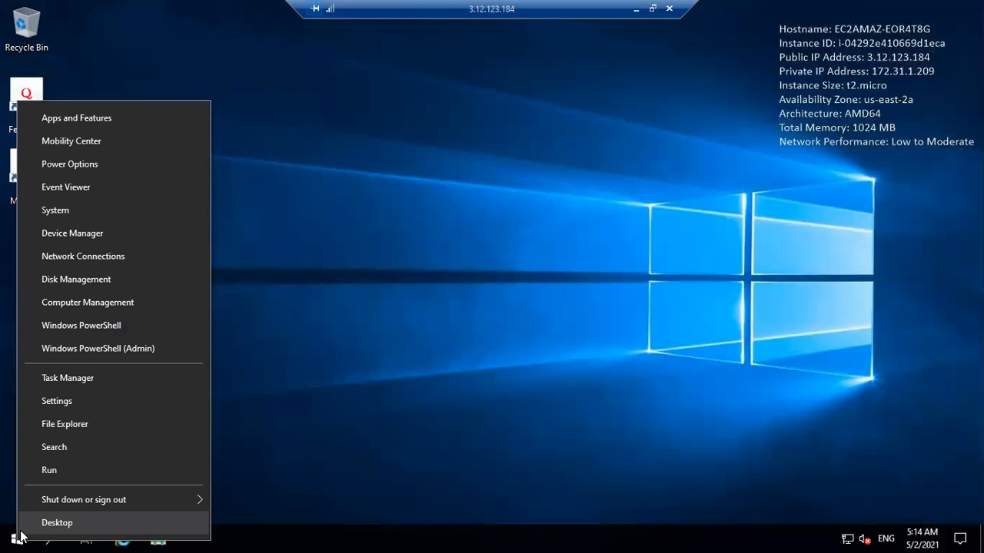
{"action": "left_click", "coordinate": [294, 422]}
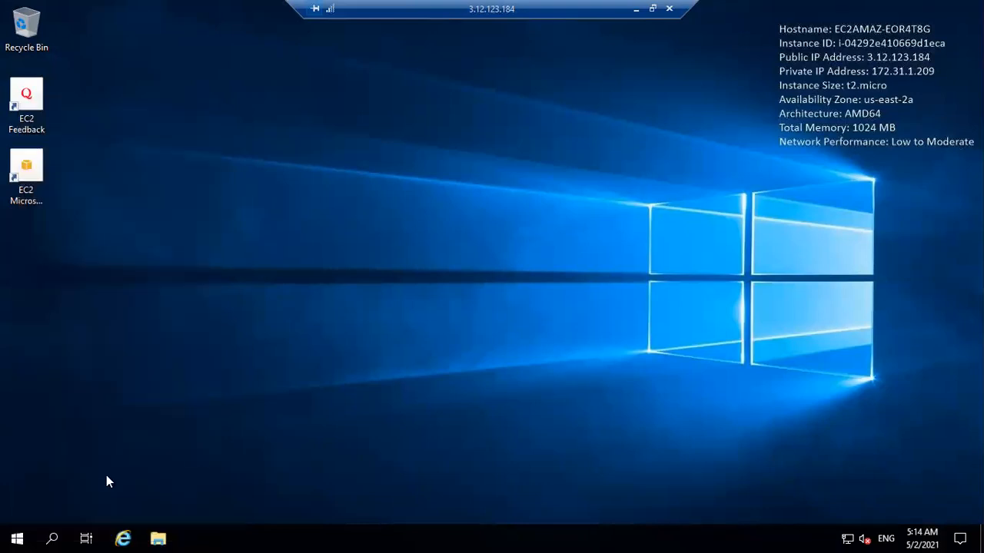
{"action": "left_click", "coordinate": [17, 537]}
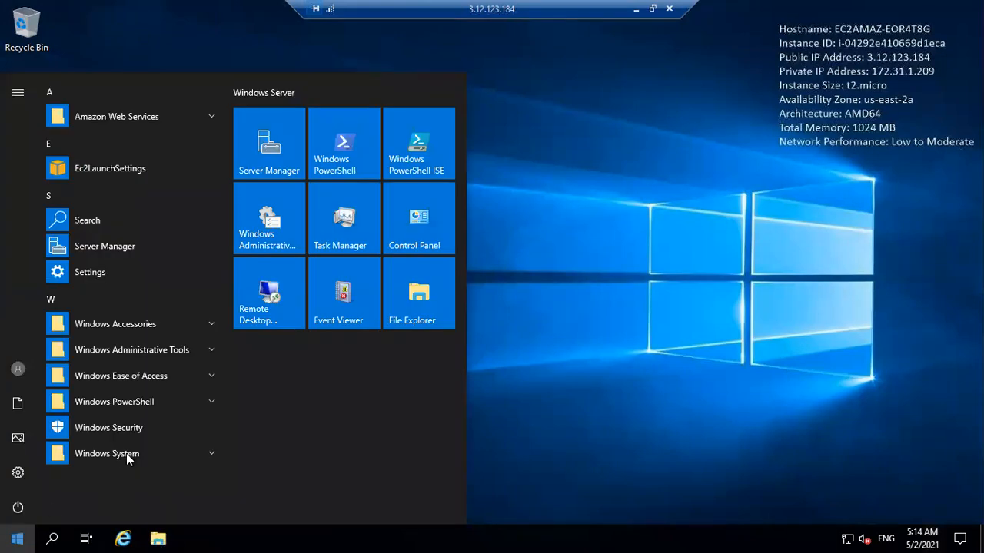
{"action": "left_click", "coordinate": [113, 248]}
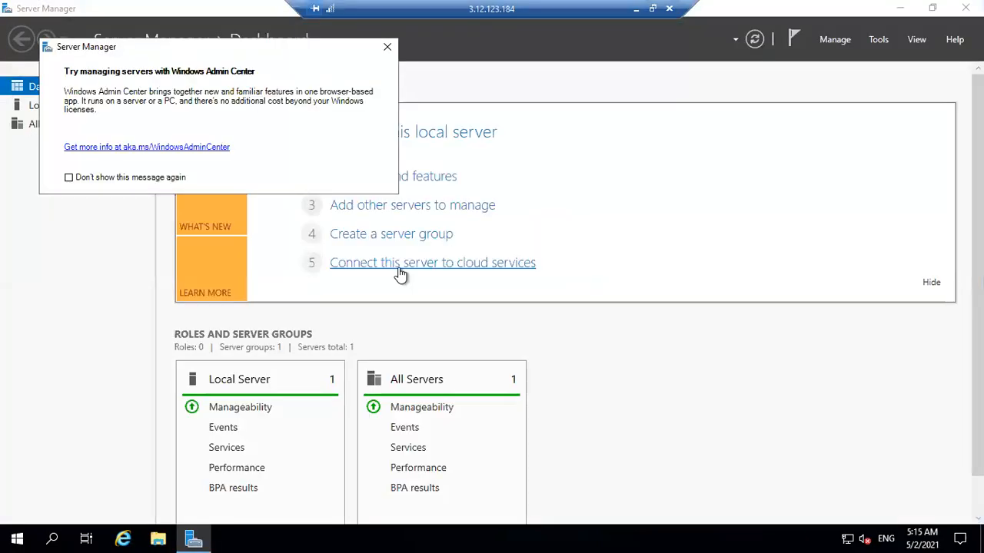
{"action": "left_click", "coordinate": [388, 48]}
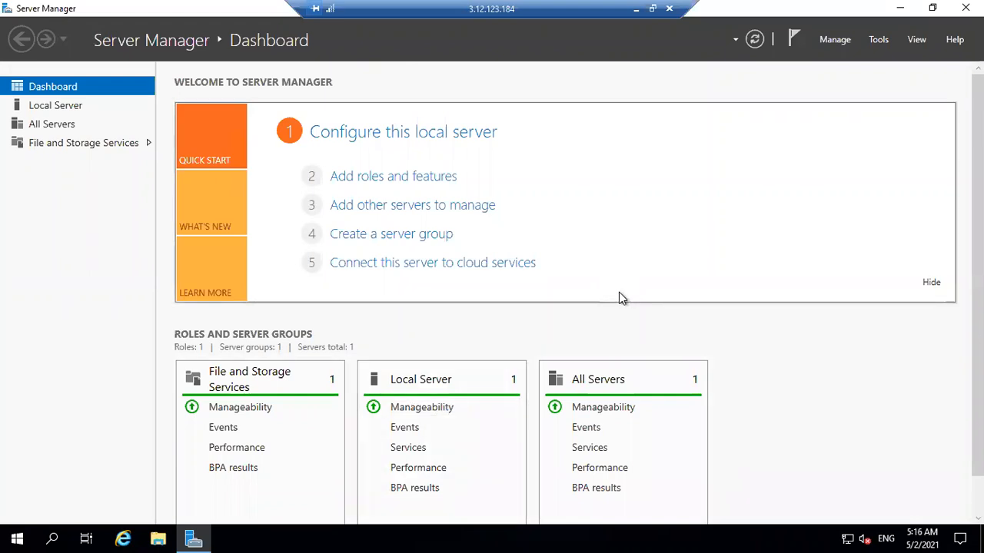
- Start the Add Roles and Features Wizard and proceed to server role selection, keeping the default installation type and the preselected pool server
{"action": "left_click", "coordinate": [370, 178]}
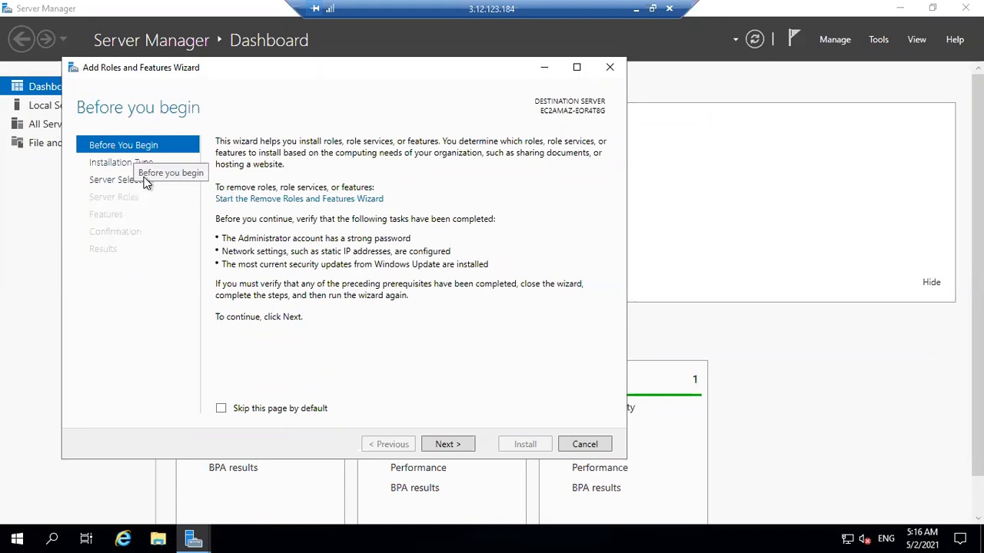
{"action": "left_click", "coordinate": [454, 446]}
{"action": "left_click", "coordinate": [454, 446]}
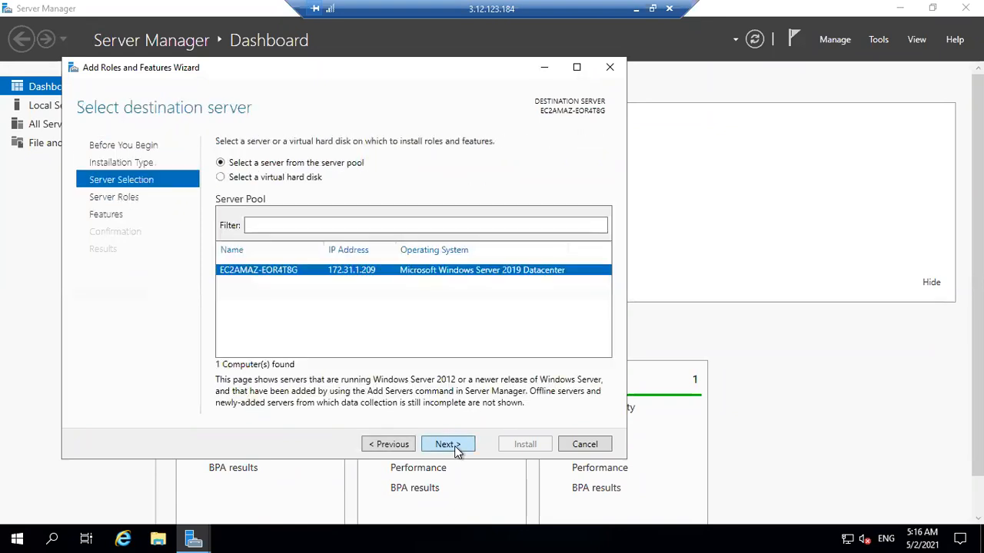
{"action": "left_click", "coordinate": [454, 445]}
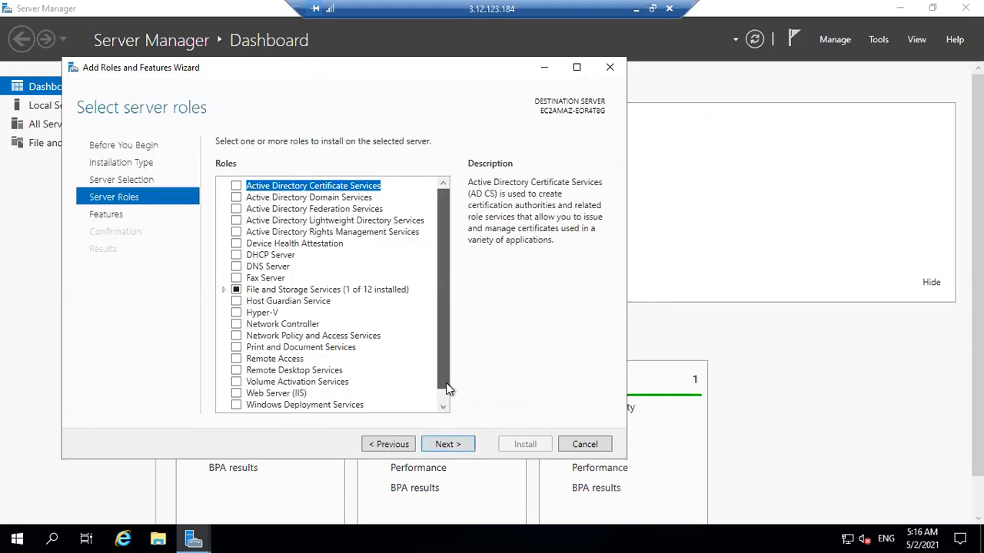
- Add the Web Server (IIS) role with its management tools and keep the default features and role services through to the installation confirmation
{"action": "scroll", "coordinate": [446, 383], "scroll_direction": "down", "scroll_amount": 1}
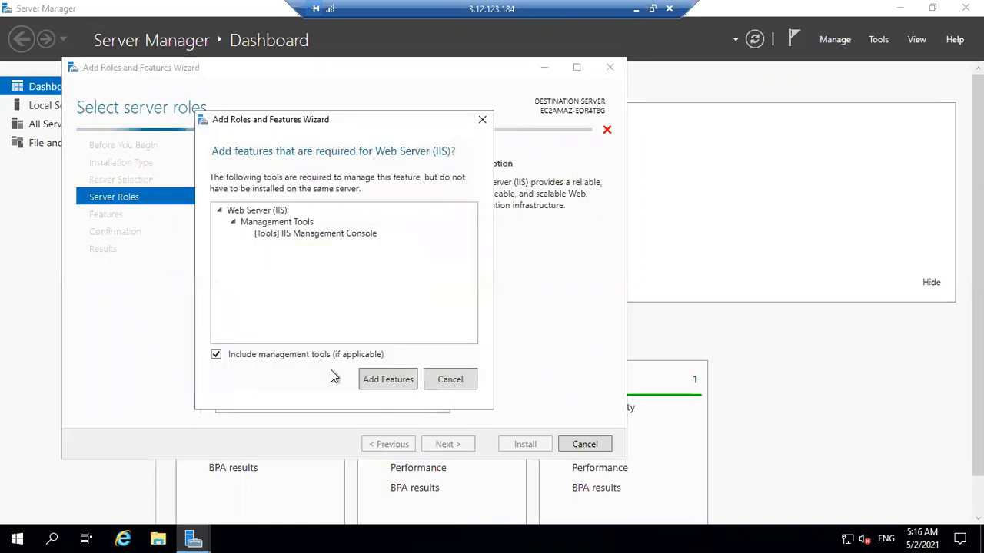
{"action": "left_click", "coordinate": [378, 378]}
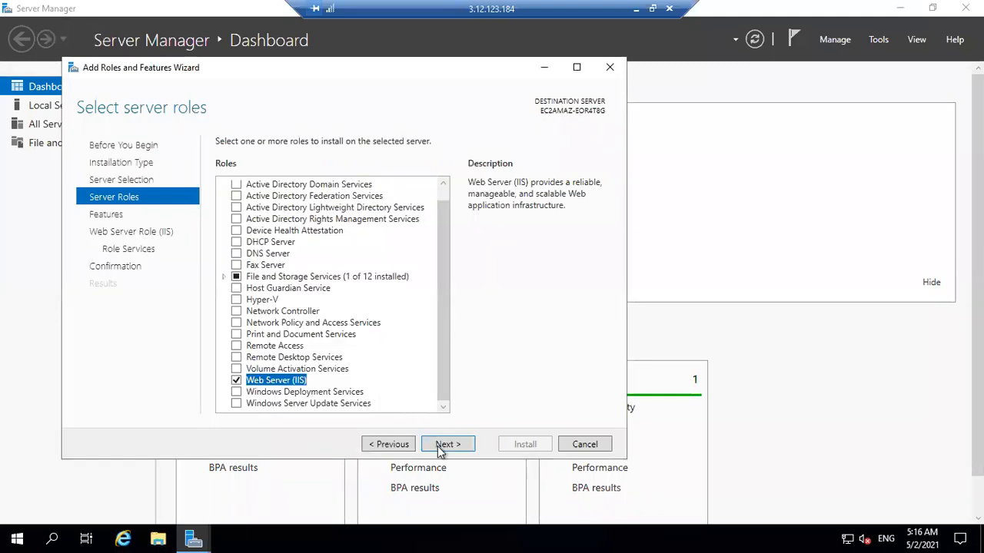
{"action": "left_click", "coordinate": [440, 447]}
{"action": "left_click", "coordinate": [440, 448]}
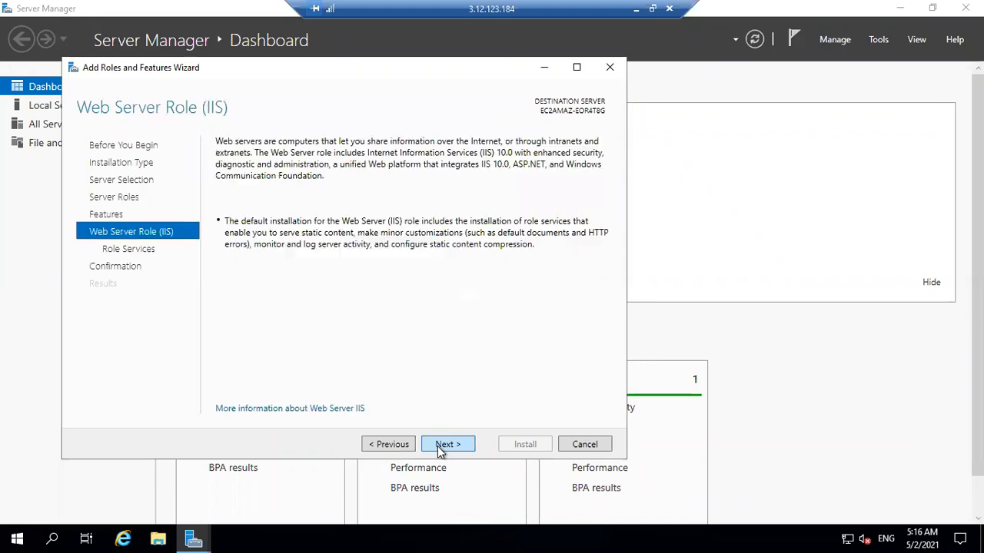
{"action": "left_click", "coordinate": [441, 447]}
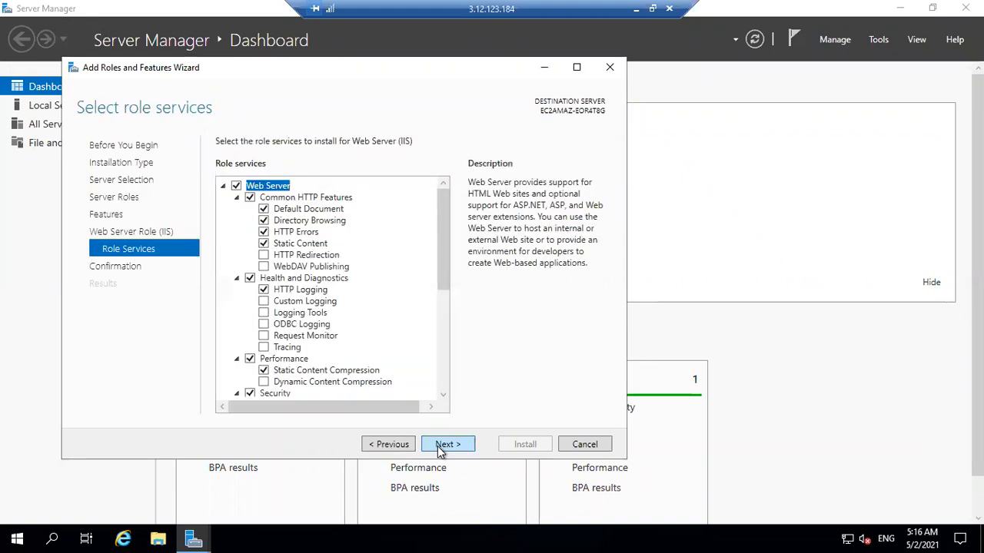
{"action": "left_click", "coordinate": [440, 449]}
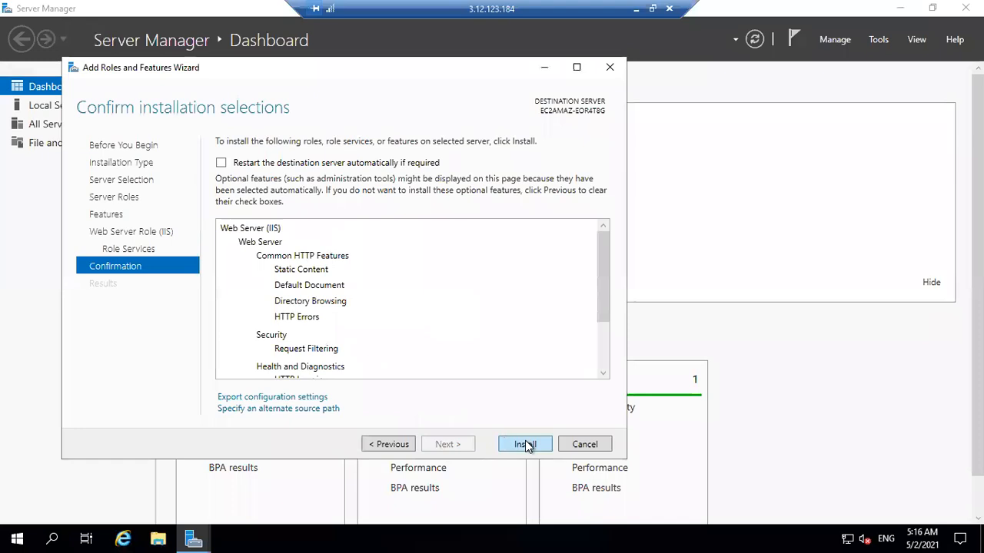
- Install the Web Server (IIS) role, close the wizard after the installation finishes, and minimize the remote session
{"action": "left_click", "coordinate": [525, 444]}
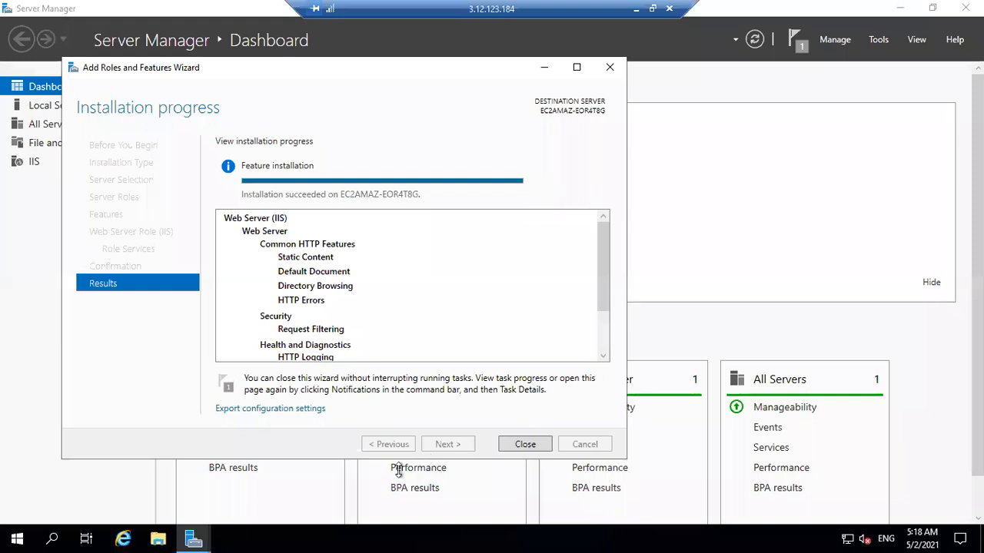
{"action": "left_click", "coordinate": [539, 445]}
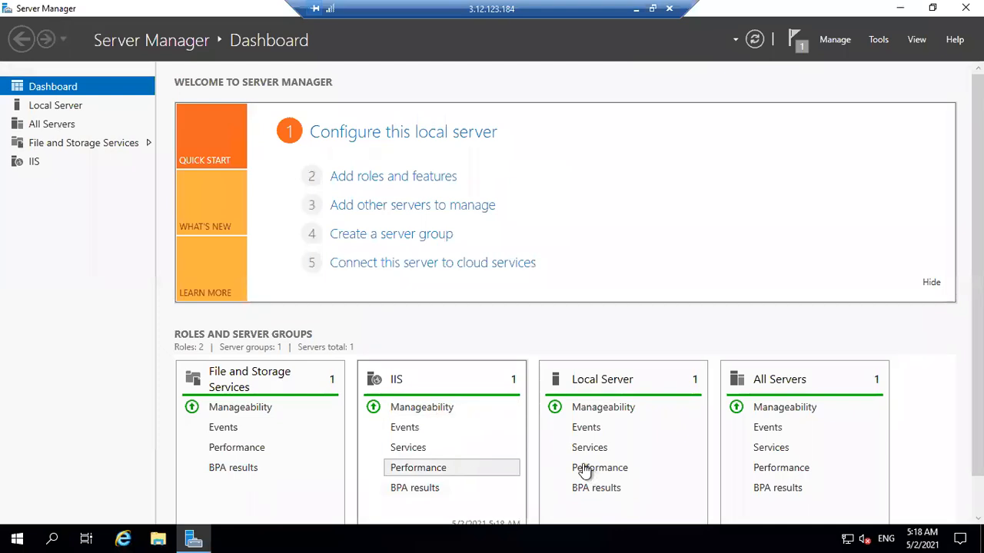
{"action": "left_click", "coordinate": [636, 9]}
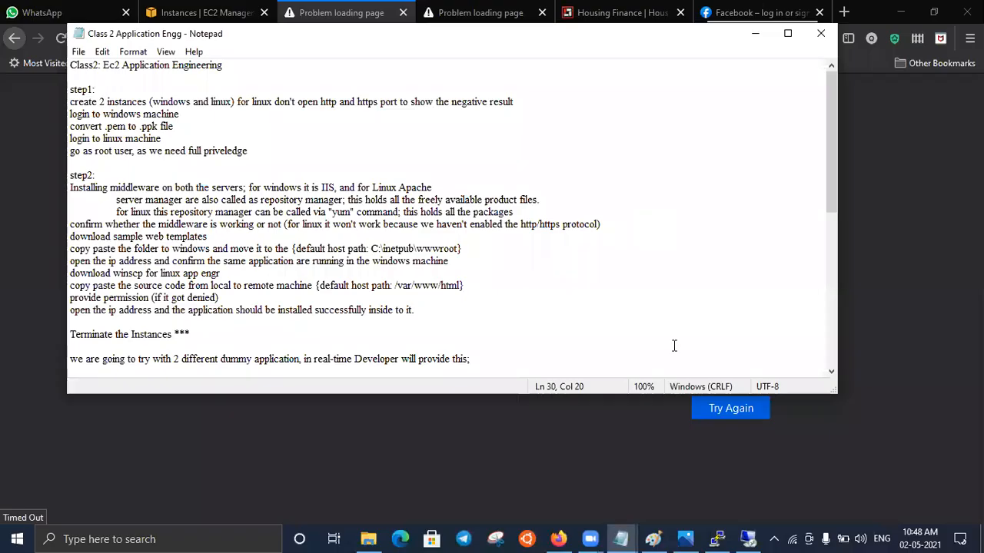
- Review the IIS instructions in the Photos diagram and step2 of the Class 2 Application Engg notes, returning to the PuTTY root session
{"action": "left_click", "coordinate": [686, 538]}
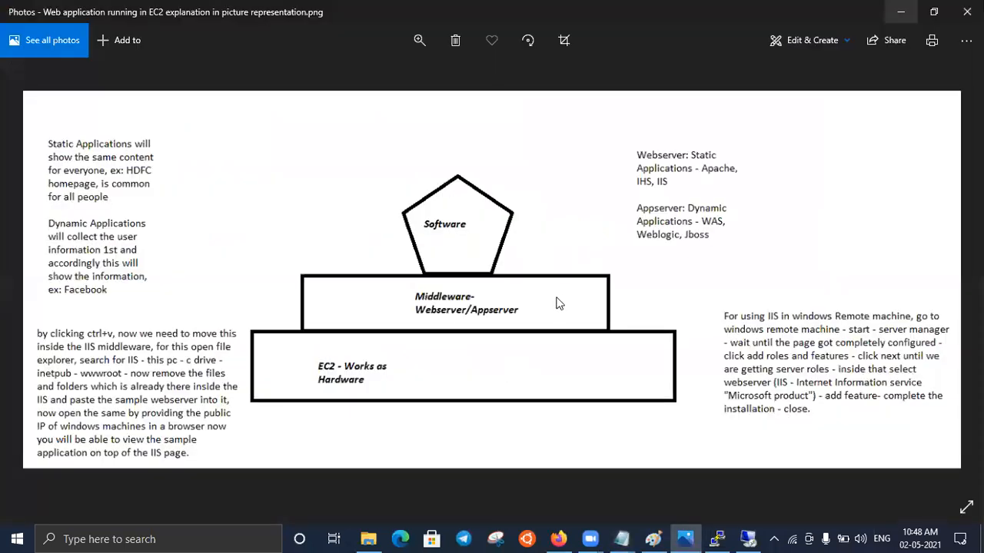
{"action": "left_click", "coordinate": [898, 12]}
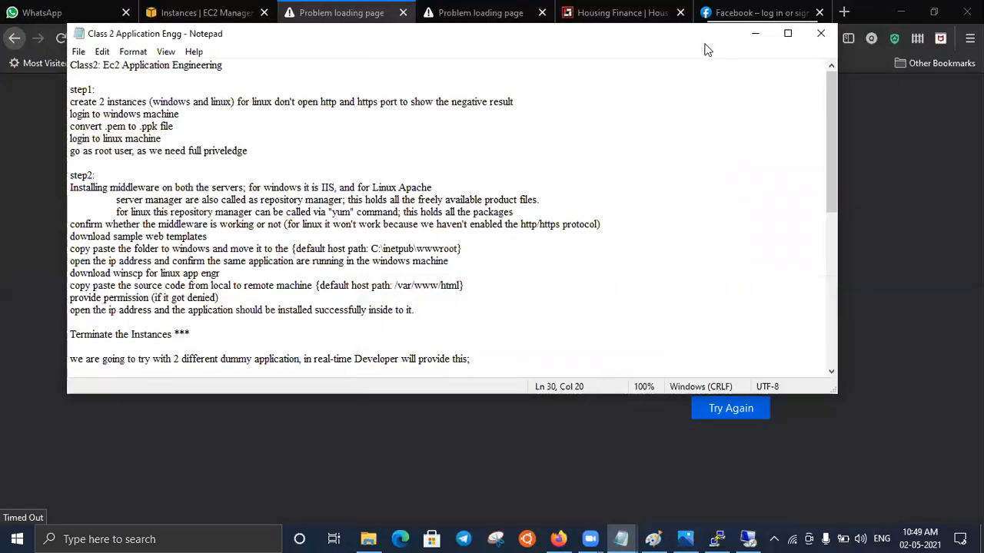
{"action": "left_click", "coordinate": [759, 34]}
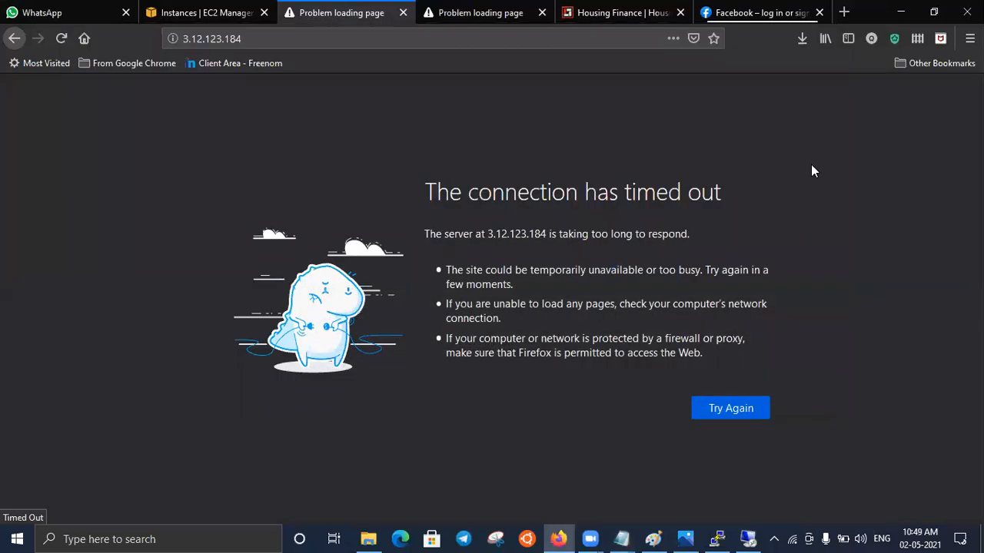
{"action": "left_click", "coordinate": [717, 538]}
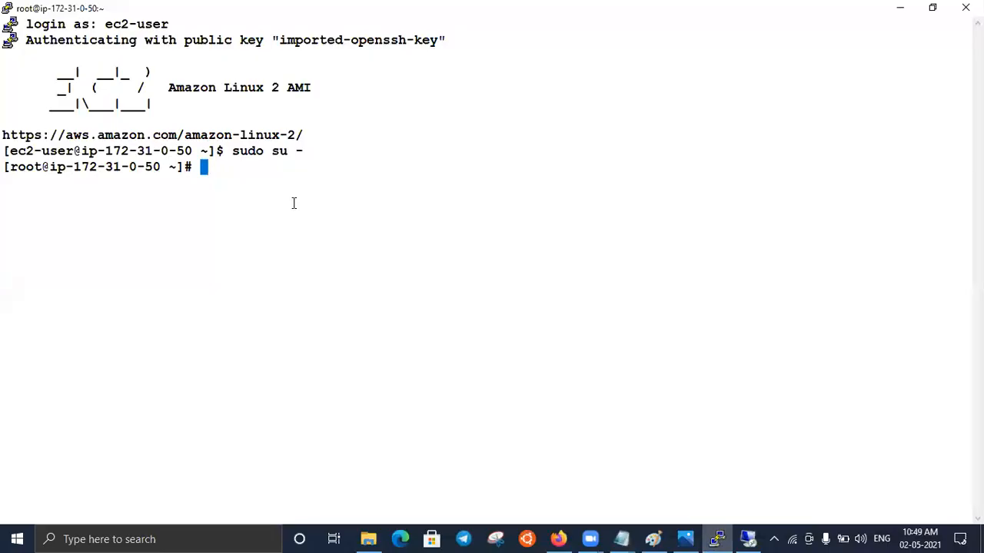
{"action": "type", "text": "d"}
{"action": "key", "text": "BackSpace"}
{"action": "left_click", "coordinate": [621, 538]}
{"action": "left_click", "coordinate": [855, 481]}
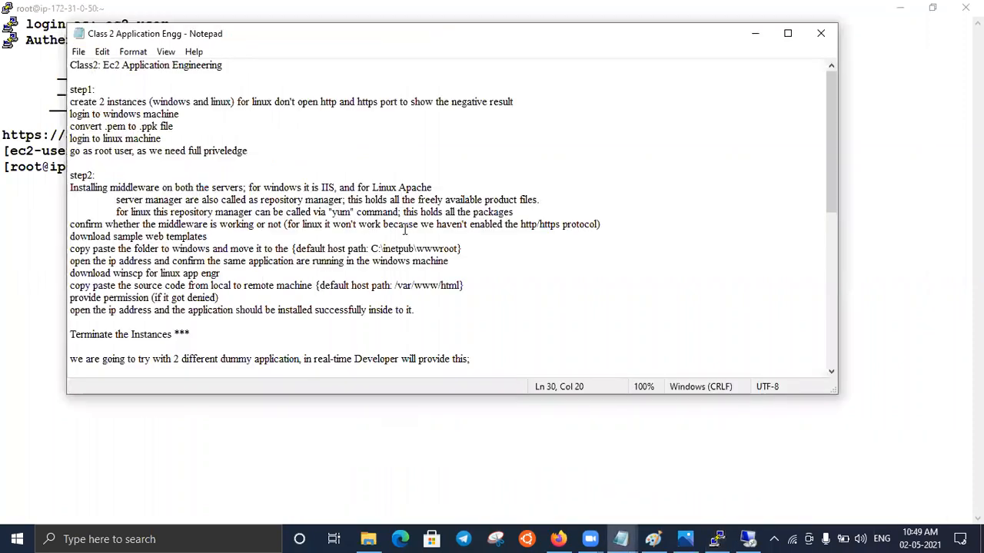
{"action": "left_click", "coordinate": [751, 34]}
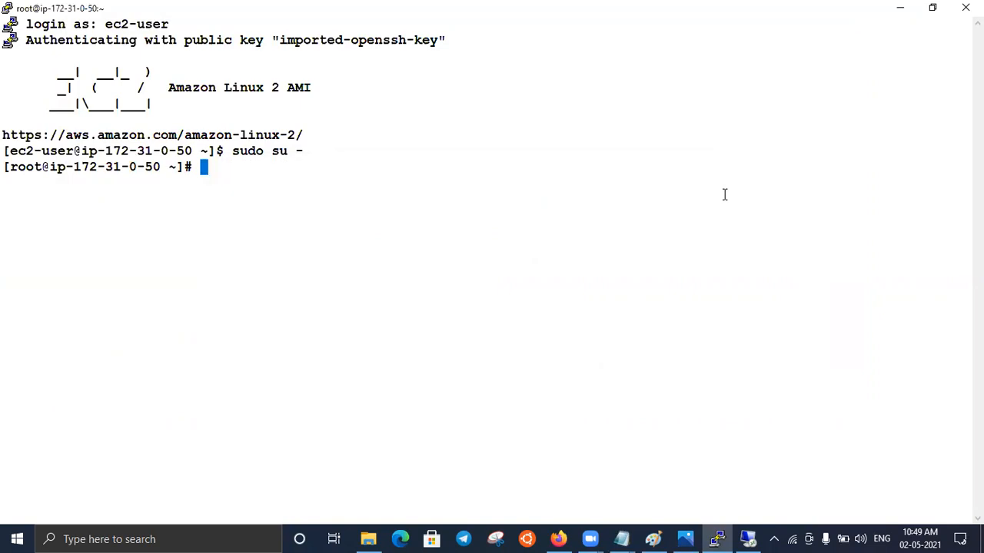
- Run yum install httpd as root on the Linux instance, without the -y option
{"action": "type", "text": "yum"}
{"action": "type", "text": "install"}
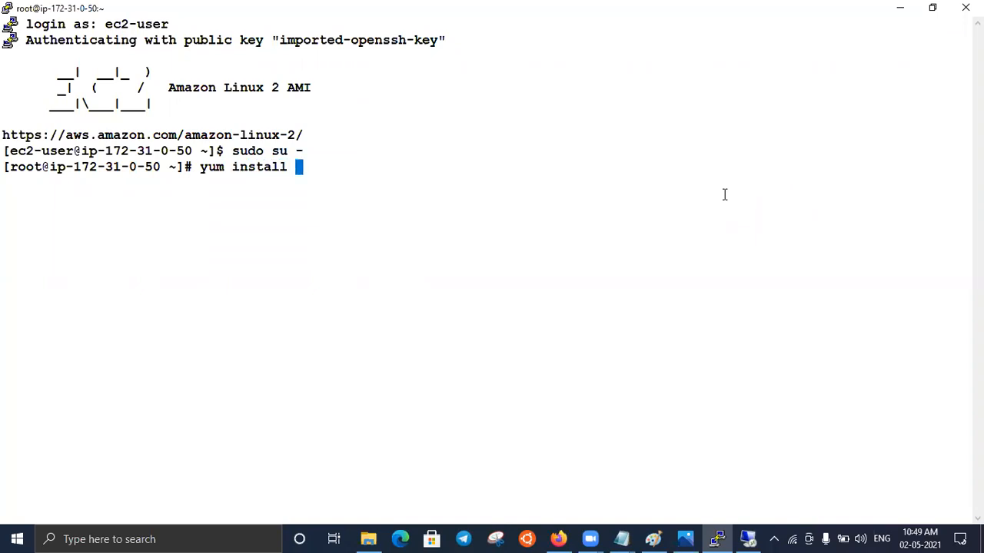
{"action": "type", "text": "https"}
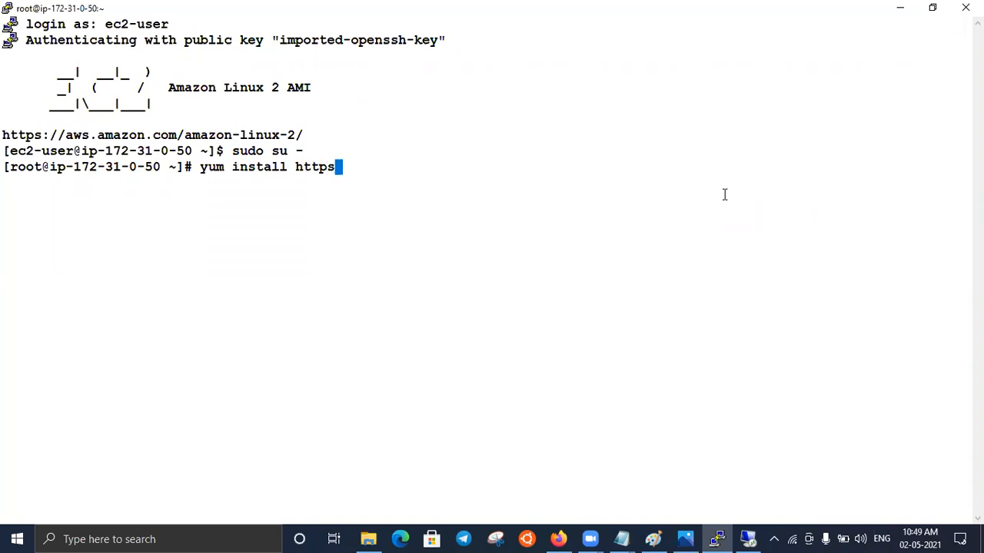
{"action": "key", "text": "BackSpace"}
{"action": "type", "text": "d"}
{"action": "type", "text": "-y"}
{"action": "key", "text": "BackSpace"}
{"action": "key", "text": "BackSpace"}
{"action": "key", "text": "BackSpace"}
{"action": "key", "text": "Return"}
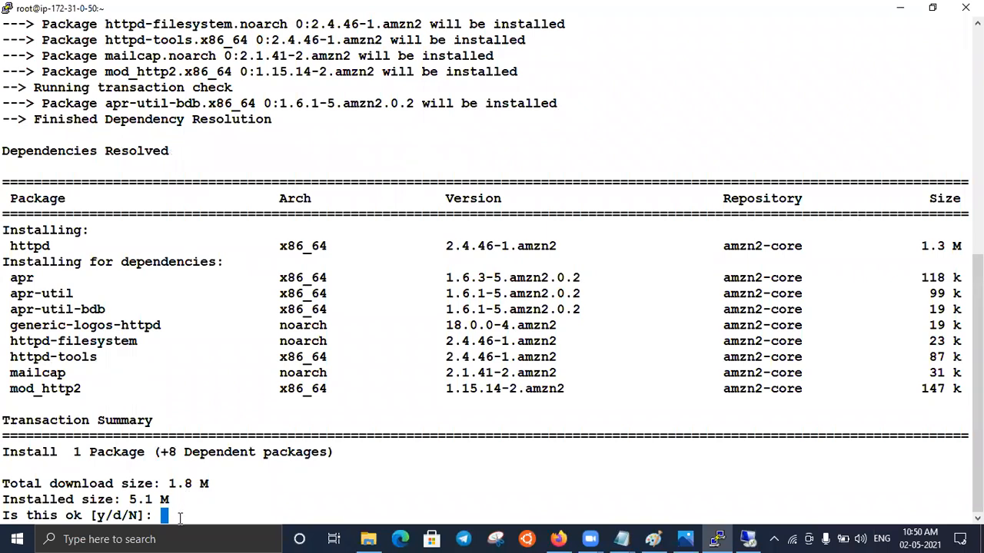
- Accept the installation of httpd and its dependencies with y, and clear the terminal
{"action": "type", "text": "y"}
{"action": "key", "text": "Return"}
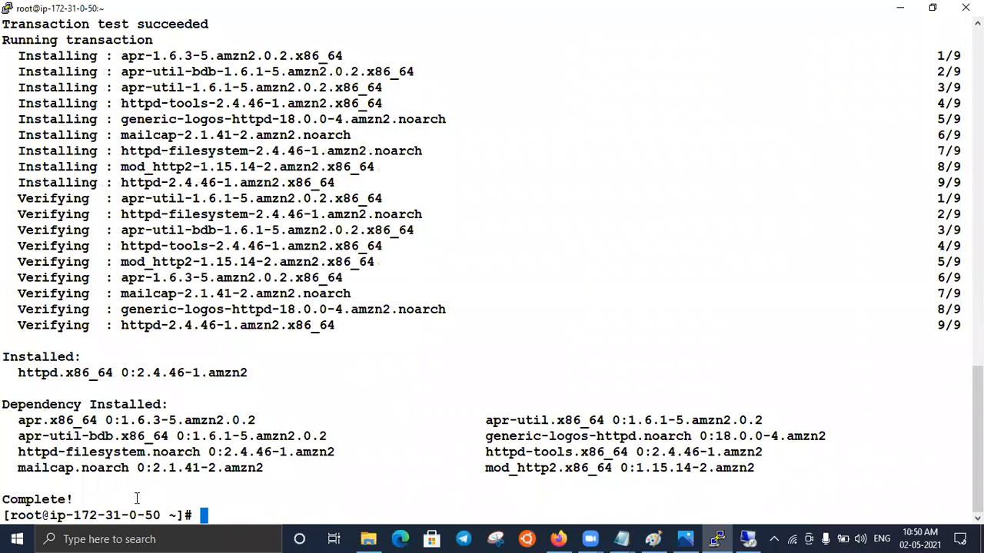
{"action": "type", "text": "clear"}
{"action": "key", "text": "Return"}
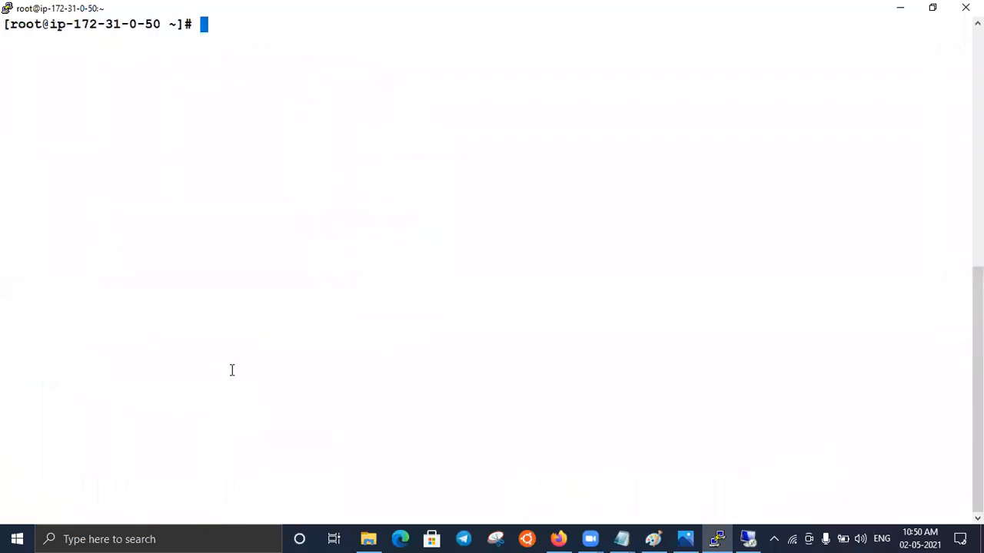
- Reload 3.12.123.184 and 18.224.34.140 in Firefox and compare how the Windows and Linux servers respond
{"action": "left_click", "coordinate": [897, 11]}
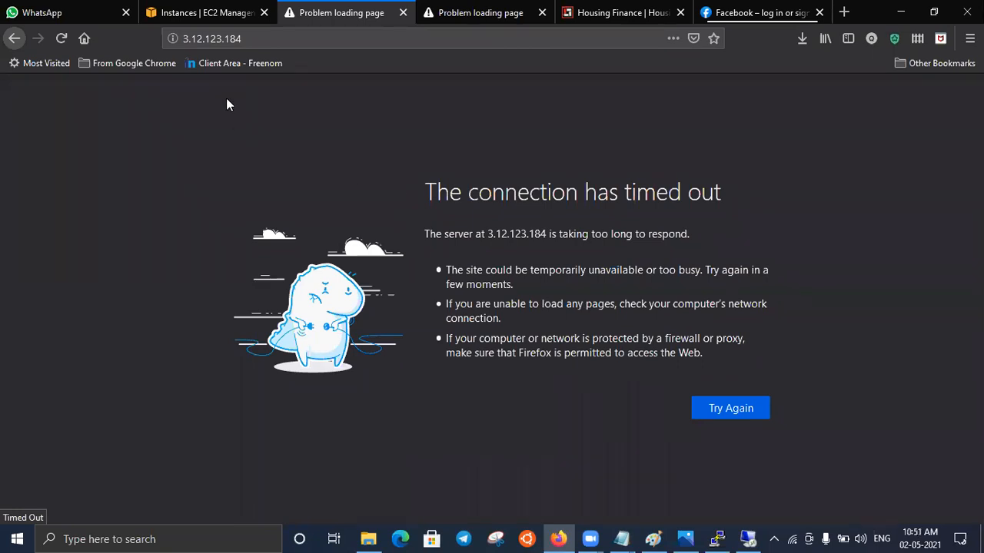
{"action": "left_click", "coordinate": [61, 39]}
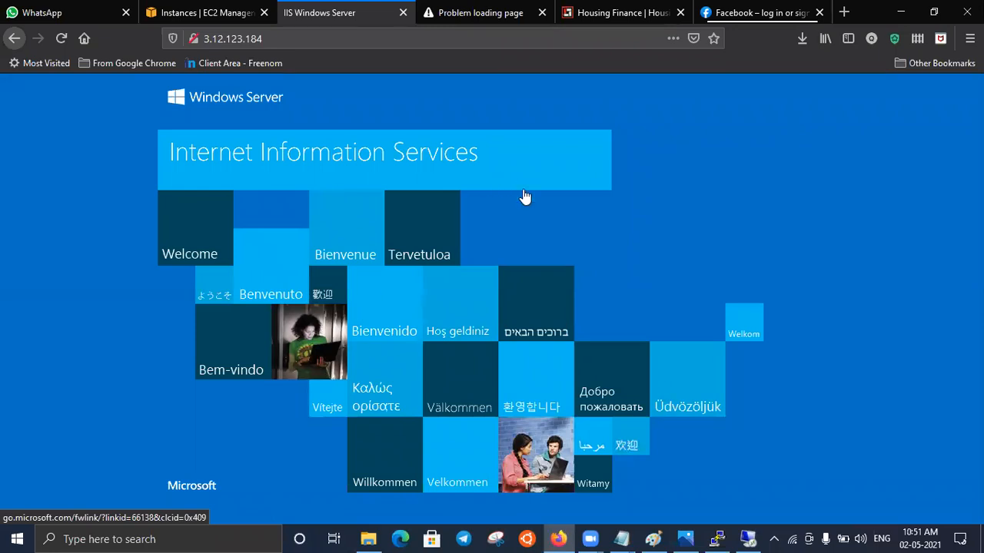
{"action": "left_click", "coordinate": [468, 17]}
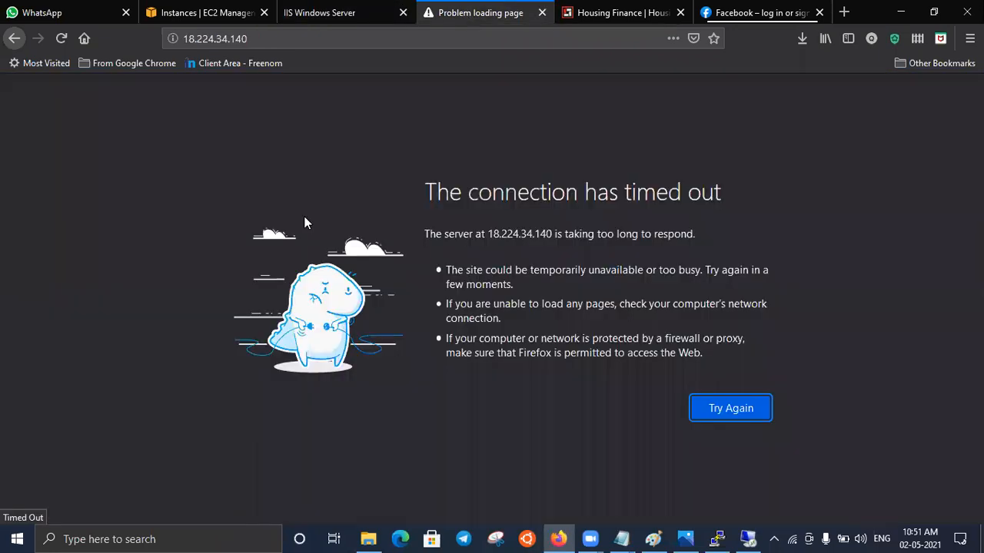
{"action": "left_click", "coordinate": [61, 38]}
{"action": "left_click", "coordinate": [350, 17]}
{"action": "left_click", "coordinate": [470, 16]}
- Switch to the PuTTY root session and check the Apache service with service httpd status, examining its Active line
{"action": "left_click", "coordinate": [752, 538]}
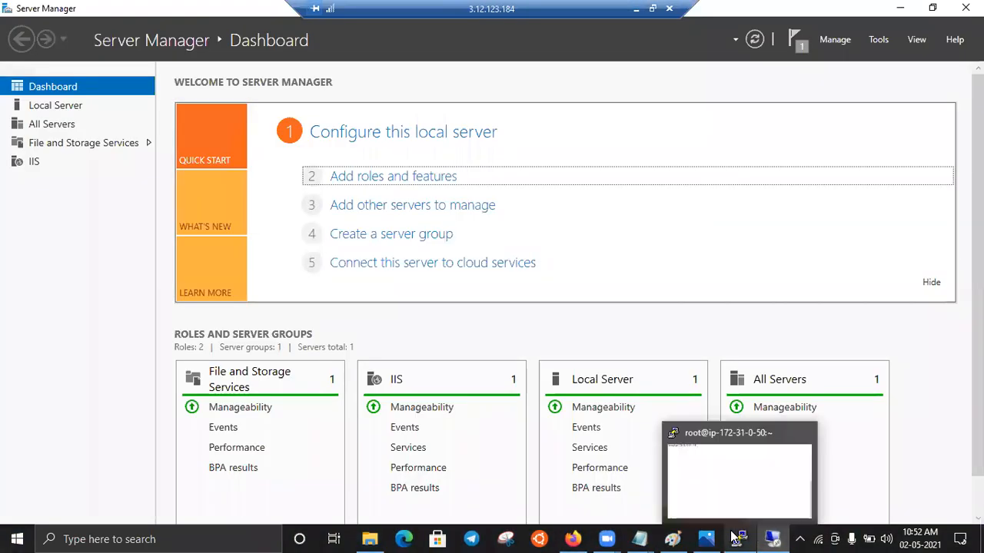
{"action": "left_click", "coordinate": [743, 538]}
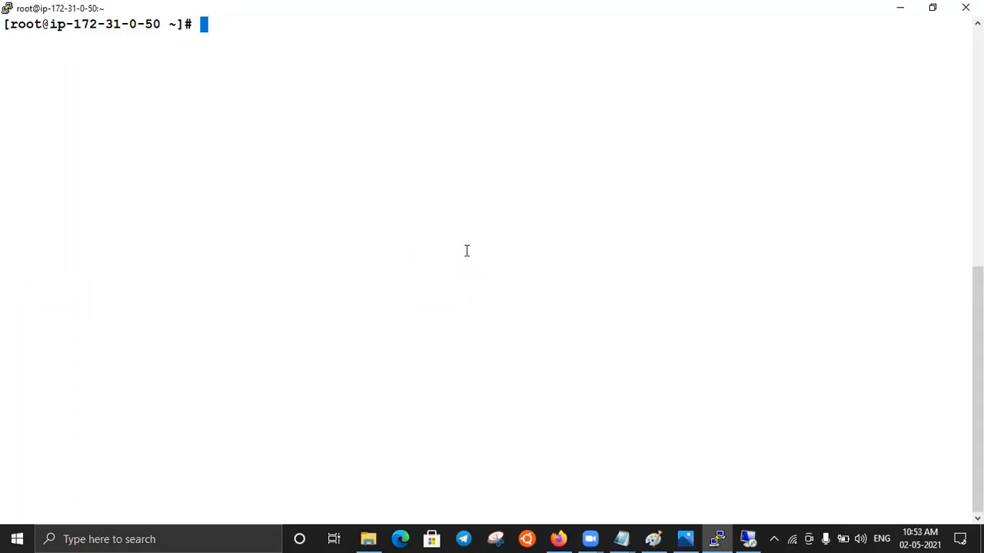
{"action": "type", "text": "service h"}
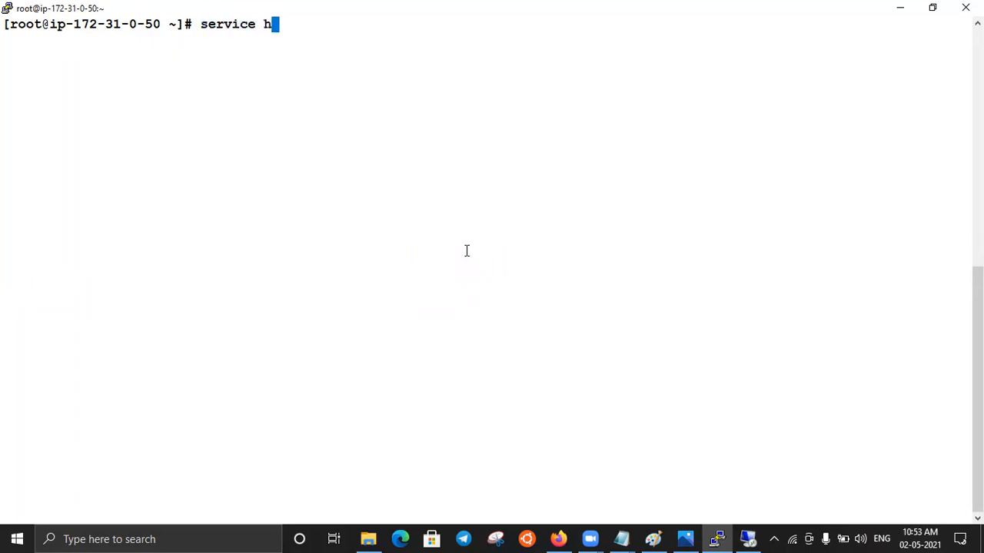
{"action": "type", "text": "ttpd st"}
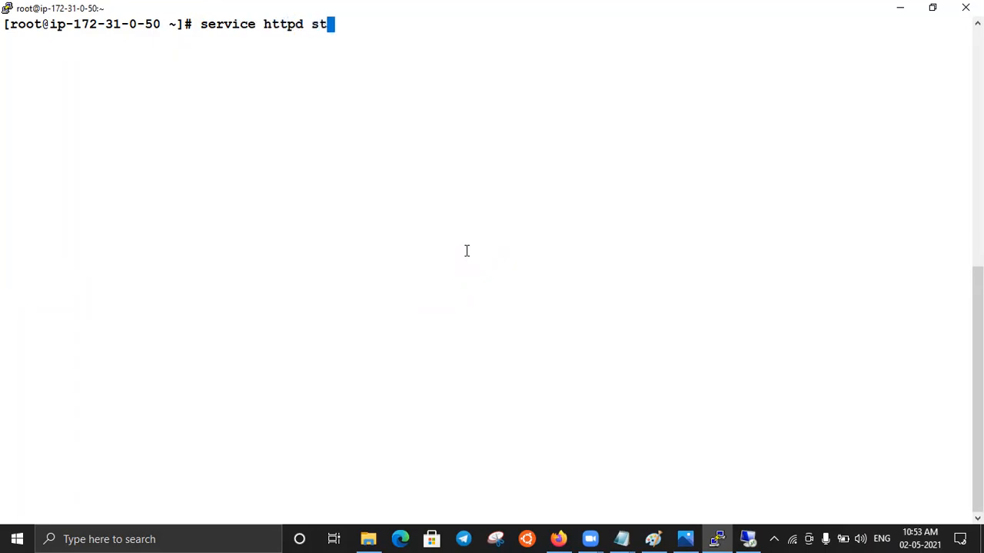
{"action": "type", "text": "atus"}
{"action": "key", "text": "Return"}
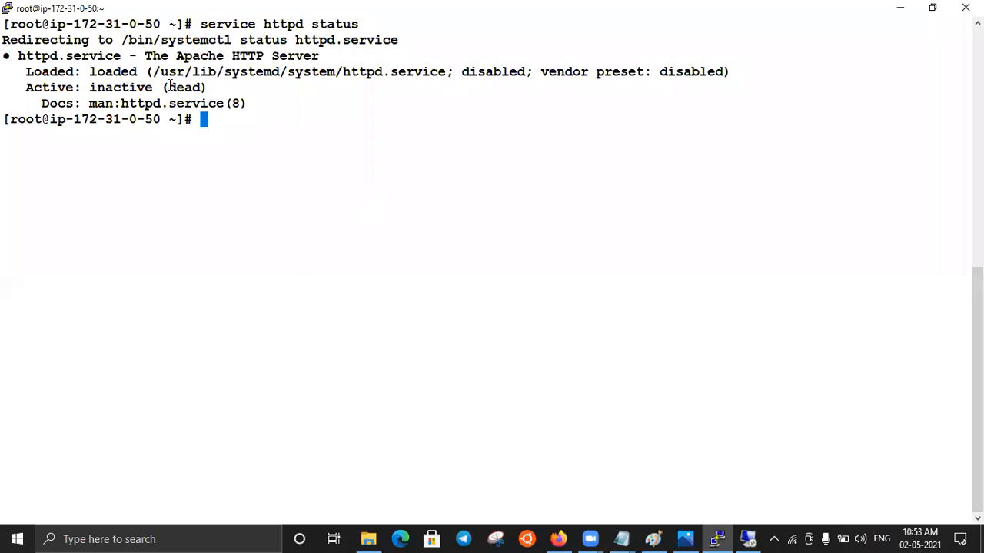
{"action": "left_click_drag", "start_coordinate": [209, 87], "coordinate": [91, 86]}
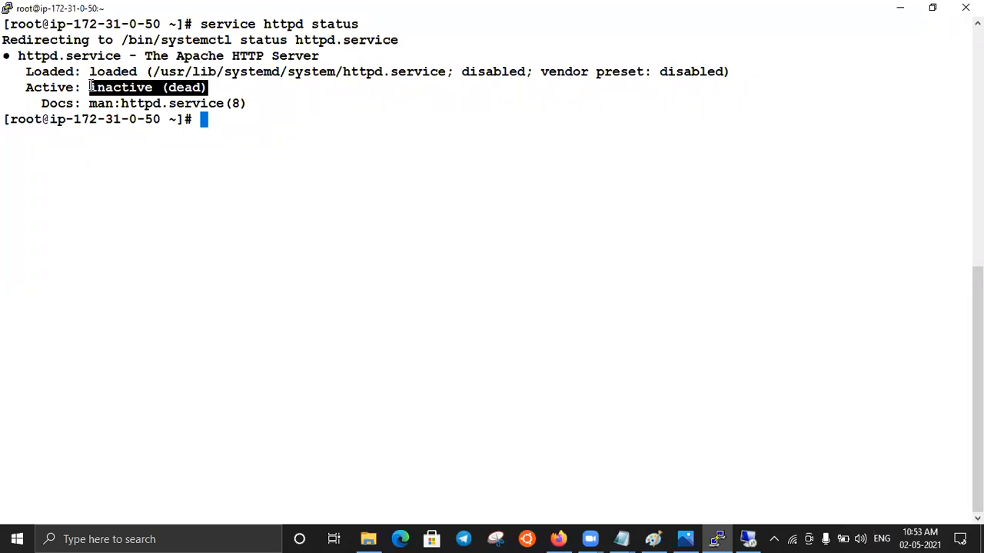
{"action": "left_click", "coordinate": [219, 123]}
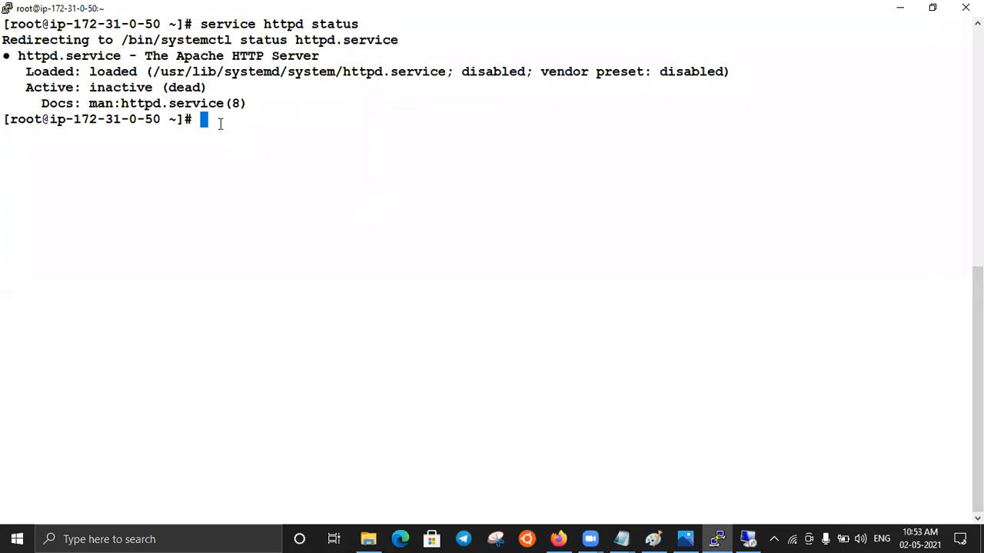
- Start Apache with service httpd start and query its status again
{"action": "key", "text": "Up"}
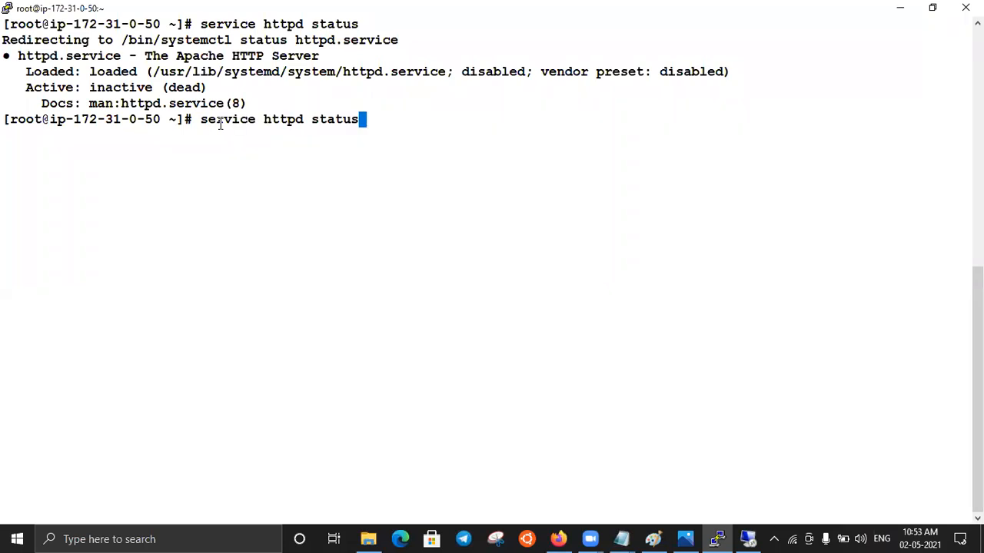
{"action": "key", "text": "BackSpace"}
{"action": "key", "text": "BackSpace"}
{"action": "key", "text": "BackSpace"}
{"action": "type", "text": "rt"}
{"action": "key", "text": "Return"}
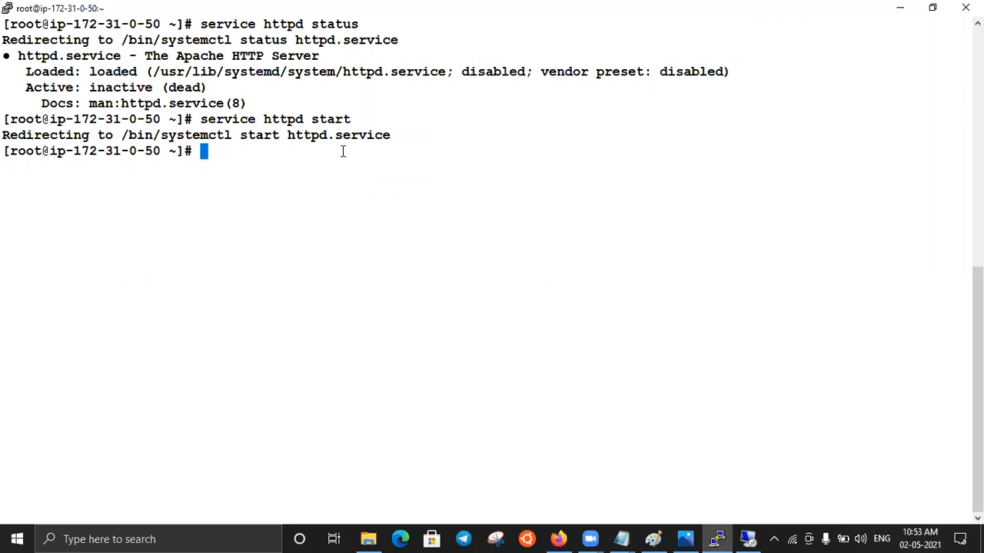
{"action": "key", "text": "Up"}
{"action": "key", "text": "Up"}
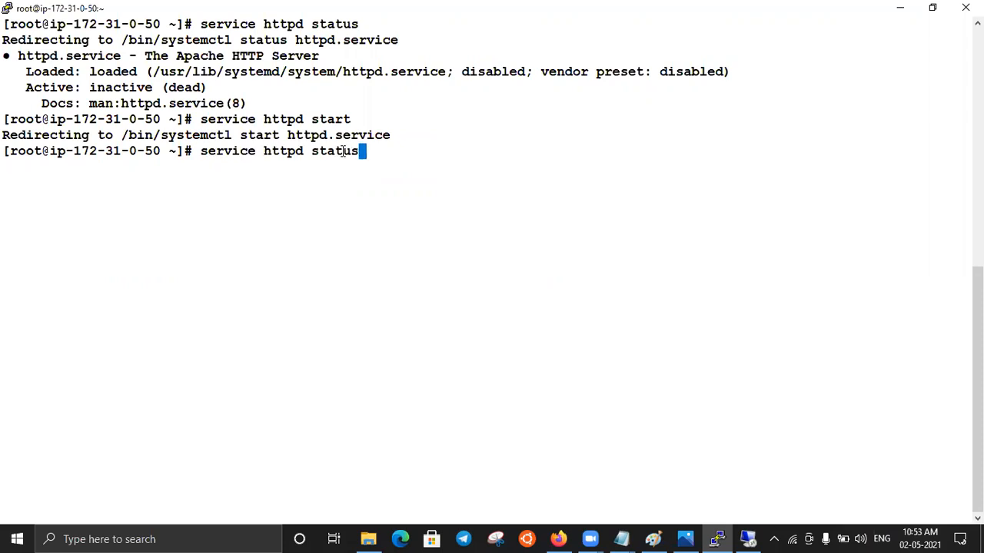
{"action": "key", "text": "Return"}
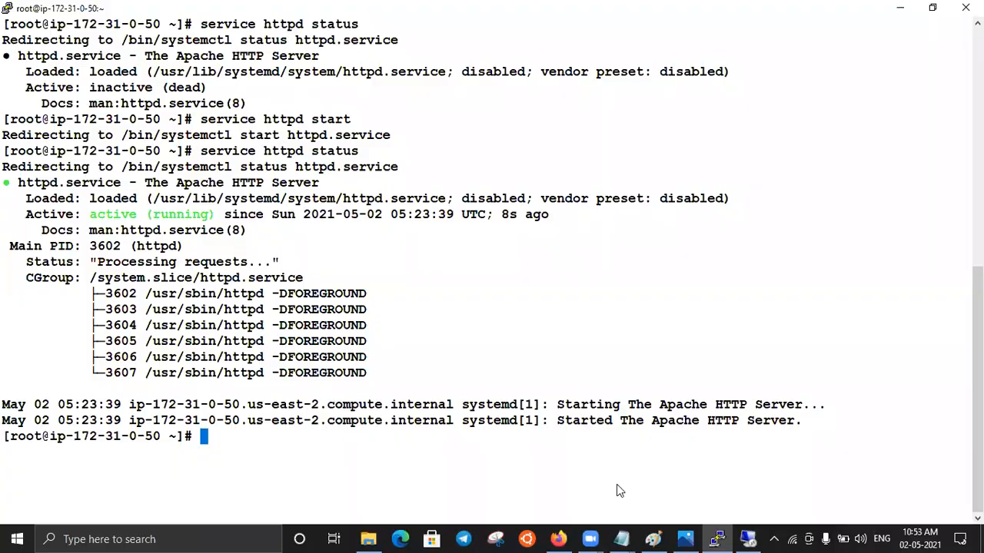
- Switch to Firefox, reload 18.224.34.140, and compare it with the IIS page at 3.12.123.184
{"action": "key", "text": "alt+Tab"}
{"action": "left_click", "coordinate": [62, 39]}
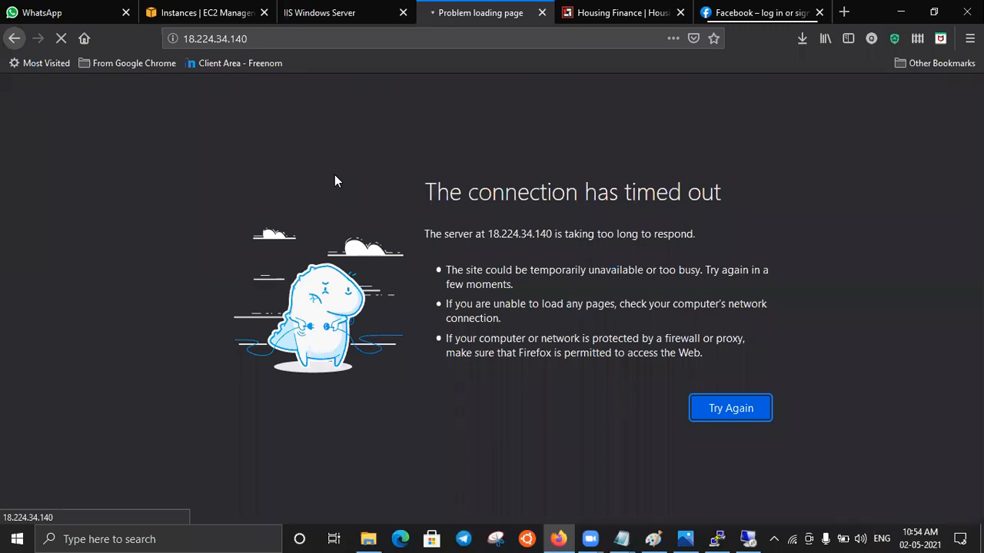
{"action": "left_click", "coordinate": [319, 13]}
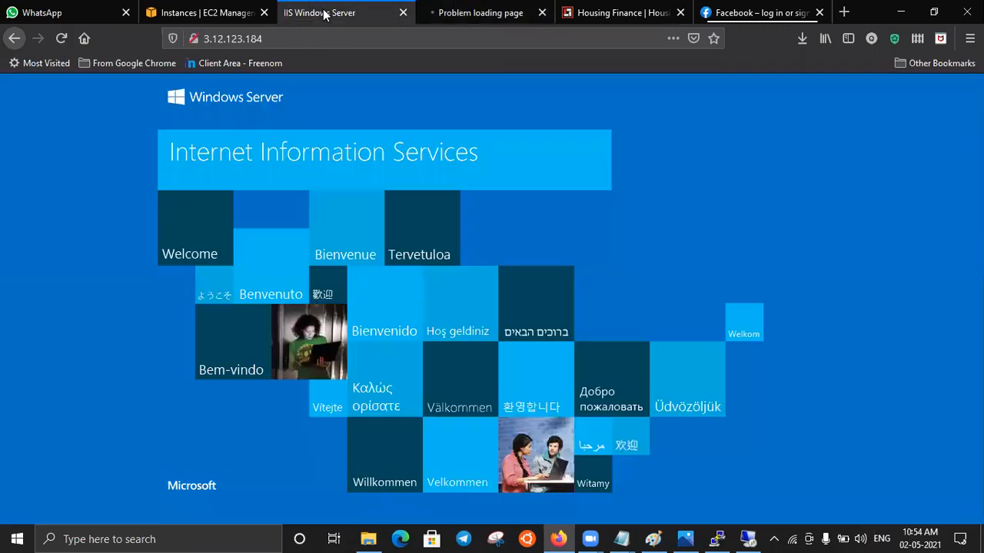
{"action": "left_click", "coordinate": [468, 15]}
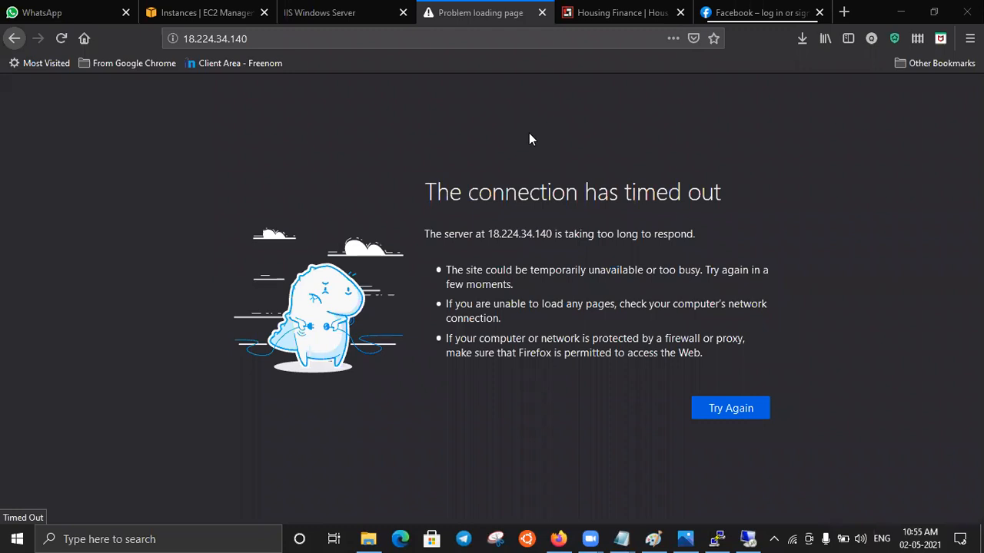
{"action": "left_click", "coordinate": [258, 37]}
{"action": "key", "text": "ctrl+c"}
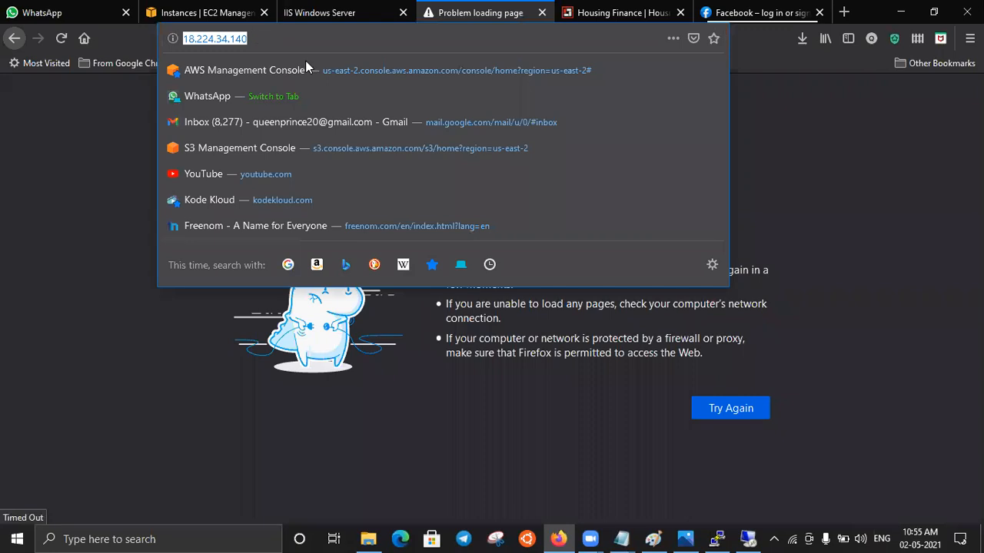
{"action": "left_click", "coordinate": [621, 539]}
{"action": "left_click", "coordinate": [544, 484]}
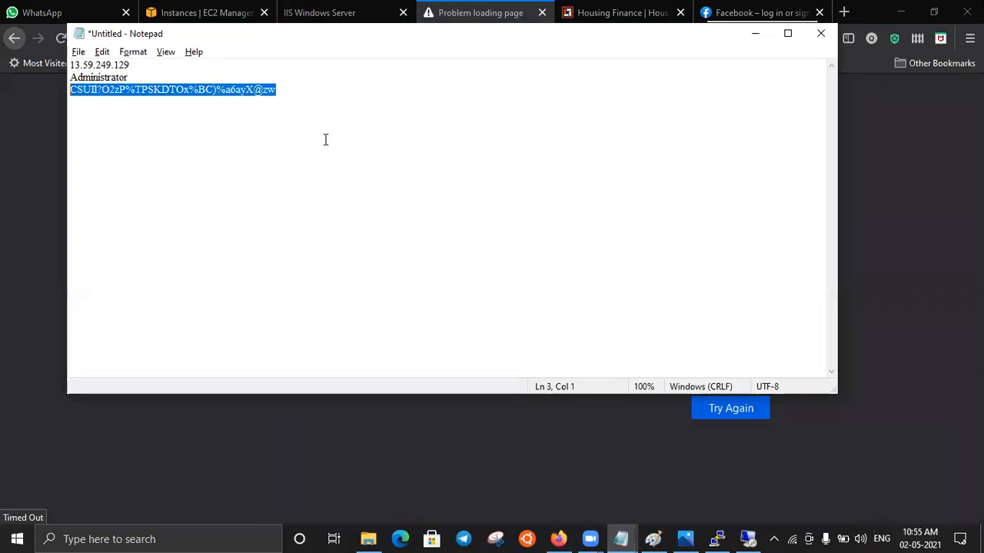
{"action": "left_click", "coordinate": [326, 141]}
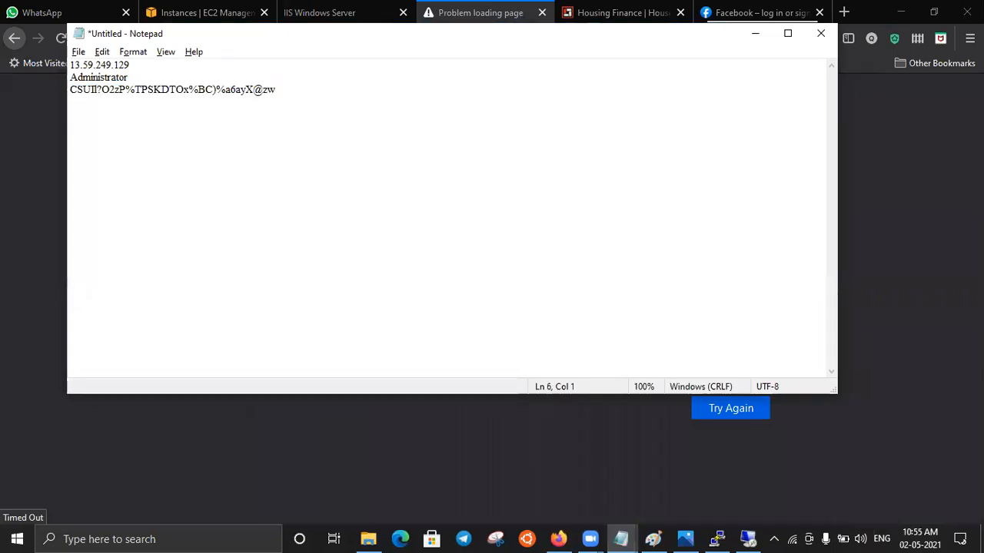
{"action": "key", "text": "ctrl+v"}
{"action": "left_click_drag", "start_coordinate": [87, 128], "coordinate": [58, 132]}
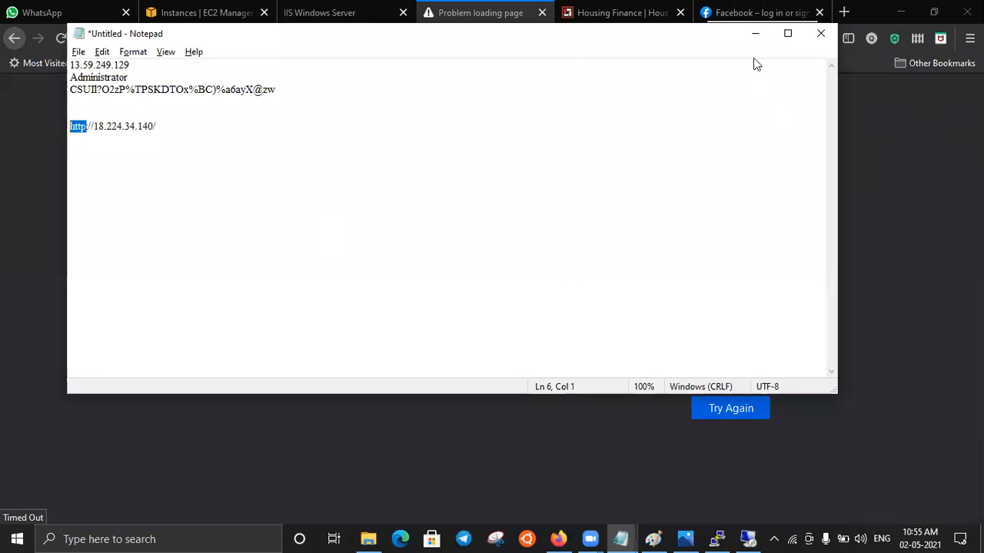
{"action": "left_click", "coordinate": [754, 36]}
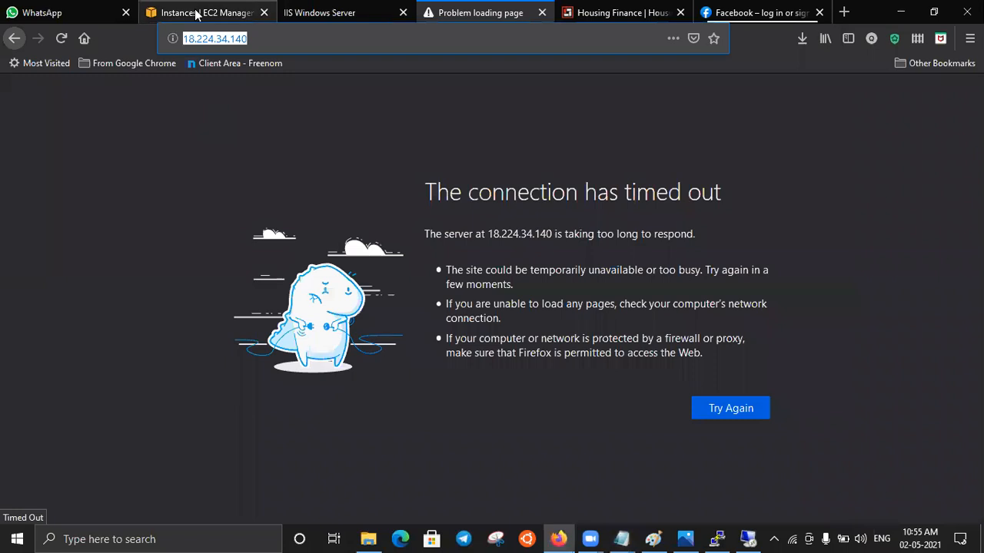
- Open the launch-wizard-11 security group of the running linux instance and examine its inbound rules against the 18.224.34.140 page
{"action": "left_click", "coordinate": [195, 11]}
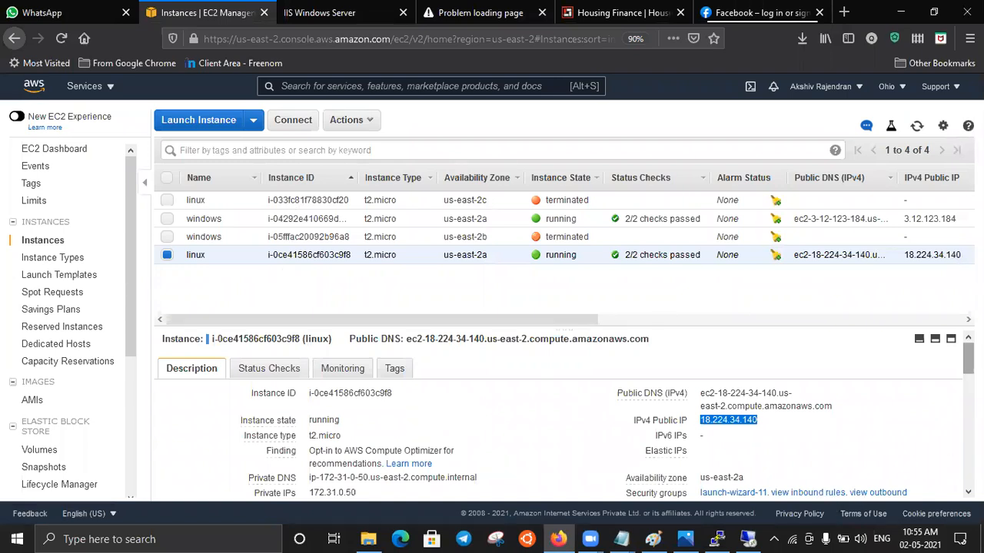
{"action": "scroll", "coordinate": [709, 422], "scroll_direction": "down", "scroll_amount": 2}
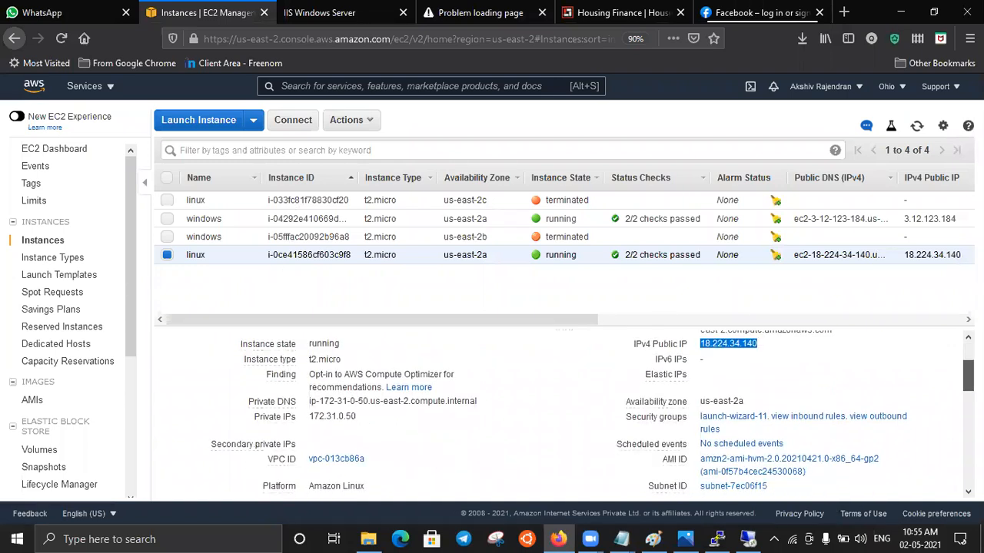
{"action": "left_click", "coordinate": [755, 418]}
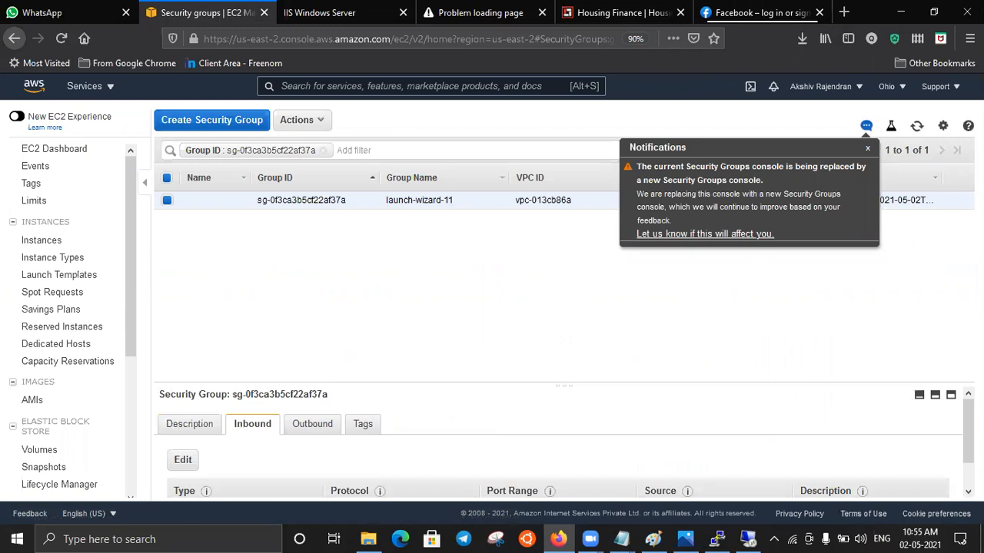
{"action": "left_click", "coordinate": [935, 396]}
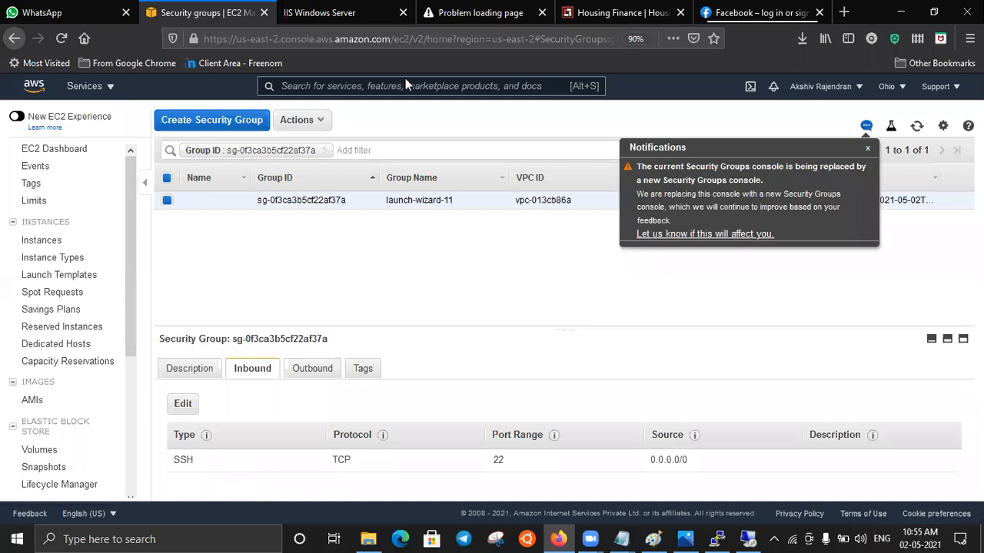
{"action": "left_click", "coordinate": [470, 13]}
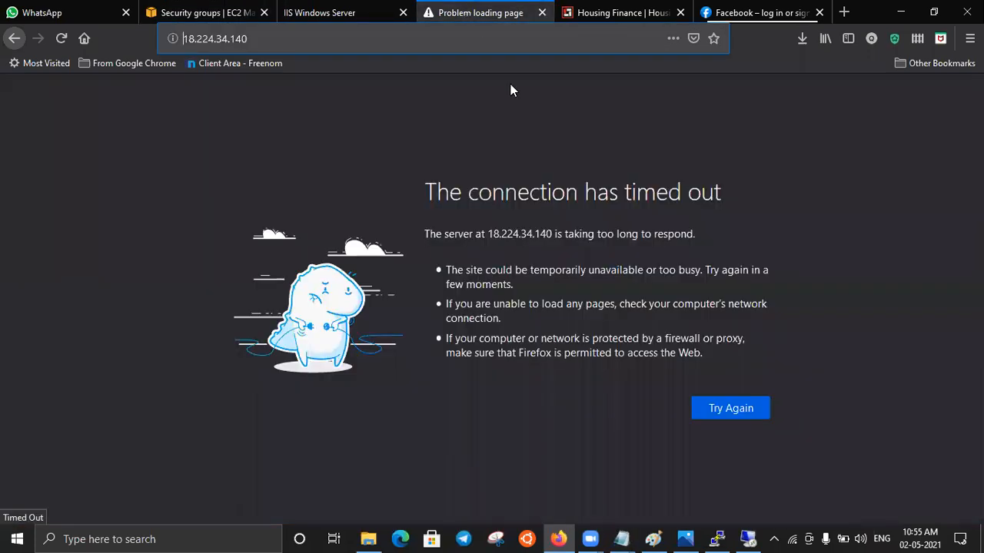
{"action": "left_click", "coordinate": [208, 14]}
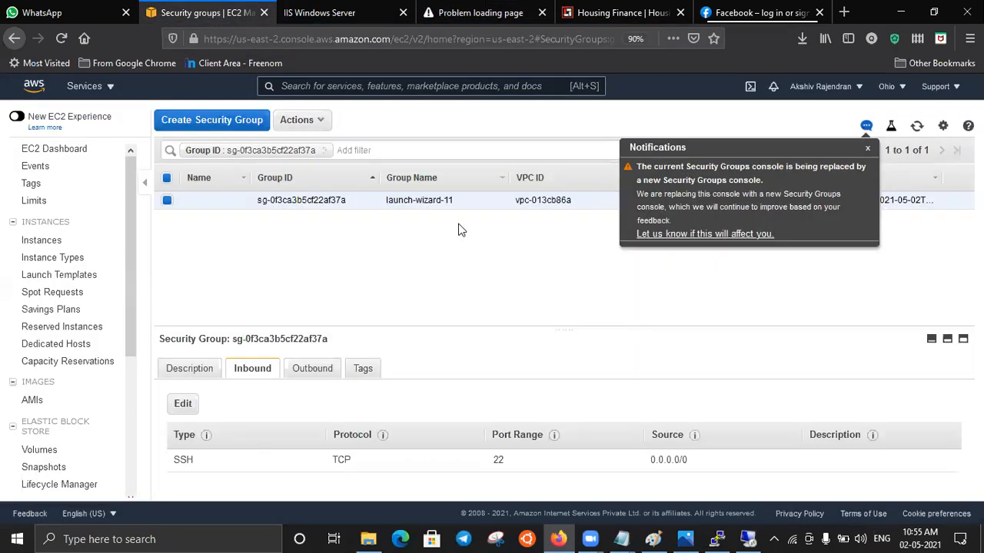
- Add HTTP port 80 and HTTPS port 443 inbound rules to launch-wizard-11, save them and review the rule list
{"action": "left_click", "coordinate": [182, 404]}
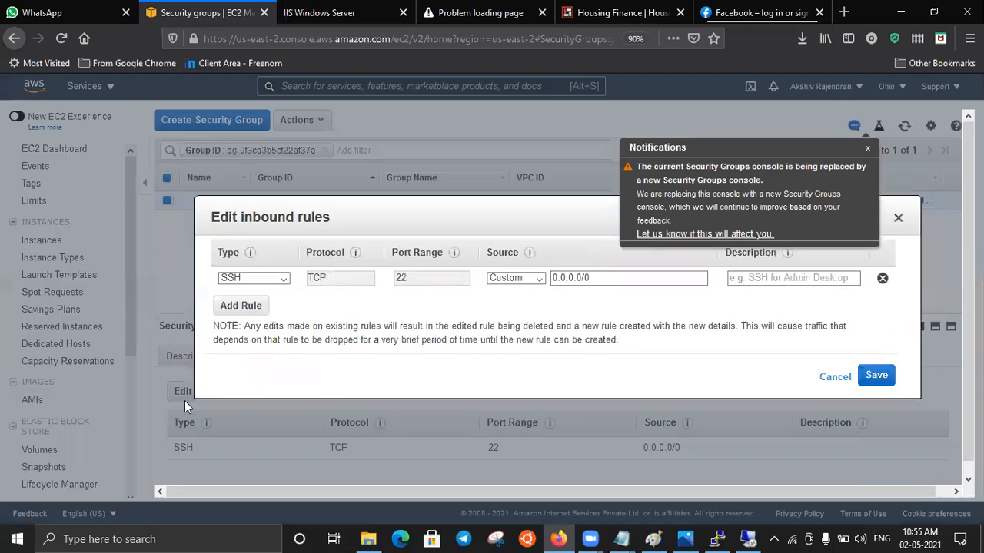
{"action": "left_click", "coordinate": [241, 306]}
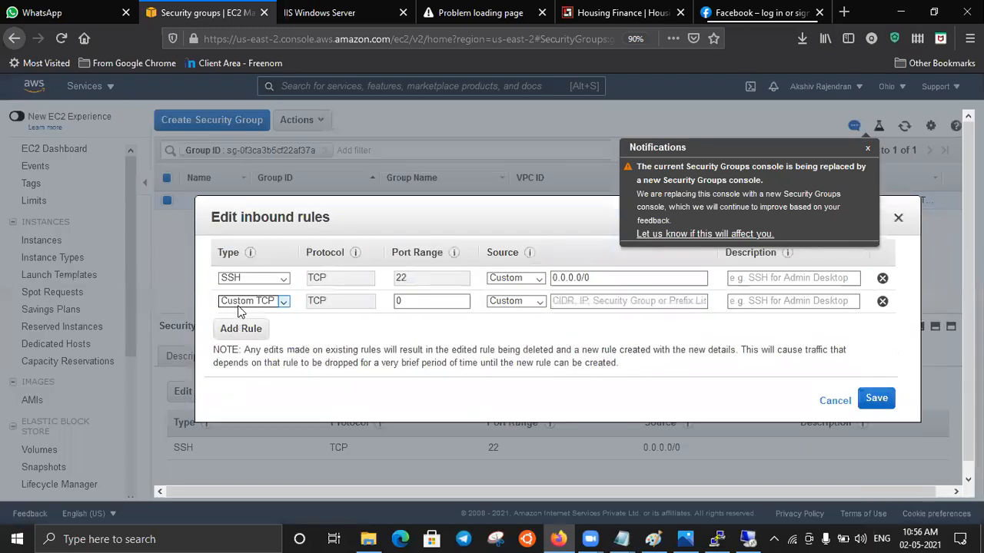
{"action": "key", "text": "h"}
{"action": "left_click", "coordinate": [243, 332]}
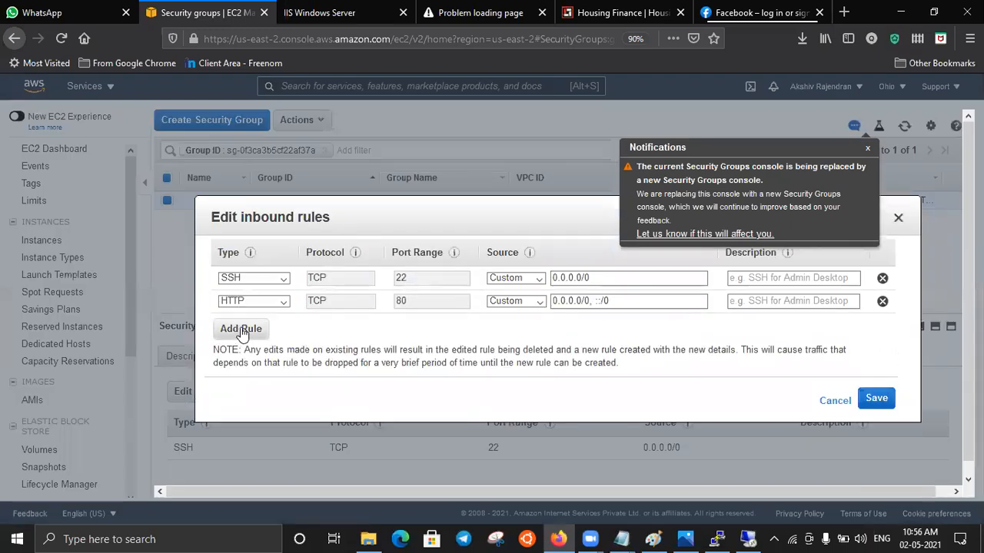
{"action": "type", "text": "https"}
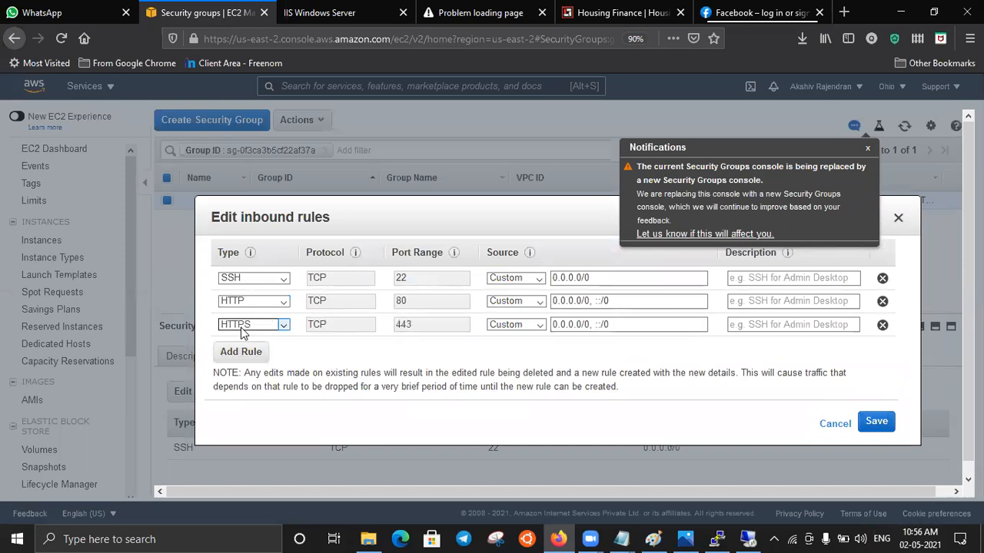
{"action": "left_click", "coordinate": [874, 422]}
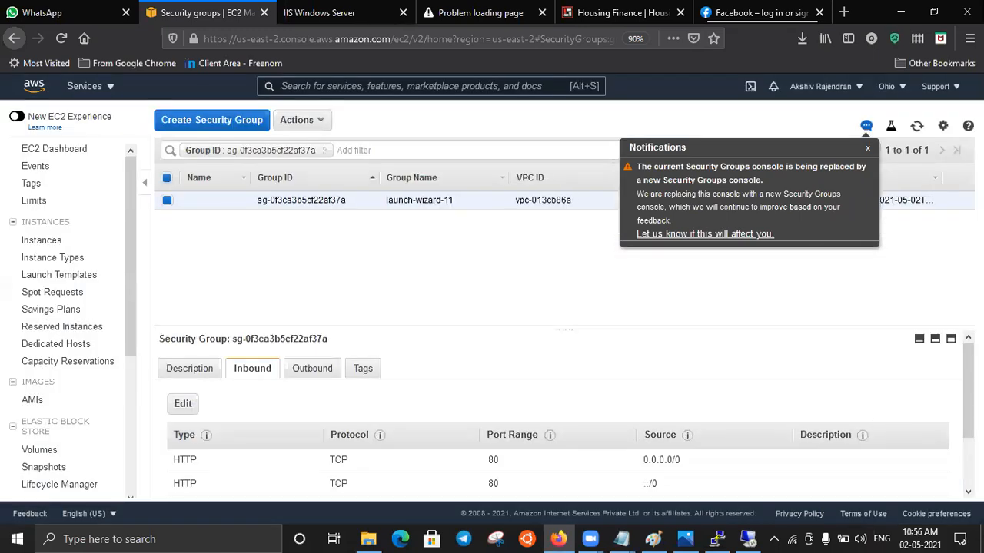
{"action": "scroll", "coordinate": [524, 308], "scroll_direction": "down", "scroll_amount": 2}
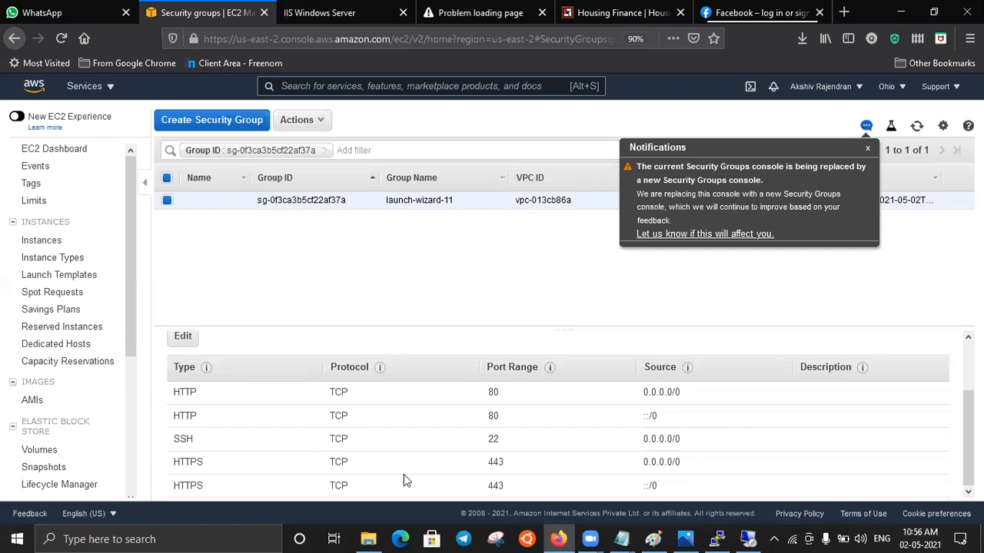
- Reload 18.224.34.140 in Firefox and review the httpd service status in the PuTTY session
{"action": "left_click", "coordinate": [460, 16]}
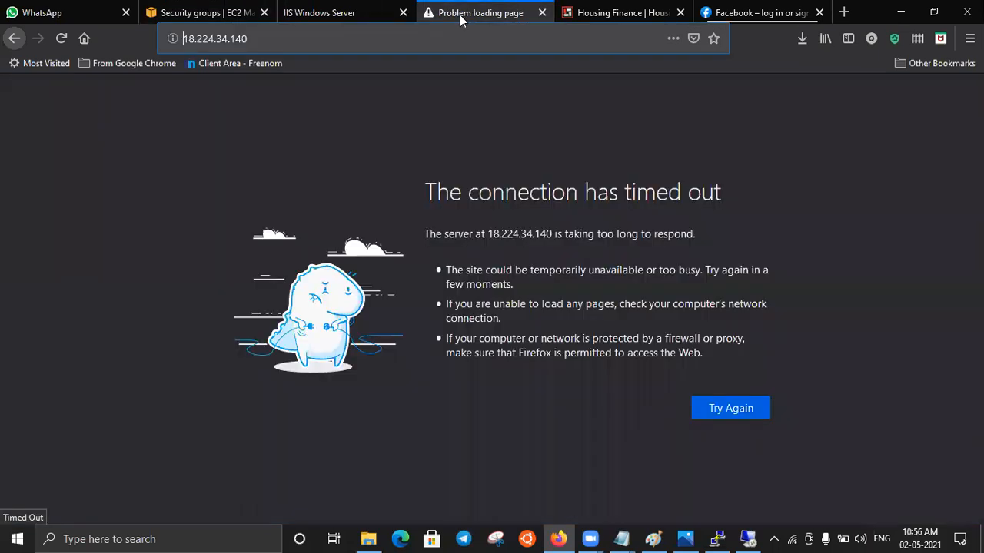
{"action": "left_click", "coordinate": [62, 39]}
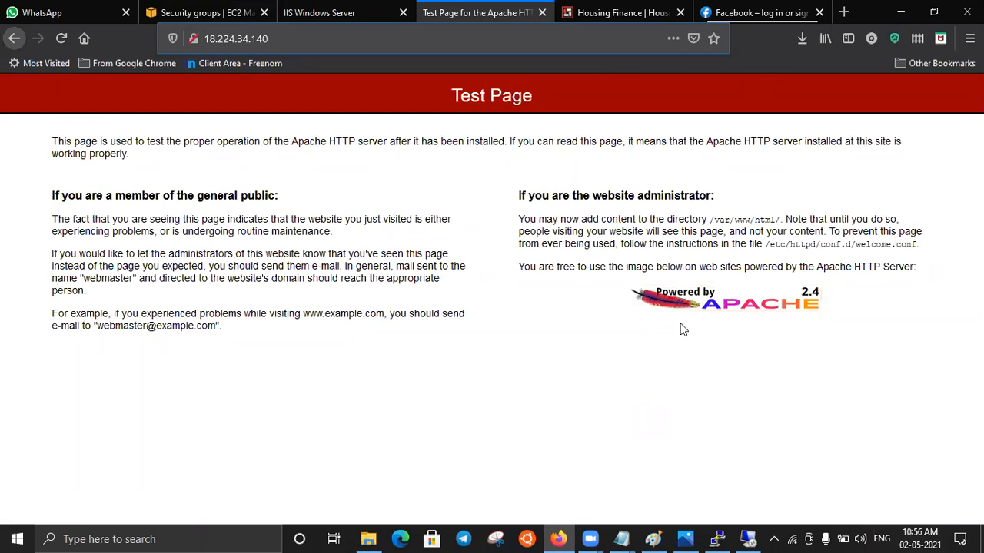
{"action": "left_click", "coordinate": [716, 536]}
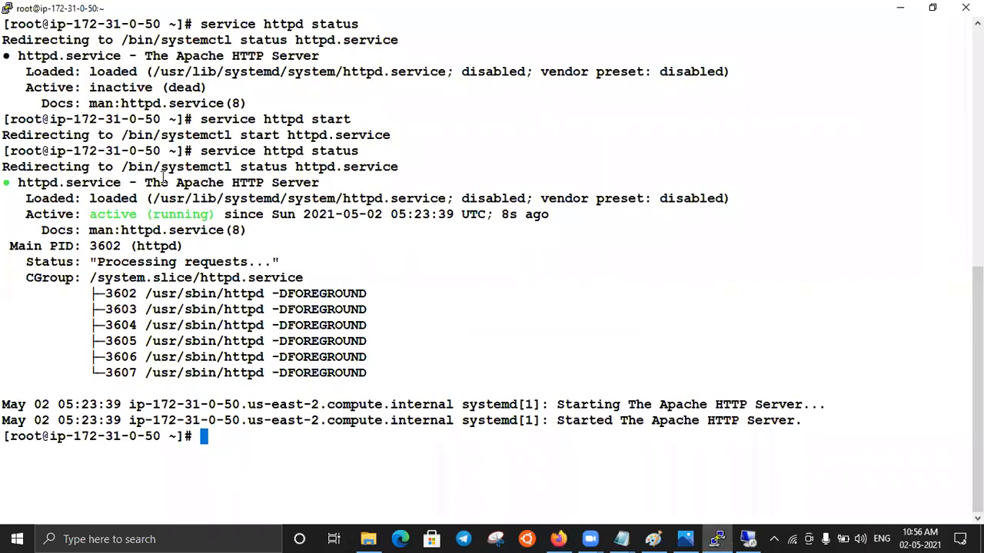
{"action": "left_click", "coordinate": [901, 8]}
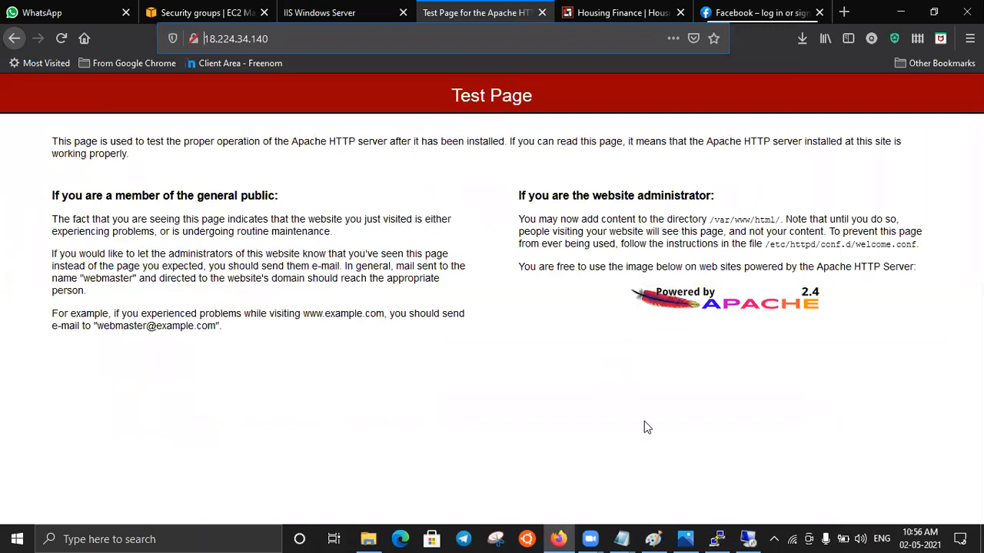
- View the EC2 web application diagram in Photos, and visit the Apache project site from the test page before returning to it
{"action": "left_click", "coordinate": [684, 538]}
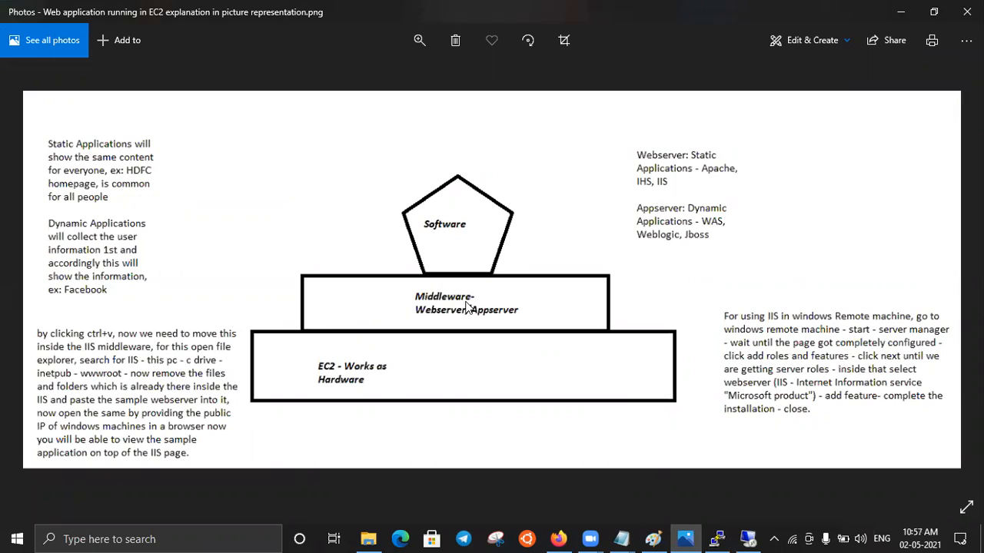
{"action": "left_click", "coordinate": [901, 11]}
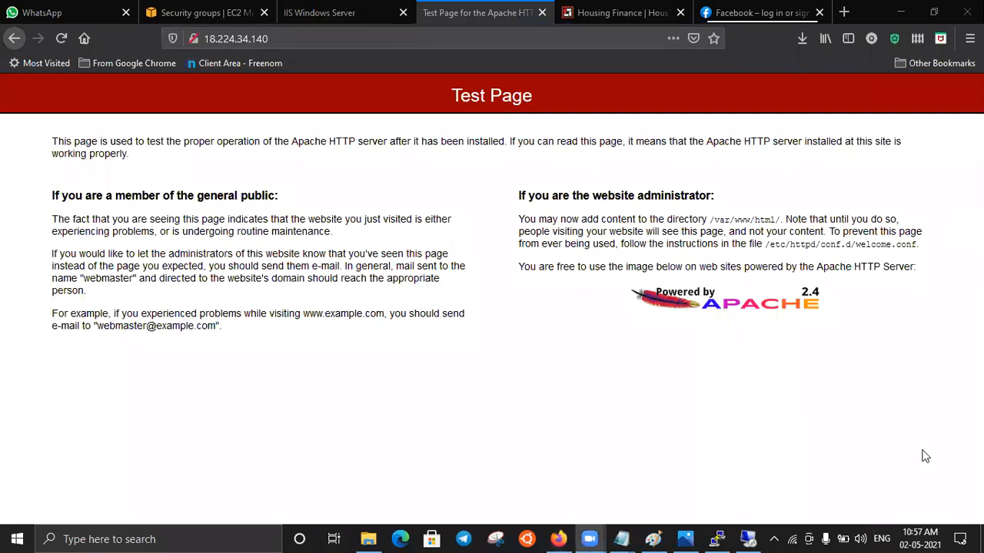
{"action": "left_click", "coordinate": [813, 297]}
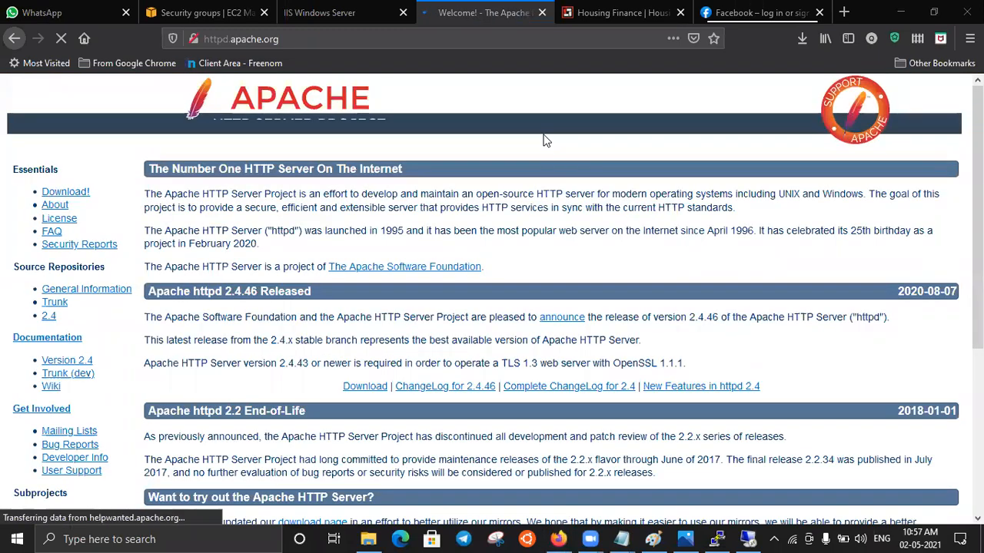
{"action": "left_click", "coordinate": [14, 40]}
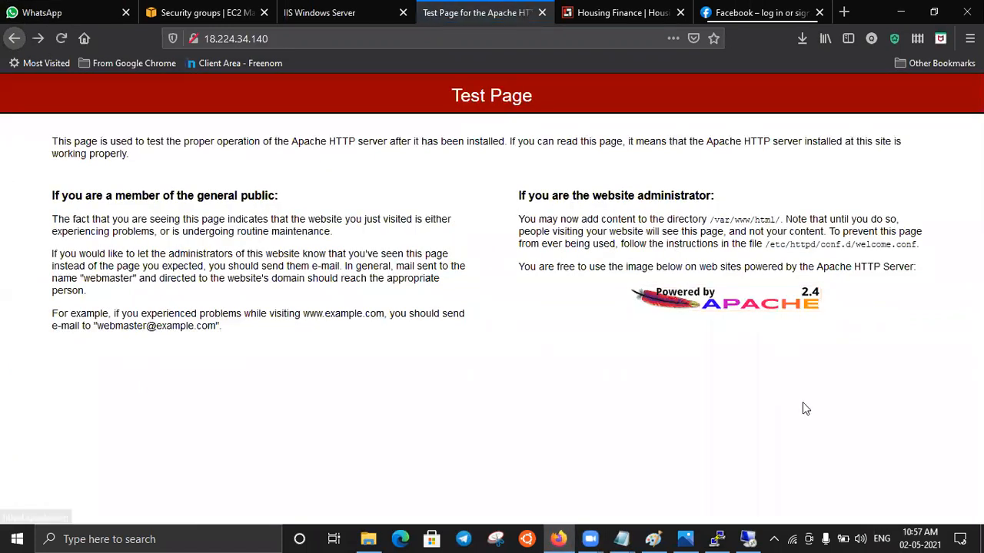
- Close Server Manager in the 3.12.123.184 remote session and minimize the open windows to reach the local desktop
{"action": "left_click", "coordinate": [898, 14]}
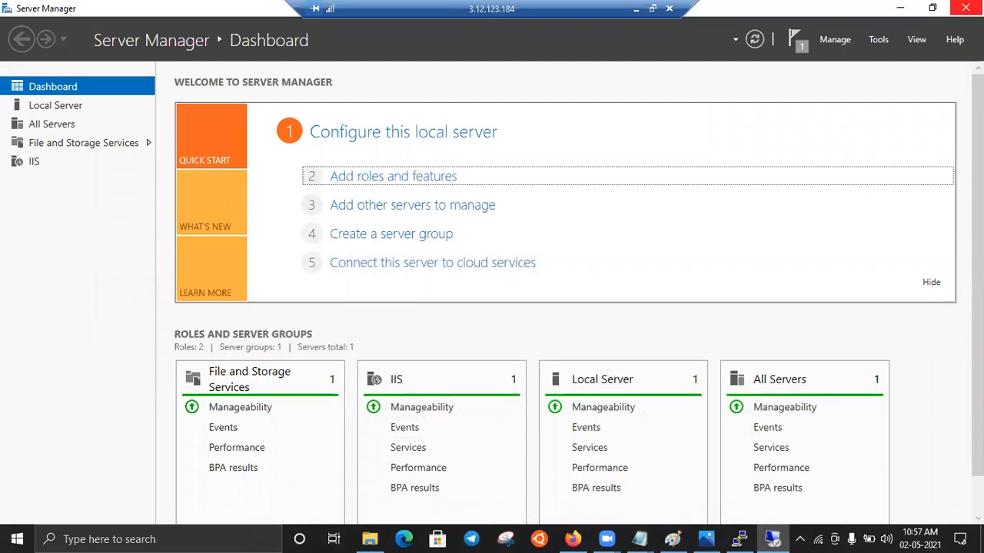
{"action": "left_click", "coordinate": [965, 8]}
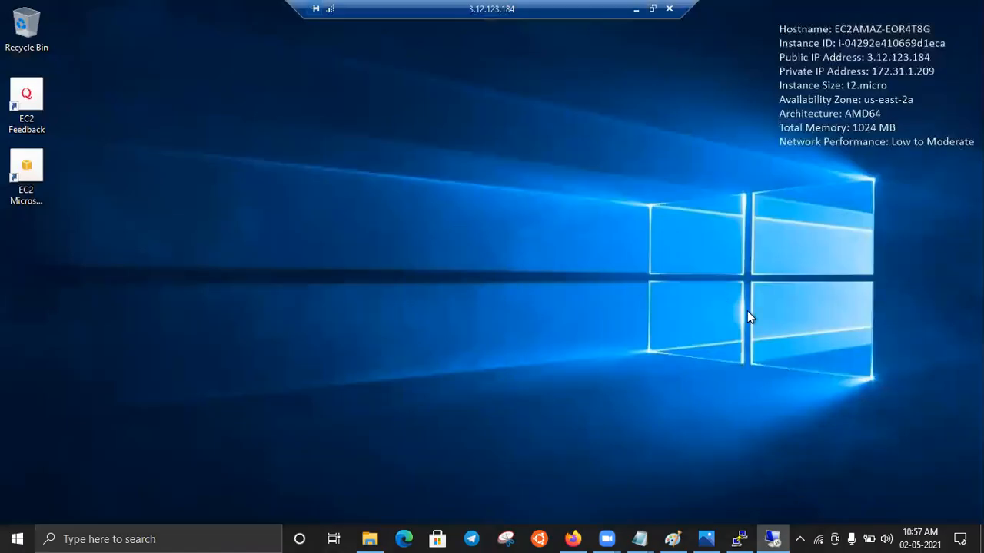
{"action": "left_click", "coordinate": [635, 10]}
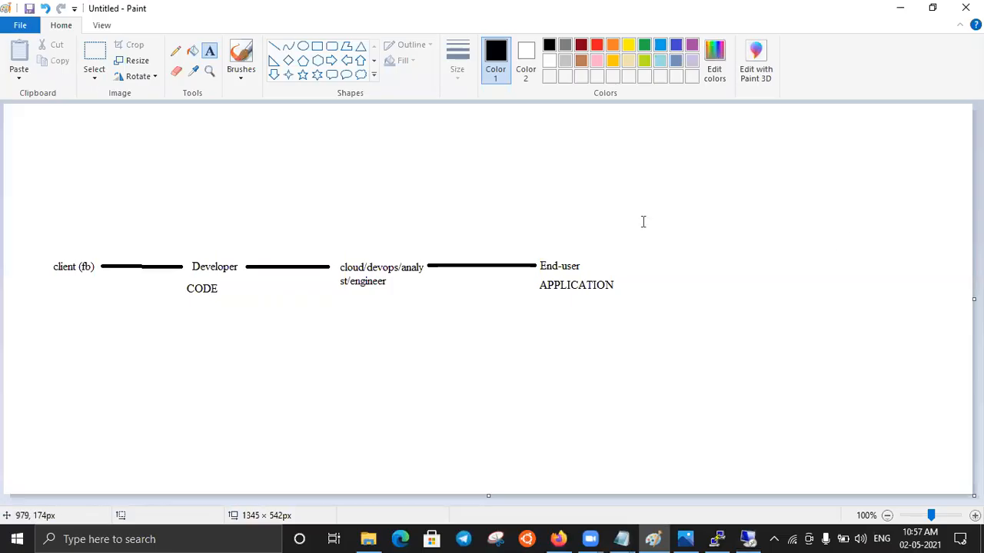
{"action": "left_click", "coordinate": [900, 7]}
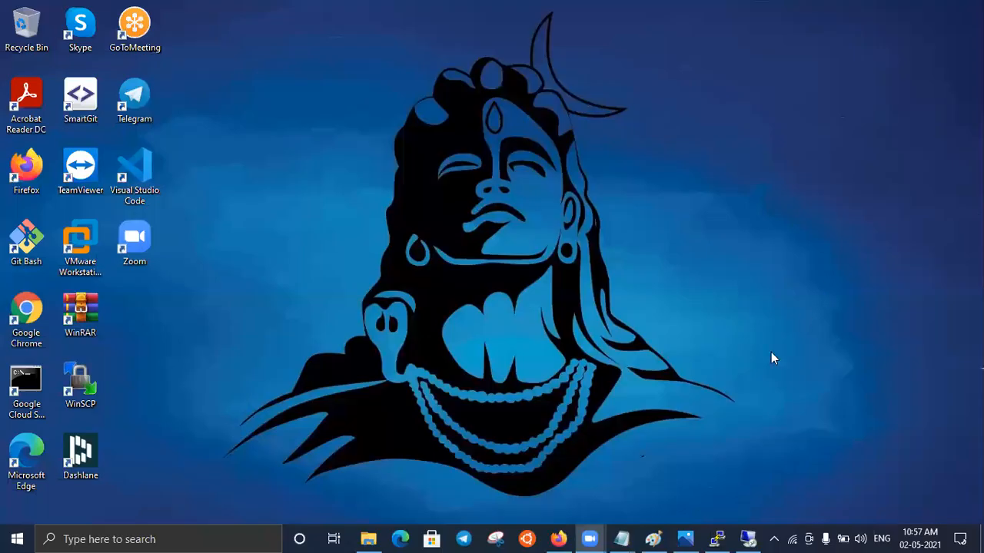
- Open the Class 2 Application Engg notes in Notepad and review the step2 section on installing and confirming middleware
{"action": "mouse_move", "coordinate": [621, 538]}
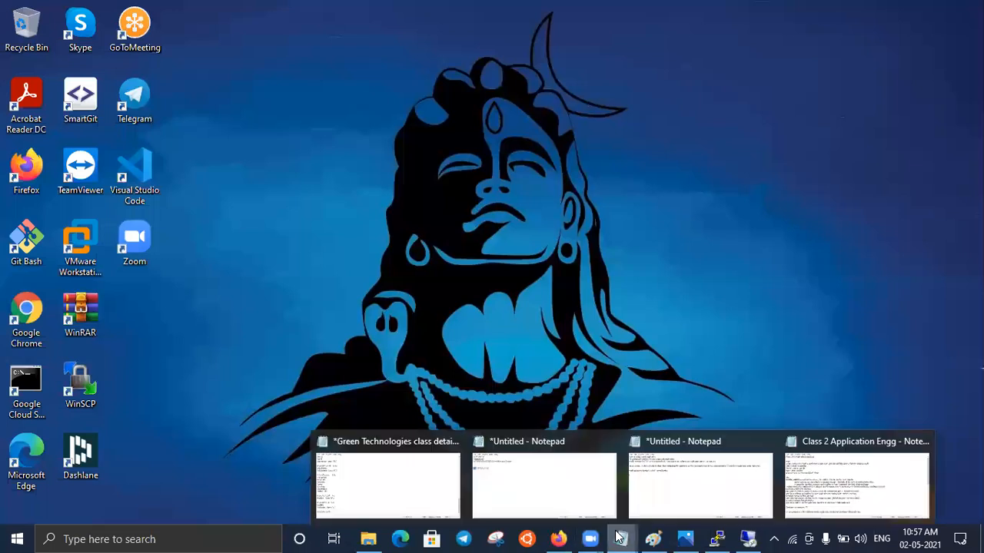
{"action": "left_click", "coordinate": [819, 505]}
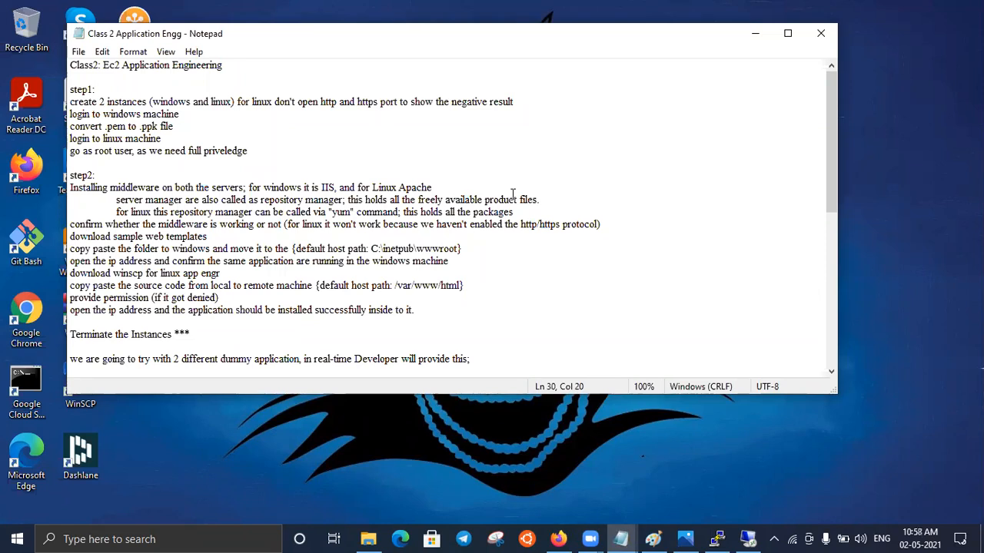
{"action": "left_click_drag", "start_coordinate": [603, 223], "coordinate": [20, 184]}
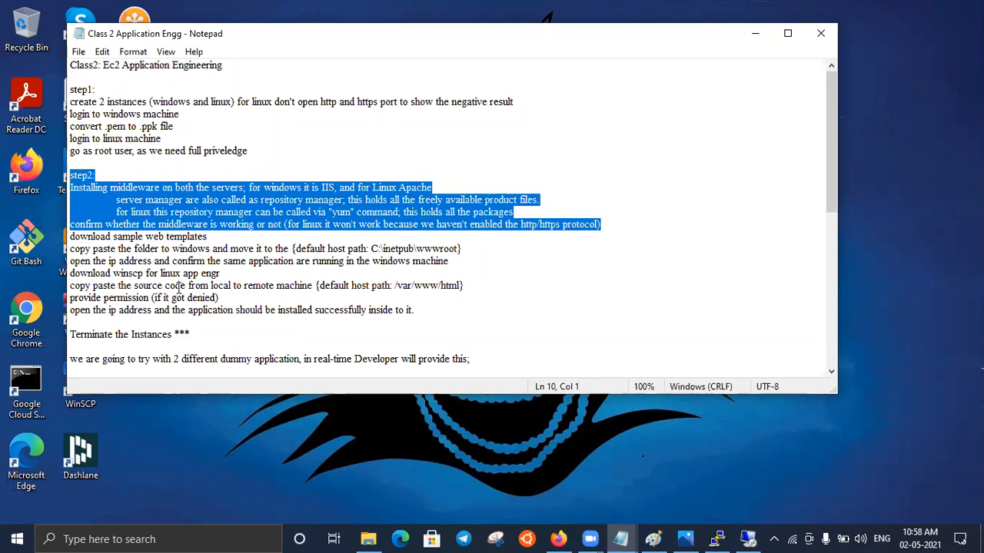
{"action": "left_click", "coordinate": [714, 219]}
{"action": "left_click", "coordinate": [755, 37]}
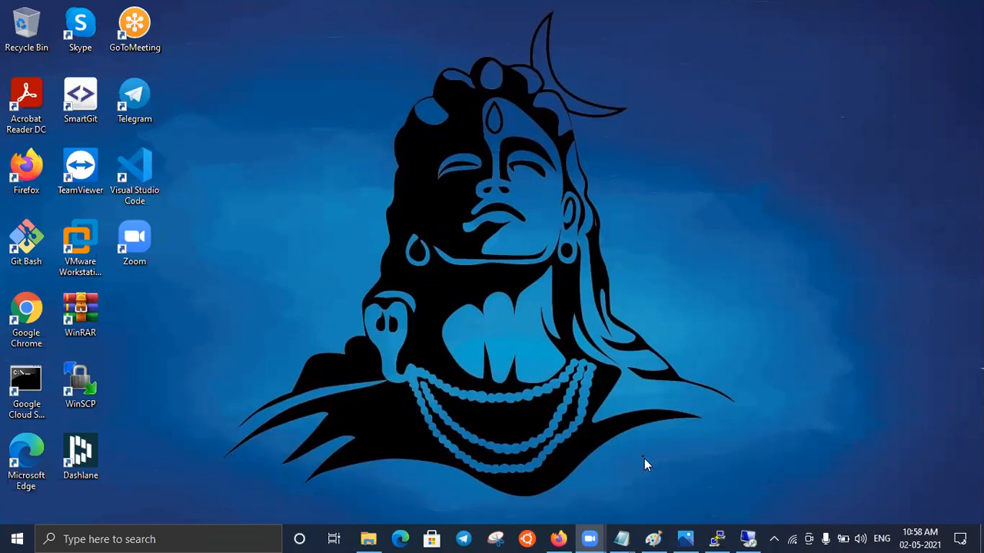
- Open google.com in a new Firefox tab, search for "photo vibrant web template download", and minimize the browser
{"action": "left_click", "coordinate": [553, 533]}
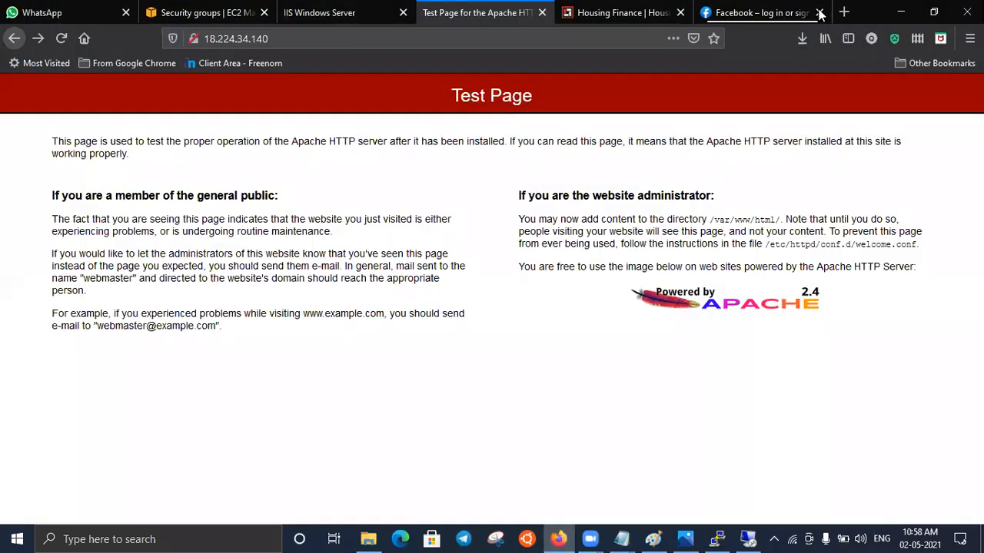
{"action": "left_click", "coordinate": [844, 13]}
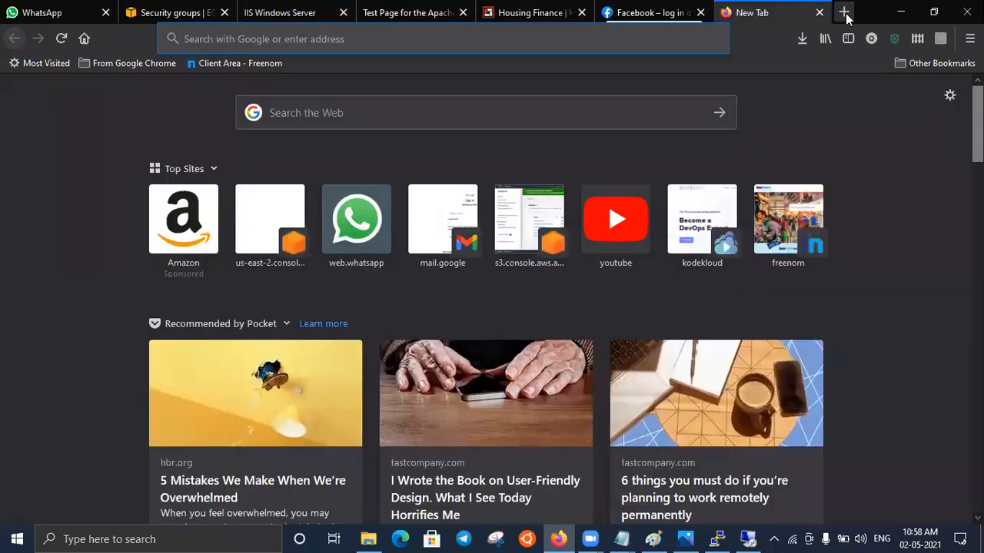
{"action": "type", "text": "googl"}
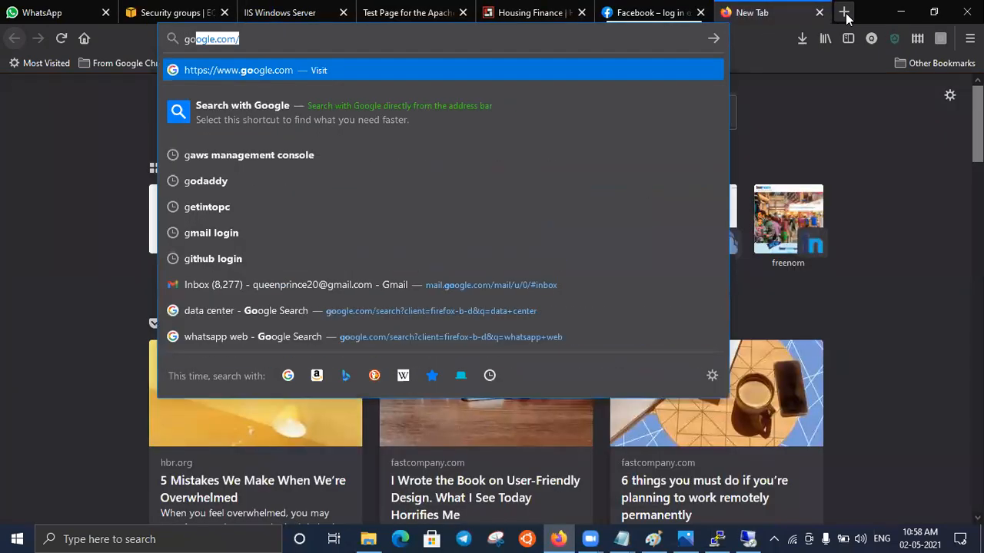
{"action": "type", "text": "e.com"}
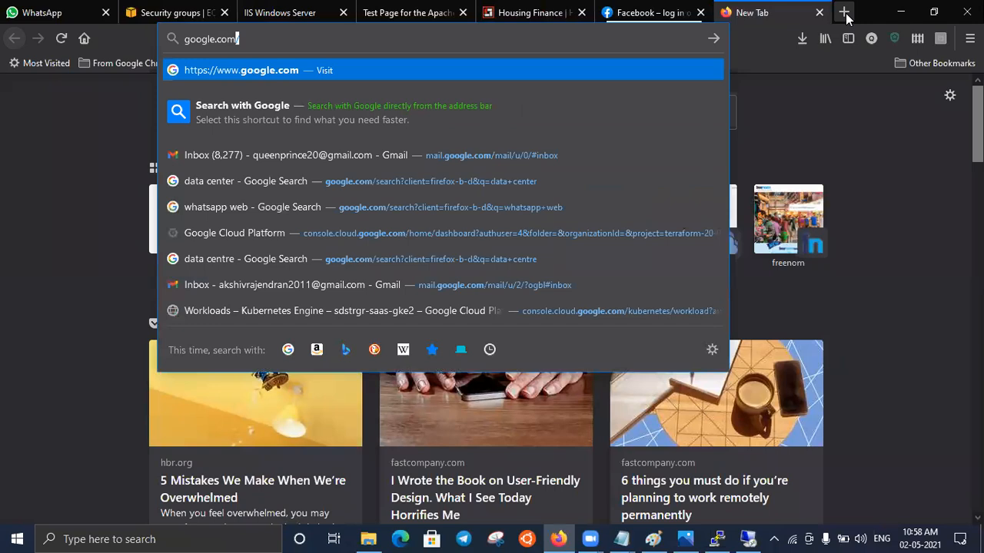
{"action": "key", "text": "Return"}
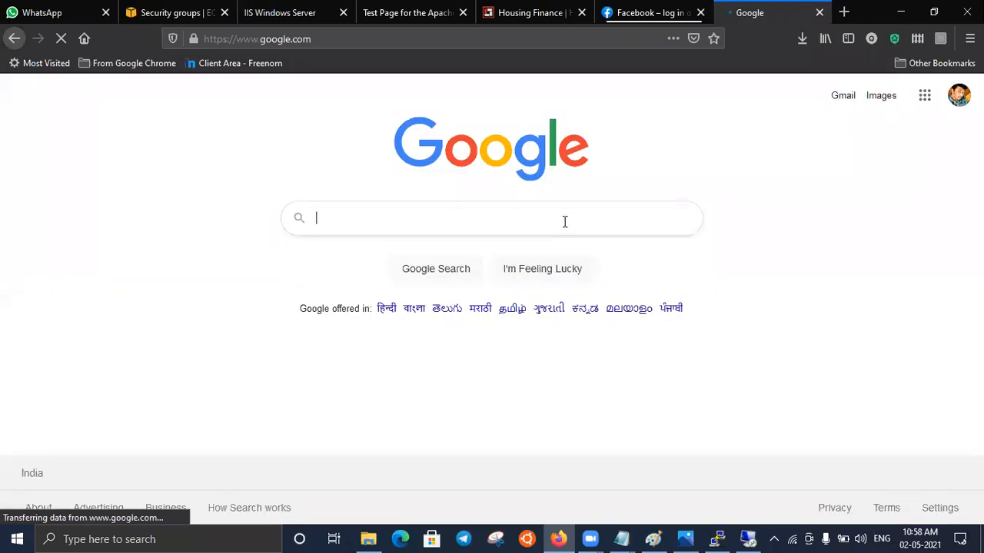
{"action": "type", "text": "photo vi"}
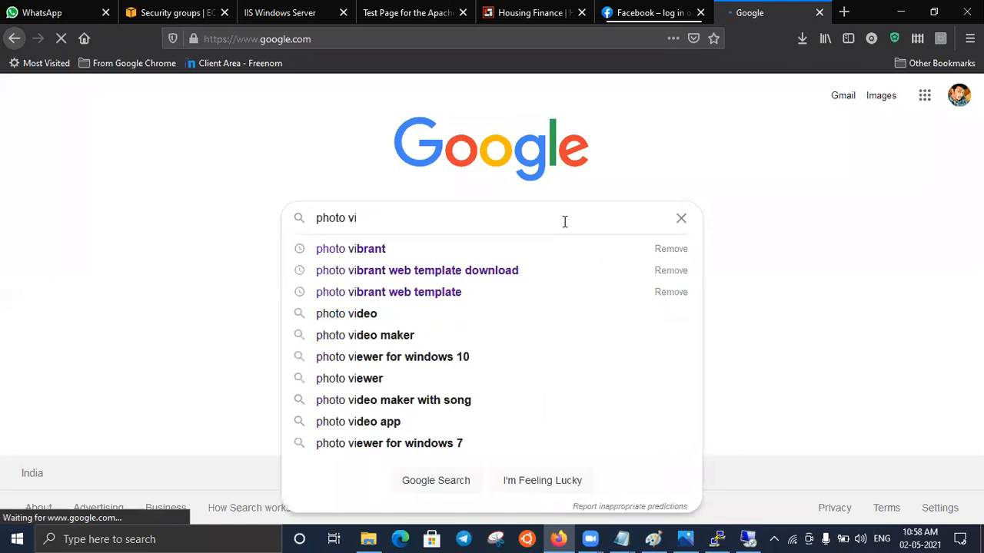
{"action": "key", "text": "Down"}
{"action": "key", "text": "Down"}
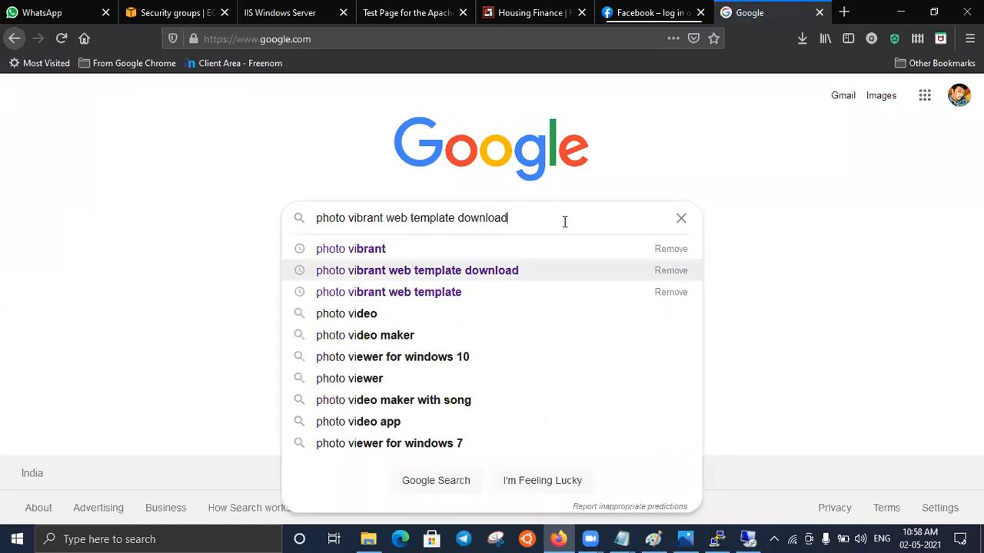
{"action": "key", "text": "Return"}
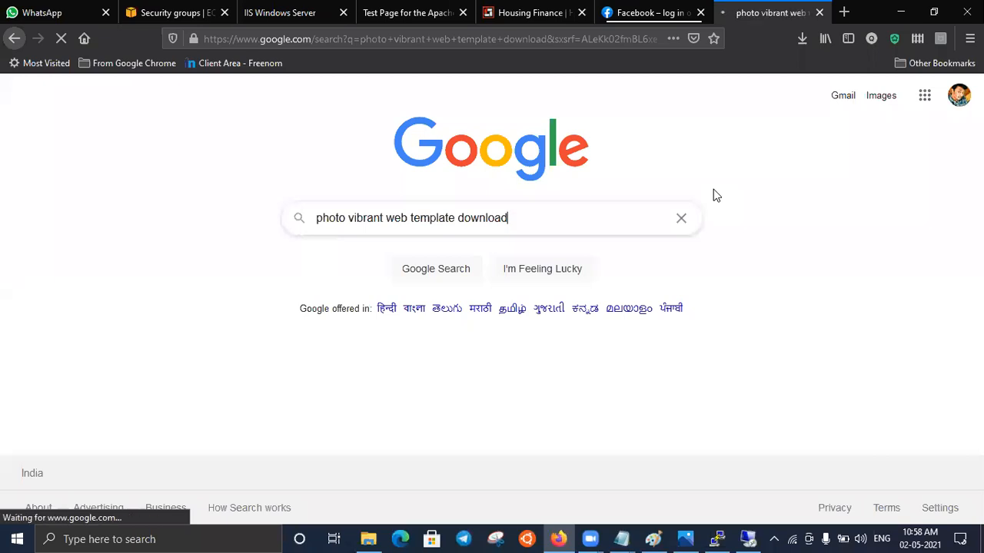
{"action": "left_click", "coordinate": [903, 13]}
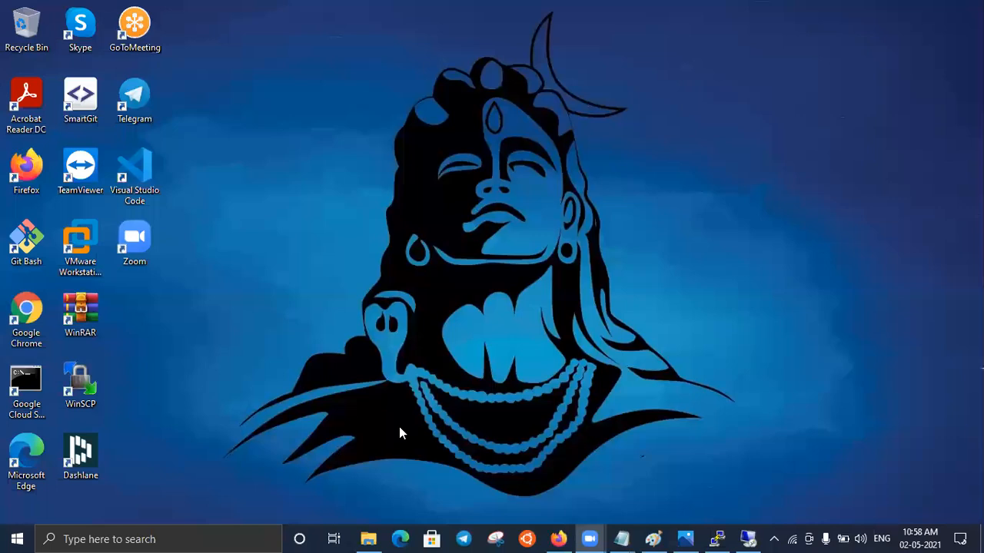
- Switch to File Explorer, examine the website files in the Photo_vibrant folder, and return to Green Technologies Docs
{"action": "left_click", "coordinate": [368, 539]}
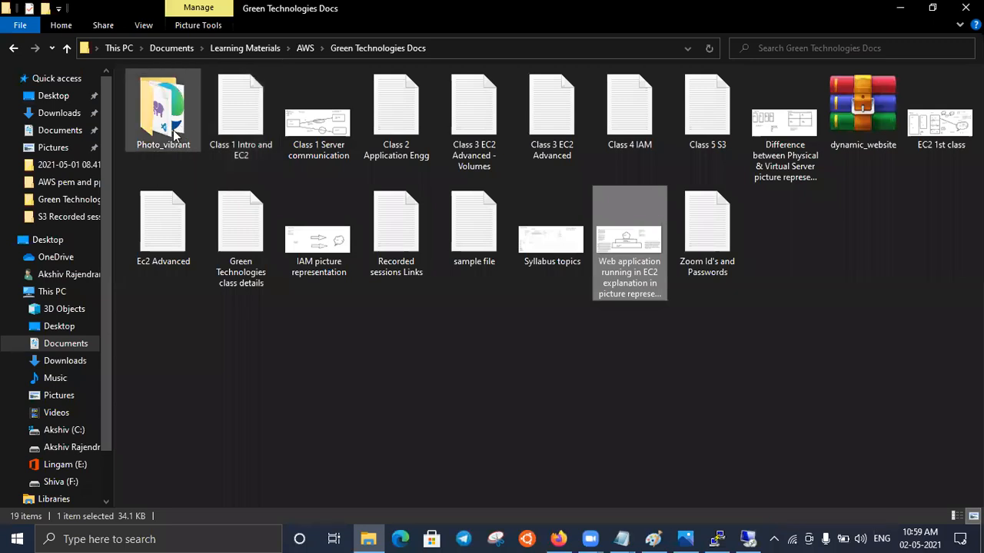
{"action": "mouse_move", "coordinate": [175, 135]}
{"action": "double_click", "coordinate": [169, 123]}
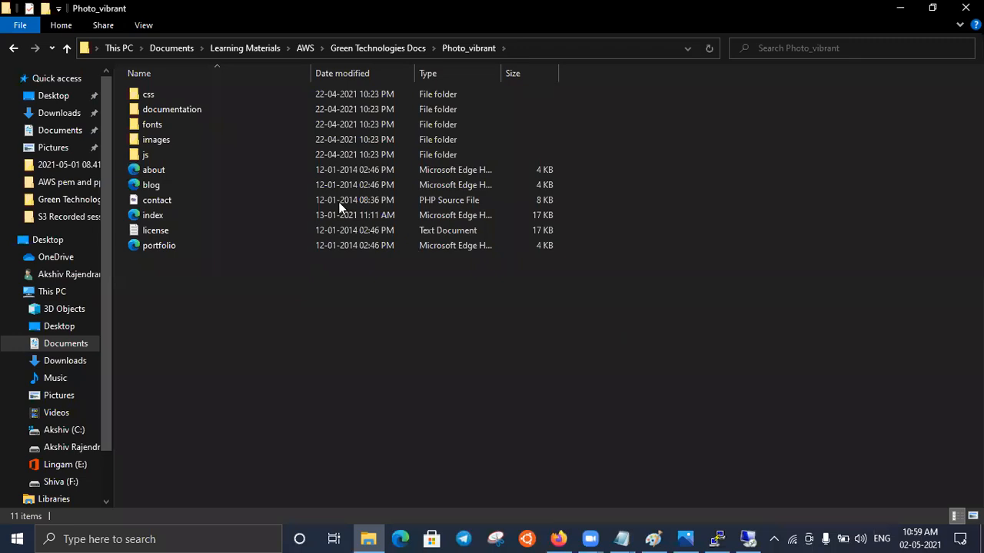
{"action": "left_click", "coordinate": [12, 52]}
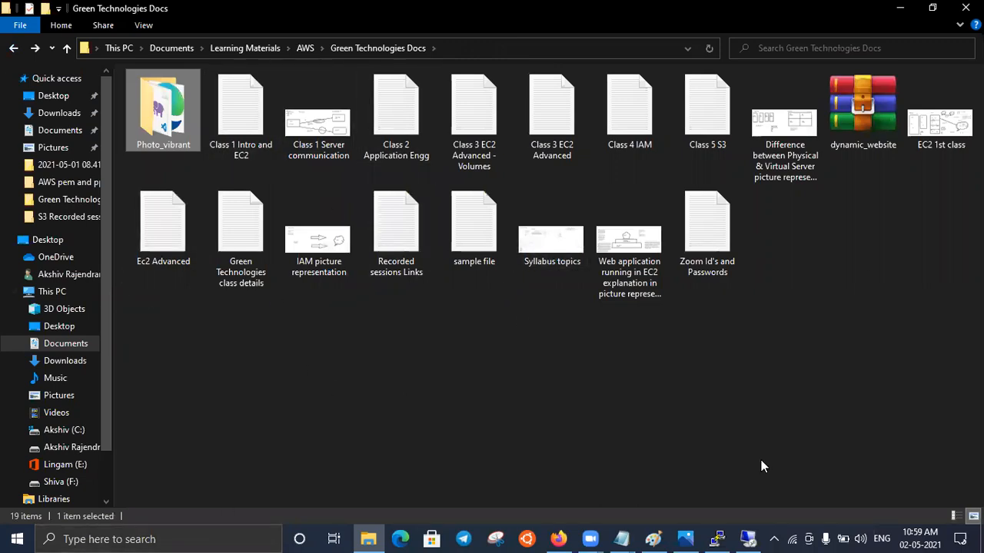
- Copy the Photo_vibrant folder from Green Technologies Docs onto the desktop of the 3.12.123.184 remote session
{"action": "left_click", "coordinate": [748, 539]}
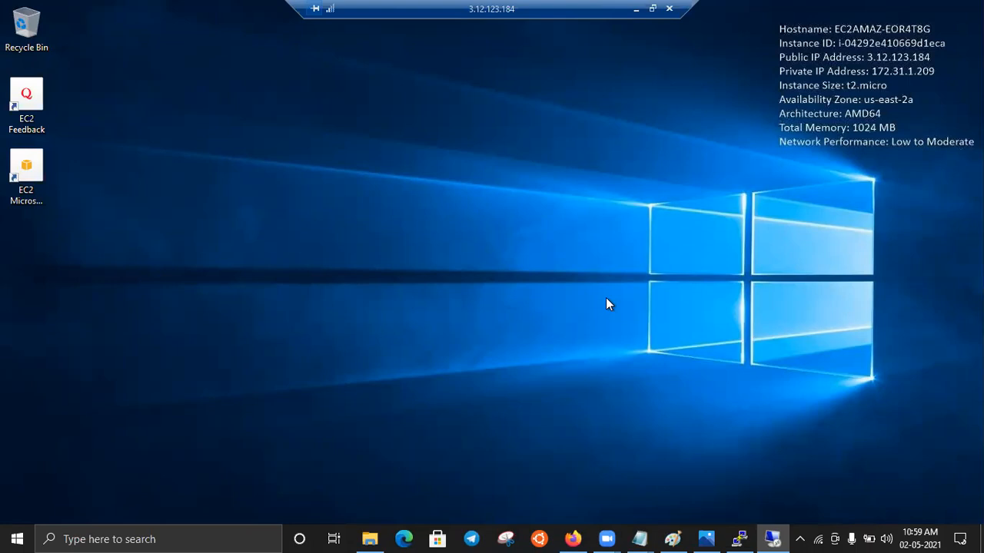
{"action": "left_click", "coordinate": [571, 537]}
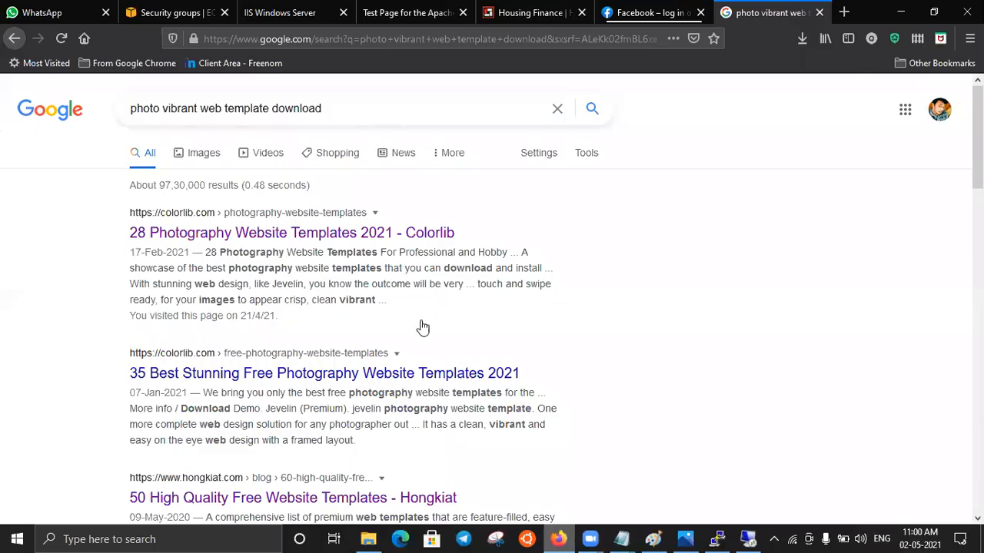
{"action": "left_click", "coordinate": [368, 539]}
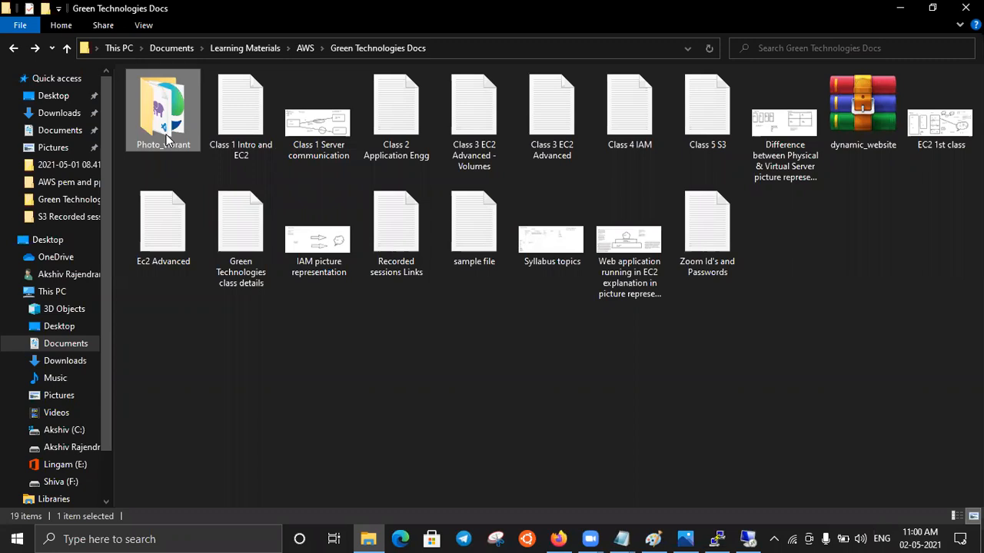
{"action": "left_click", "coordinate": [748, 538]}
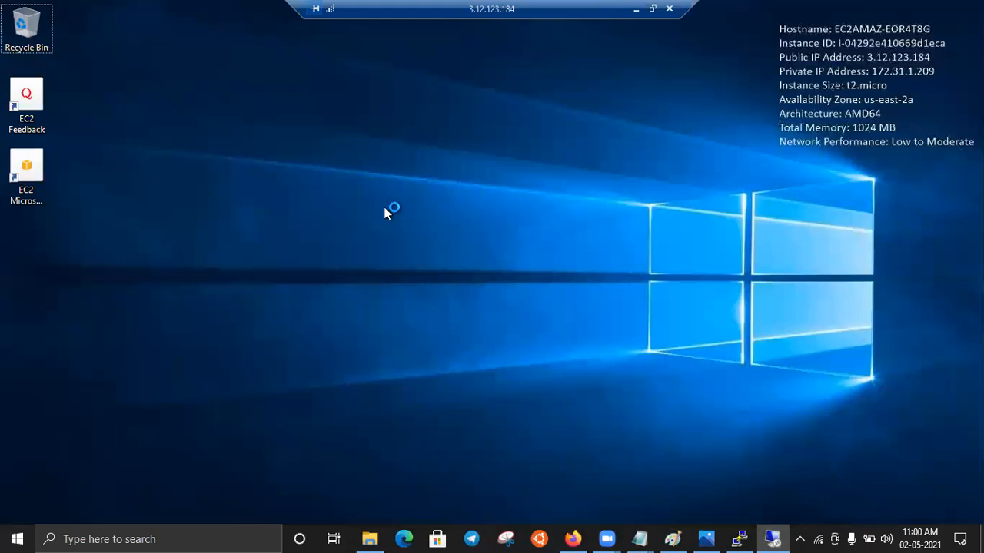
{"action": "key", "text": "ctrl+v"}
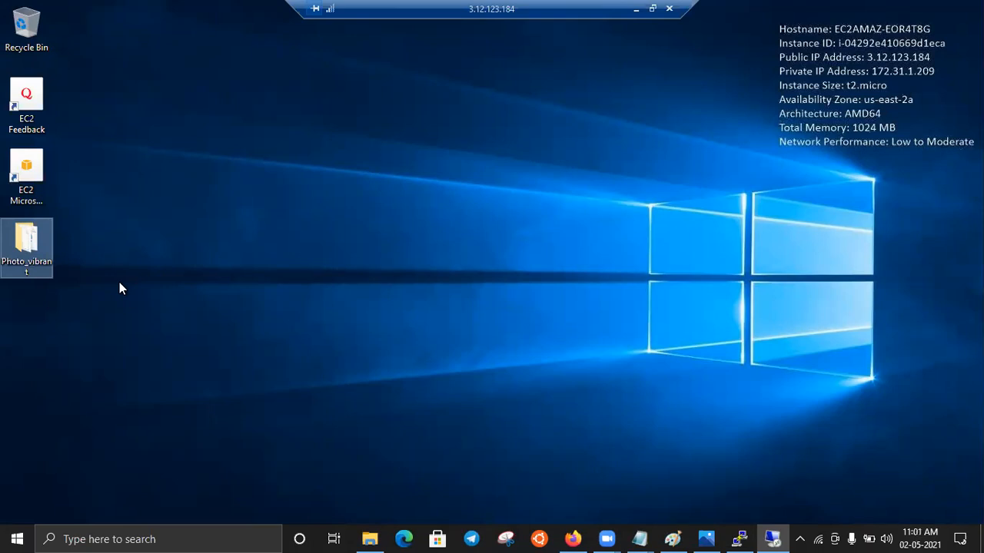
- View the IIS page at 3.12.123.184 in Firefox, and examine the EC2 web application diagram full-size in Photos
{"action": "left_click", "coordinate": [575, 538]}
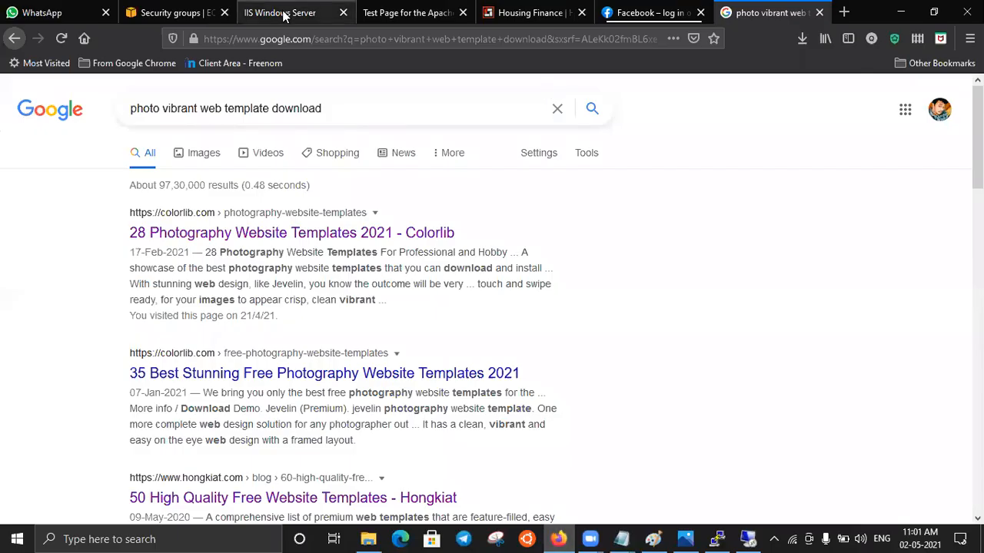
{"action": "left_click", "coordinate": [284, 16]}
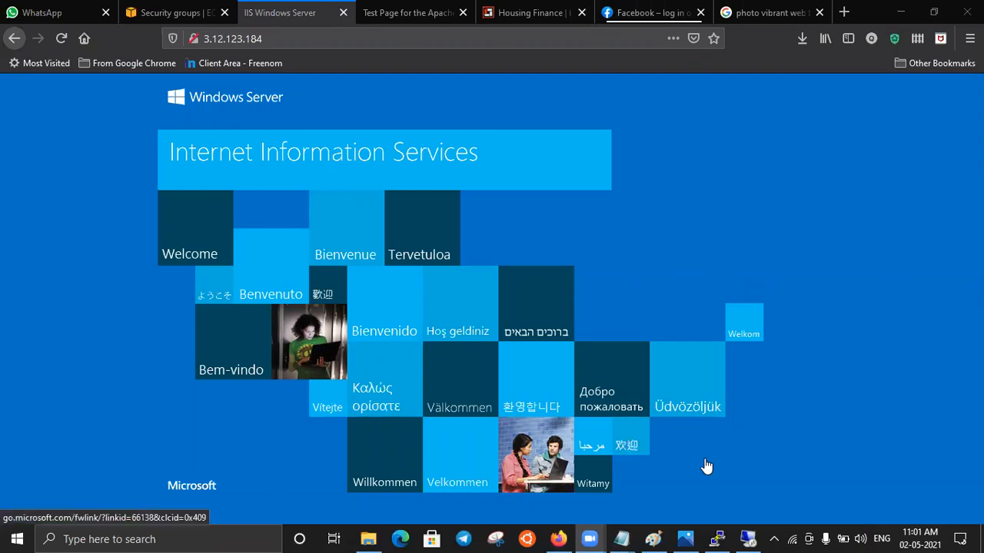
{"action": "left_click", "coordinate": [686, 538]}
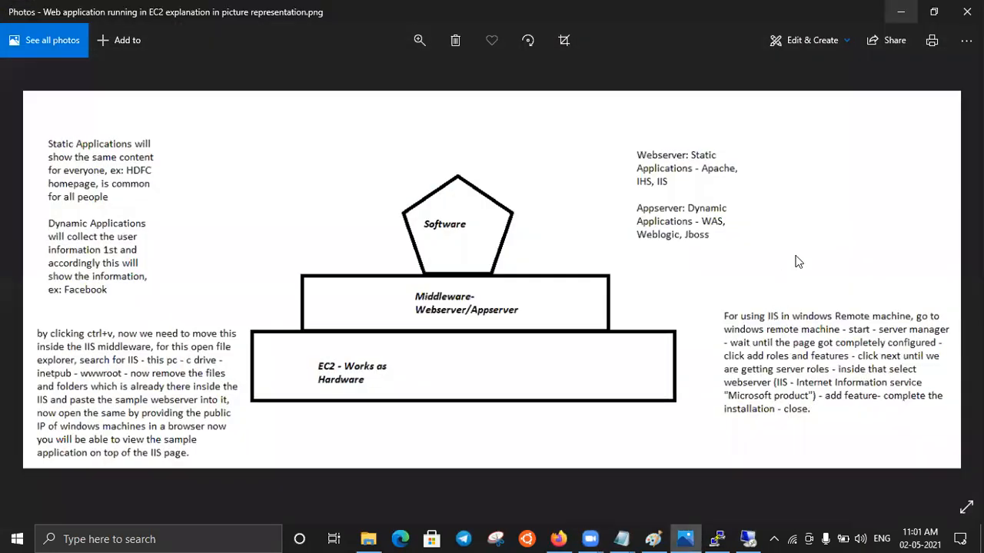
{"action": "key", "text": "super+Down"}
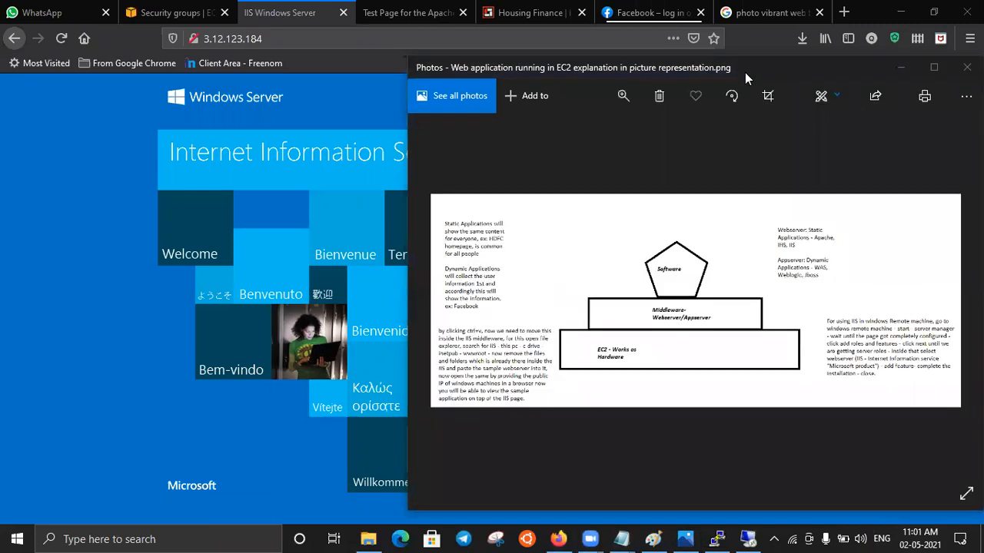
{"action": "left_click_drag", "start_coordinate": [755, 73], "coordinate": [539, 51]}
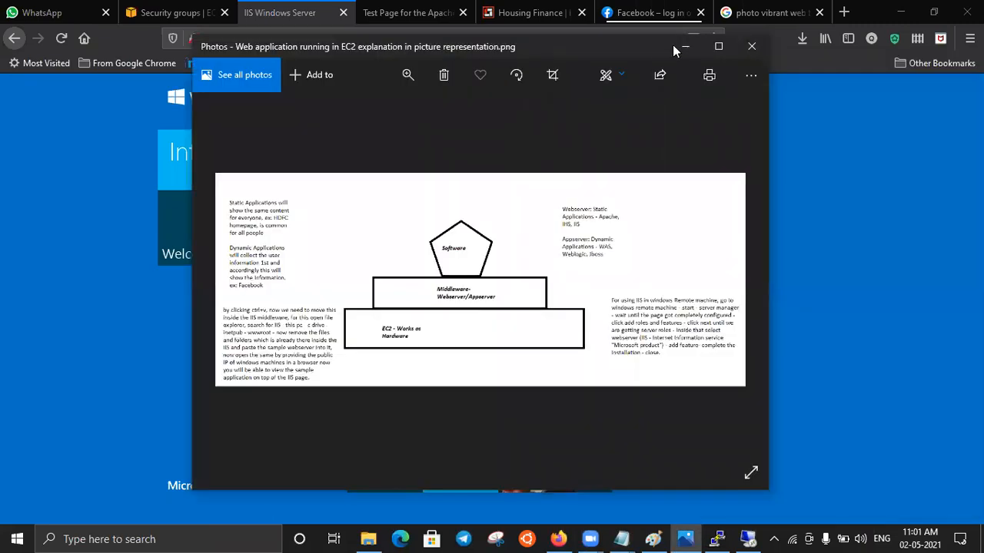
{"action": "left_click", "coordinate": [719, 48]}
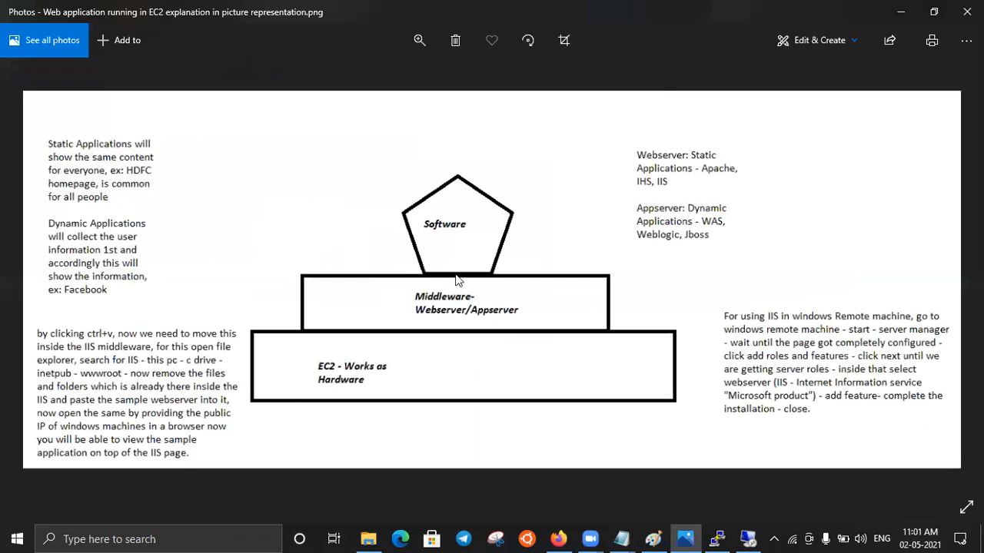
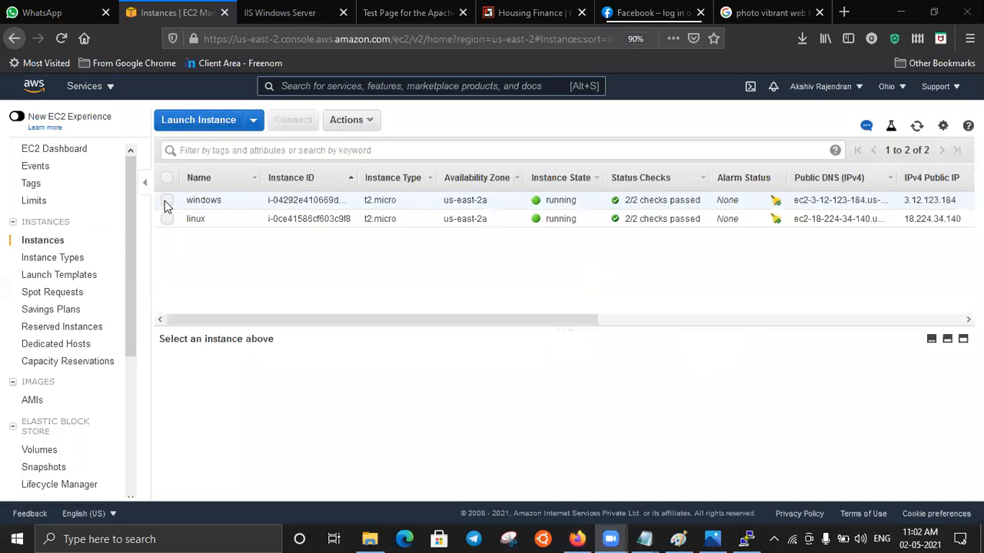
- Copy the windows instance's IPv4 public IP and start a Remote Desktop Connection to 3.12.123.184
{"action": "left_click", "coordinate": [167, 202]}
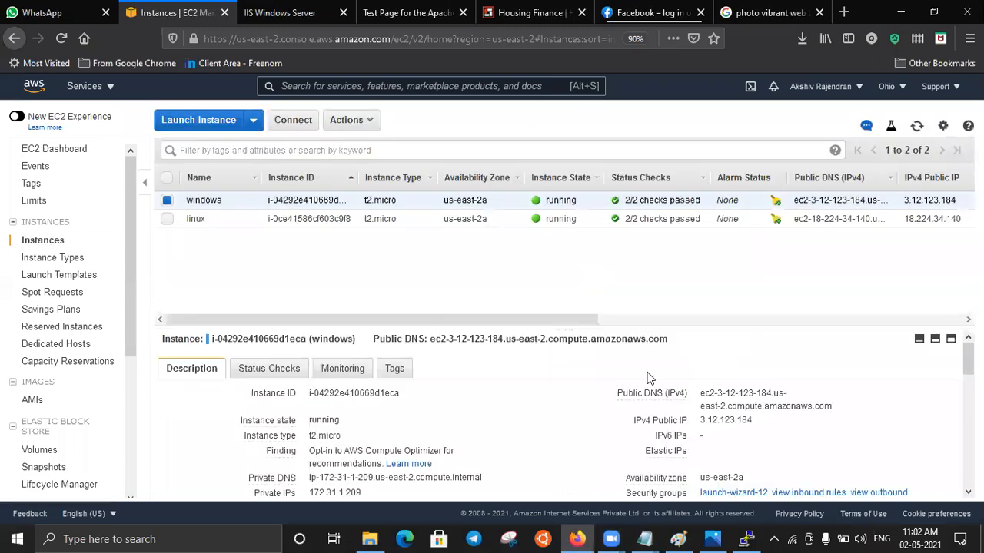
{"action": "left_click", "coordinate": [764, 423]}
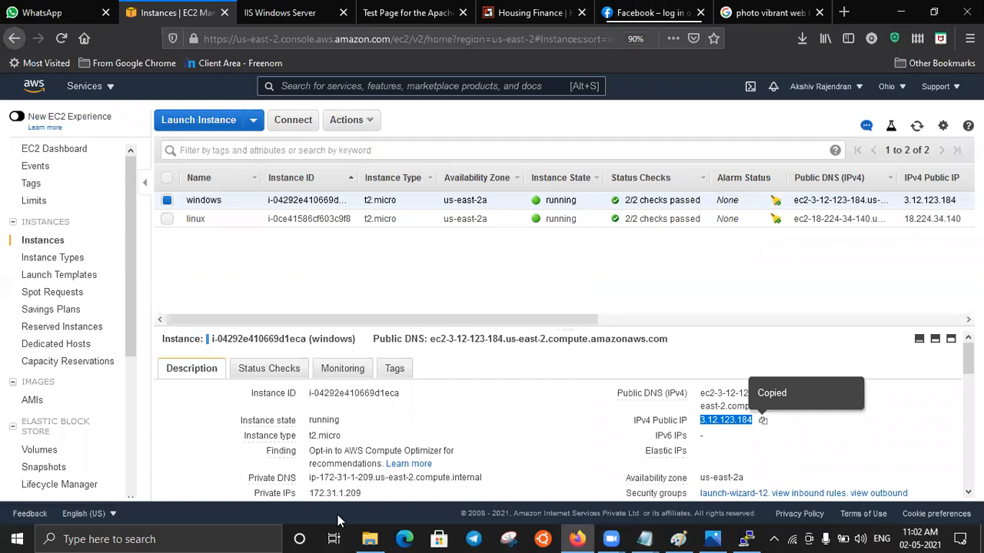
{"action": "left_click", "coordinate": [144, 539]}
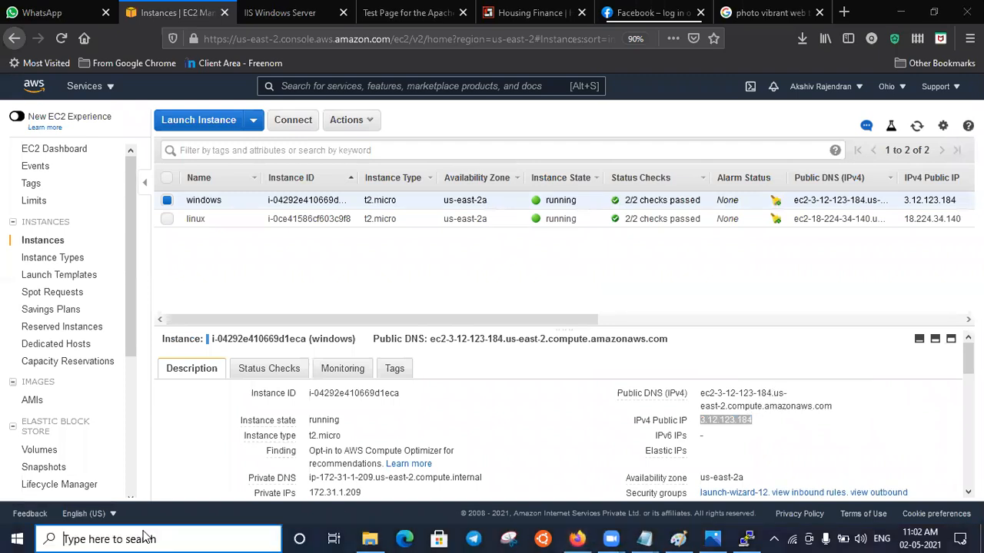
{"action": "type", "text": "remo"}
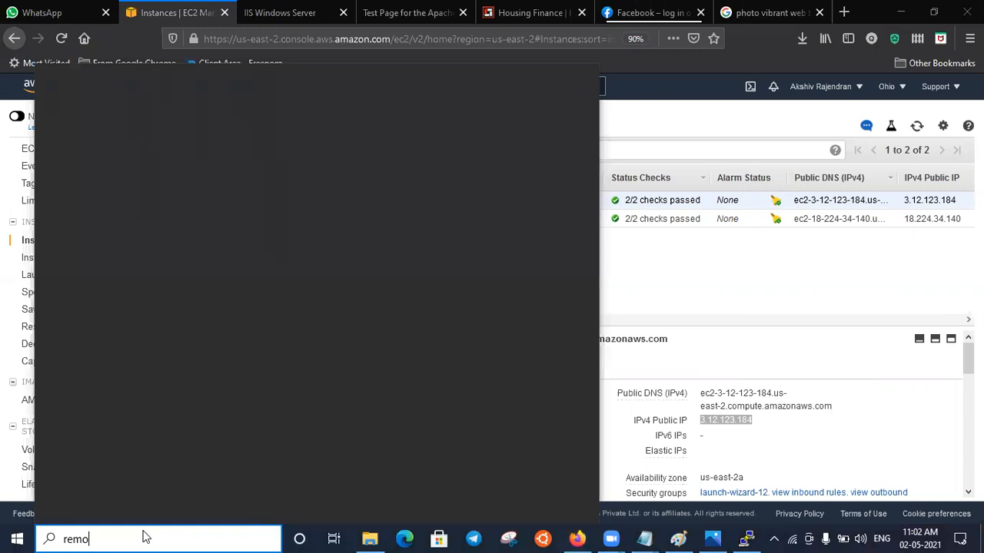
{"action": "type", "text": "te"}
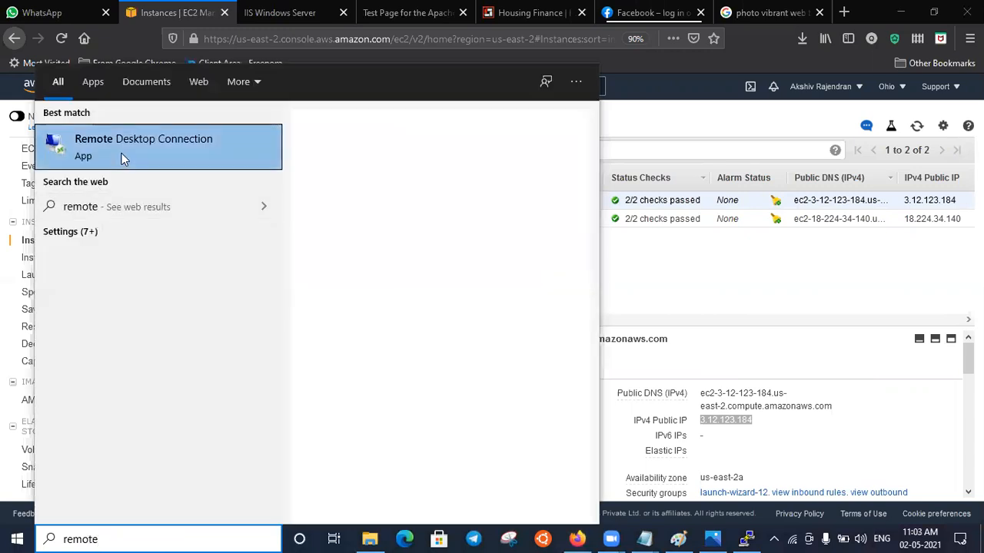
{"action": "left_click", "coordinate": [123, 159]}
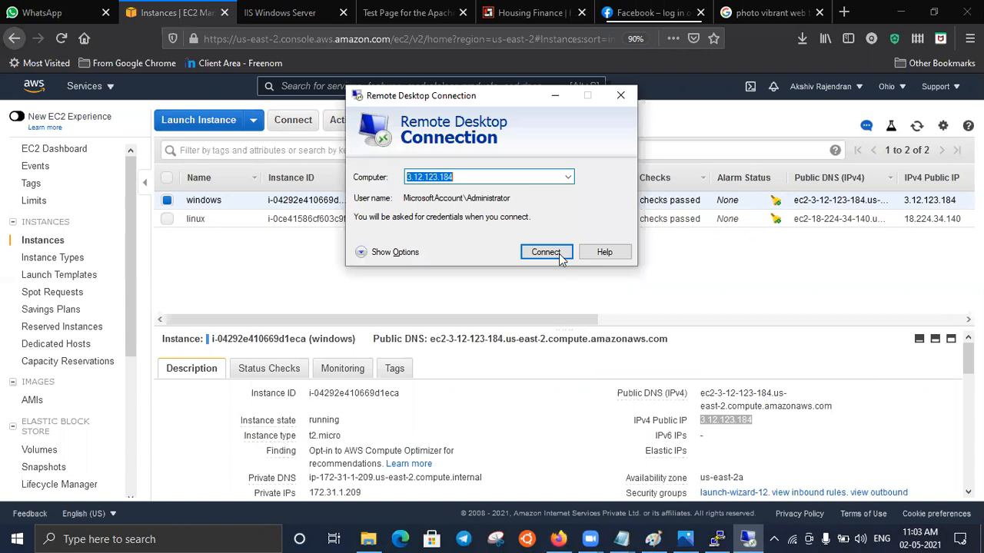
{"action": "left_click", "coordinate": [560, 258]}
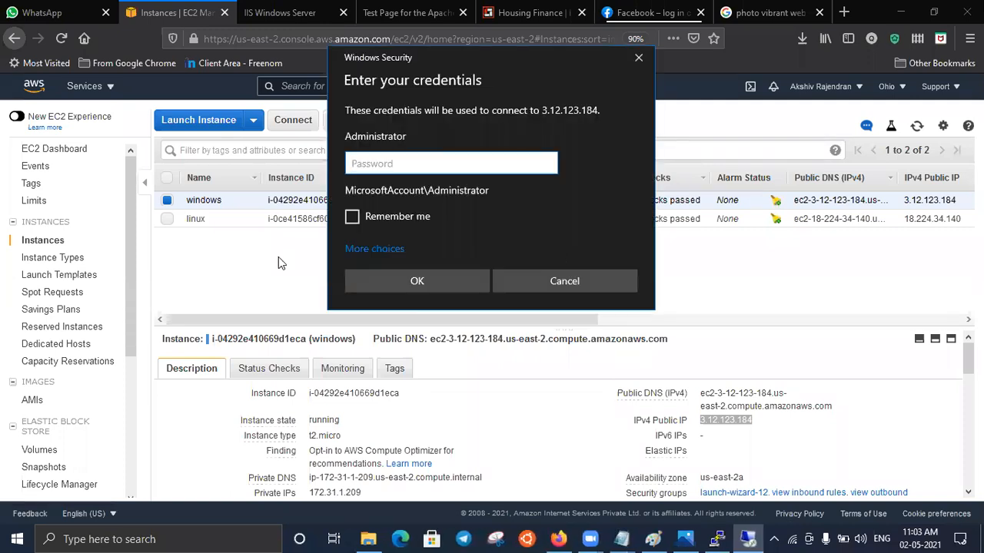
- Decrypt the windows instance's Administrator password in the EC2 console with the 02-05-2021.pem key pair, and copy the password
{"action": "left_click", "coordinate": [286, 123]}
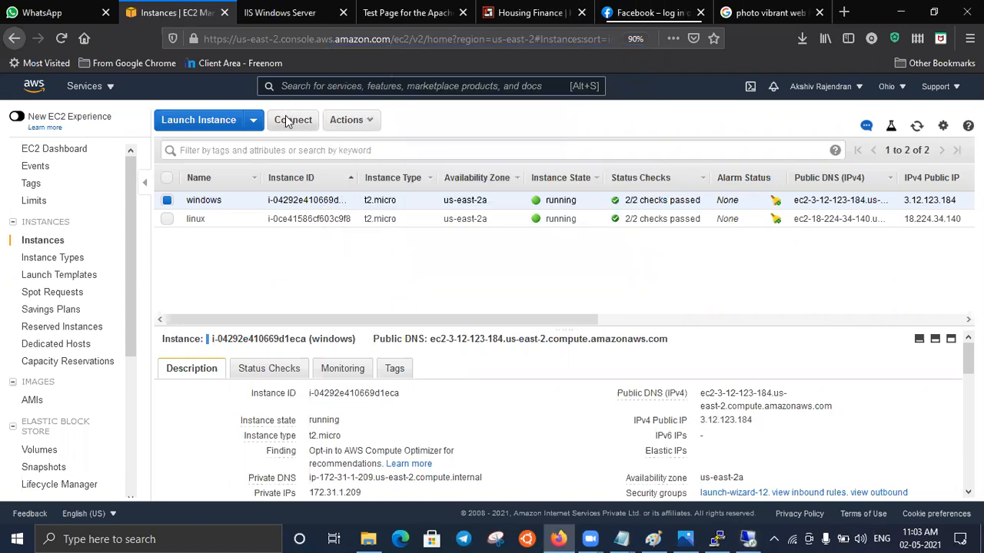
{"action": "left_click", "coordinate": [285, 120]}
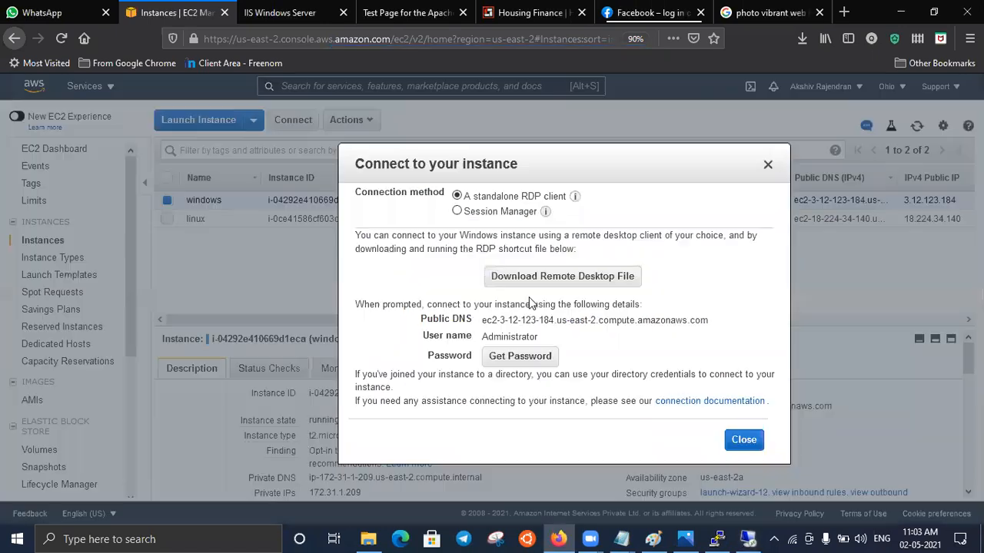
{"action": "left_click", "coordinate": [537, 358]}
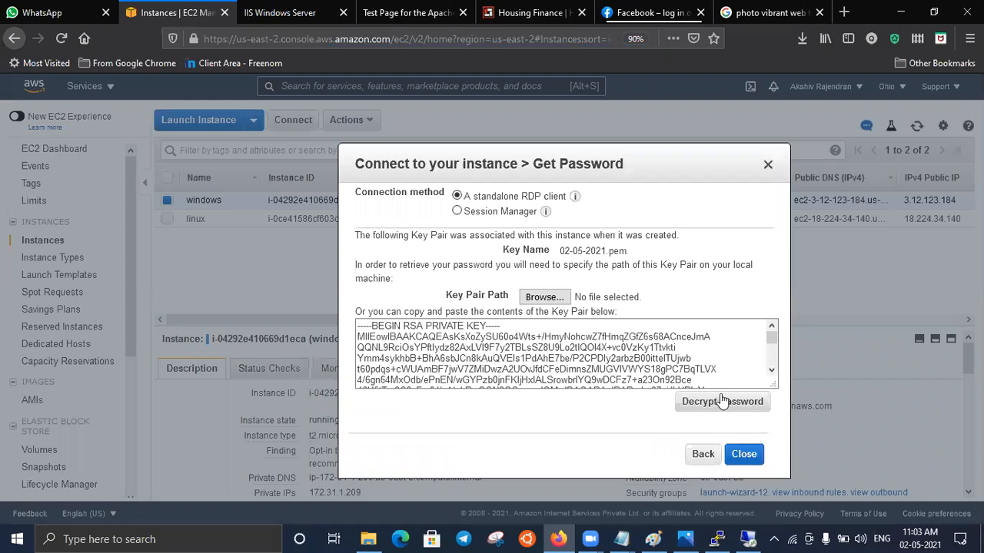
{"action": "left_click", "coordinate": [723, 401]}
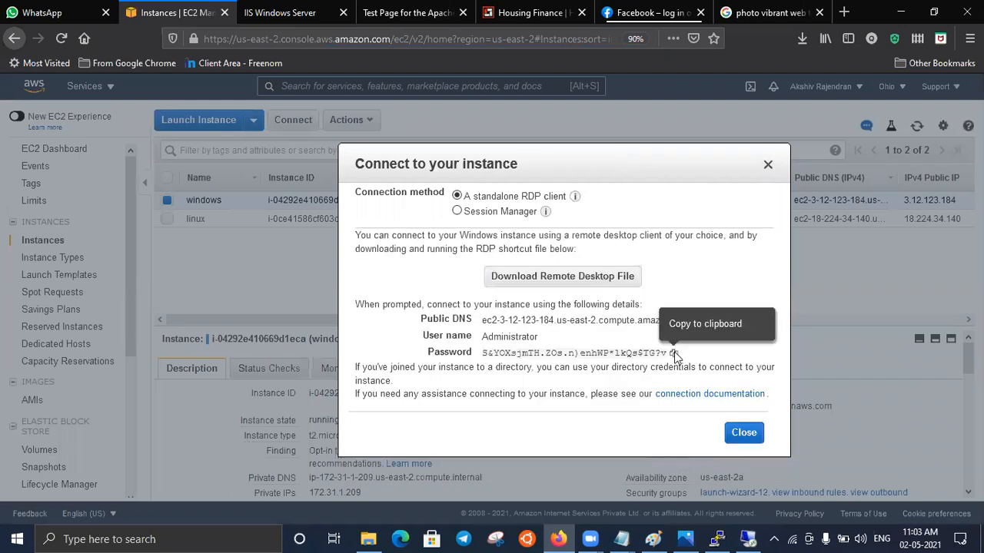
{"action": "left_click", "coordinate": [674, 352]}
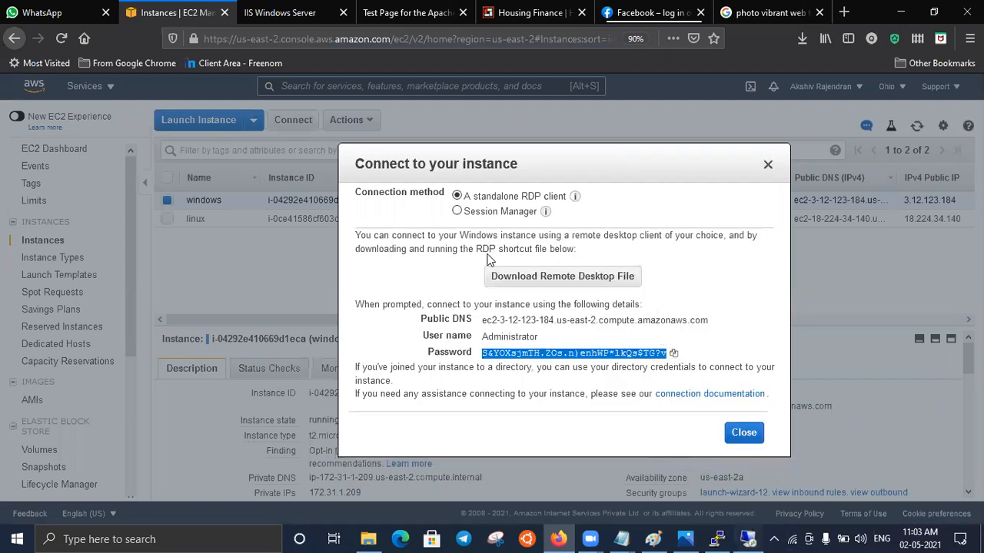
- Log in to the 3.12.123.184 remote session by pasting the Administrator password and accepting the certificate, closing the instance connection details
{"action": "key", "text": "ctrl+v"}
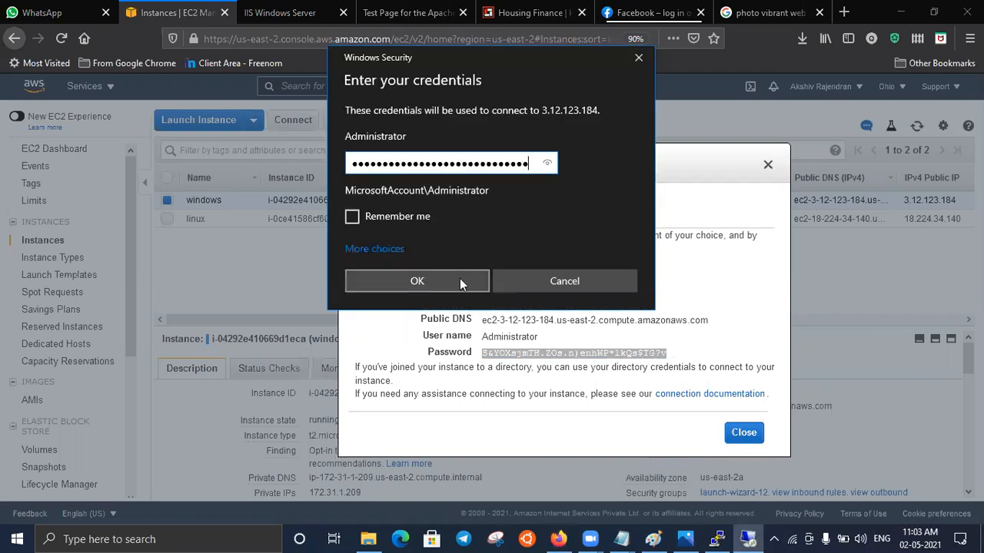
{"action": "key", "text": "Return"}
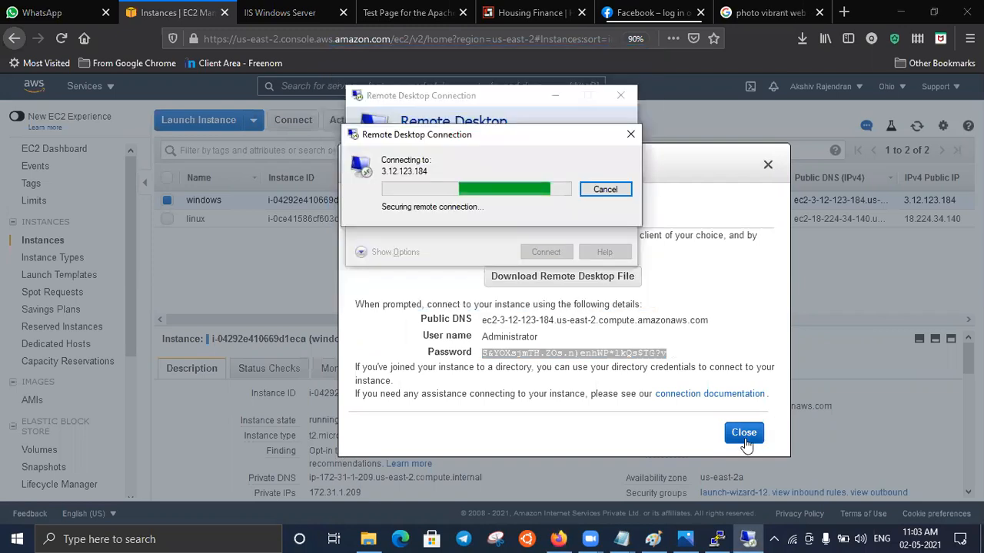
{"action": "left_click", "coordinate": [744, 438]}
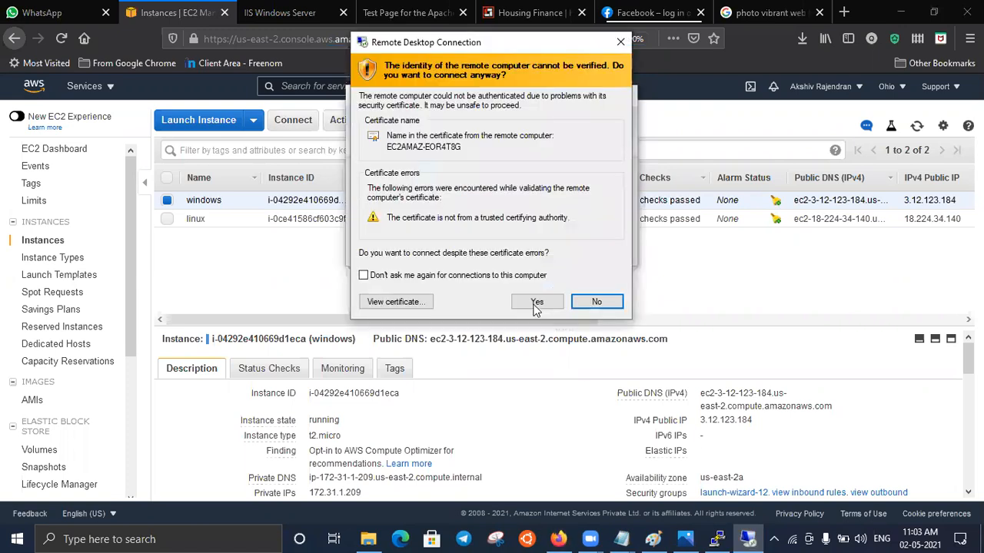
{"action": "left_click", "coordinate": [537, 302]}
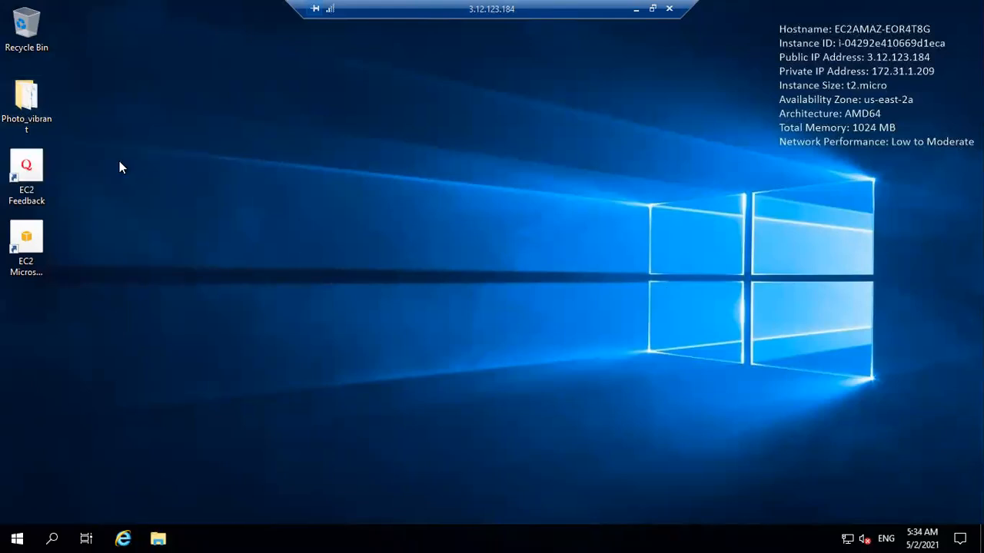
- Open the C:\inetpub\wwwroot folder in File Explorer on the remote machine
{"action": "left_click", "coordinate": [158, 534]}
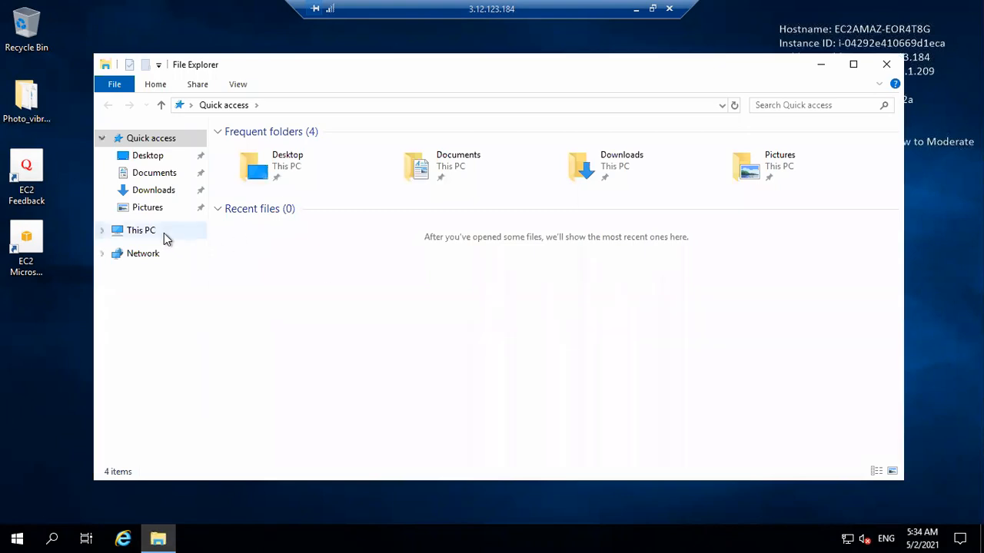
{"action": "left_click", "coordinate": [142, 231]}
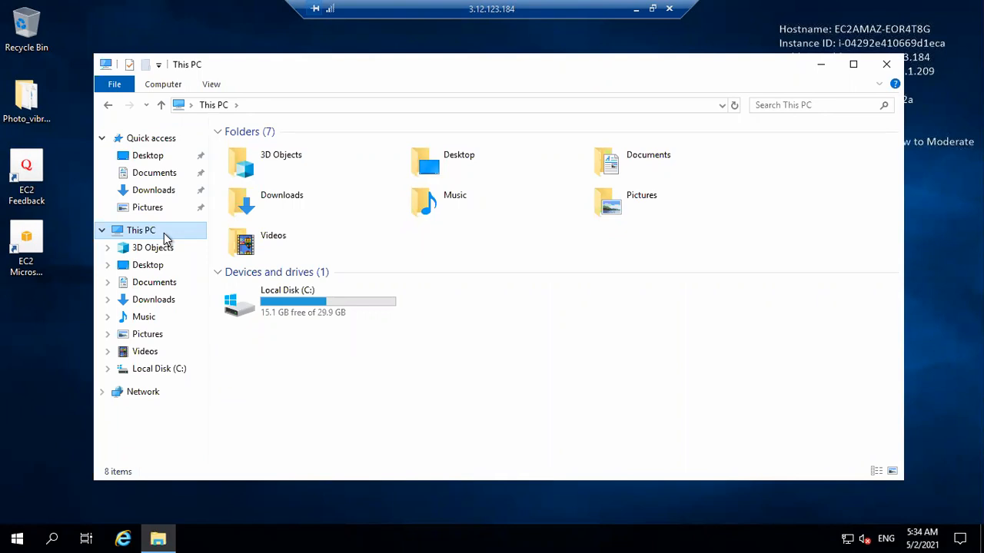
{"action": "double_click", "coordinate": [342, 318]}
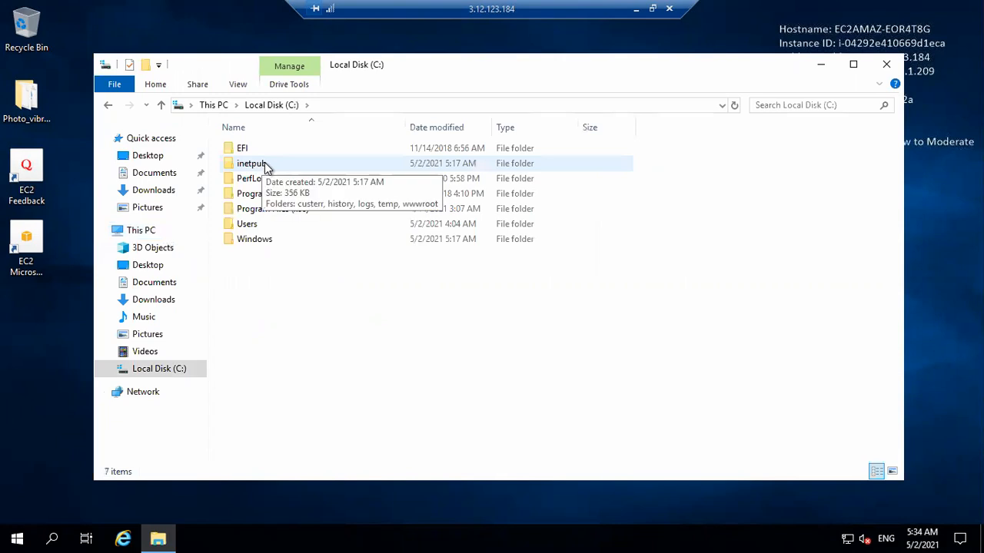
{"action": "double_click", "coordinate": [264, 164]}
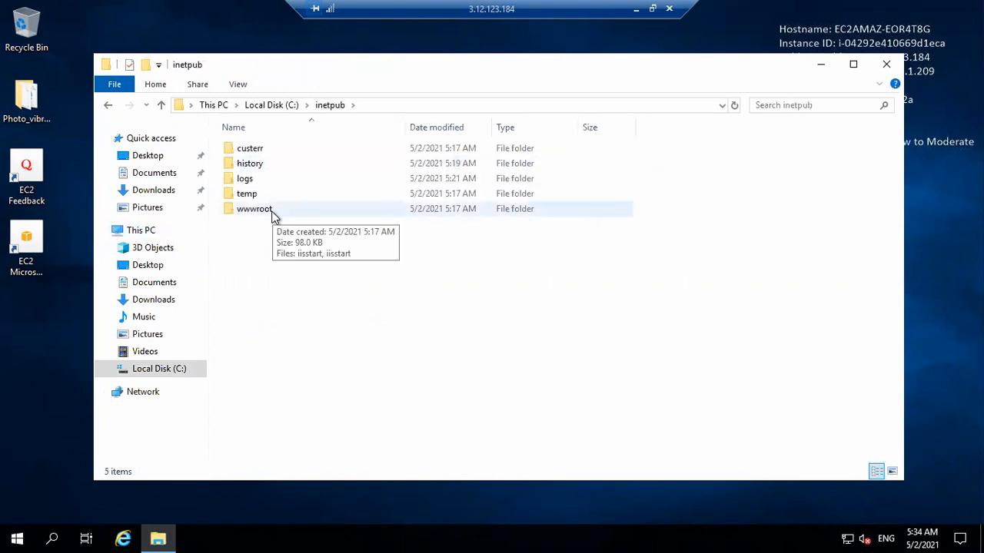
{"action": "double_click", "coordinate": [273, 214]}
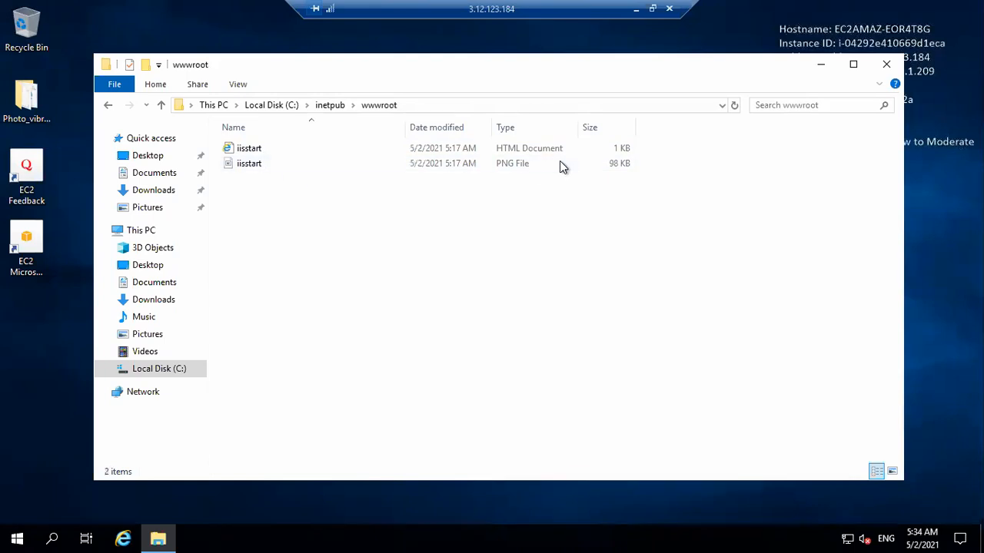
- Examine the default host path C:\inetpub\wwwroot in the Class 2 Application Engg notes, and return to the remote session
{"action": "left_click", "coordinate": [636, 9]}
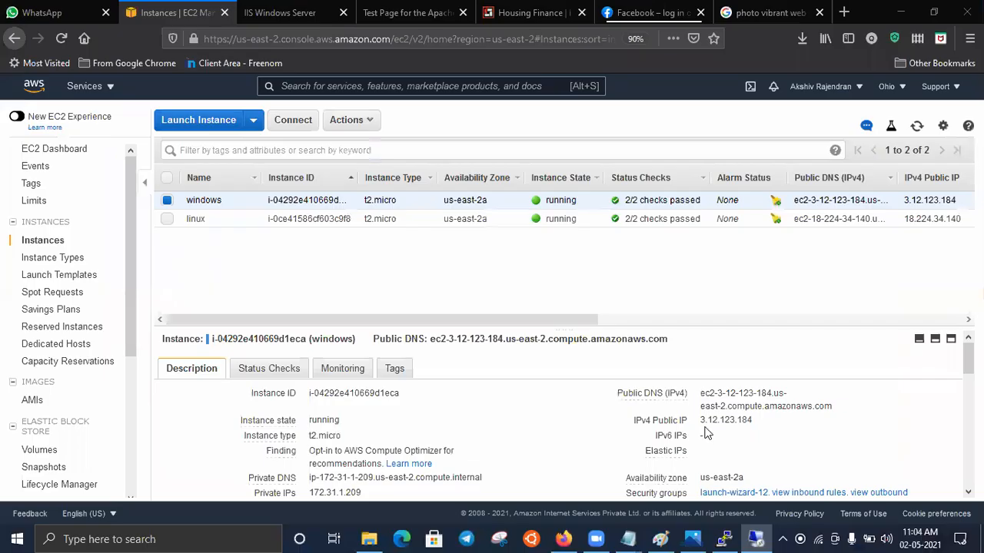
{"action": "mouse_move", "coordinate": [611, 539]}
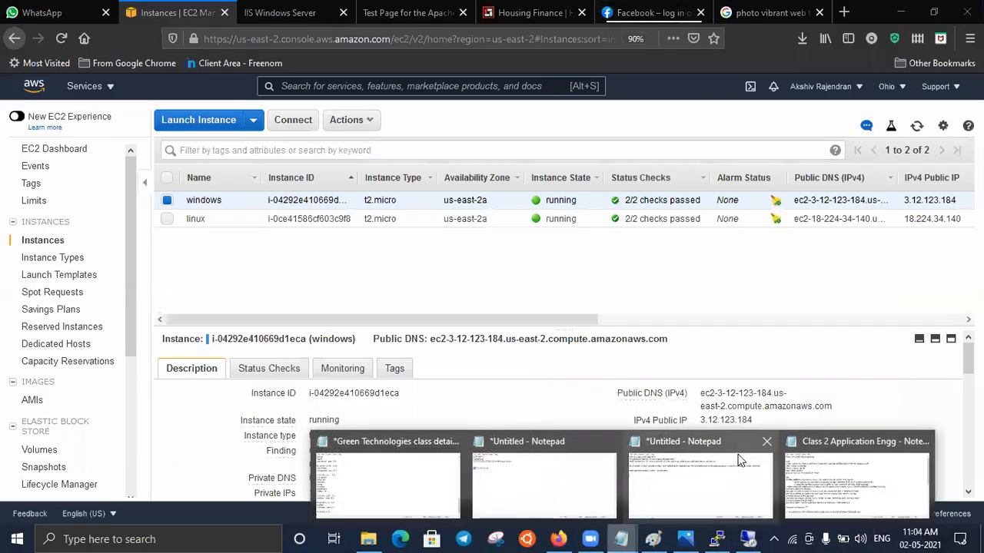
{"action": "left_click", "coordinate": [849, 481]}
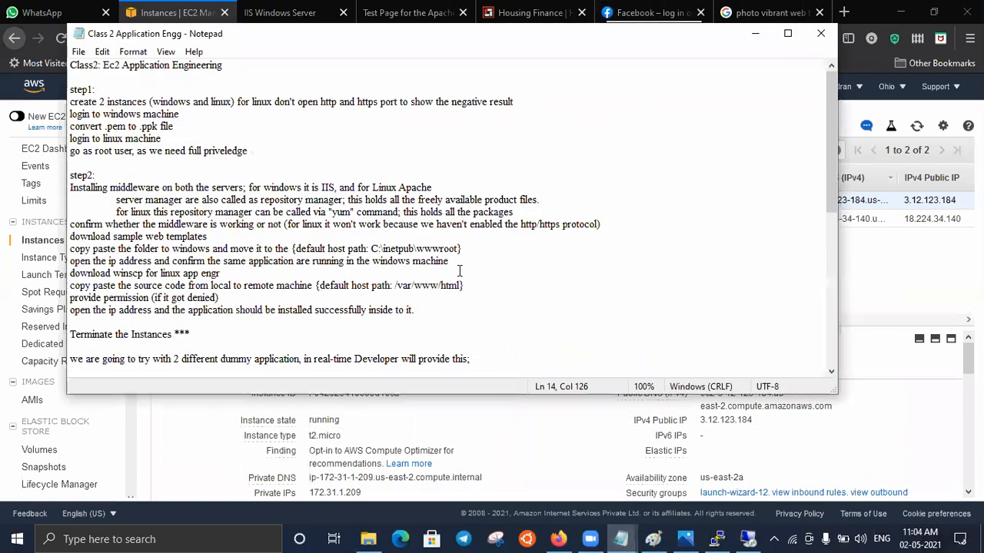
{"action": "left_click_drag", "start_coordinate": [371, 249], "coordinate": [459, 249]}
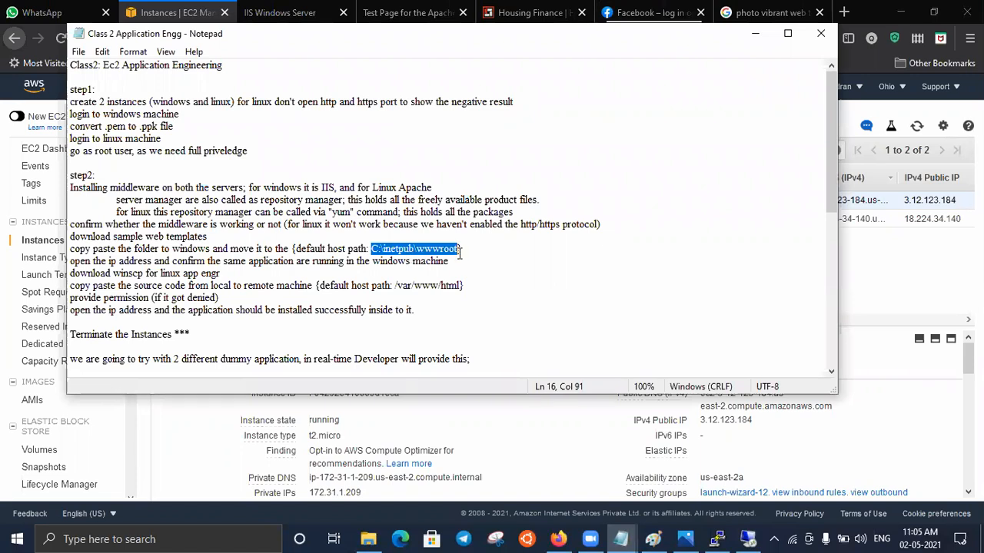
{"action": "left_click", "coordinate": [756, 34]}
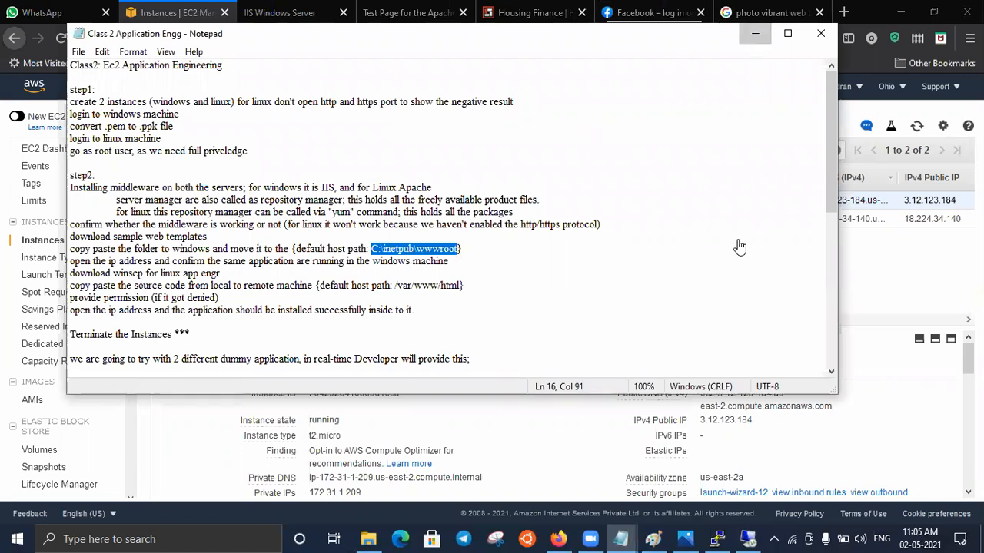
{"action": "left_click", "coordinate": [747, 539]}
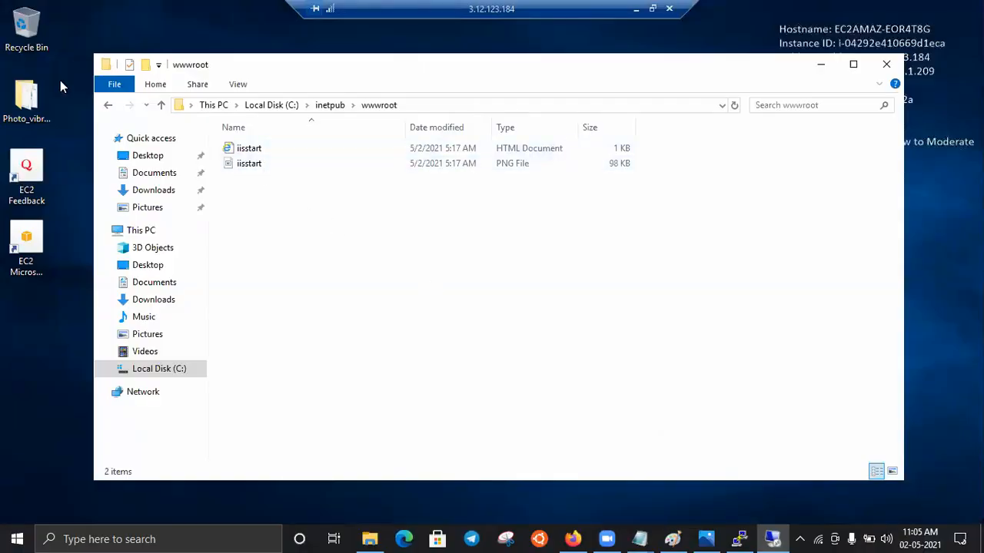
- Copy all files and folders from the desktop's Photo_vibrant folder into C:\inetpub\wwwroot
{"action": "left_click", "coordinate": [35, 96]}
{"action": "double_click", "coordinate": [35, 96]}
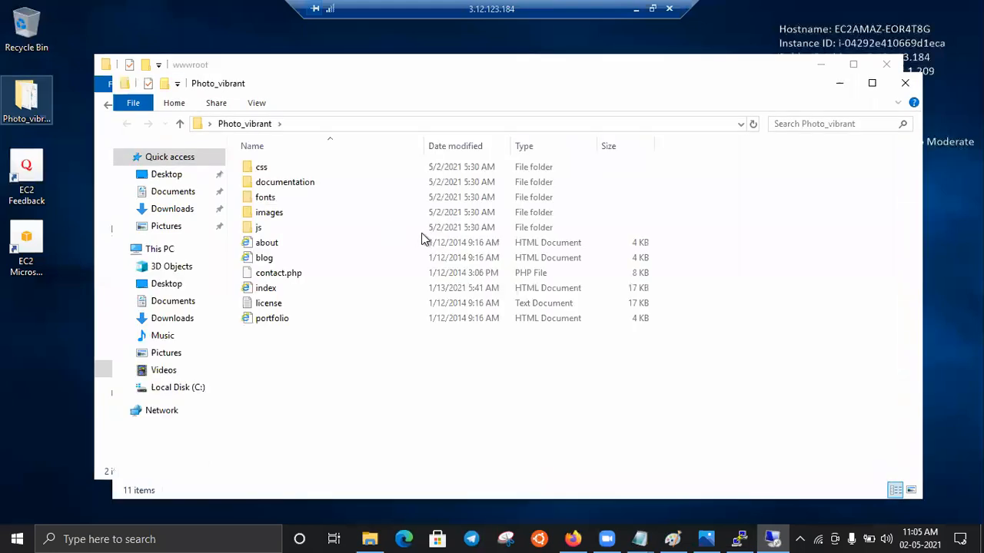
{"action": "key", "text": "ctrl+a"}
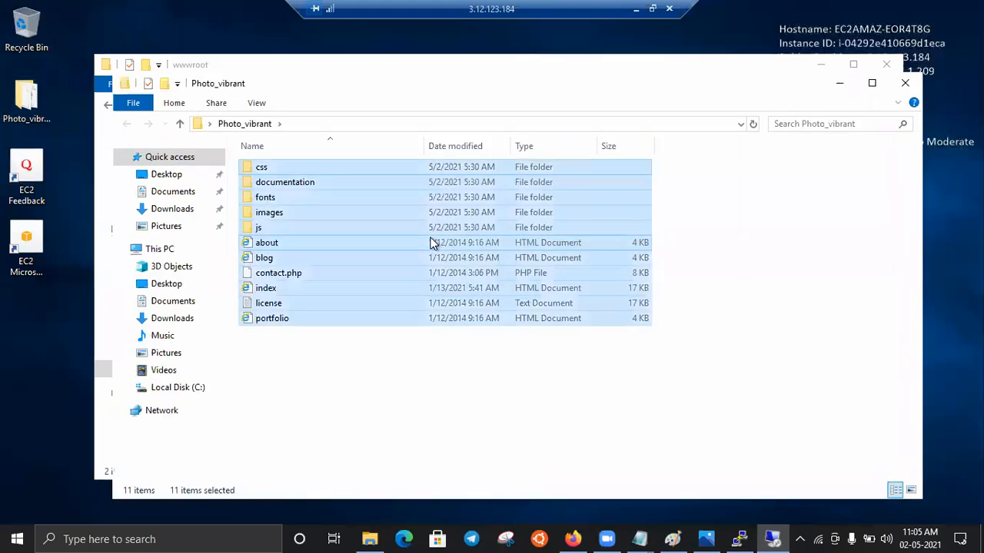
{"action": "left_click", "coordinate": [838, 83]}
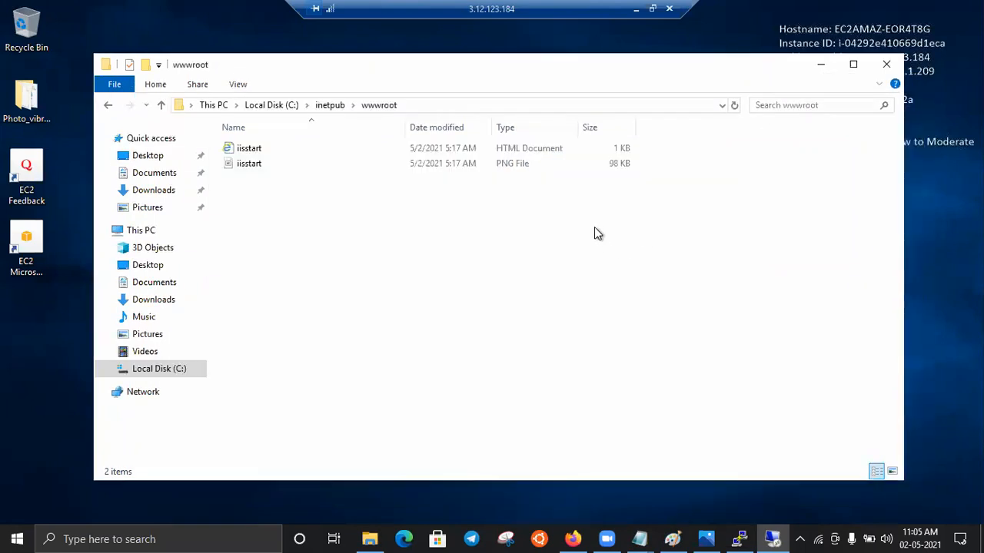
{"action": "key", "text": "ctrl+v"}
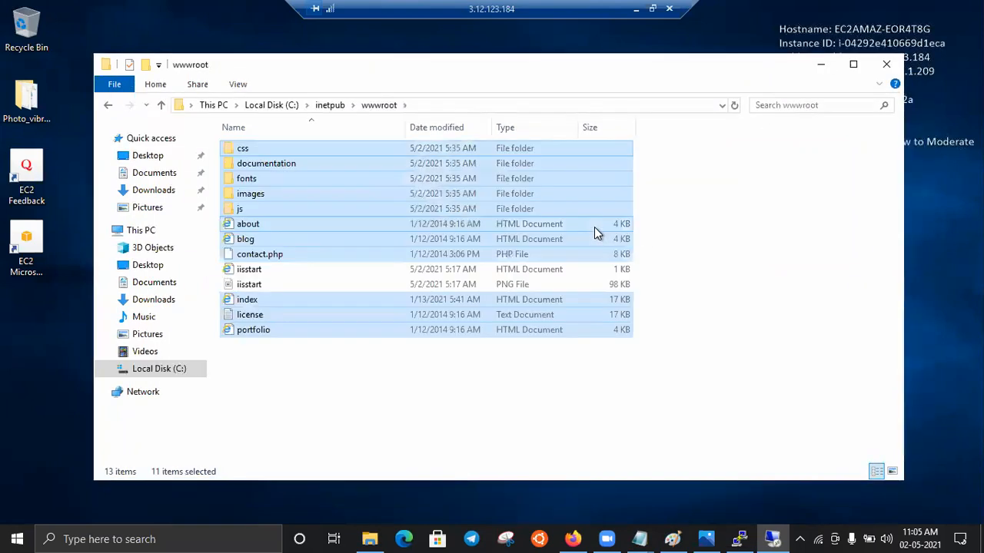
{"action": "left_click", "coordinate": [733, 290]}
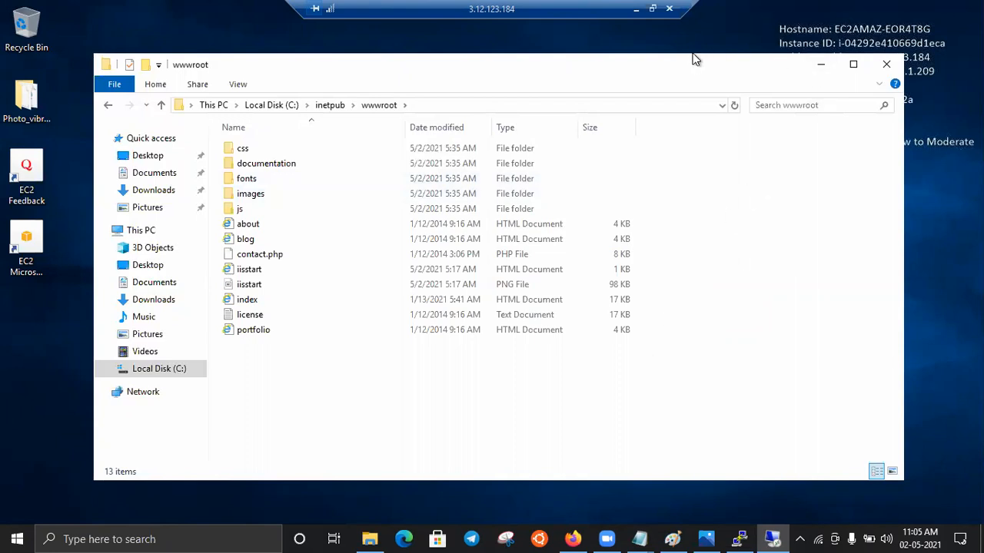
- Review the EC2 web application diagram in Photos, and switch from the remote session to the 3.12.123.184 page in Firefox
{"action": "left_click", "coordinate": [704, 539]}
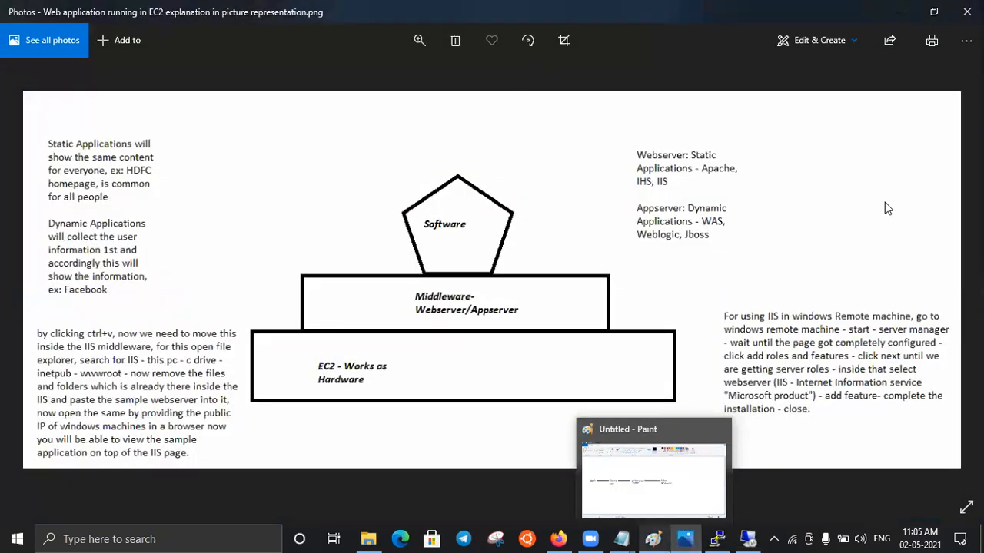
{"action": "left_click", "coordinate": [901, 12]}
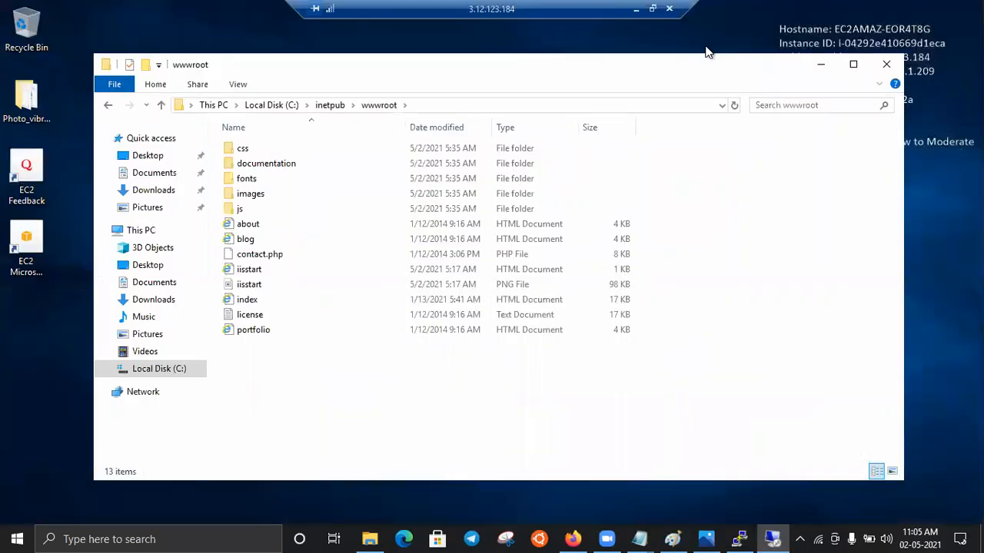
{"action": "left_click", "coordinate": [636, 11]}
{"action": "left_click", "coordinate": [292, 14]}
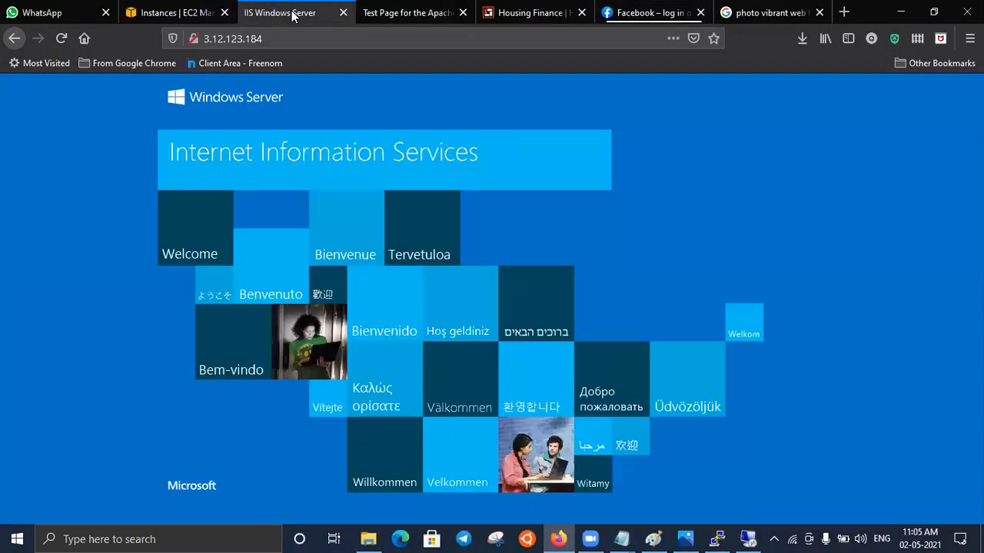
- Reload the 3.12.123.184 page, and examine the /var/www/html/ content directory named on the 18.224.34.140 Apache test page
{"action": "left_click", "coordinate": [61, 37]}
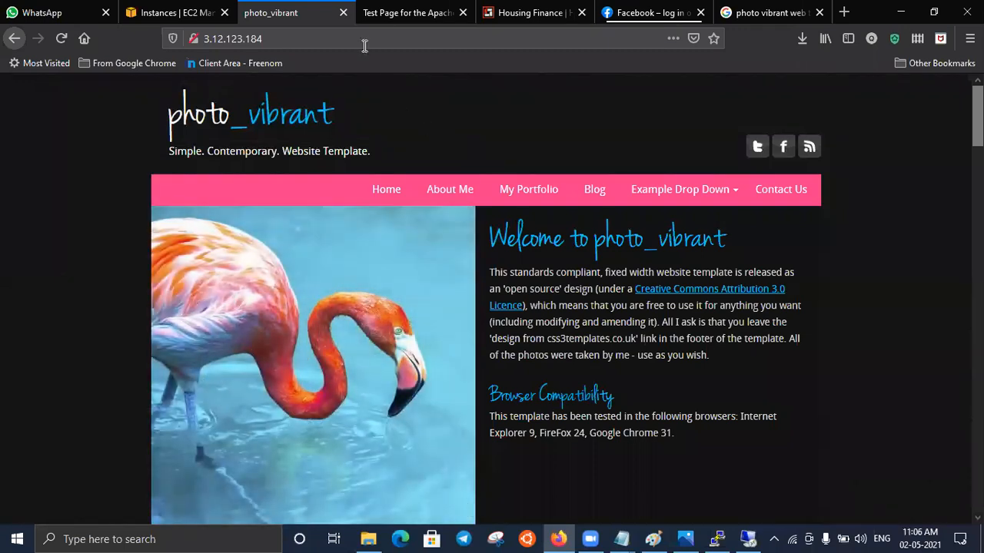
{"action": "left_click", "coordinate": [404, 12]}
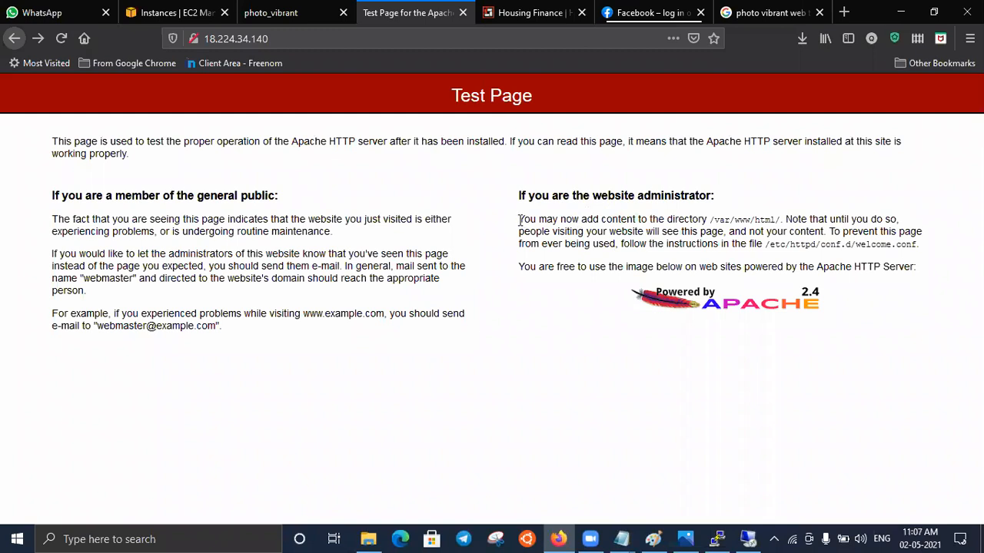
{"action": "left_click_drag", "start_coordinate": [519, 221], "coordinate": [648, 219]}
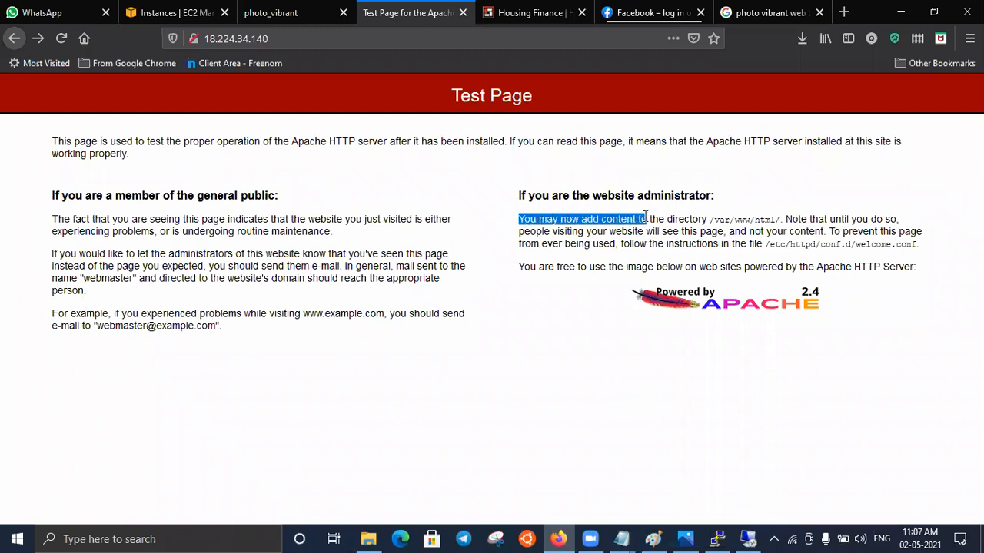
{"action": "left_click_drag", "start_coordinate": [710, 219], "coordinate": [781, 220]}
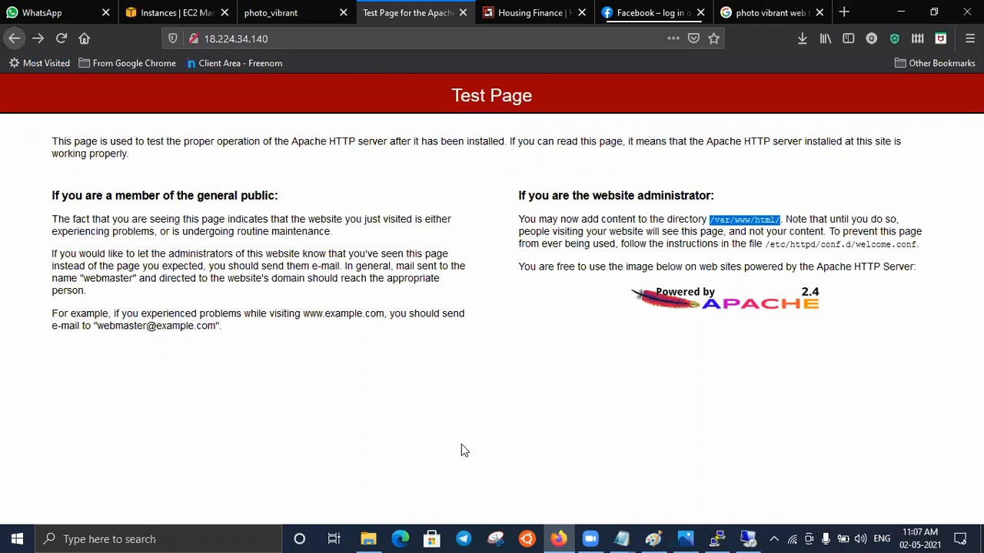
- Look up the official WinSCP download page in a new tab, examine its download options, and close the tab
{"action": "left_click", "coordinate": [843, 11]}
{"action": "left_click", "coordinate": [377, 39]}
{"action": "type", "text": "w"}
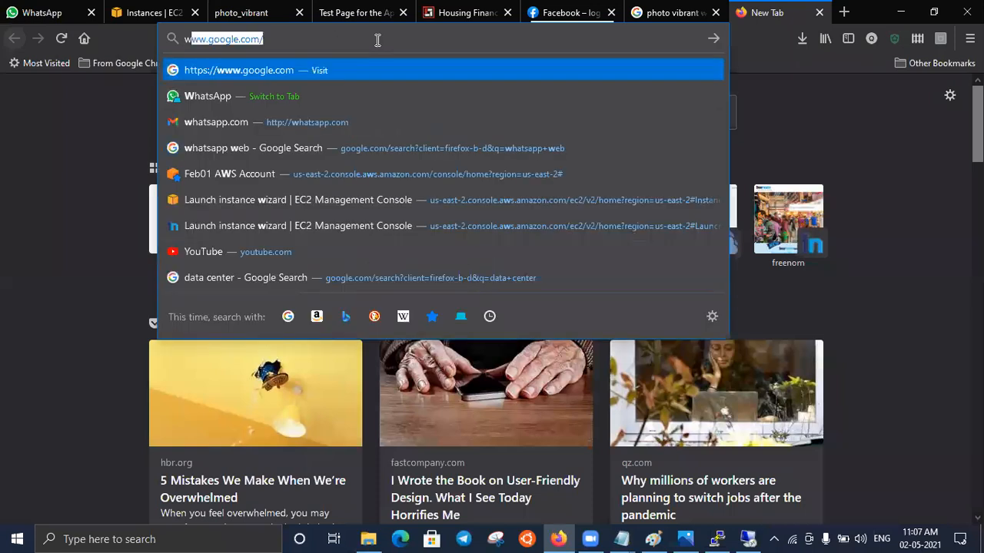
{"action": "type", "text": "inscp"}
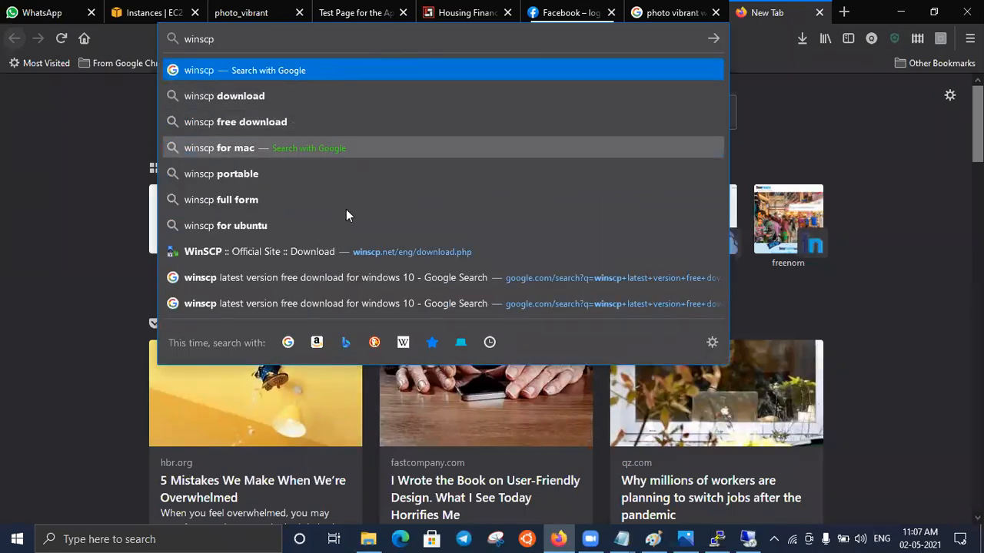
{"action": "left_click", "coordinate": [340, 254]}
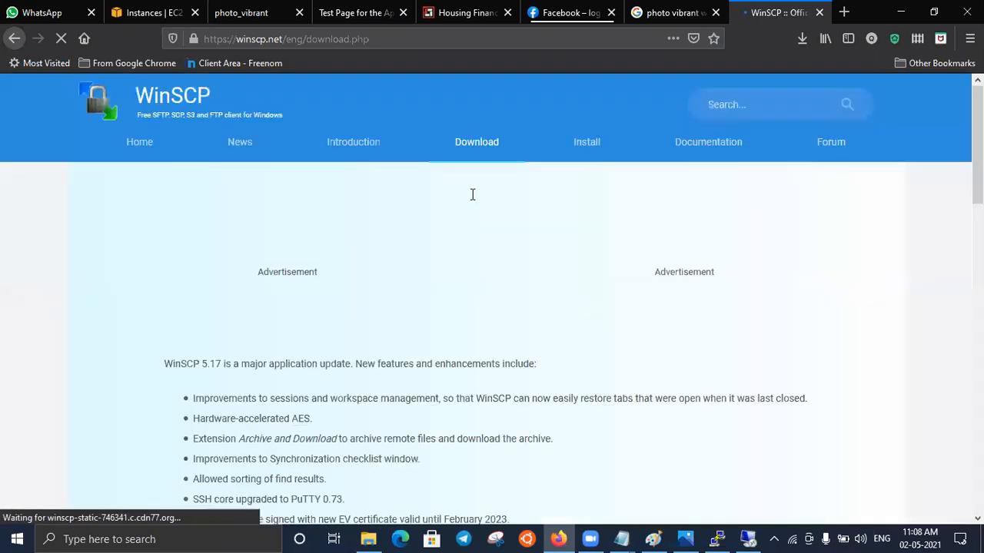
{"action": "scroll", "coordinate": [916, 215], "scroll_direction": "down", "scroll_amount": 1}
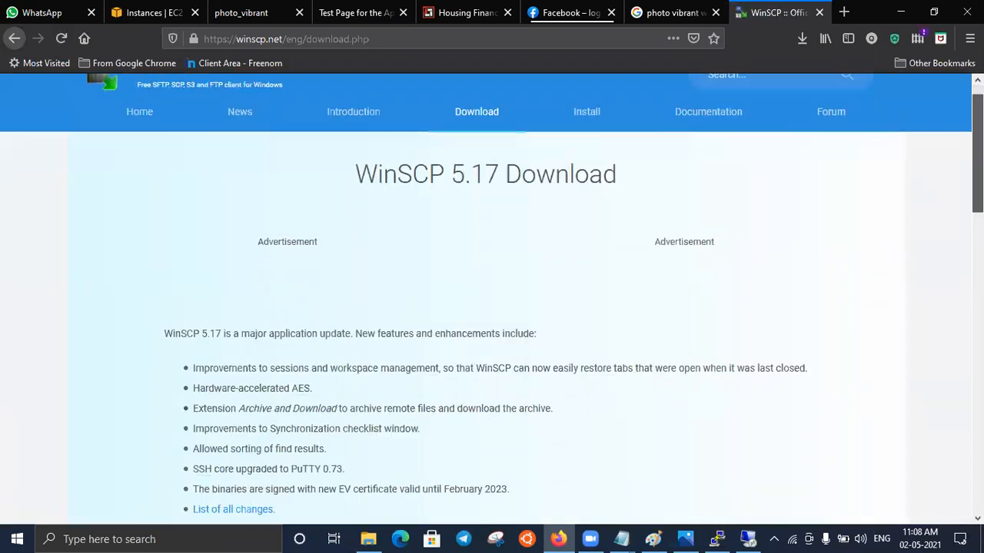
{"action": "scroll", "coordinate": [472, 275], "scroll_direction": "down", "scroll_amount": 5}
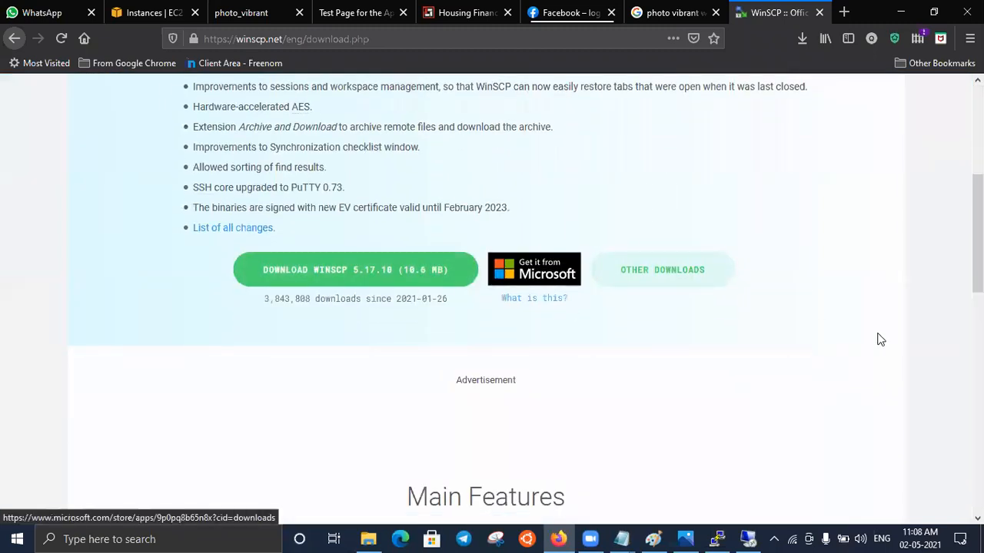
{"action": "left_click", "coordinate": [821, 13]}
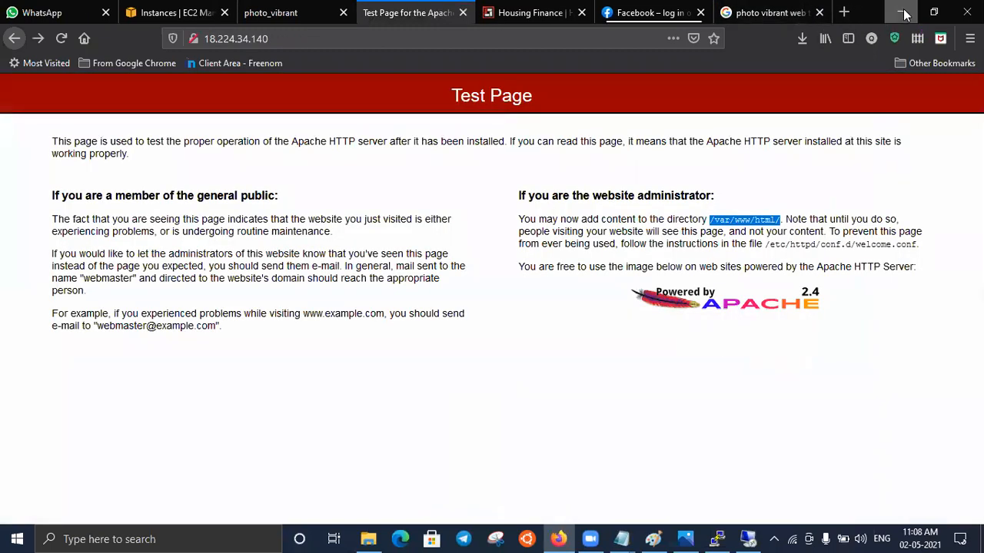
- Minimize the browser and launch WinSCP from the desktop
{"action": "left_click", "coordinate": [904, 13]}
{"action": "left_click", "coordinate": [903, 12]}
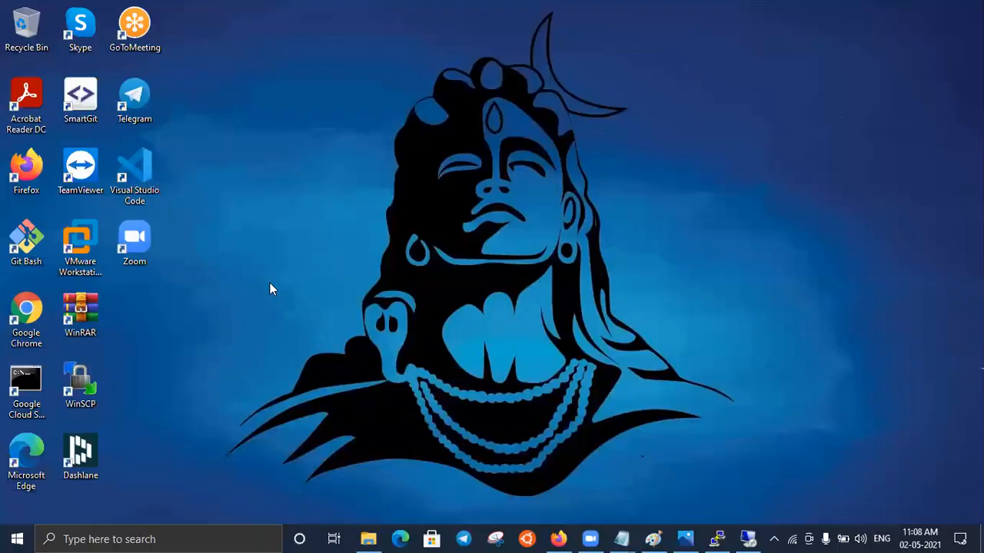
{"action": "double_click", "coordinate": [89, 391]}
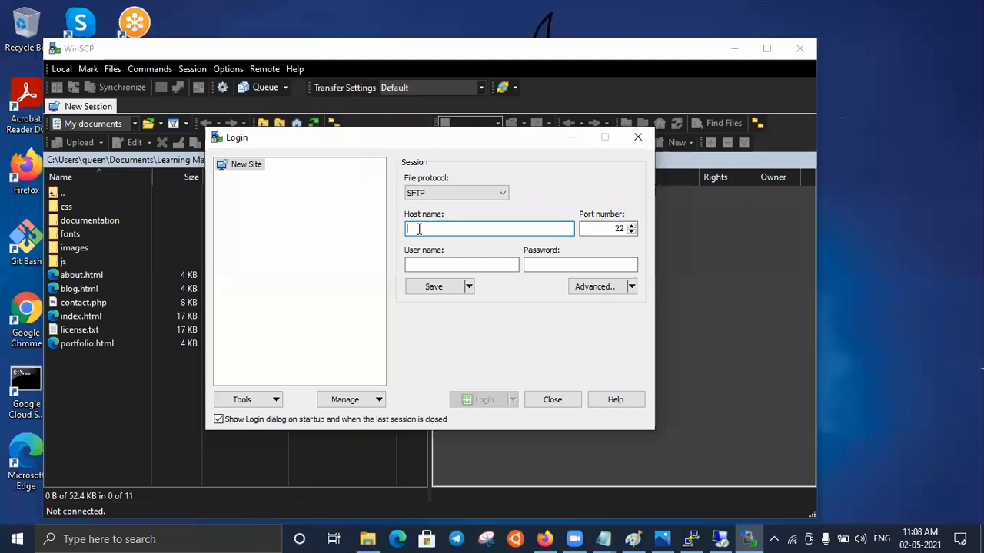
- Copy the linux instance's IPv4 public IP from the EC2 console in Firefox, and return to the WinSCP login dialog
{"action": "left_click", "coordinate": [544, 538]}
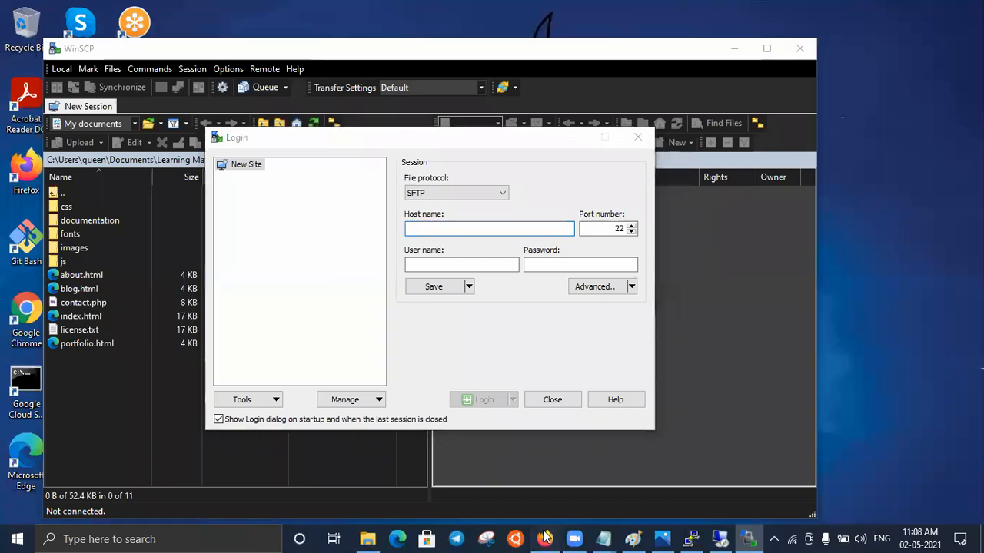
{"action": "left_click", "coordinate": [202, 13]}
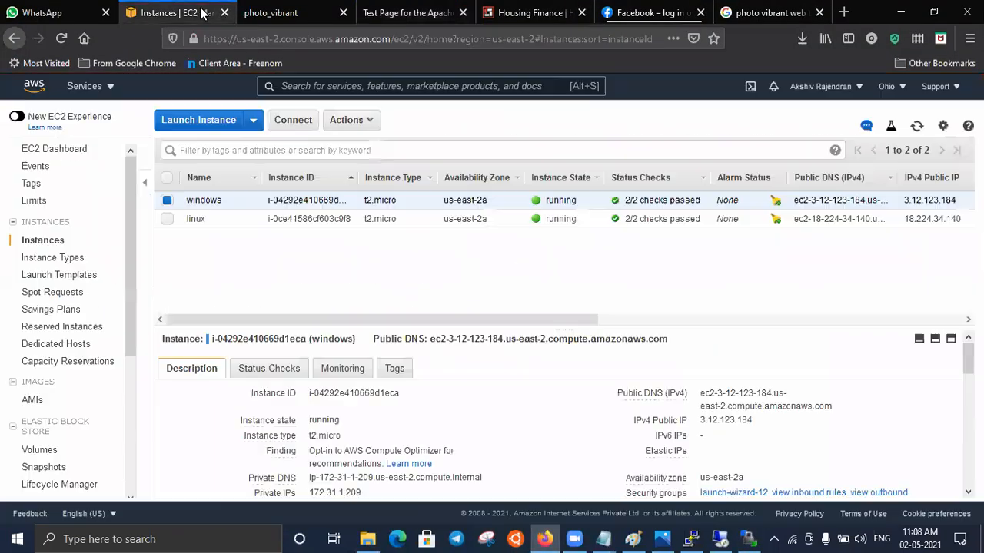
{"action": "left_click", "coordinate": [167, 220]}
{"action": "left_click", "coordinate": [167, 201]}
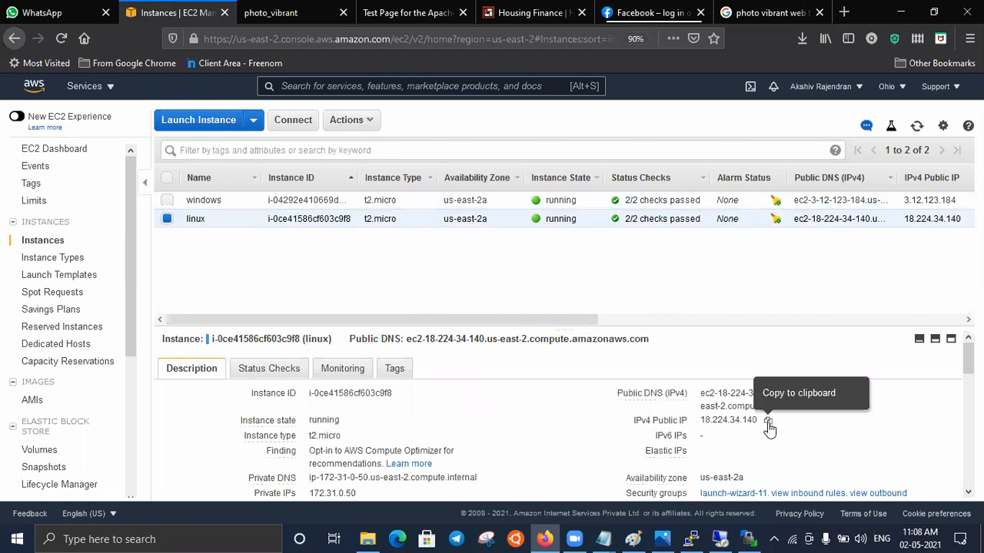
{"action": "left_click", "coordinate": [768, 422]}
{"action": "left_click", "coordinate": [748, 539]}
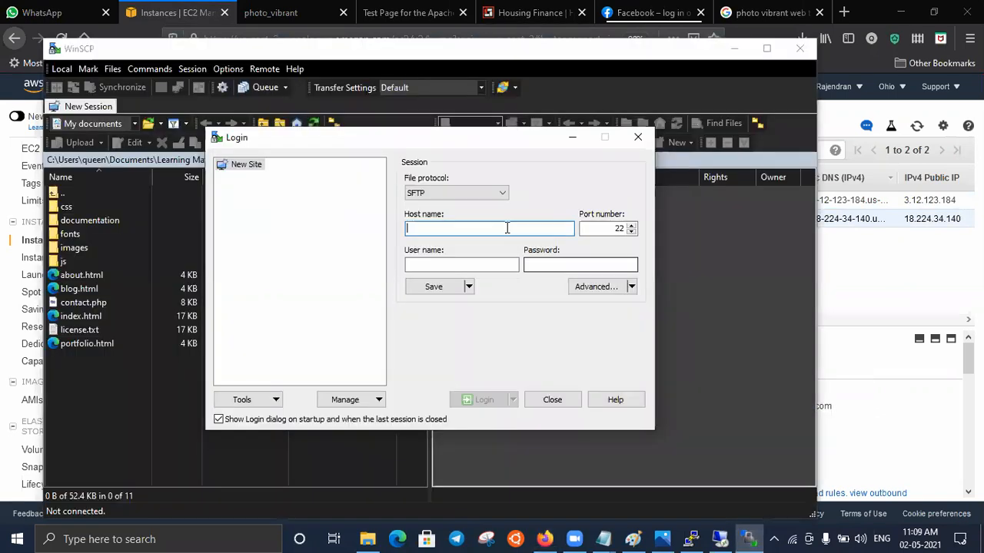
- Set the SFTP session's host name to 18.224.34.140 and its user name to ec2-user
{"action": "key", "text": "ctrl+v"}
{"action": "left_click", "coordinate": [503, 265]}
{"action": "type", "text": "ec2-user"}
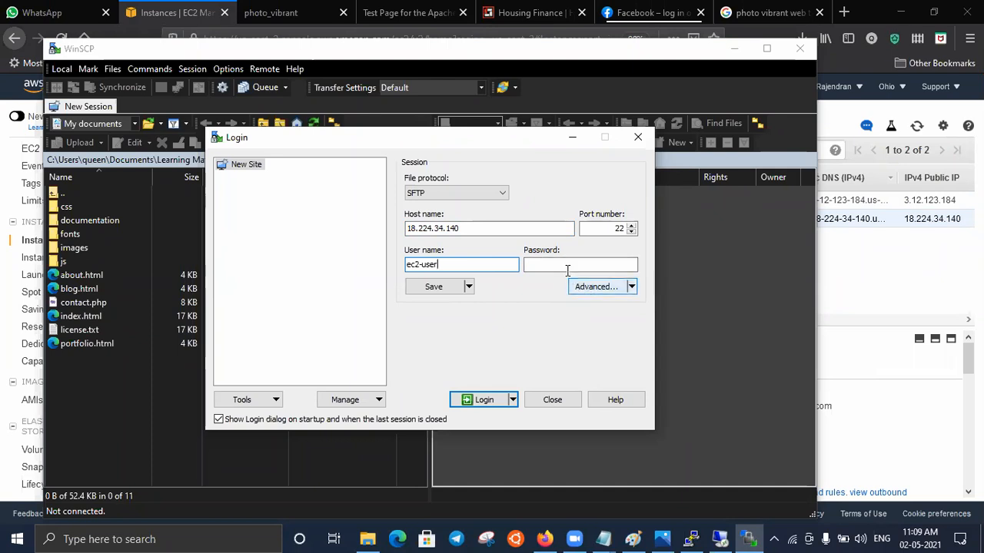
- Select 02-05-2021.ppk from Downloads as the SSH private key file, log in to the server, and accept its host key
{"action": "left_click", "coordinate": [585, 288]}
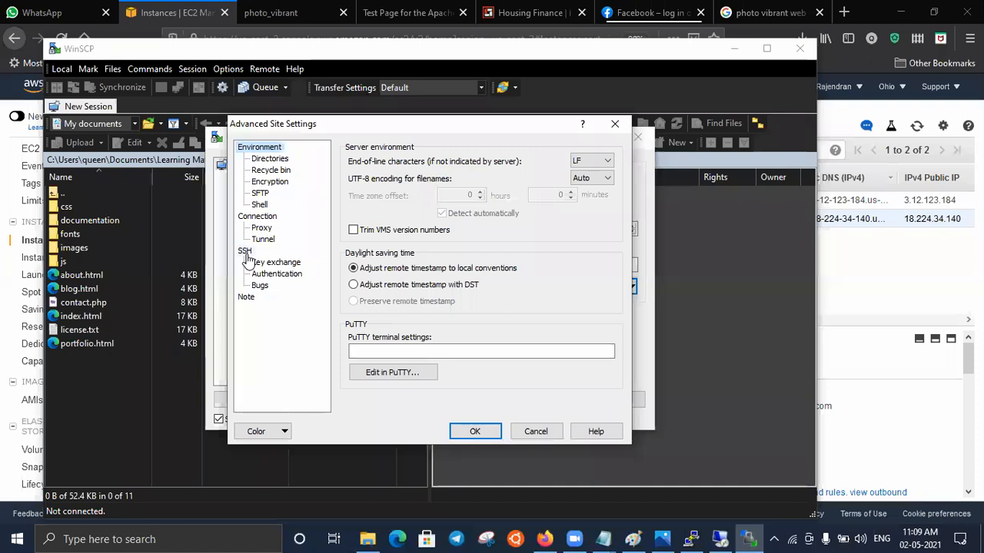
{"action": "left_click", "coordinate": [277, 274]}
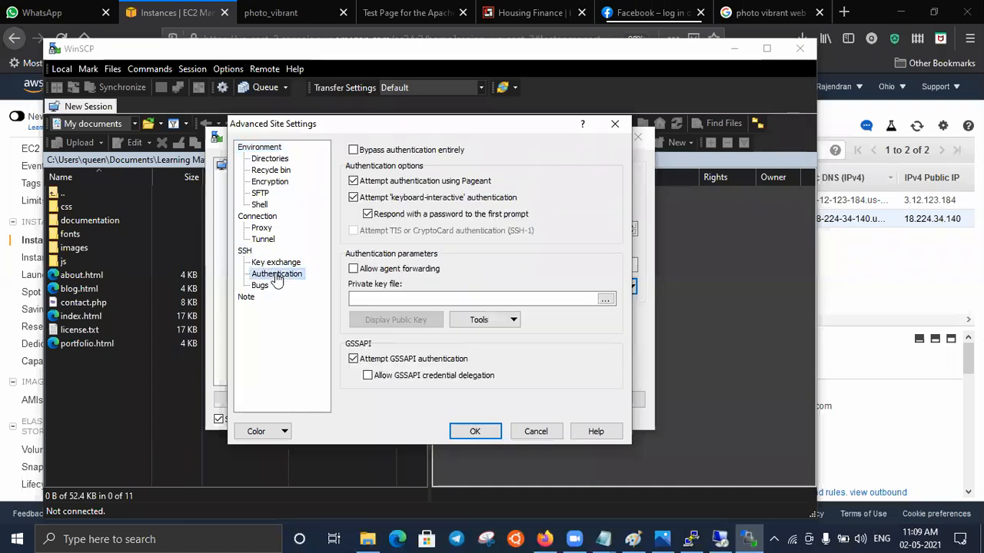
{"action": "left_click", "coordinate": [605, 299]}
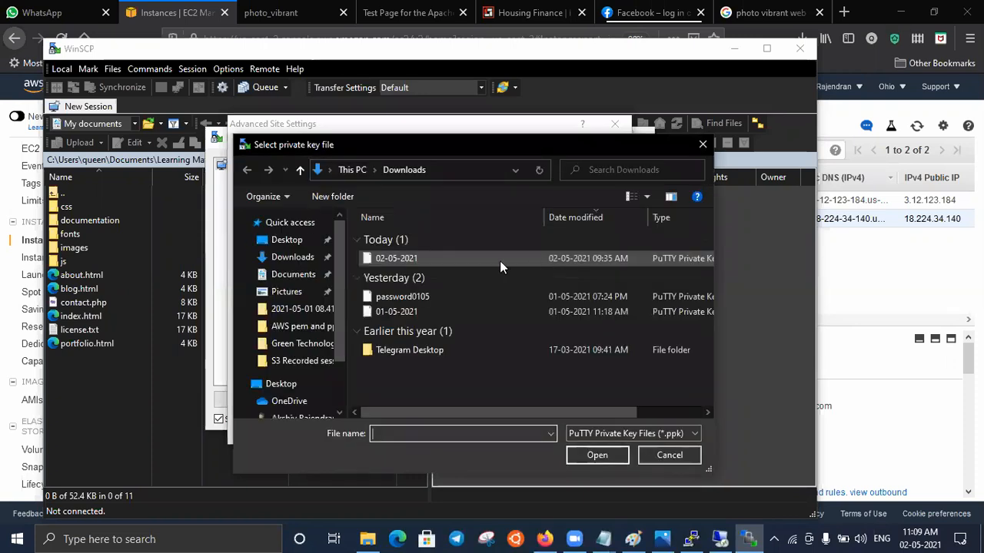
{"action": "left_click", "coordinate": [597, 455]}
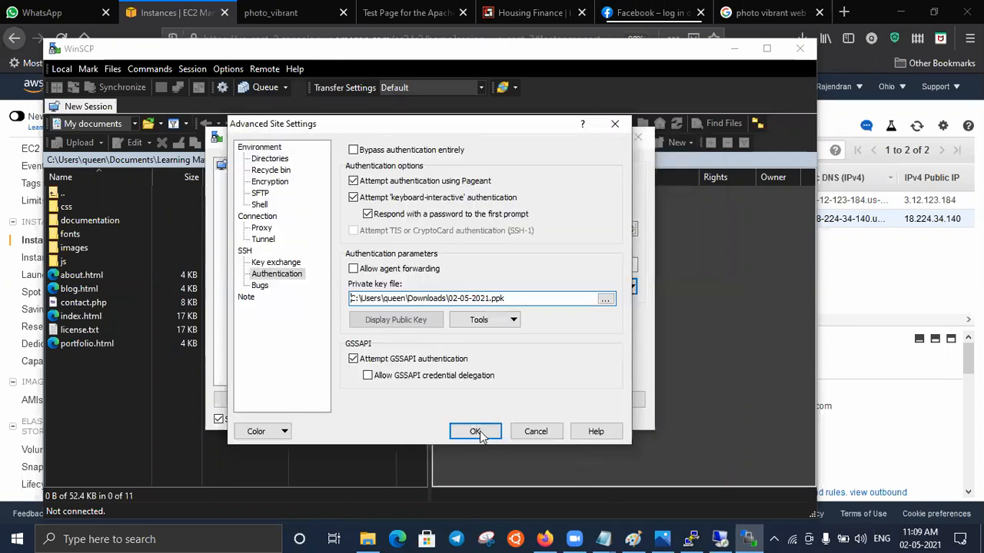
{"action": "left_click", "coordinate": [475, 432]}
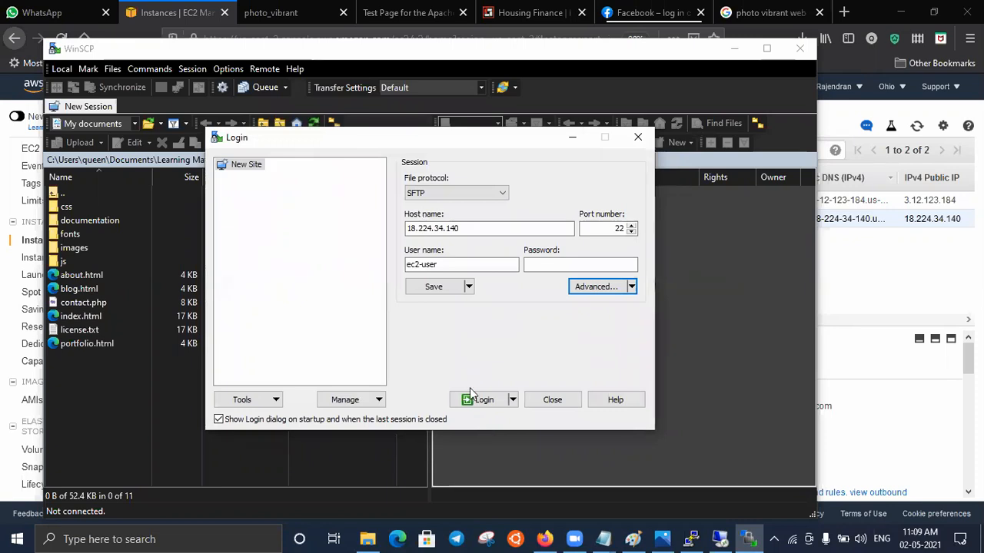
{"action": "left_click", "coordinate": [484, 400]}
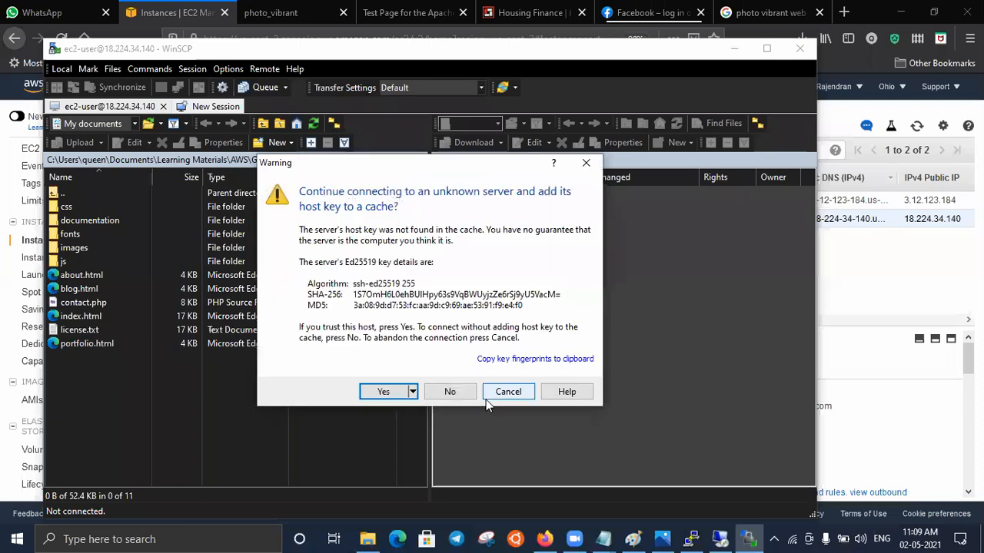
{"action": "left_click", "coordinate": [382, 394]}
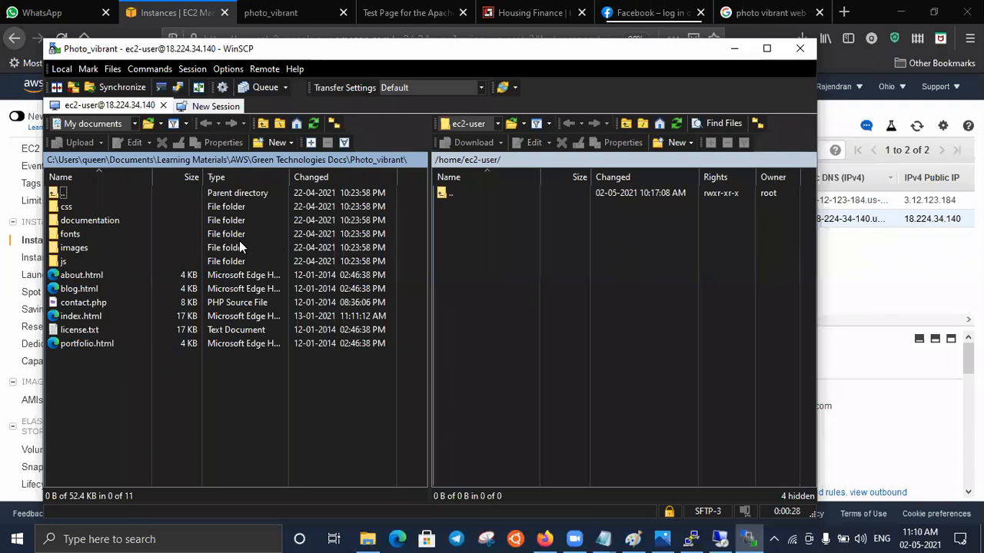
- Upload all files and folders from the local Photo_vibrant folder to /home/ec2-user/ on the Linux server
{"action": "key", "text": "ctrl+a"}
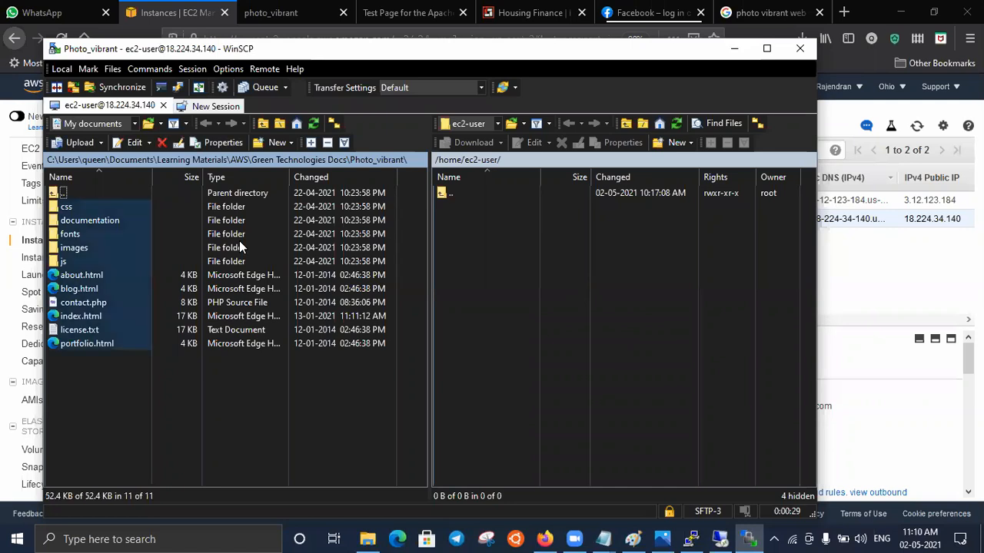
{"action": "right_click", "coordinate": [110, 249]}
{"action": "left_click_drag", "start_coordinate": [480, 269], "coordinate": [509, 273]}
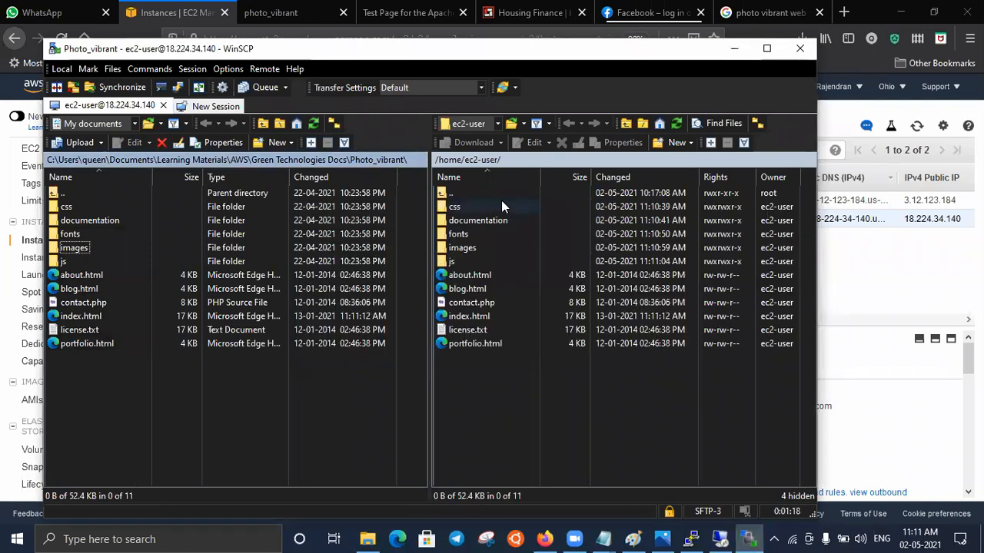
- Compare the Apache test page's /var/www/html/ directory with the WinSCP upload path and the Windows server's wwwroot folder
{"action": "left_click", "coordinate": [410, 7]}
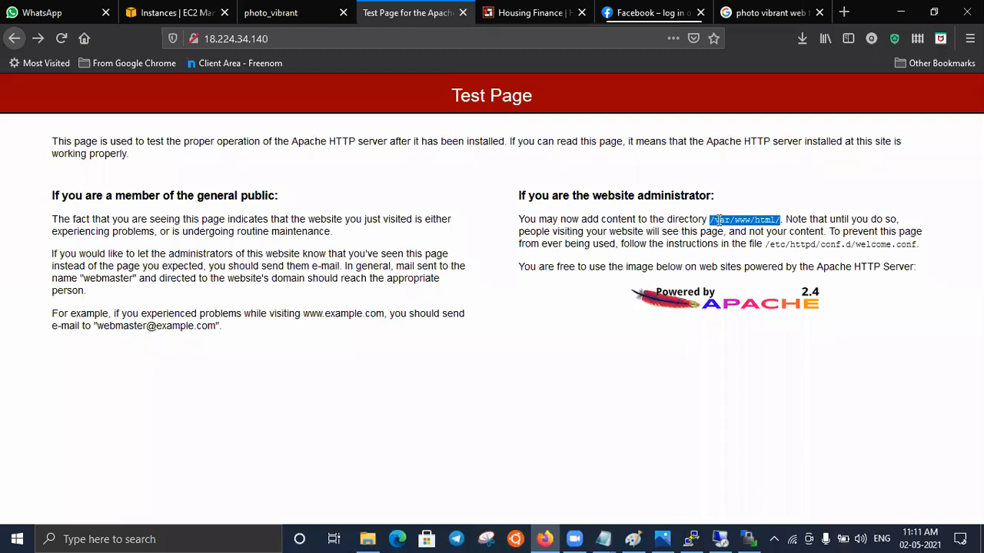
{"action": "left_click", "coordinate": [750, 538]}
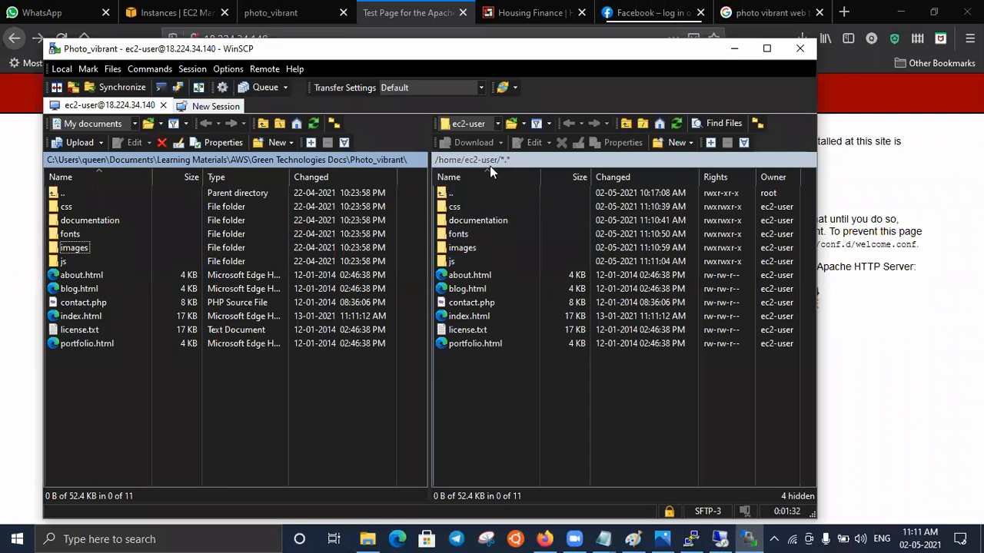
{"action": "left_click", "coordinate": [721, 538]}
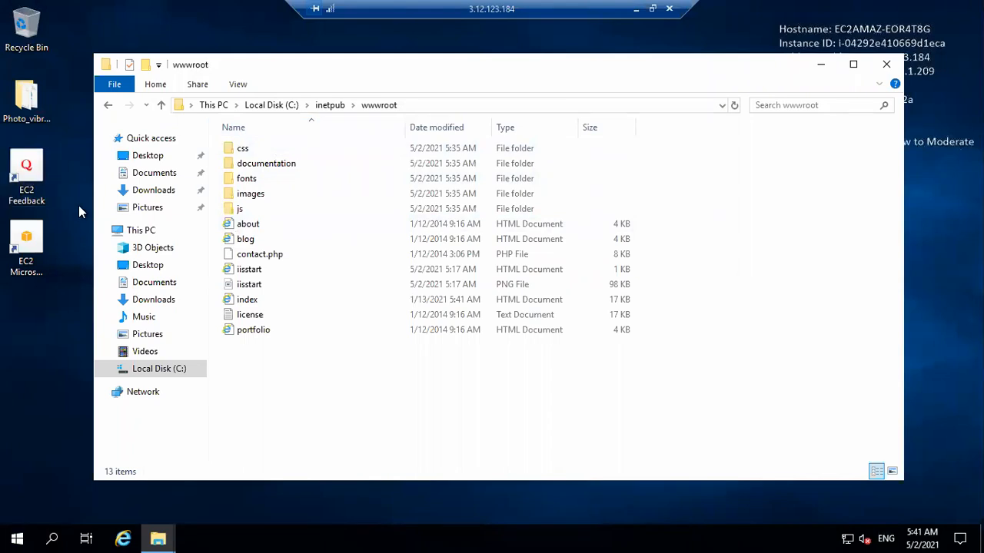
{"action": "left_click", "coordinate": [633, 11]}
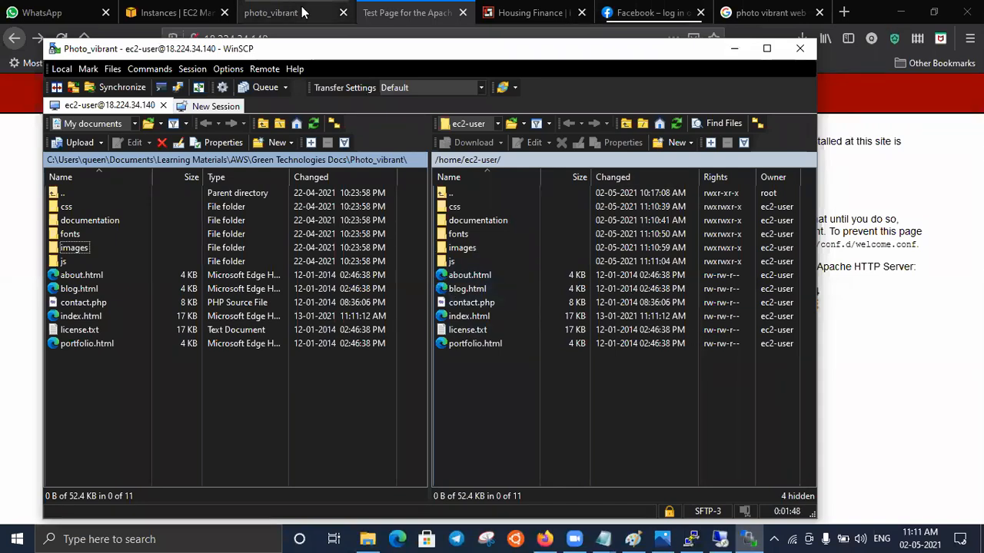
- Reload the 18.224.34.140 page in Firefox, and return to WinSCP to check the uploaded files' remote path
{"action": "left_click", "coordinate": [382, 12]}
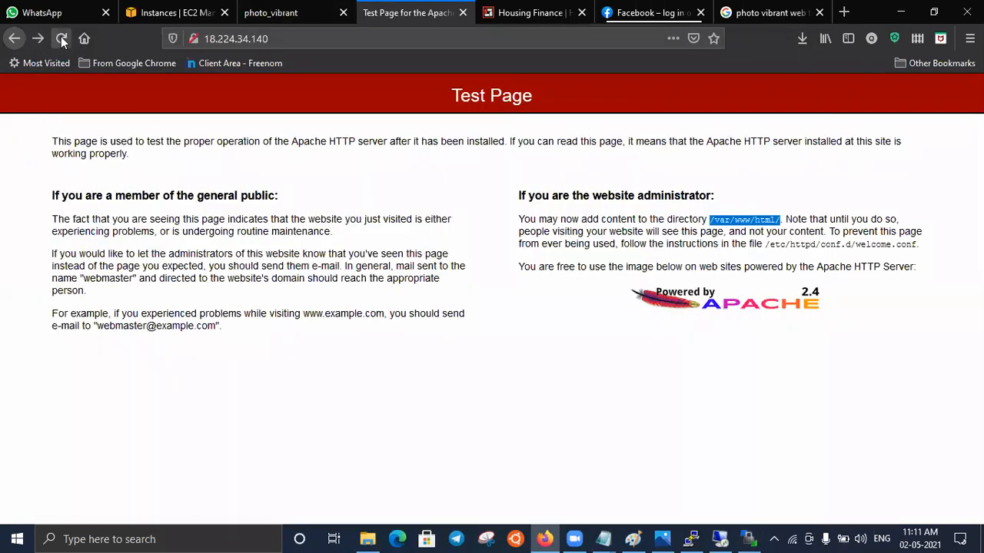
{"action": "left_click", "coordinate": [60, 38]}
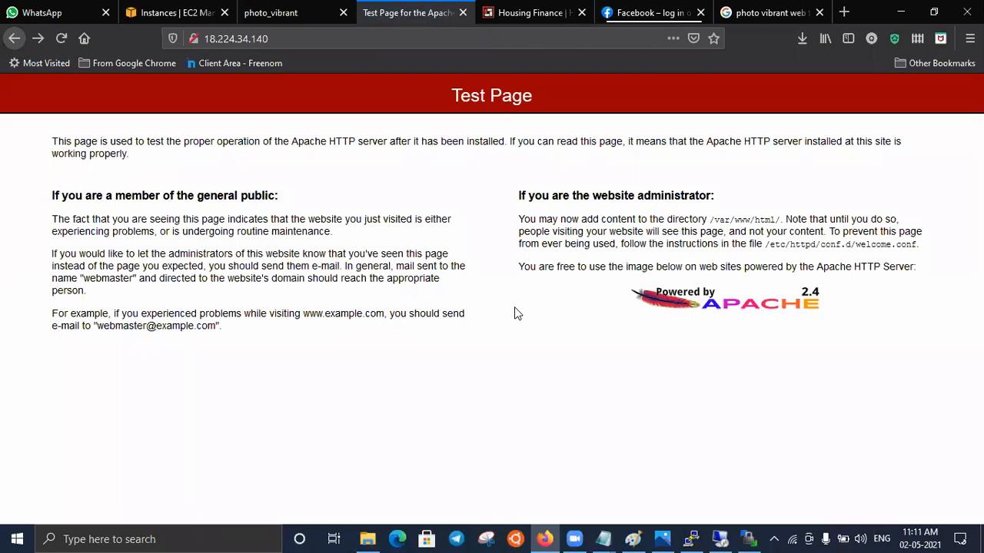
{"action": "left_click", "coordinate": [749, 538]}
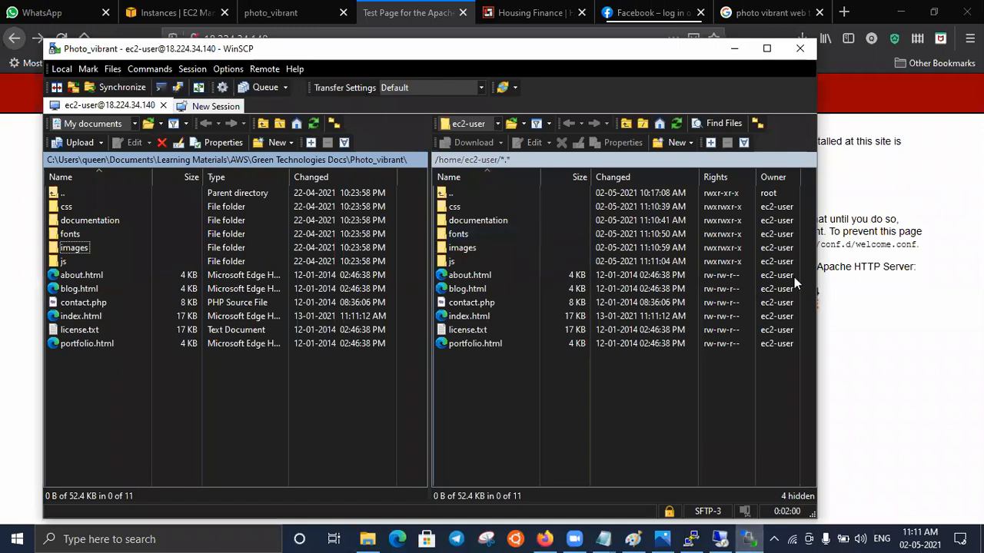
{"action": "left_click", "coordinate": [899, 348]}
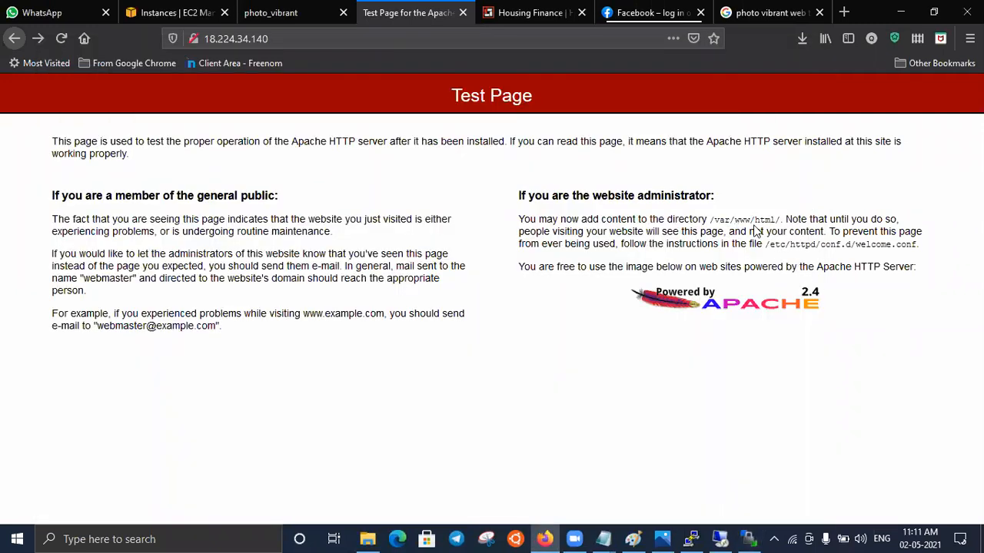
{"action": "left_click", "coordinate": [749, 538]}
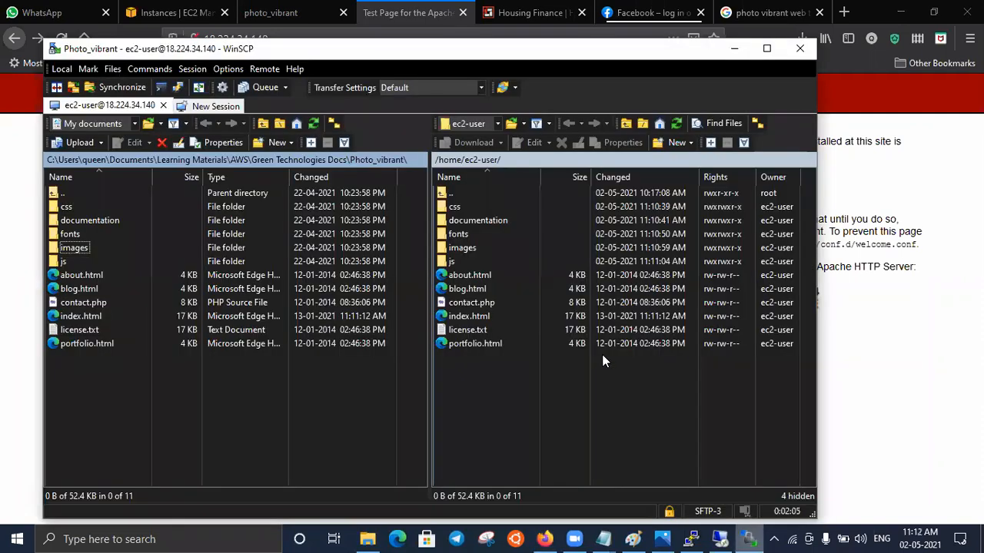
- Open the /var/www/html directory on the Linux server as the remote upload location
{"action": "double_click", "coordinate": [485, 160]}
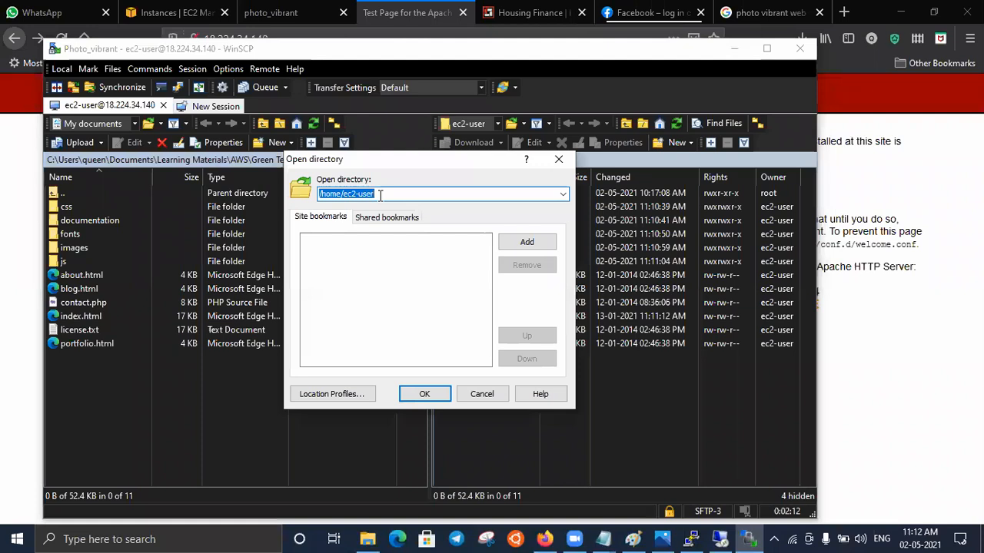
{"action": "key", "text": "BackSpace"}
{"action": "type", "text": "/v"}
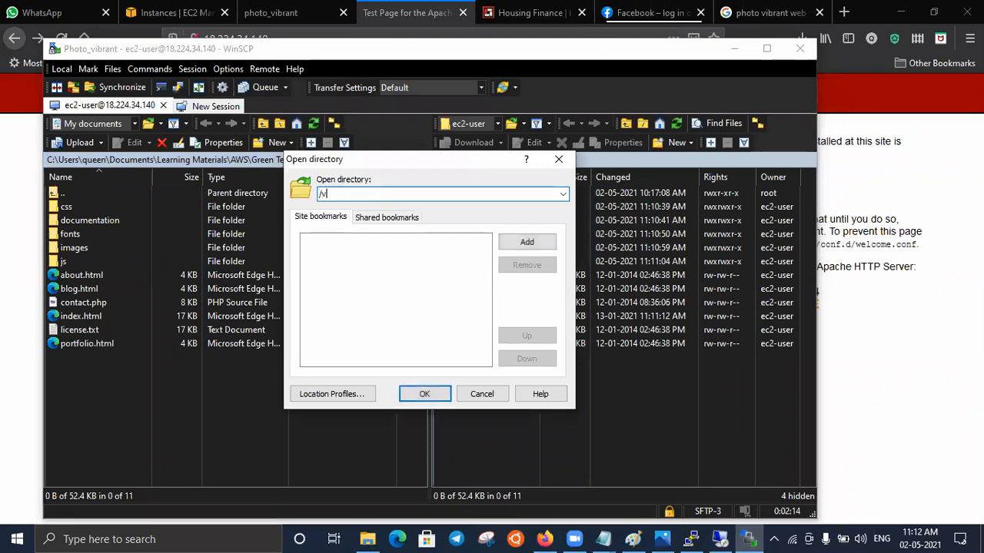
{"action": "type", "text": "ar/www/html"}
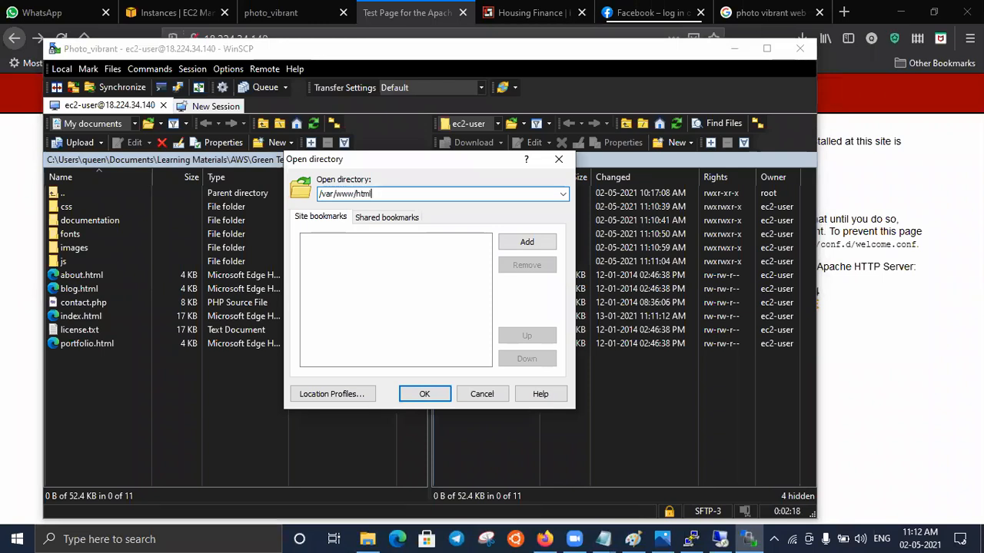
{"action": "left_click", "coordinate": [425, 394]}
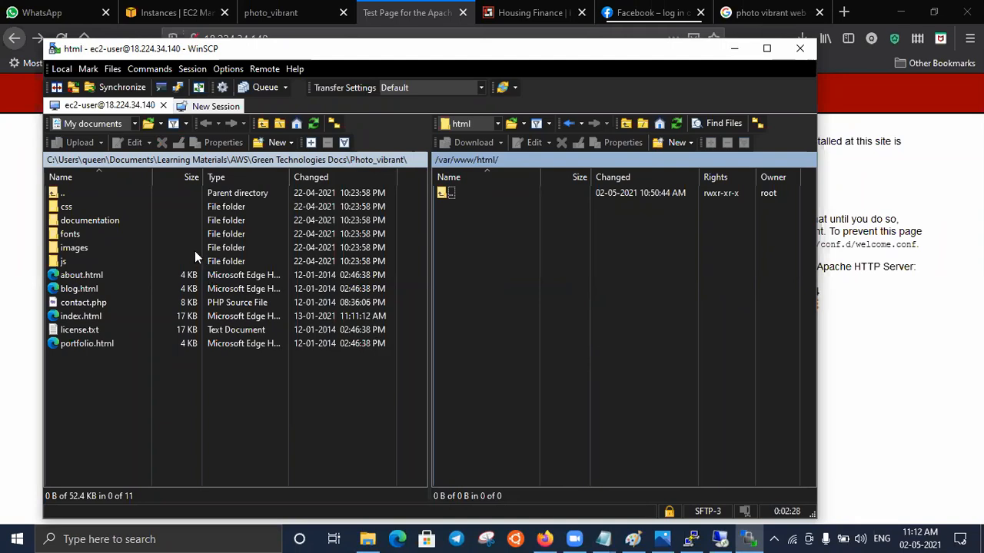
- Try to upload all files and folders from the local Photo_vibrant folder to /var/www/html/
{"action": "left_click", "coordinate": [114, 251]}
{"action": "key", "text": "ctrl+a"}
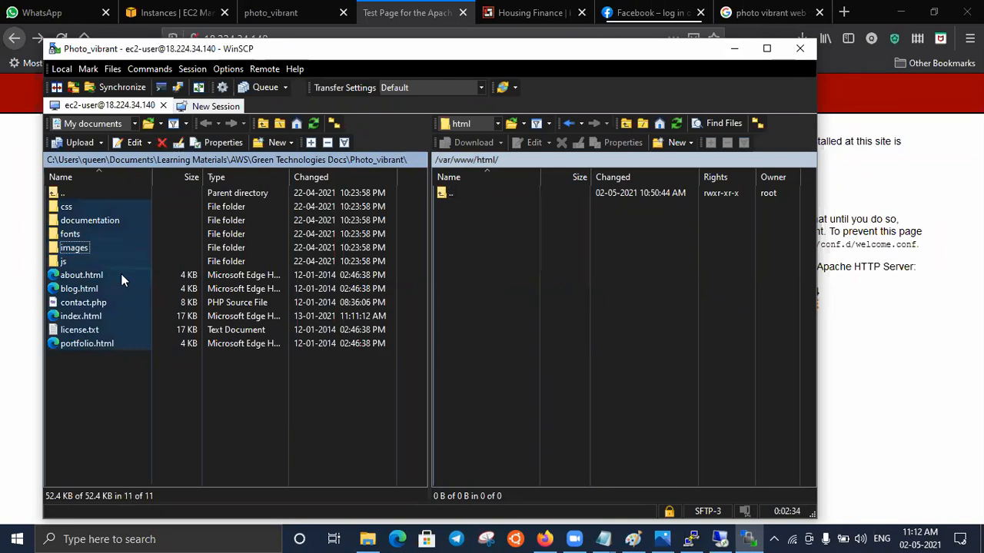
{"action": "left_click_drag", "start_coordinate": [113, 278], "coordinate": [510, 308]}
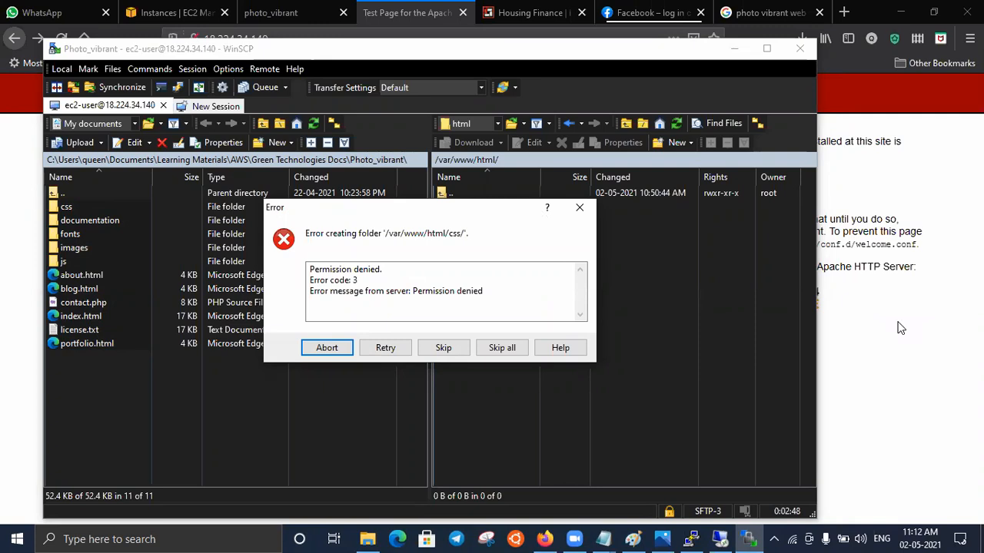
- In the PuTTY root session, run chmod 777 /var/www/html to open up the web directory's permissions
{"action": "left_click", "coordinate": [690, 539]}
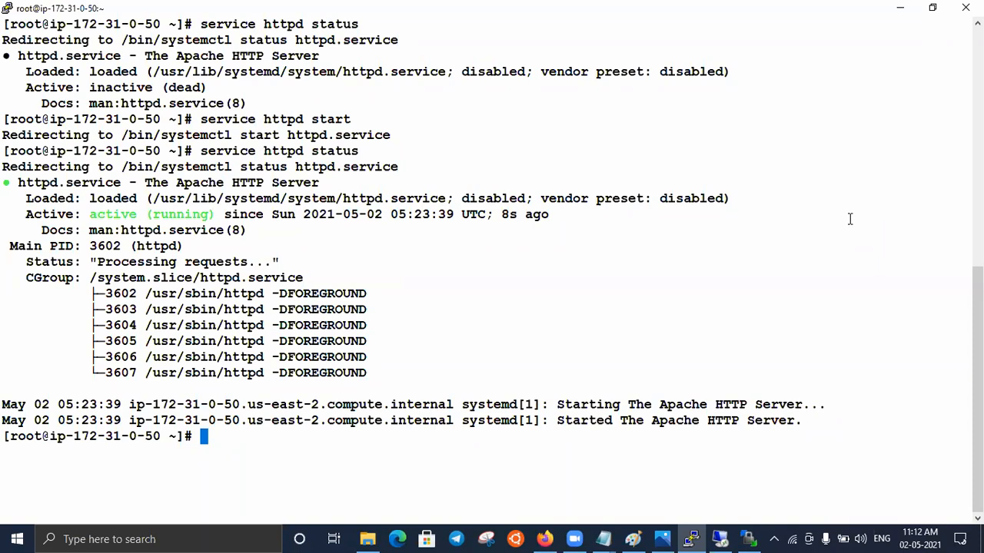
{"action": "type", "text": "chmod"}
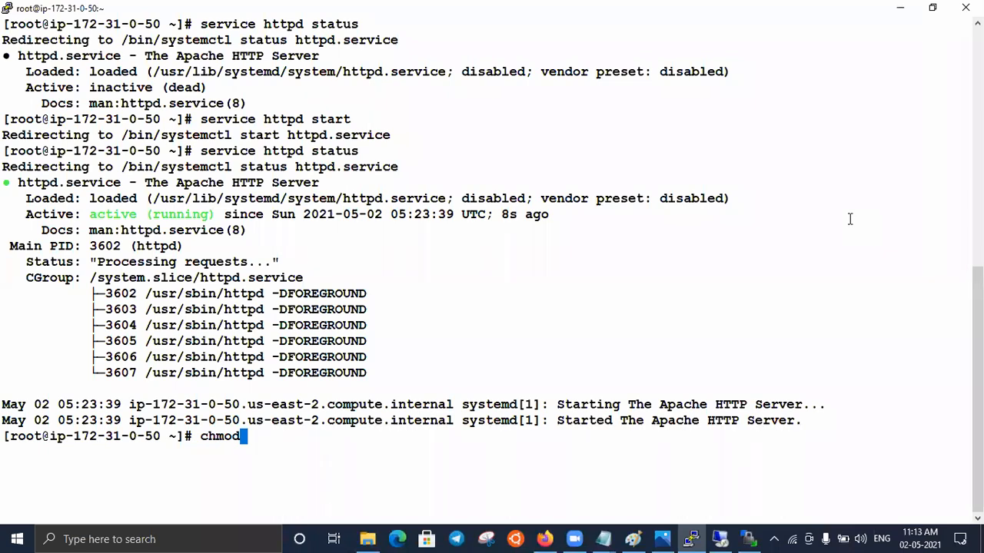
{"action": "type", "text": "777"}
{"action": "type", "text": "/var"}
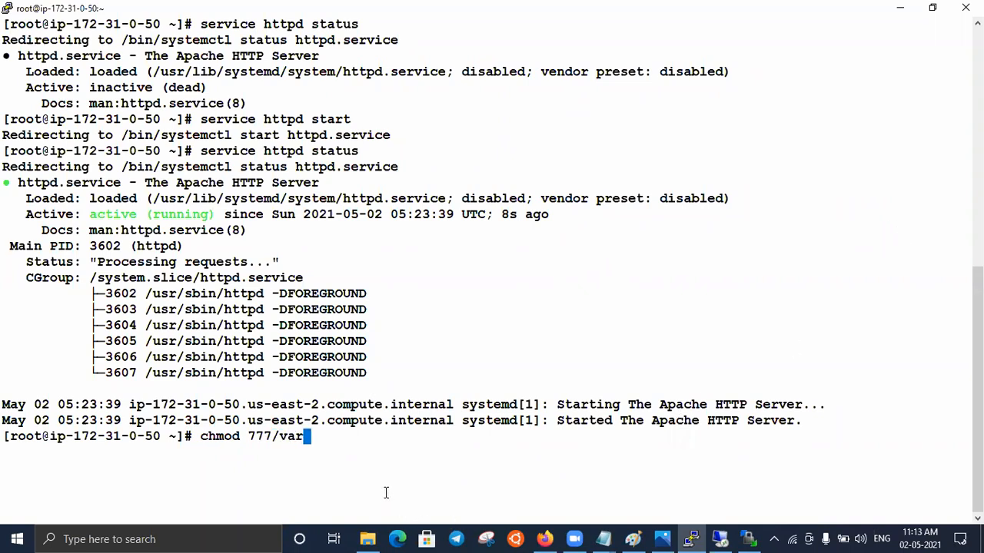
{"action": "type", "text": "/"}
{"action": "key", "text": "BackSpace"}
{"action": "key", "text": "BackSpace"}
{"action": "key", "text": "BackSpace"}
{"action": "key", "text": "BackSpace"}
{"action": "key", "text": "BackSpace"}
{"action": "type", "text": "/var/www/html"}
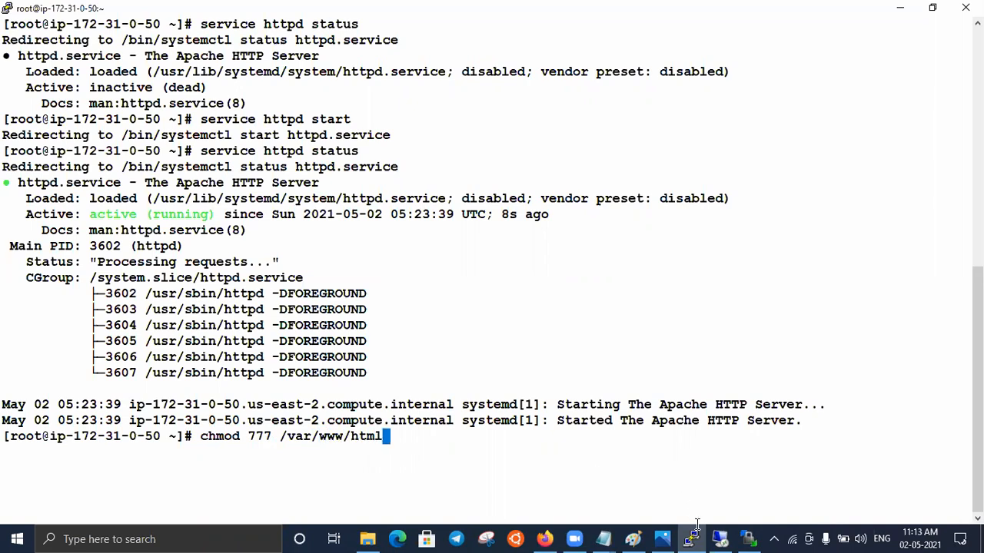
{"action": "left_click", "coordinate": [748, 539]}
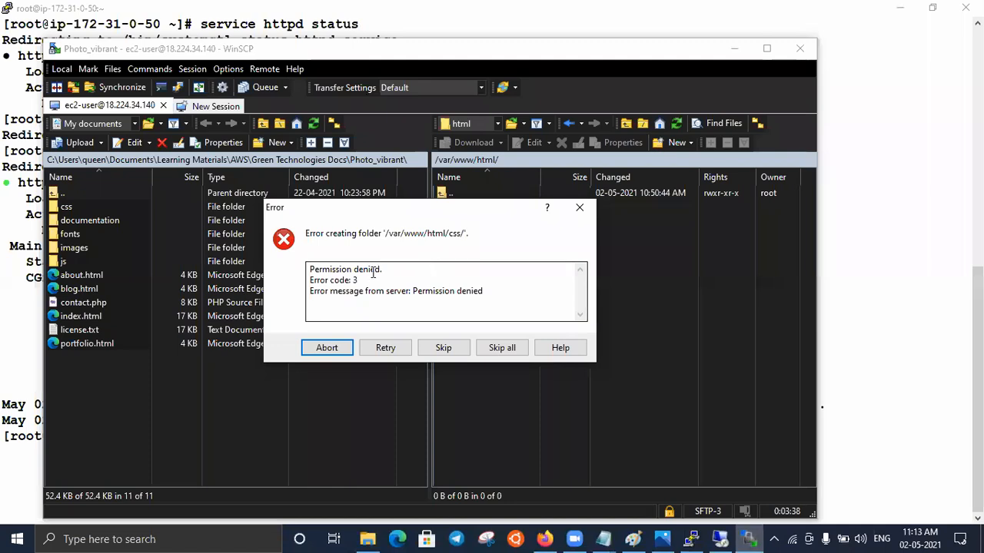
{"action": "left_click", "coordinate": [691, 539]}
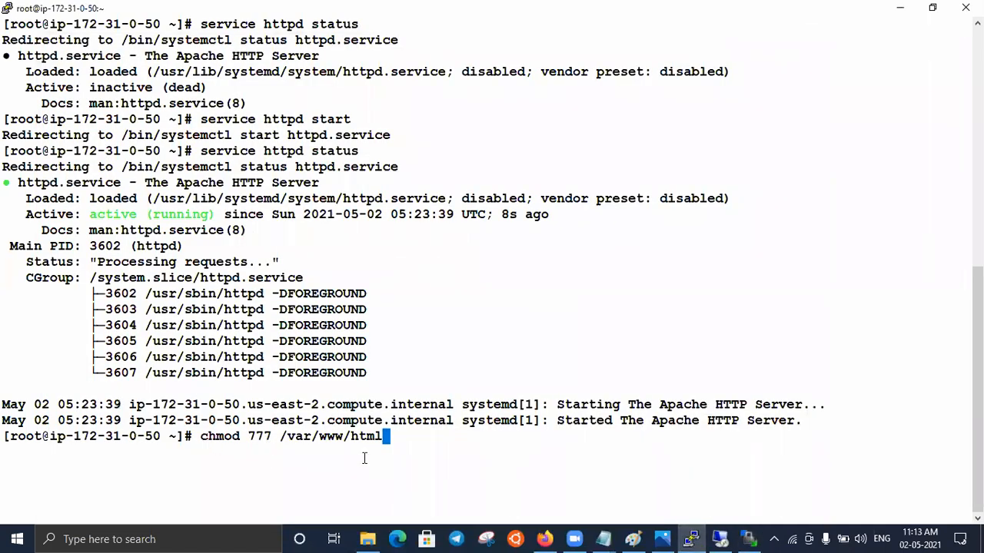
{"action": "key", "text": "Return"}
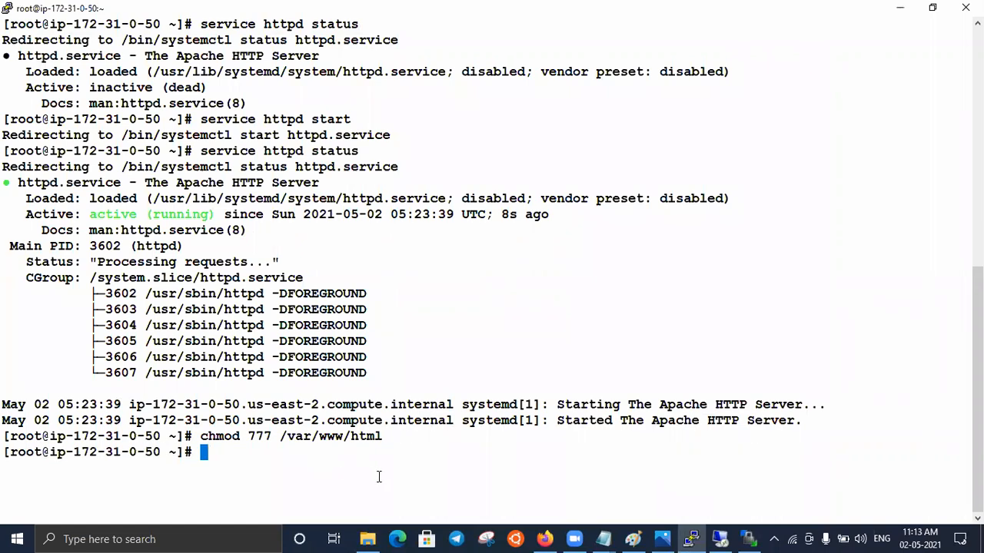
- Return to WinSCP, retry the denied creation of the css folder so the upload continues, and go back to the terminal
{"action": "left_click", "coordinate": [750, 538]}
{"action": "left_click", "coordinate": [387, 349]}
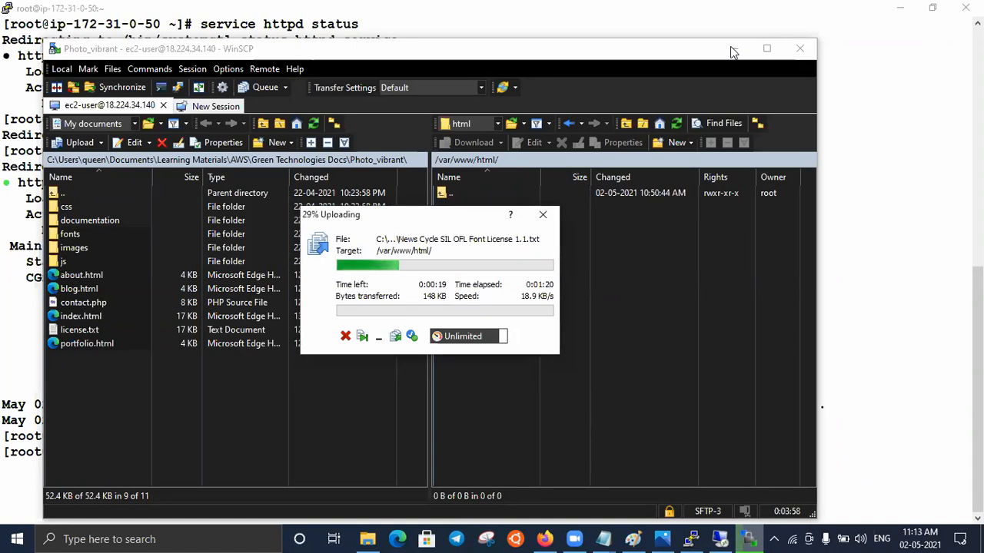
{"action": "left_click", "coordinate": [951, 361]}
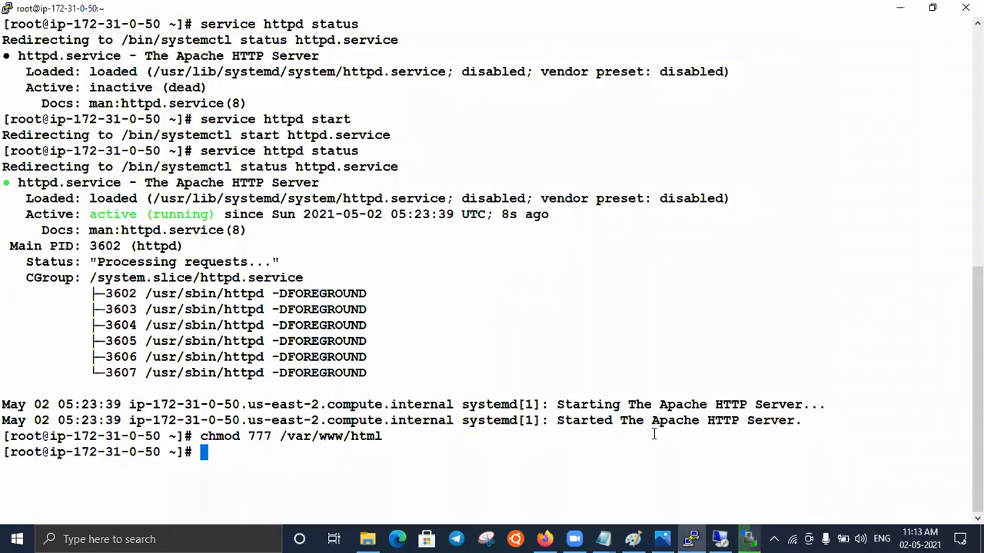
- In the untitled Notepad notes, add 777 below the server URL, followed by the lines read, write and execute
{"action": "mouse_move", "coordinate": [604, 538]}
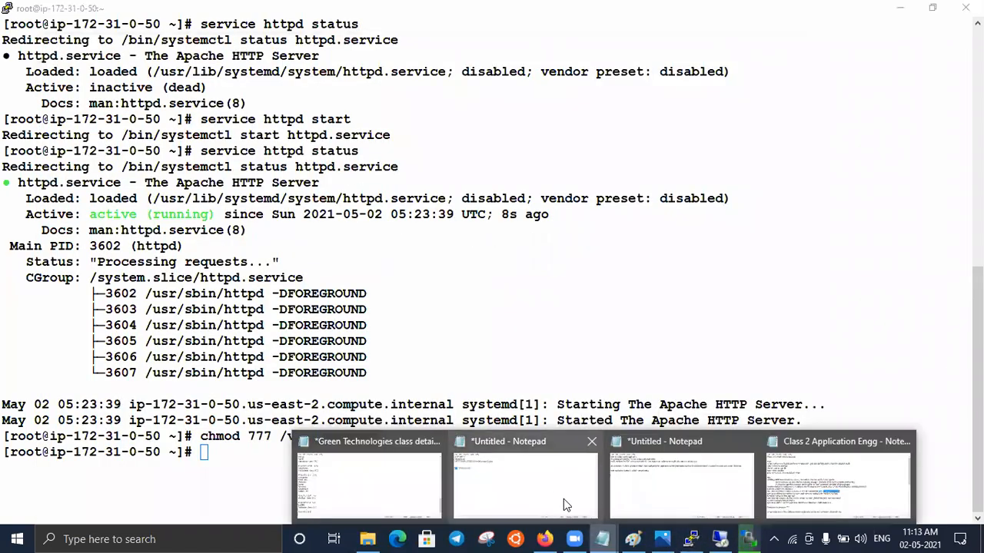
{"action": "left_click", "coordinate": [555, 501]}
{"action": "left_click", "coordinate": [182, 131]}
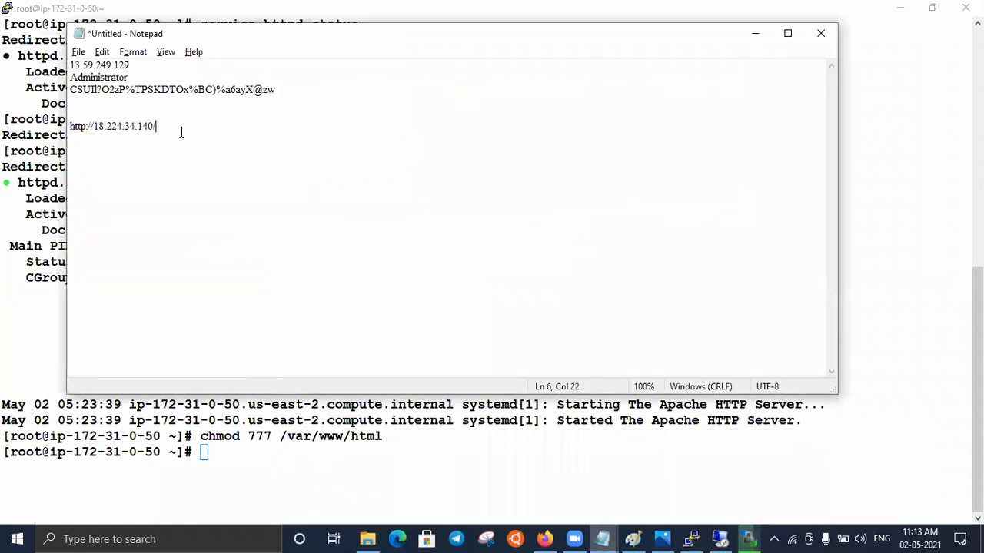
{"action": "key", "text": "Return"}
{"action": "key", "text": "Return"}
{"action": "key", "text": "Return"}
{"action": "type", "text": "777"}
{"action": "key", "text": "Return"}
{"action": "key", "text": "Return"}
{"action": "type", "text": "read"}
{"action": "key", "text": "Return"}
{"action": "type", "text": "wr"}
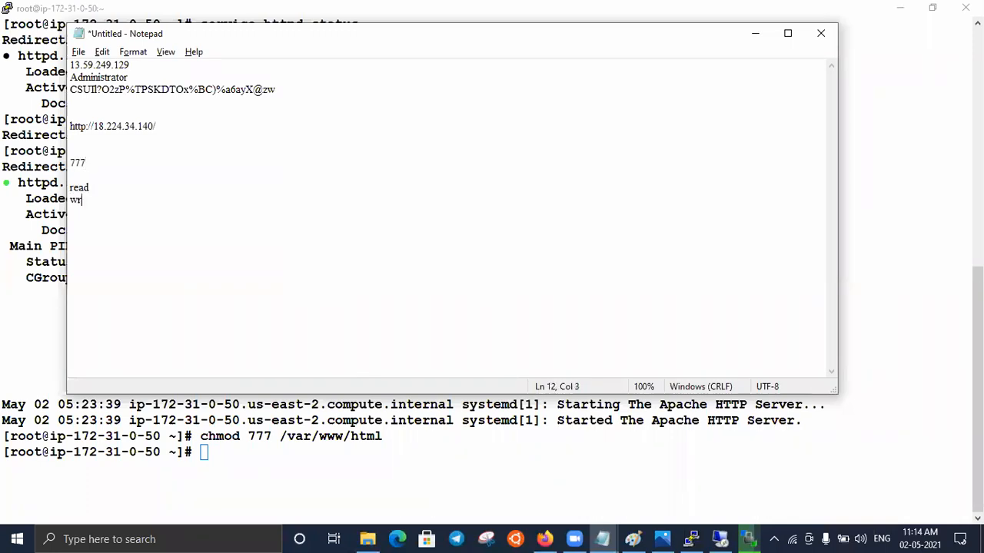
{"action": "type", "text": "ite"}
{"action": "key", "text": "Return"}
{"action": "type", "text": "execute"}
- Annotate the permission lines with their values: 4 for read, 2 for write and 1 for execute
{"action": "left_click", "coordinate": [144, 190]}
{"action": "type", "text": "4"}
{"action": "left_click", "coordinate": [106, 202]}
{"action": "type", "text": "2"}
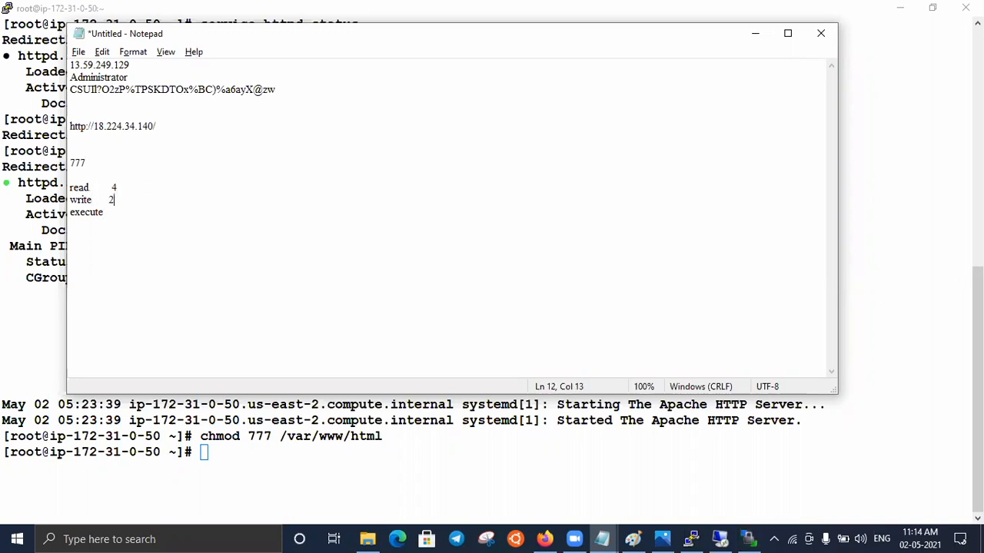
{"action": "left_click", "coordinate": [108, 216]}
{"action": "type", "text": "1"}
- List default, root and group on separate lines below the permission values, and minimize the notes
{"action": "key", "text": "Return"}
{"action": "key", "text": "Return"}
{"action": "key", "text": "Return"}
{"action": "type", "text": "default"}
{"action": "key", "text": "Return"}
{"action": "type", "text": "root"}
{"action": "key", "text": "Return"}
{"action": "type", "text": "group"}
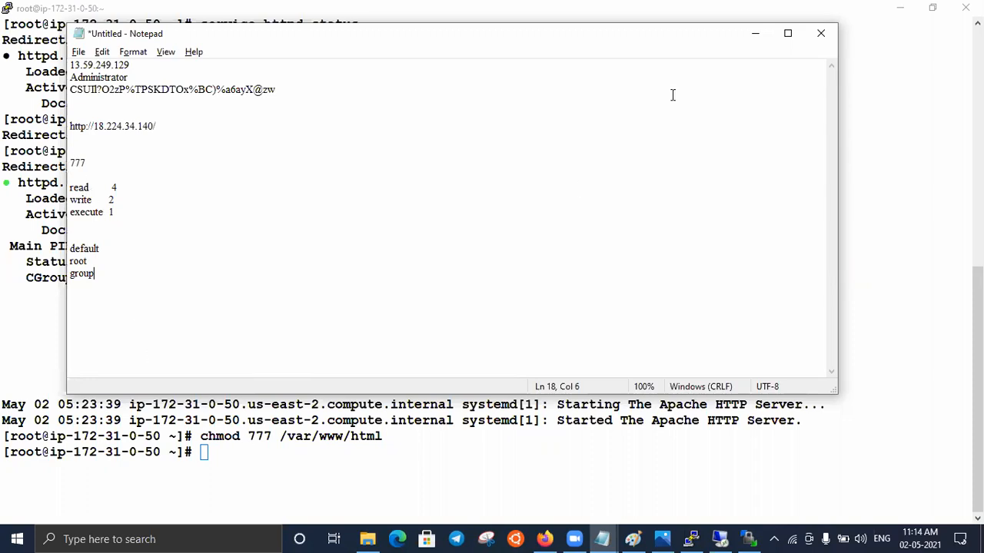
{"action": "left_click", "coordinate": [754, 35]}
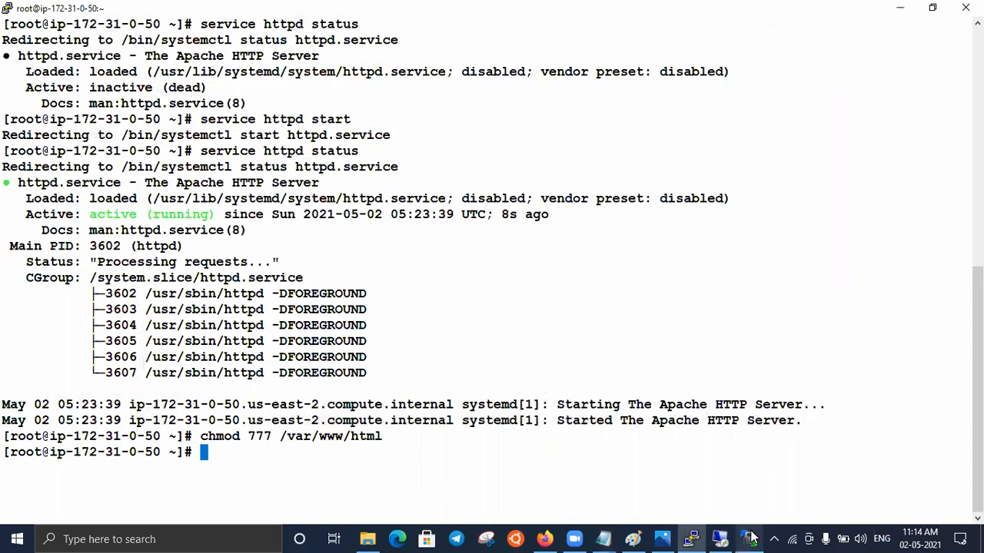
- Check the upload in WinSCP, reload 18.224.34.140 in Firefox, and compare it with the 3.12.123.184 page
{"action": "left_click", "coordinate": [749, 539]}
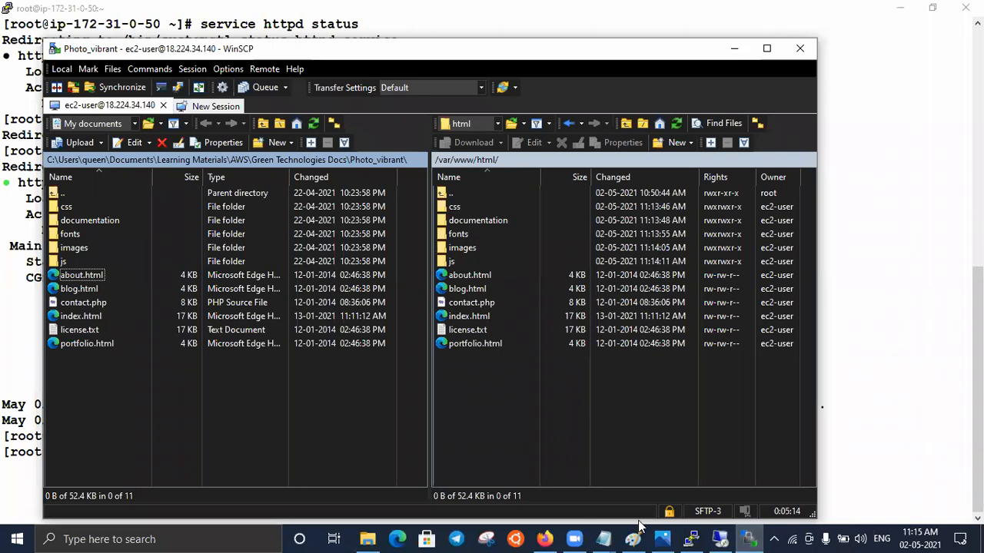
{"action": "left_click", "coordinate": [544, 538]}
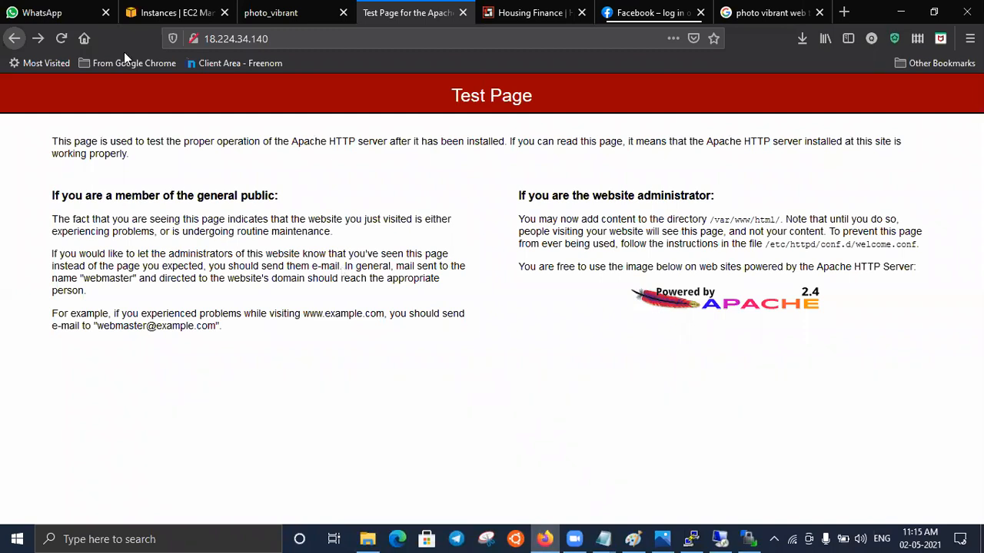
{"action": "left_click", "coordinate": [61, 39]}
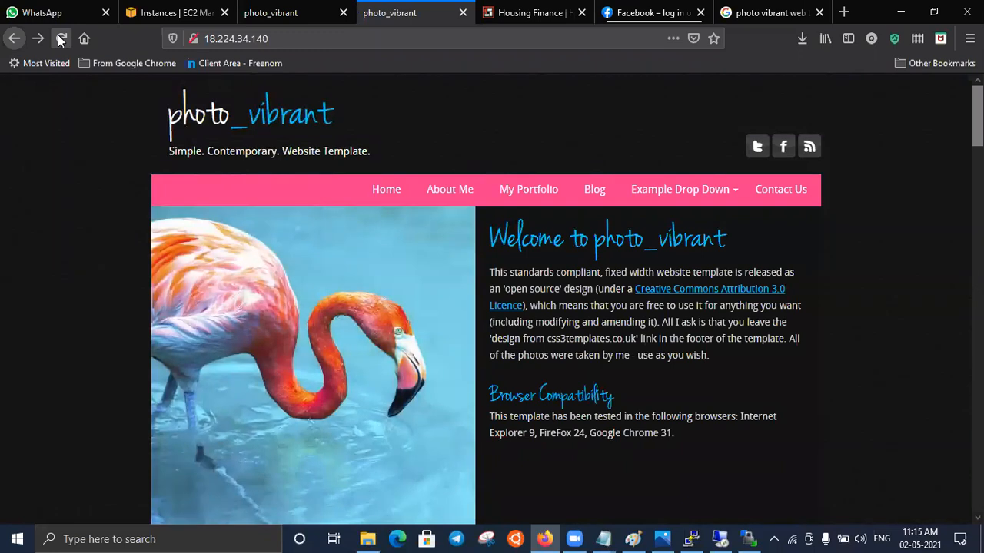
{"action": "left_click", "coordinate": [257, 15]}
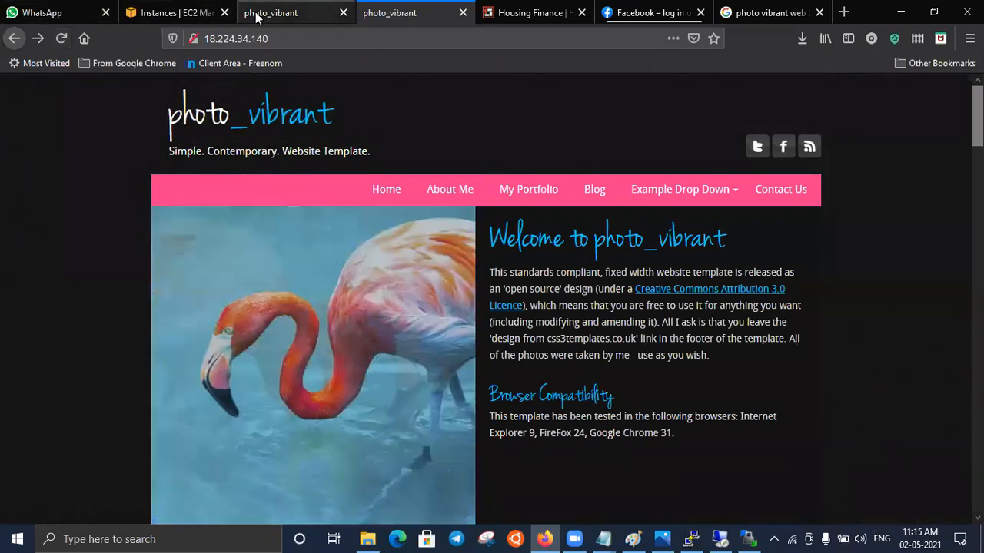
{"action": "left_click", "coordinate": [397, 15]}
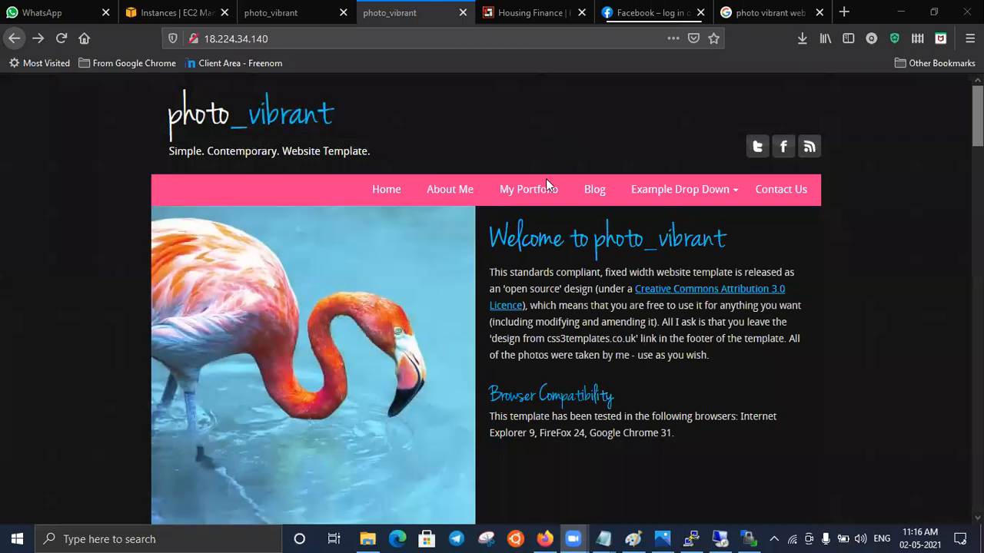
- Review the Notepad notes on assigning multiple applications by port number and virtual hosting
{"action": "mouse_move", "coordinate": [604, 538]}
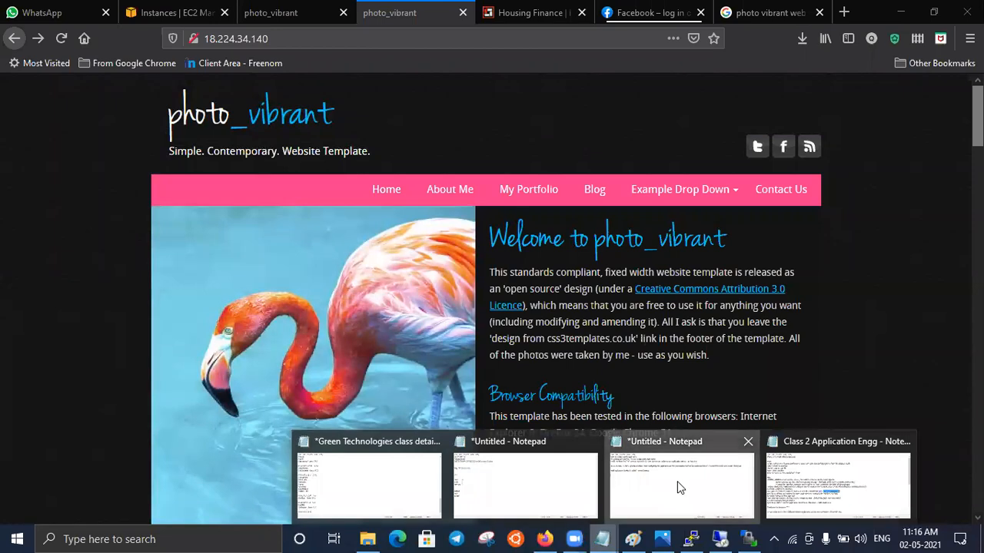
{"action": "left_click", "coordinate": [677, 481]}
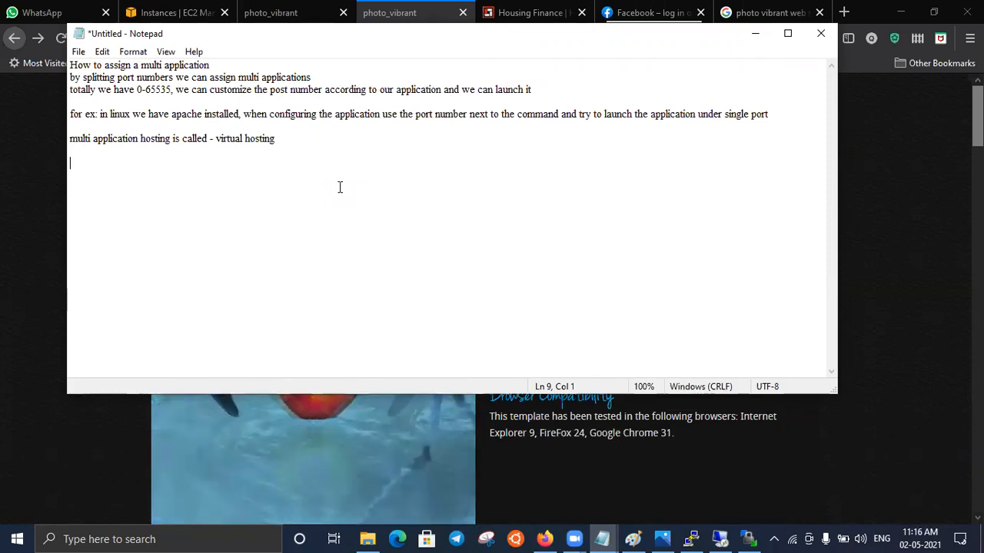
{"action": "left_click_drag", "start_coordinate": [312, 163], "coordinate": [161, 10]}
- Start an EC2 launch with Amazon Linux 2 AMI, keeping default instance, storage and tag settings, and set the security group rule type to All TCP
{"action": "left_click", "coordinate": [162, 11]}
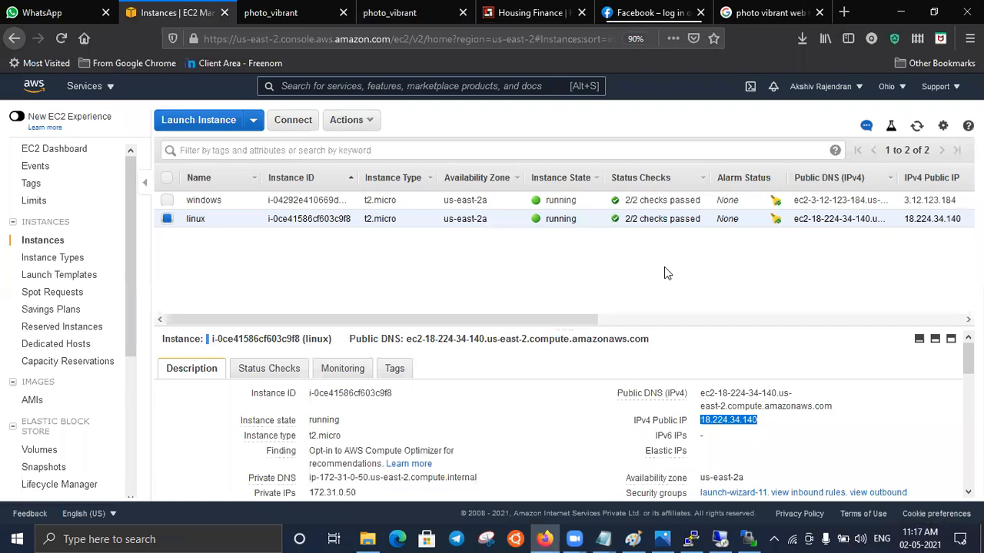
{"action": "left_click", "coordinate": [197, 131]}
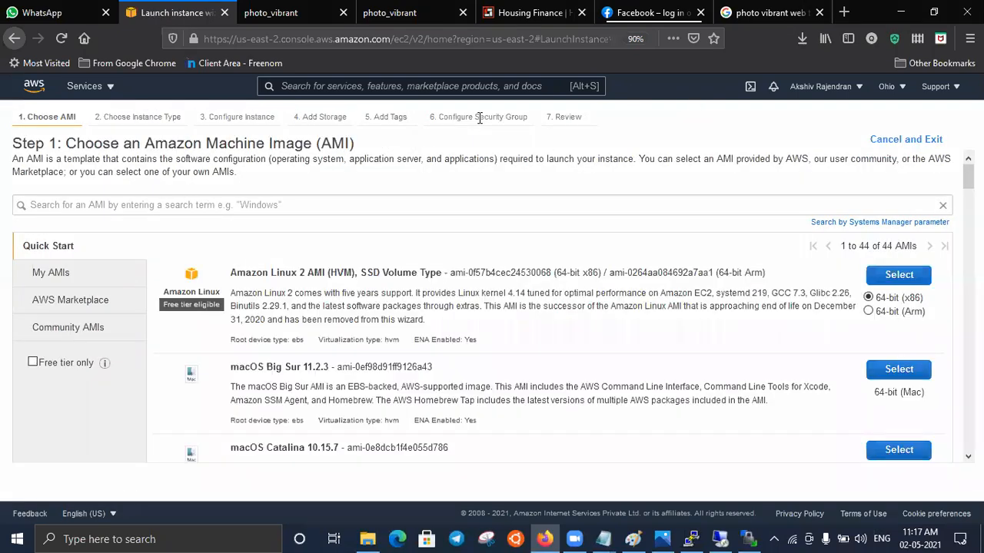
{"action": "left_click", "coordinate": [911, 281]}
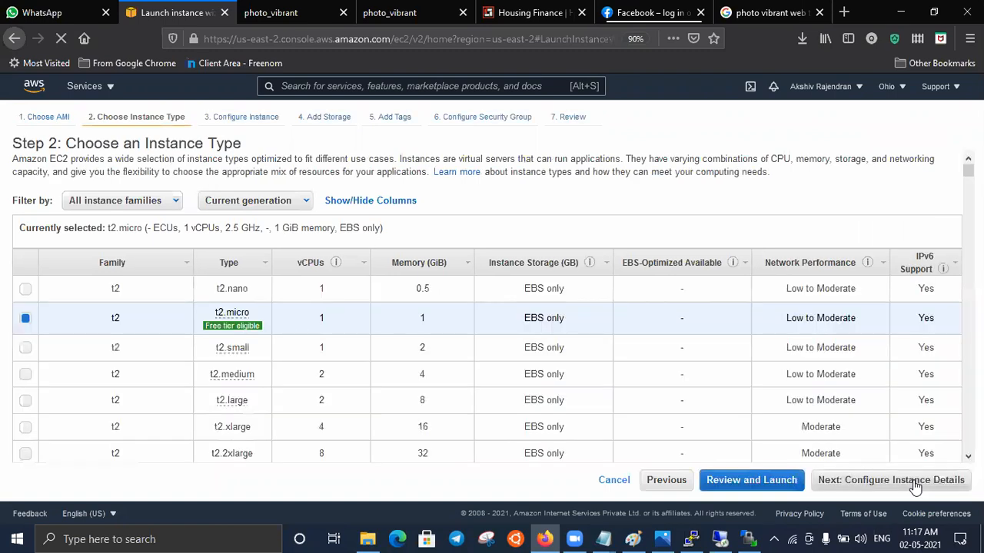
{"action": "left_click", "coordinate": [915, 484]}
{"action": "left_click", "coordinate": [915, 484]}
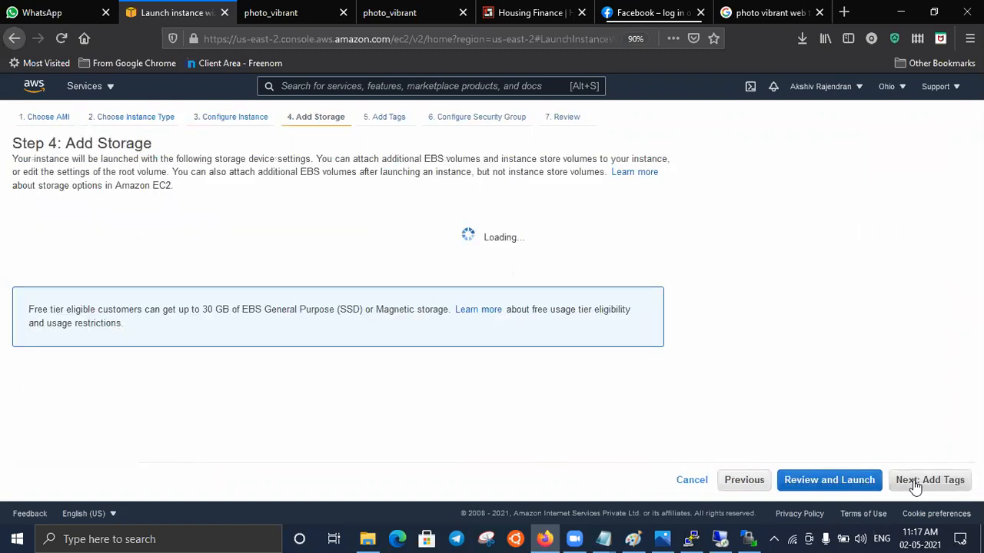
{"action": "left_click", "coordinate": [915, 484]}
{"action": "left_click", "coordinate": [914, 482]}
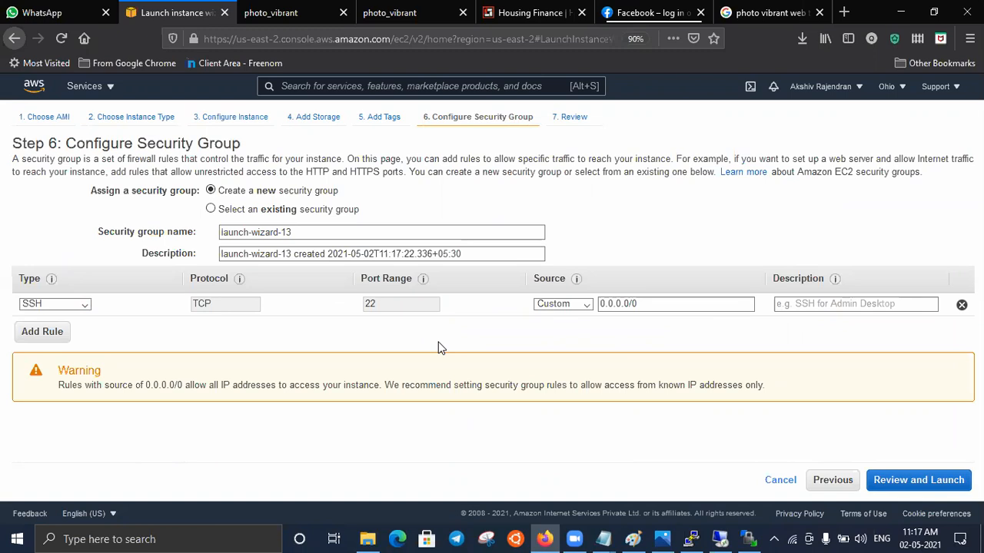
{"action": "left_click", "coordinate": [86, 306]}
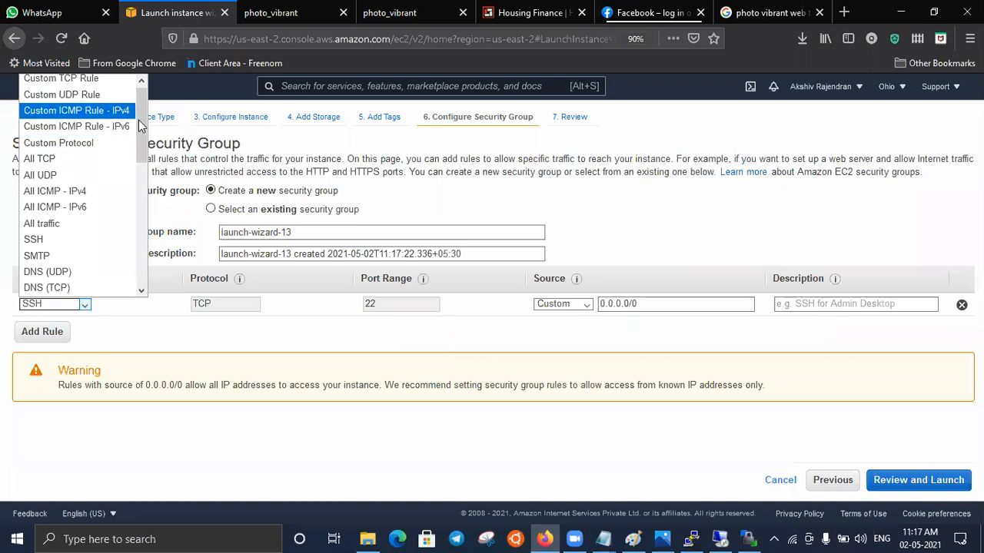
{"action": "left_click", "coordinate": [82, 161]}
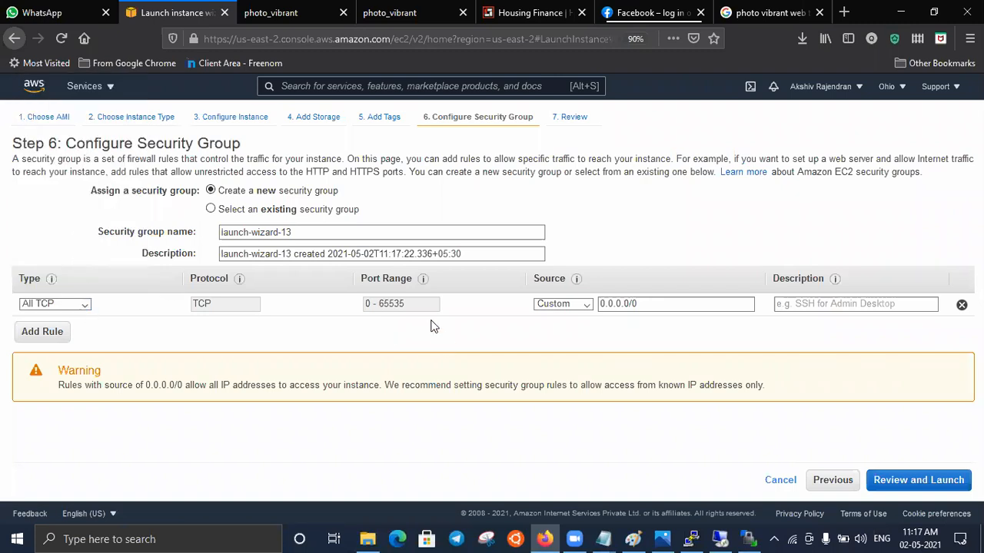
- Examine the All TCP rule's port range and the photo_vibrant page at 3.12.123.184, returning to the launch wizard
{"action": "left_click_drag", "start_coordinate": [369, 306], "coordinate": [361, 306]}
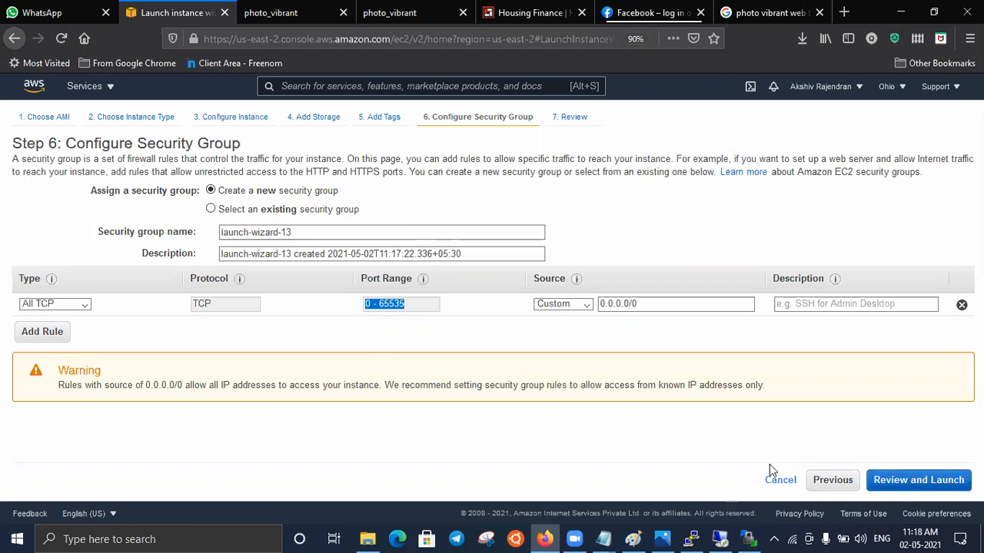
{"action": "left_click", "coordinate": [430, 343]}
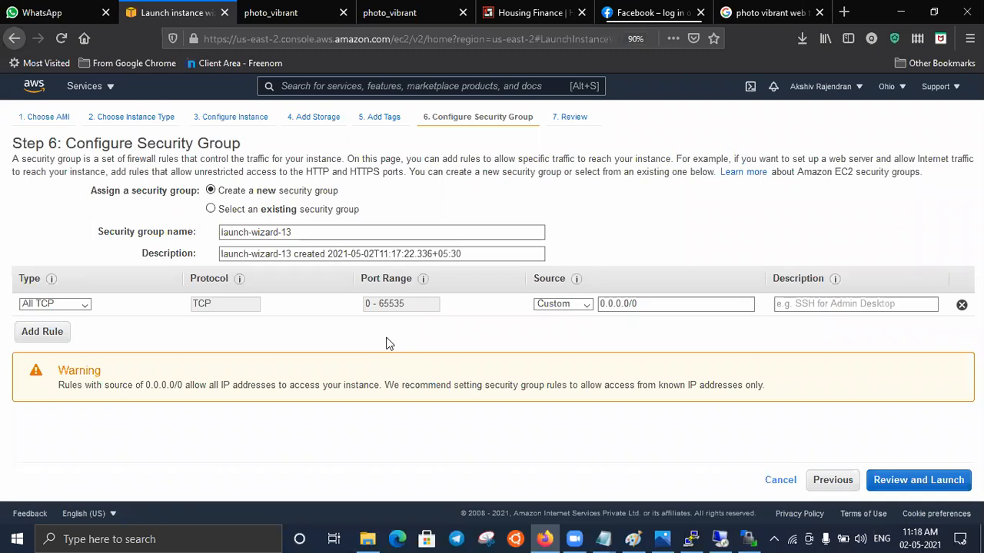
{"action": "left_click", "coordinate": [299, 14]}
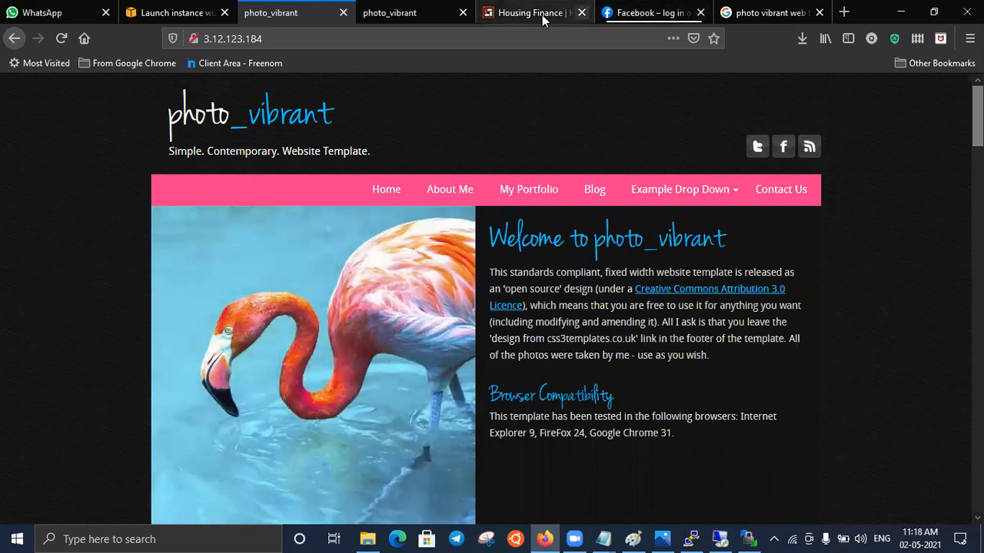
{"action": "left_click", "coordinate": [173, 12]}
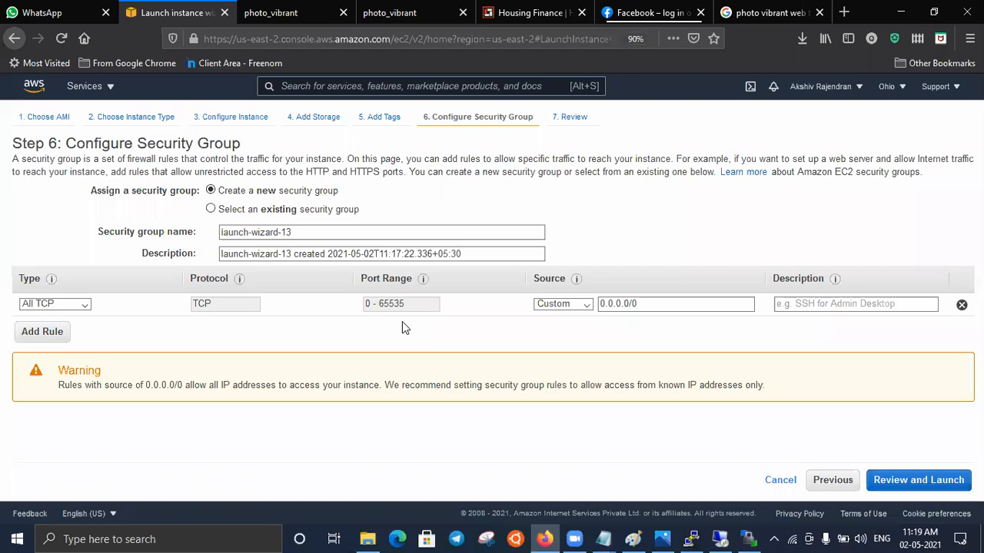
- Switch the security group rule type to Custom Protocol, Custom ICMP Rule - IPv4, and finally Custom TCP Rule
{"action": "left_click", "coordinate": [85, 308]}
{"action": "left_click", "coordinate": [80, 148]}
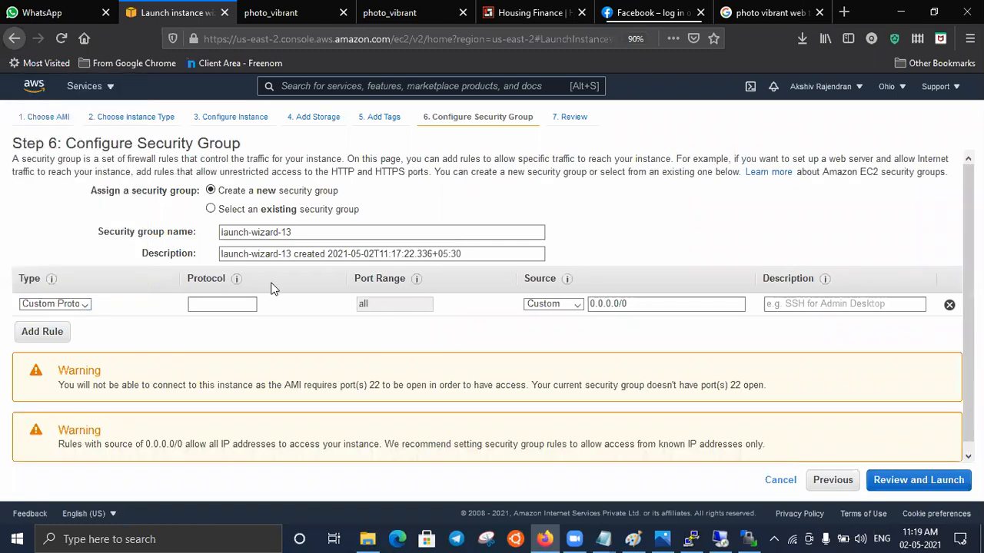
{"action": "left_click", "coordinate": [85, 304]}
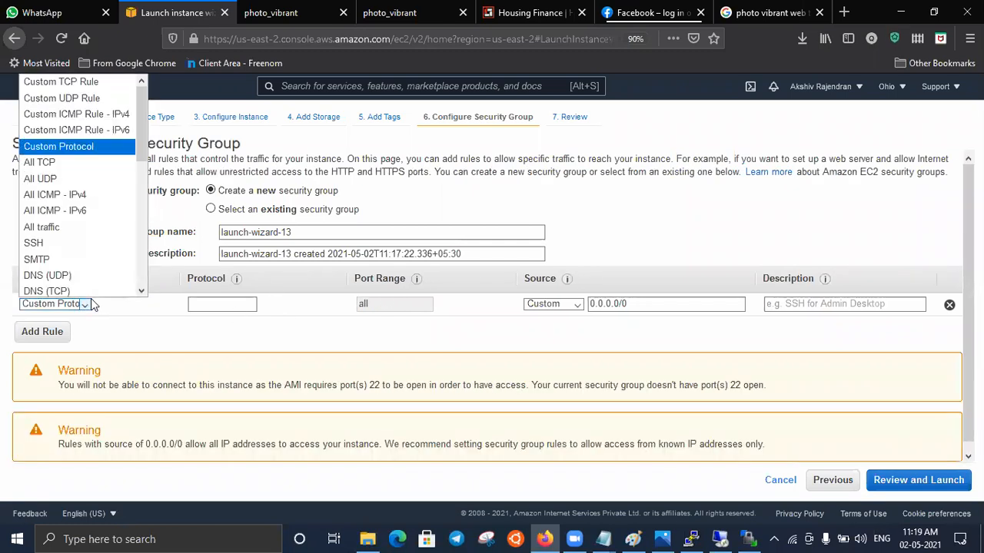
{"action": "left_click", "coordinate": [75, 115]}
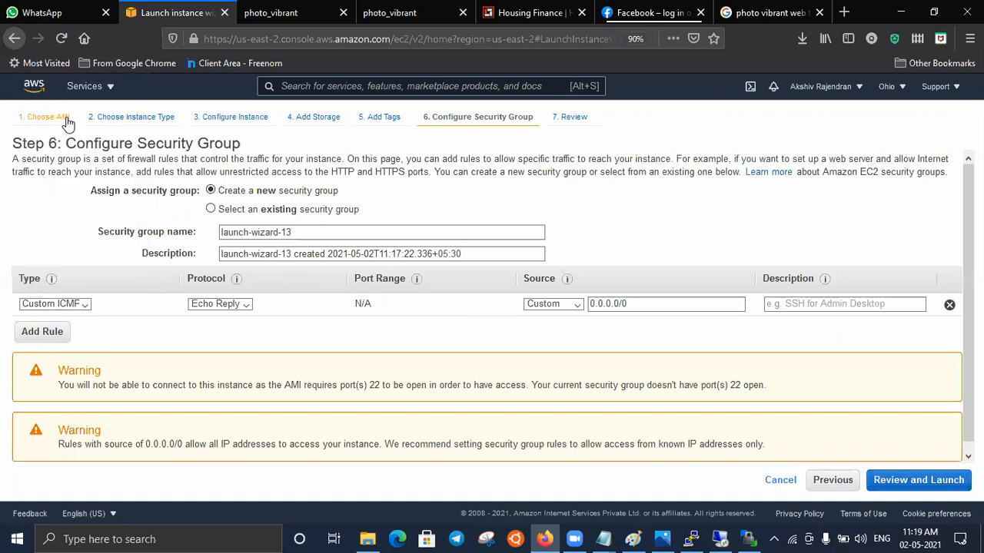
{"action": "left_click", "coordinate": [84, 304]}
{"action": "left_click", "coordinate": [70, 81]}
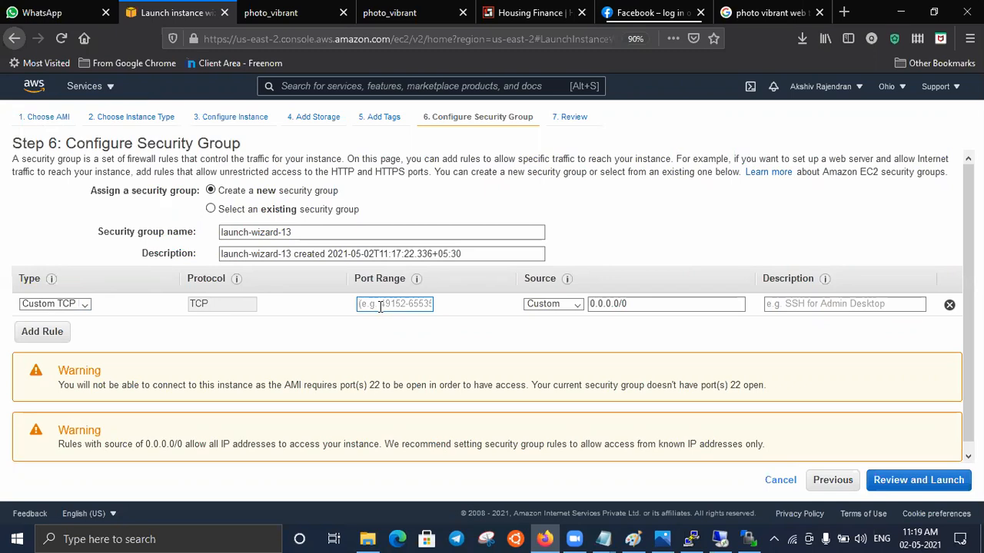
- Enter 22 as the custom TCP rule's port range and clear it again
{"action": "type", "text": "0"}
{"action": "key", "text": "BackSpace"}
{"action": "key", "text": "BackSpace"}
{"action": "type", "text": "22"}
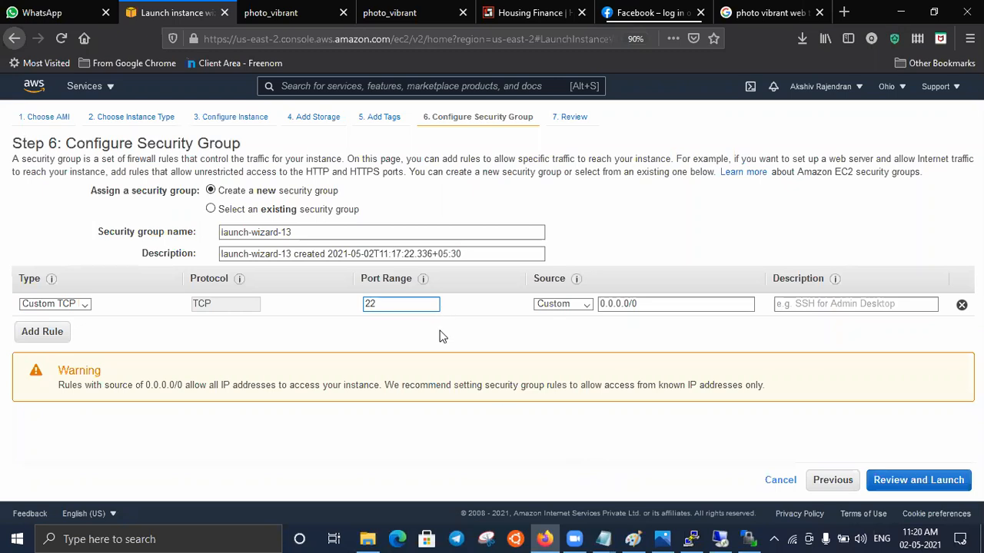
{"action": "key", "text": "BackSpace"}
{"action": "key", "text": "BackSpace"}
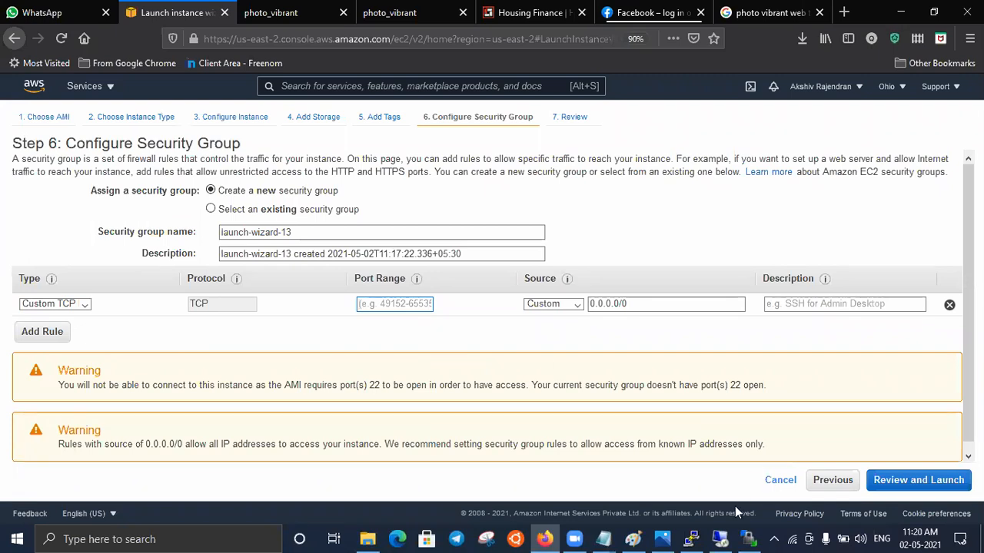
- Review the Notepad notes on multi-application hosting and the wwwroot folder on the 3.12.123.184 remote desktop
{"action": "mouse_move", "coordinate": [603, 538]}
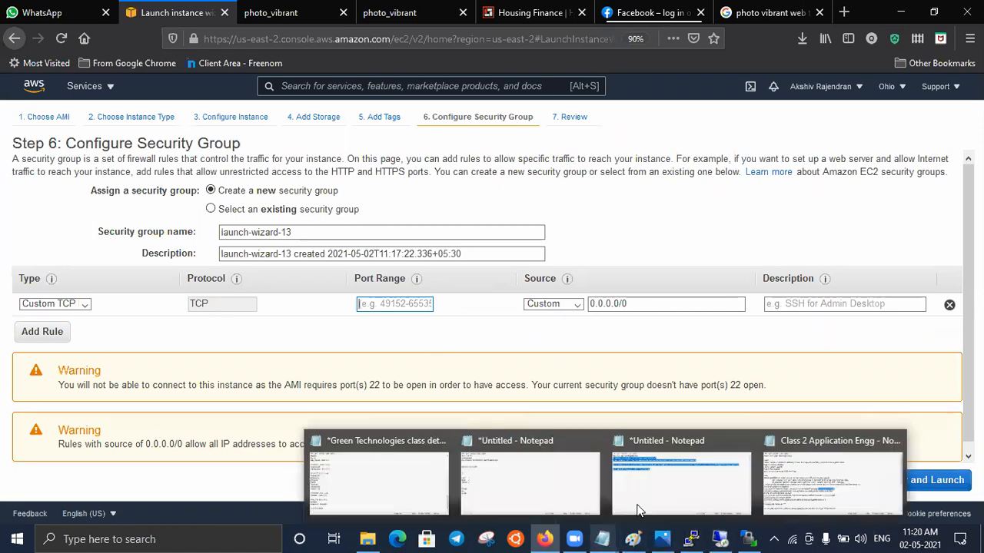
{"action": "left_click", "coordinate": [662, 500]}
{"action": "left_click", "coordinate": [412, 242]}
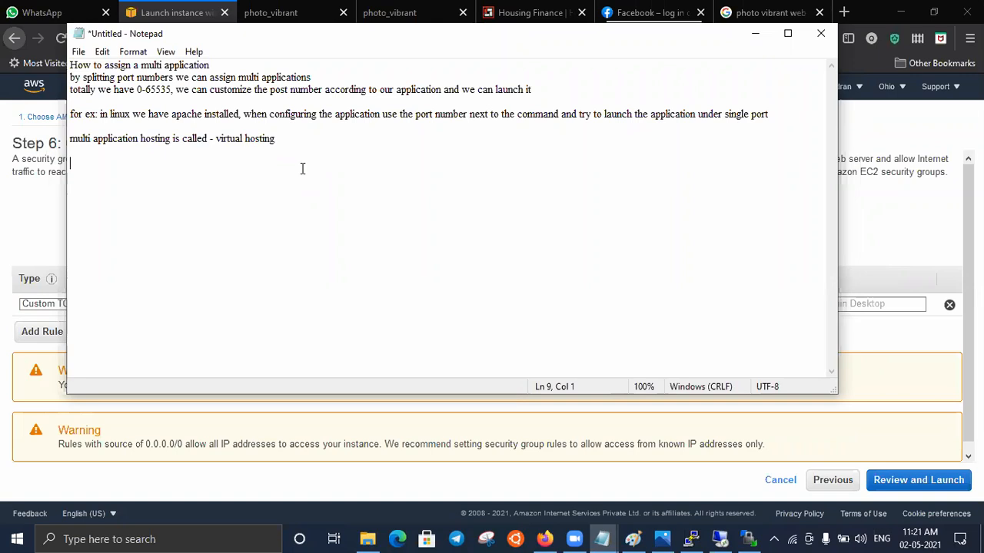
{"action": "left_click", "coordinate": [753, 34]}
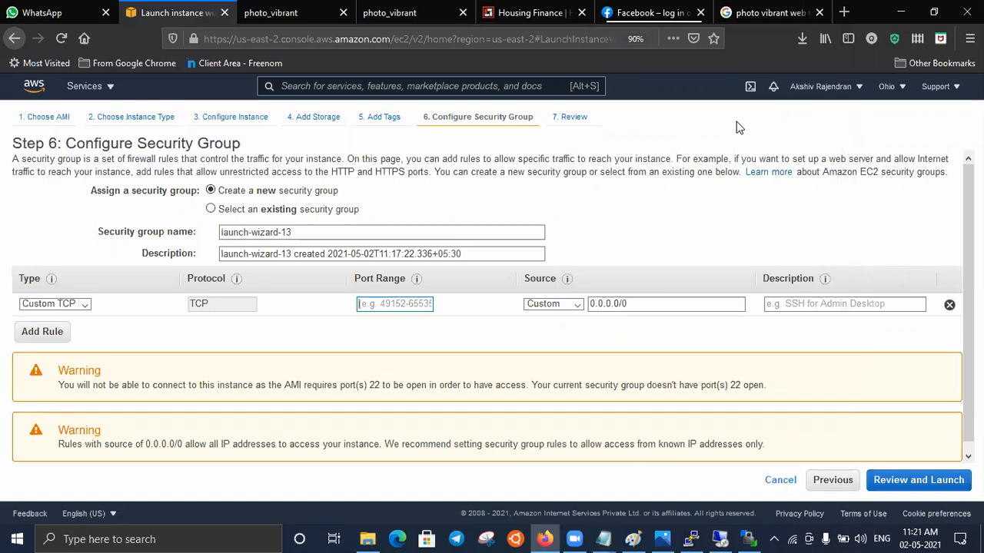
{"action": "left_click", "coordinate": [721, 538]}
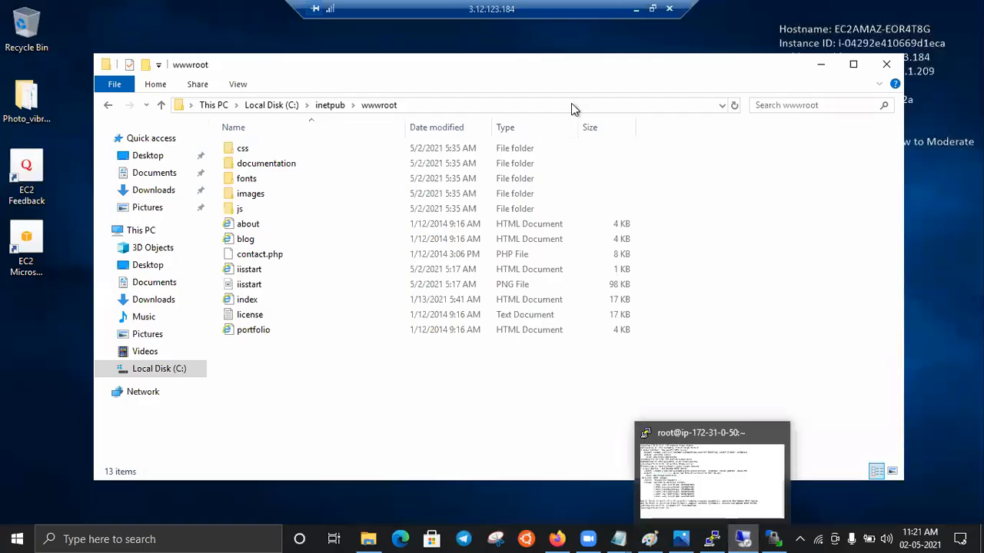
{"action": "left_click", "coordinate": [634, 13]}
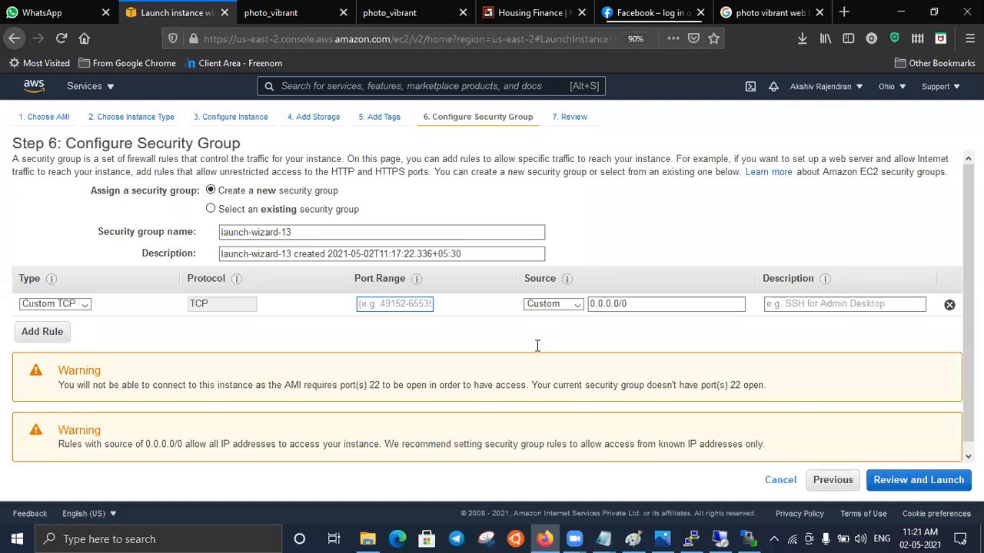
- Enter DNS as the custom TCP rule's port range
{"action": "type", "text": "DNS"}
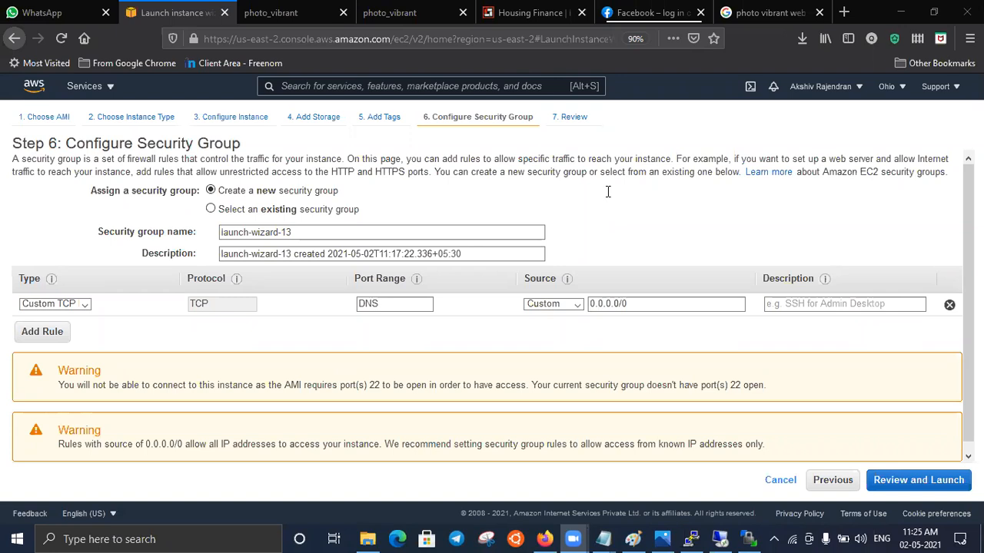
- View the photo_vibrant page at 18.224.34.140 and the HDFC homepage in Firefox
{"action": "left_click", "coordinate": [431, 18]}
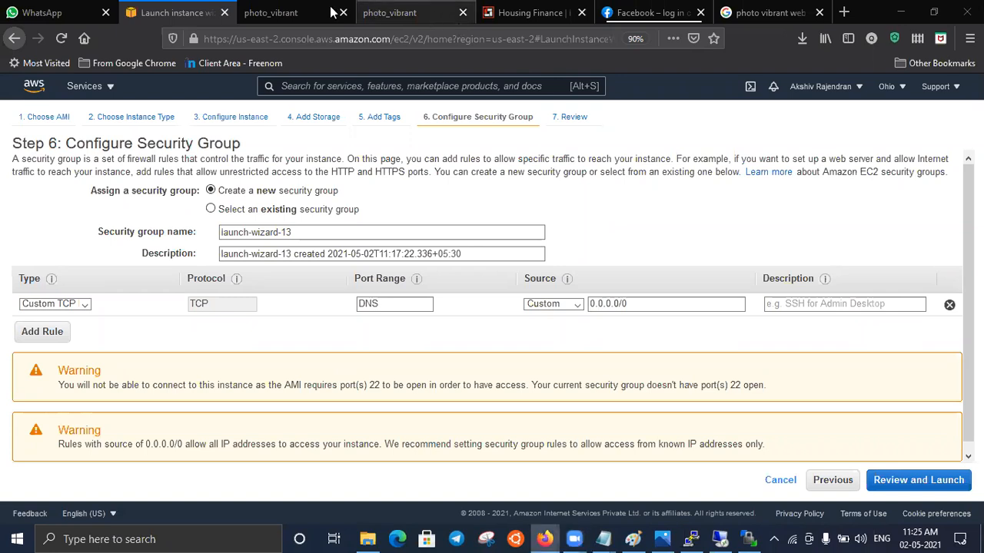
{"action": "left_click", "coordinate": [305, 10]}
{"action": "left_click", "coordinate": [403, 10]}
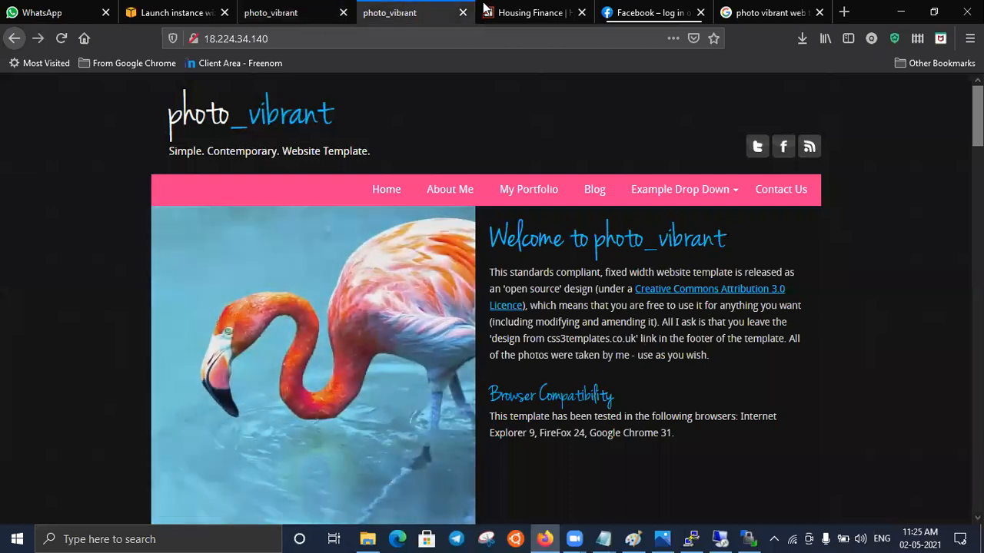
{"action": "left_click", "coordinate": [532, 17]}
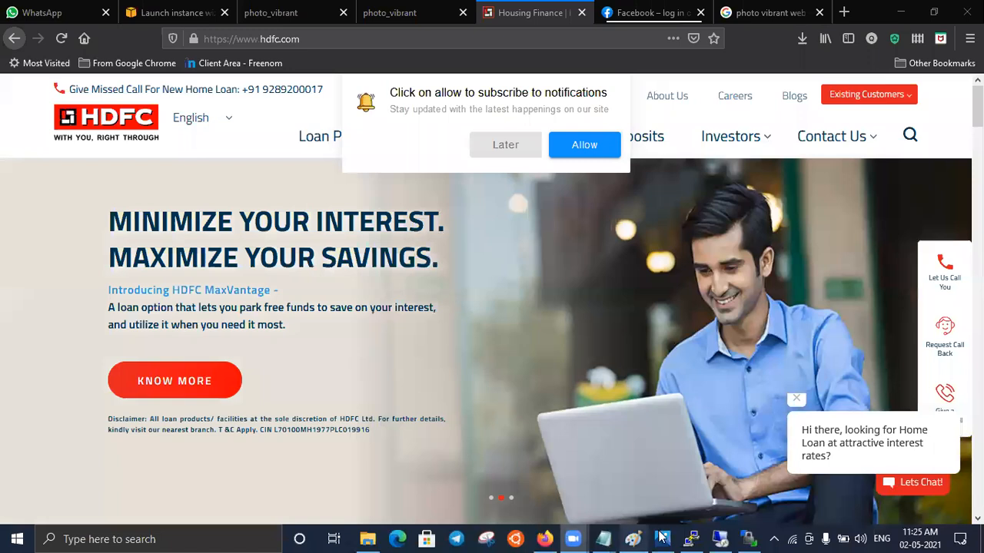
- Review the Photos diagram explaining the EC2, middleware and software layers, including static and dynamic applications
{"action": "mouse_move", "coordinate": [667, 538]}
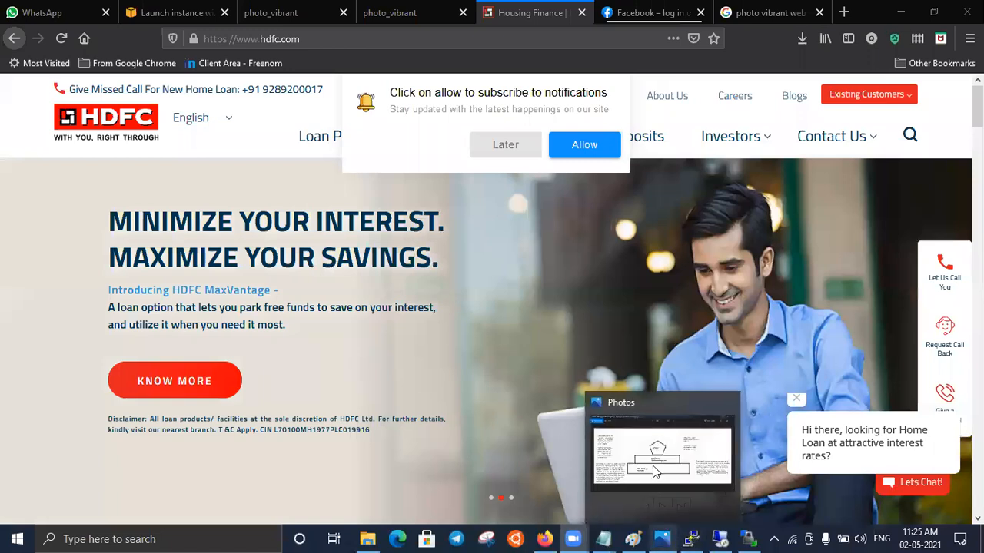
{"action": "left_click", "coordinate": [653, 469]}
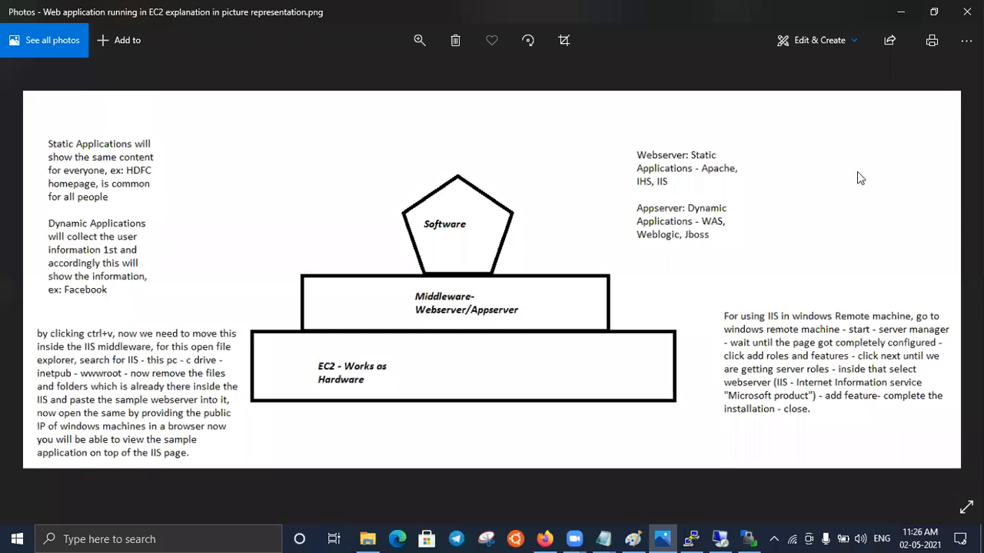
{"action": "left_click", "coordinate": [901, 17]}
{"action": "mouse_move", "coordinate": [920, 151]}
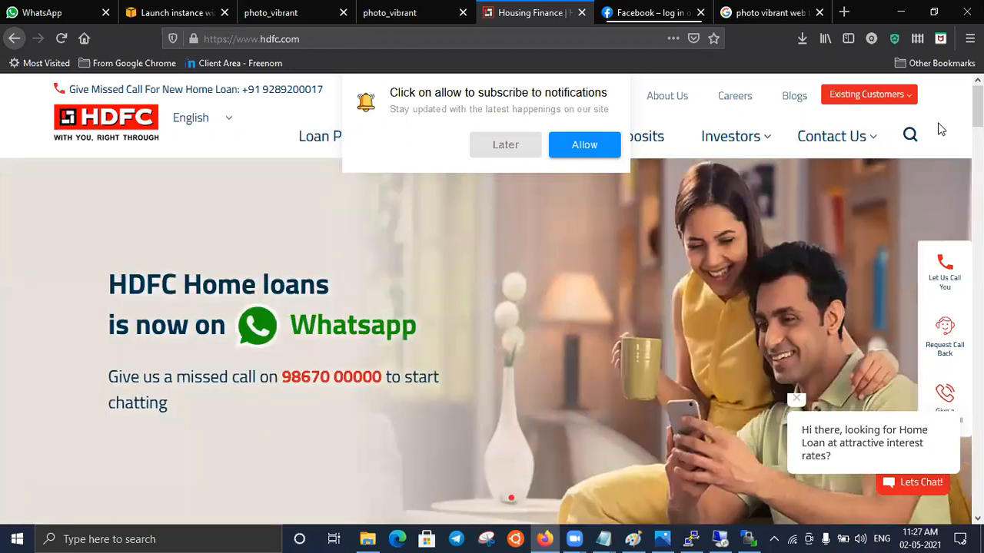
{"action": "left_click", "coordinate": [666, 539]}
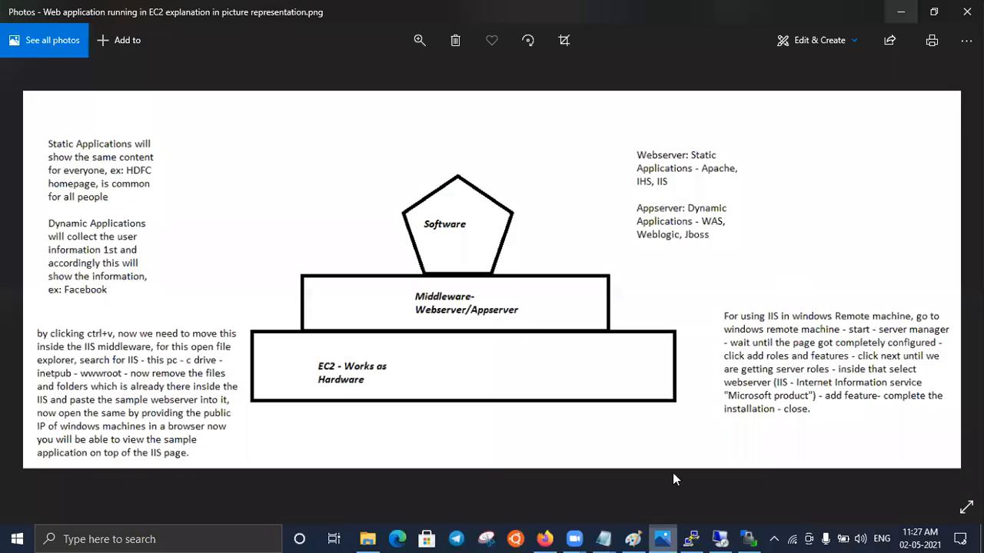
- In the Notepad file with the permission values, add Zomota below group and hotes / dish a few lines beneath it
{"action": "left_click", "coordinate": [606, 538]}
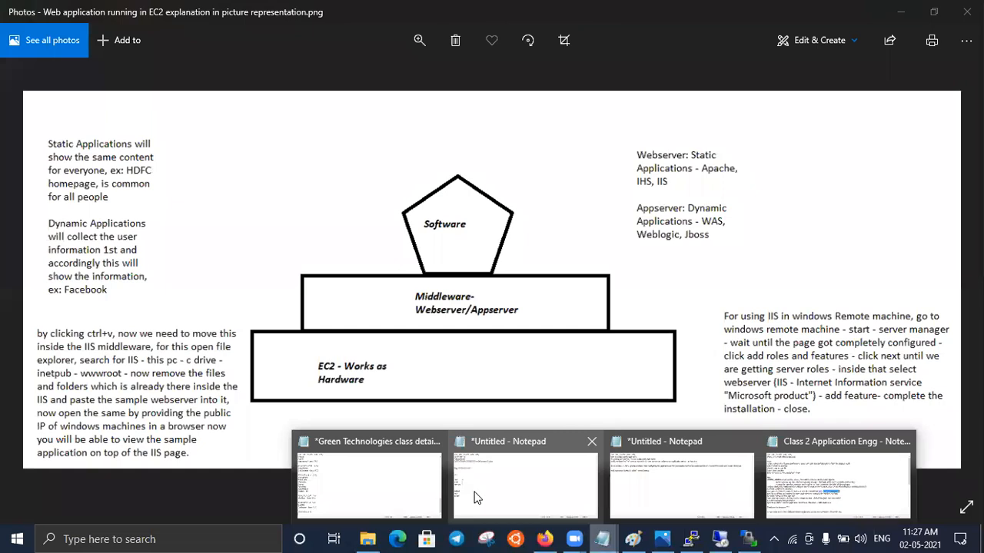
{"action": "left_click", "coordinate": [474, 498]}
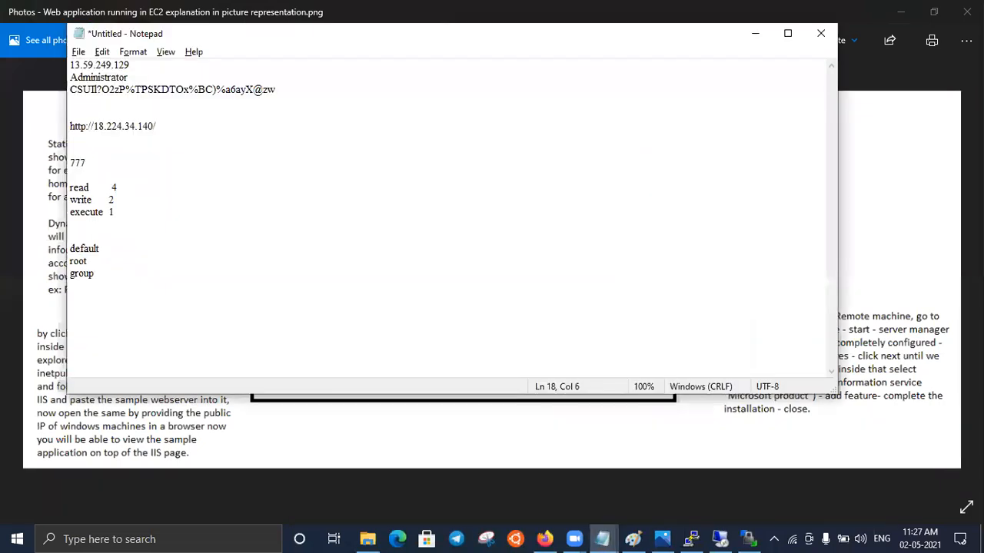
{"action": "key", "text": "Return"}
{"action": "key", "text": "Return"}
{"action": "key", "text": "Return"}
{"action": "type", "text": "Zomota"}
{"action": "key", "text": "Return"}
{"action": "key", "text": "Return"}
{"action": "key", "text": "Return"}
{"action": "type", "text": "ho"}
{"action": "type", "text": "tes /"}
{"action": "type", "text": " dos"}
{"action": "type", "text": "h"}
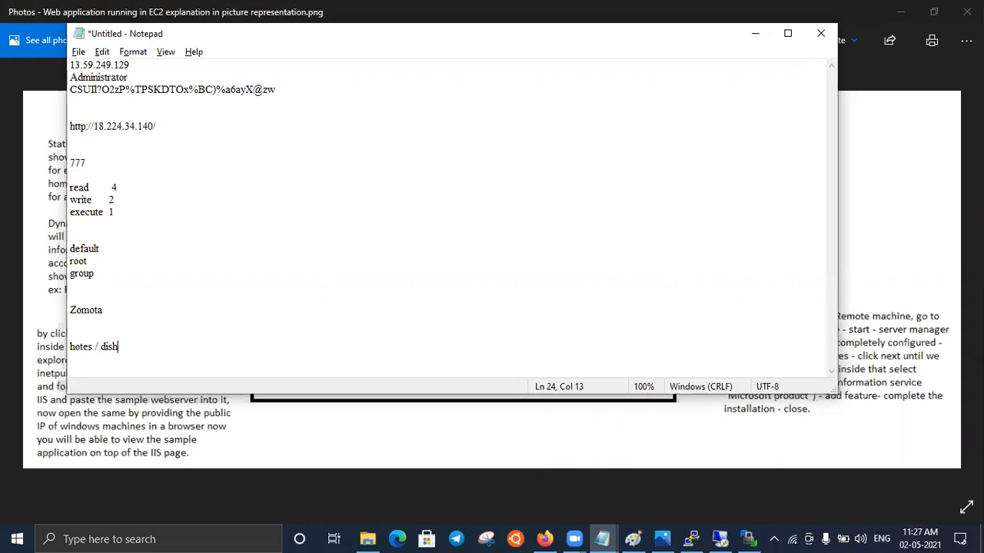
- List add to cart and payment on separate lines below hotes / dish
{"action": "key", "text": "Return"}
{"action": "type", "text": "a"}
{"action": "type", "text": "dd"}
{"action": "type", "text": " to ard"}
{"action": "key", "text": "BackSpace"}
{"action": "key", "text": "BackSpace"}
{"action": "key", "text": "BackSpace"}
{"action": "type", "text": "cart"}
{"action": "key", "text": "Return"}
{"action": "type", "text": "payment"}
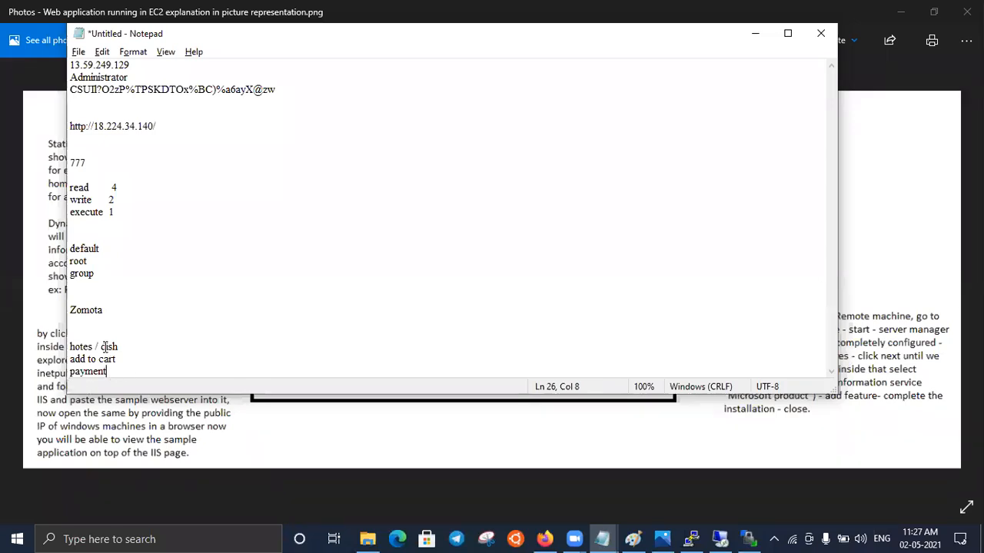
- Add swiggy in a second column on the Zomota line
{"action": "left_click", "coordinate": [197, 311]}
{"action": "key", "text": "Tab"}
{"action": "key", "text": "Tab"}
{"action": "key", "text": "Tab"}
{"action": "key", "text": "Tab"}
{"action": "key", "text": "Tab"}
{"action": "type", "text": "swiggy"}
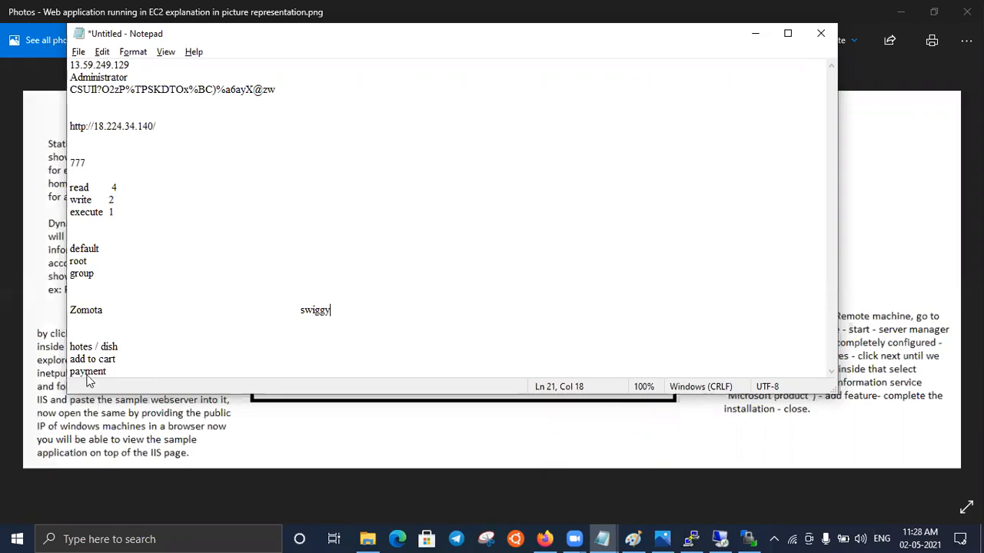
- Add paymrent under swiggy on the payment line, and minimize the notes
{"action": "left_click", "coordinate": [302, 368]}
{"action": "key", "text": "Tab"}
{"action": "key", "text": "Tab"}
{"action": "key", "text": "Tab"}
{"action": "key", "text": "Tab"}
{"action": "key", "text": "Tab"}
{"action": "type", "text": "paymrent"}
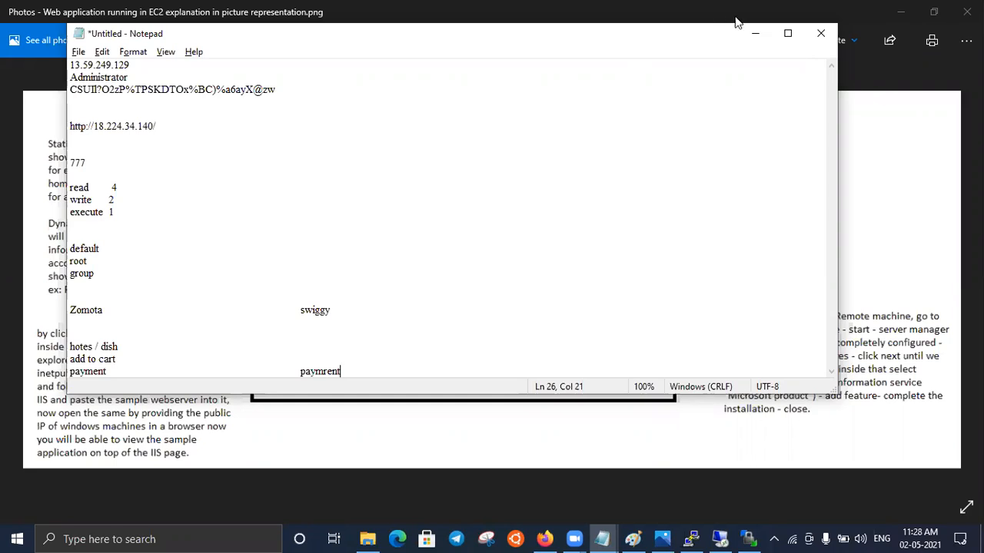
{"action": "left_click", "coordinate": [757, 33]}
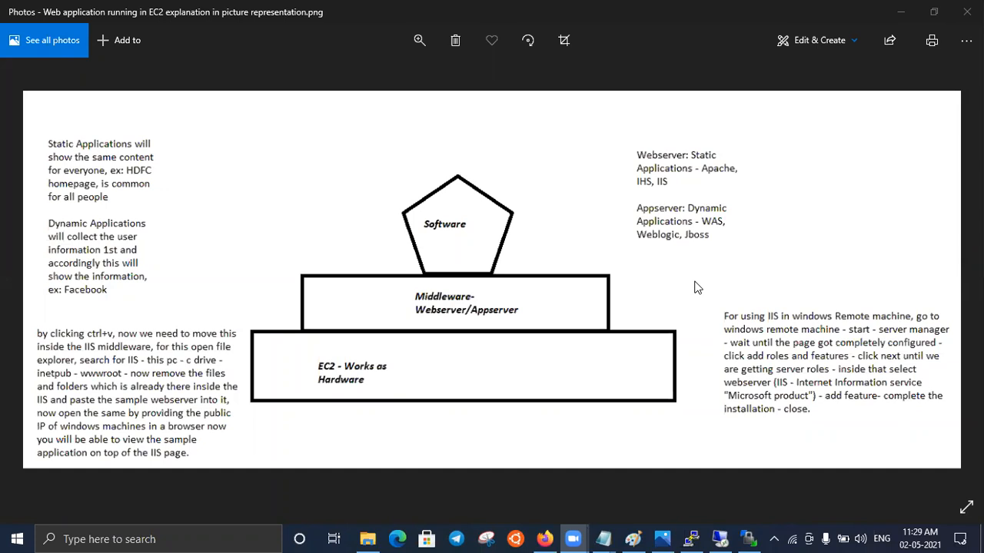
- Return to the launch wizard in Firefox and set the security group rule type to All TCP
{"action": "left_click", "coordinate": [547, 538]}
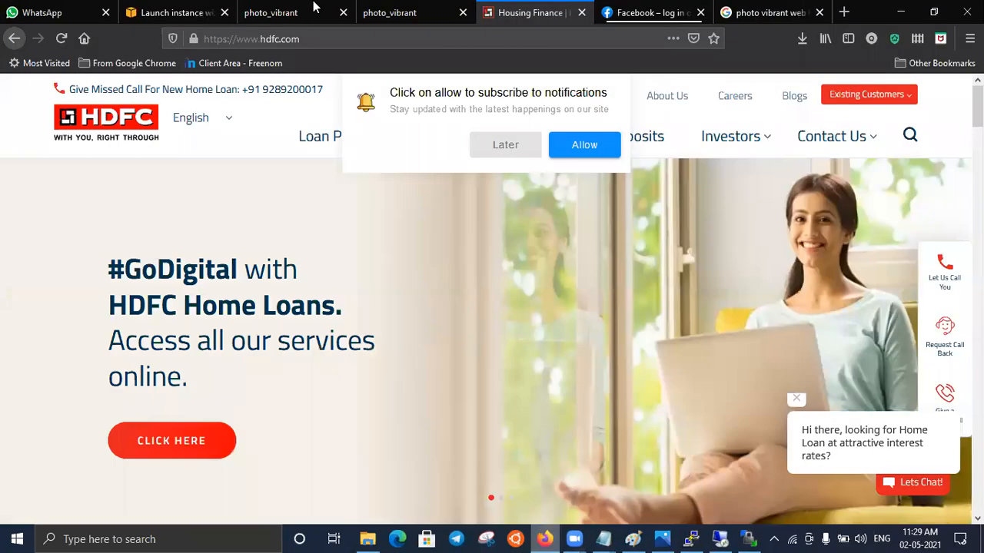
{"action": "left_click", "coordinate": [173, 16]}
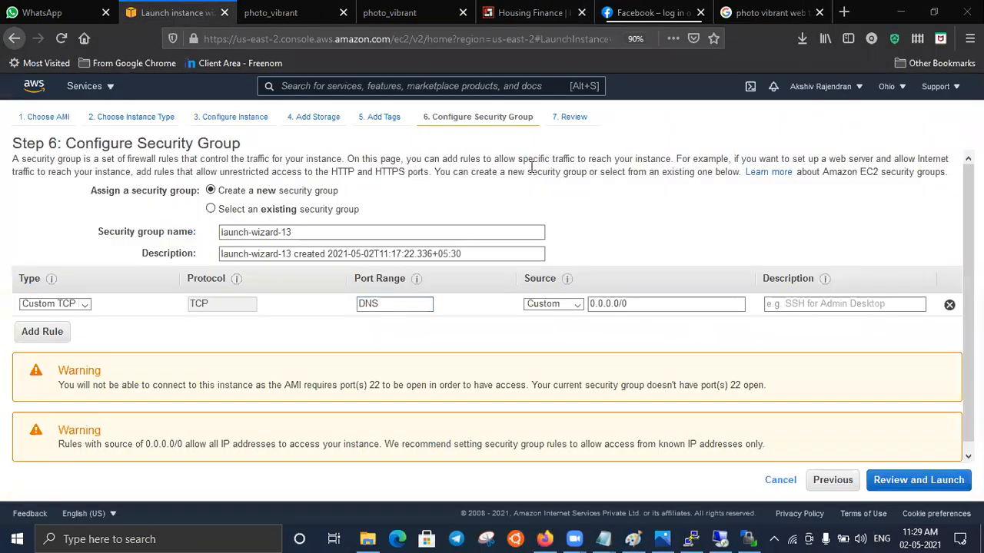
{"action": "left_click", "coordinate": [84, 305]}
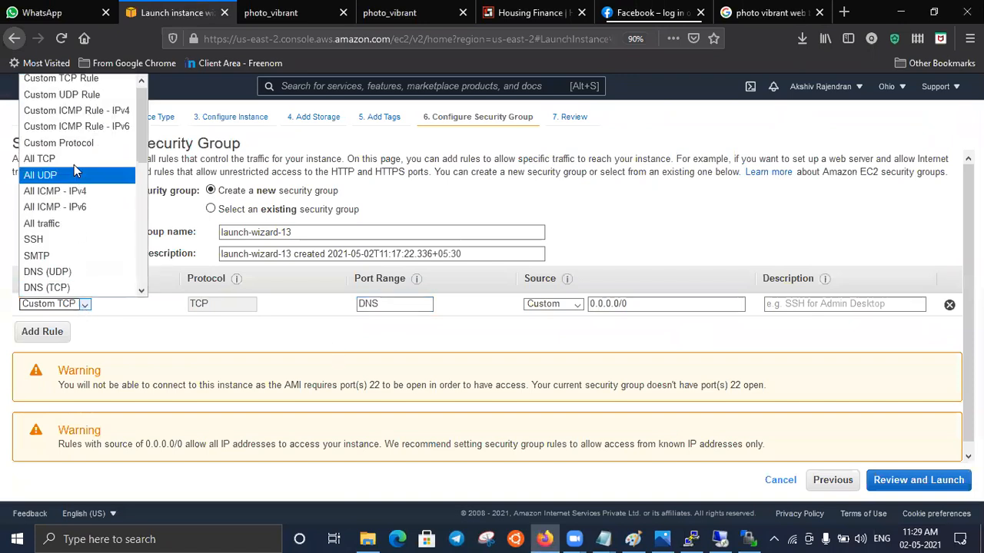
{"action": "left_click", "coordinate": [73, 156]}
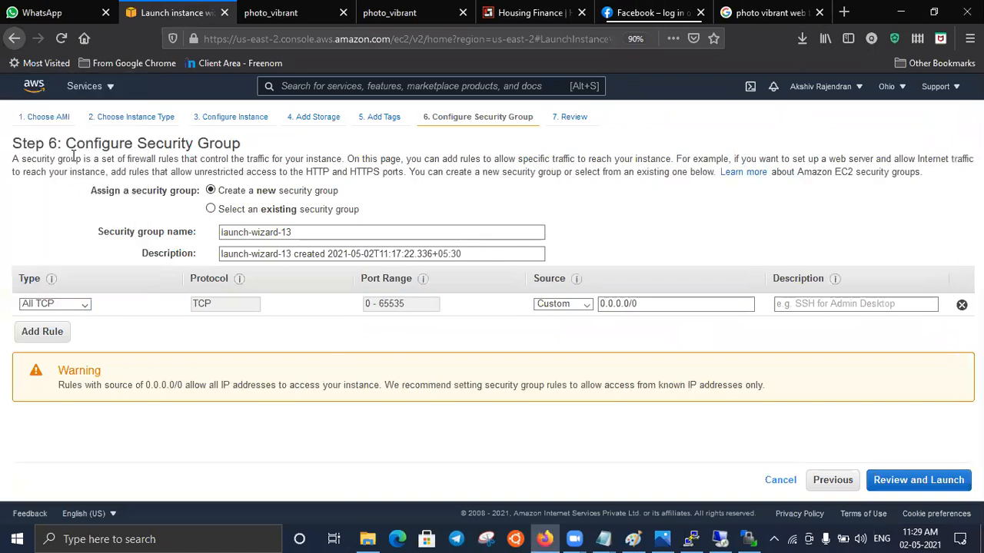
- Highlight the All TCP rule's port range and show the available rule types
{"action": "double_click", "coordinate": [415, 306]}
{"action": "left_click_drag", "start_coordinate": [368, 307], "coordinate": [362, 312]}
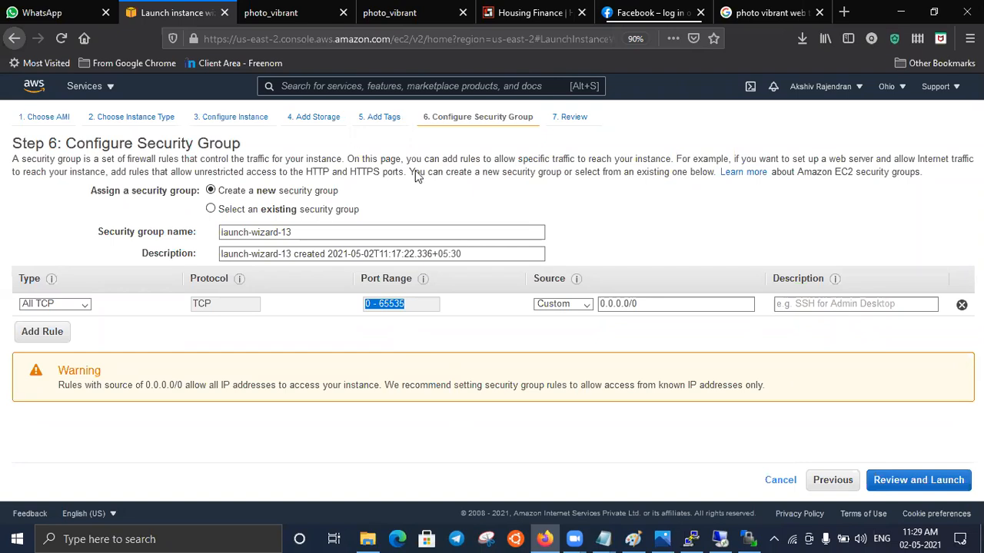
{"action": "left_click", "coordinate": [85, 306]}
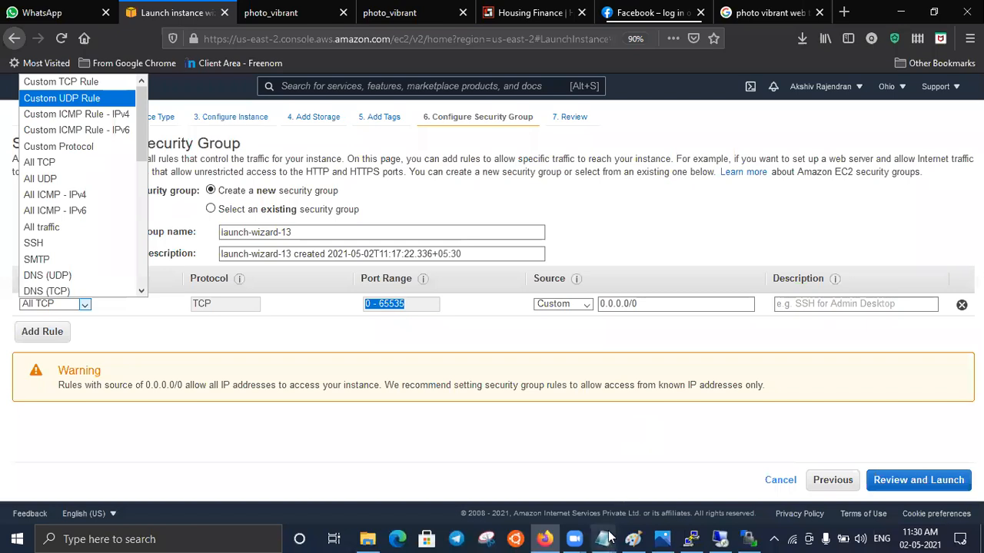
{"action": "mouse_move", "coordinate": [607, 538]}
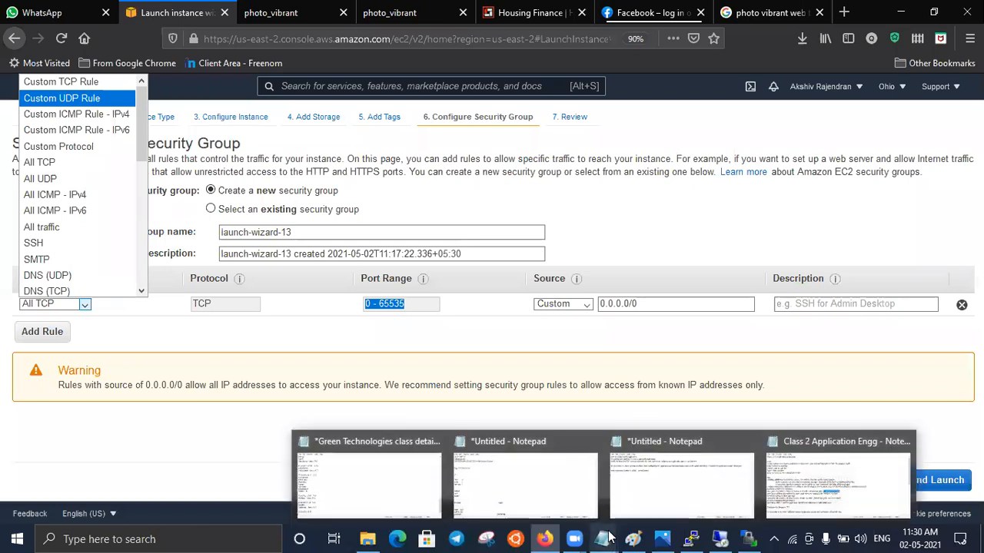
{"action": "left_click", "coordinate": [579, 494]}
{"action": "left_click", "coordinate": [461, 114]}
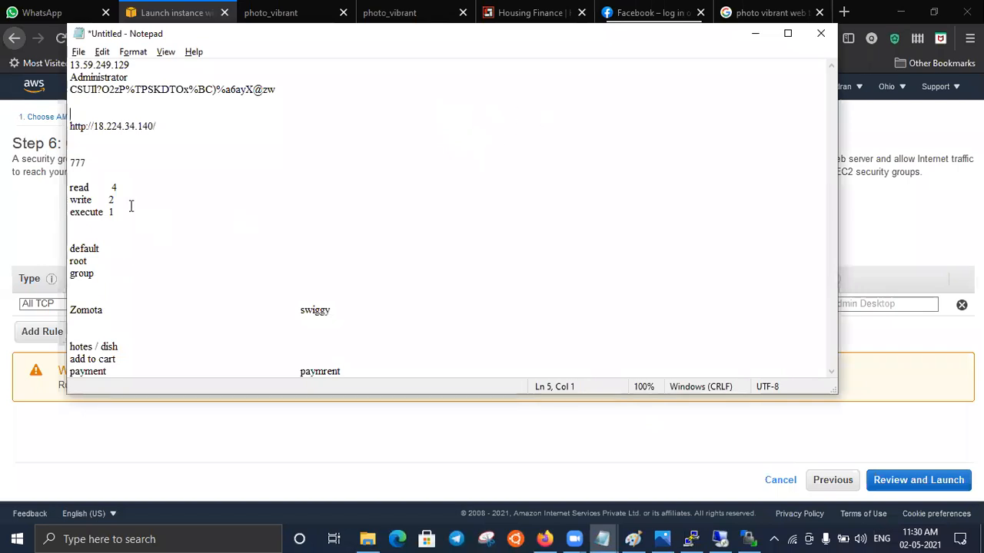
{"action": "key", "text": "Return"}
{"action": "key", "text": "Return"}
{"action": "key", "text": "Up"}
{"action": "key", "text": "Up"}
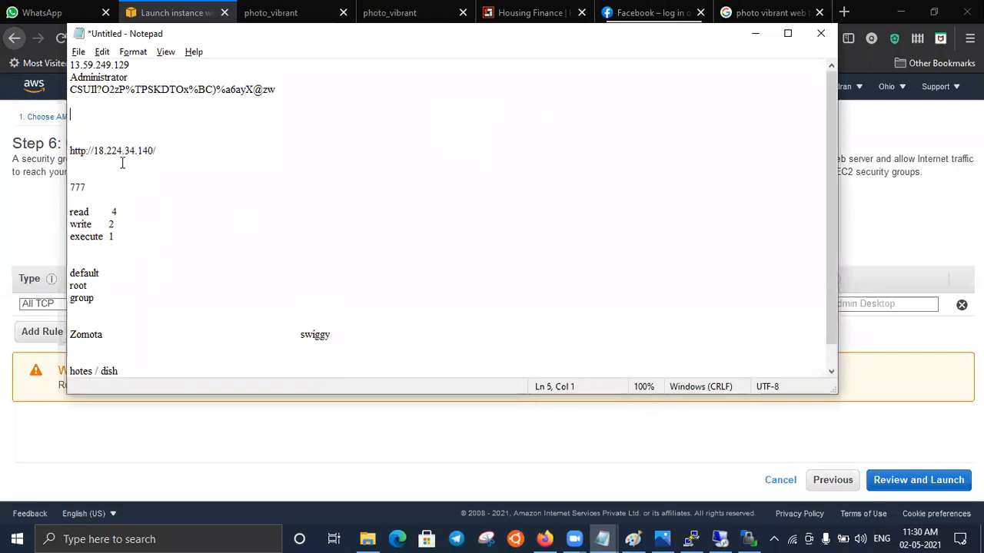
{"action": "key", "text": "Return"}
{"action": "type", "text": "D"}
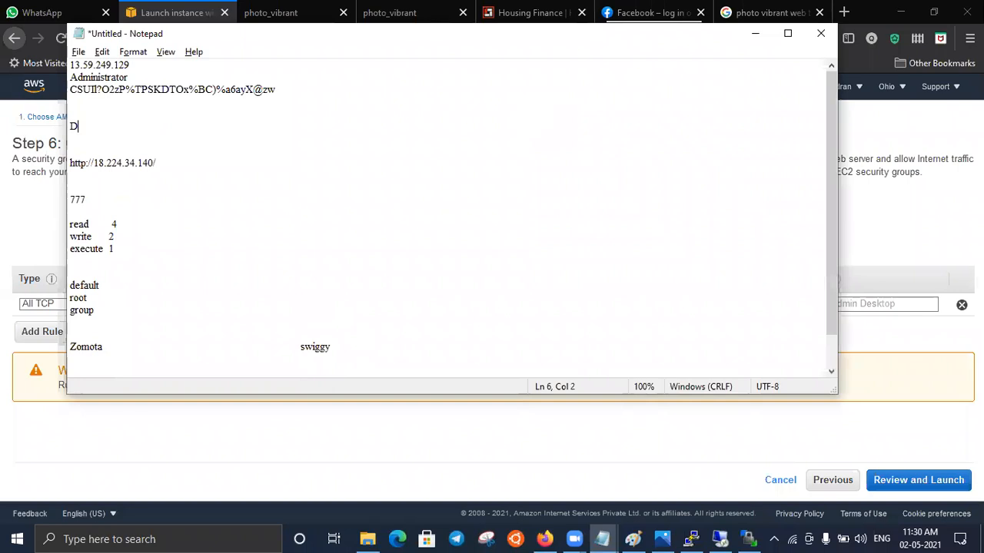
{"action": "type", "text": "NS - domain namin system"}
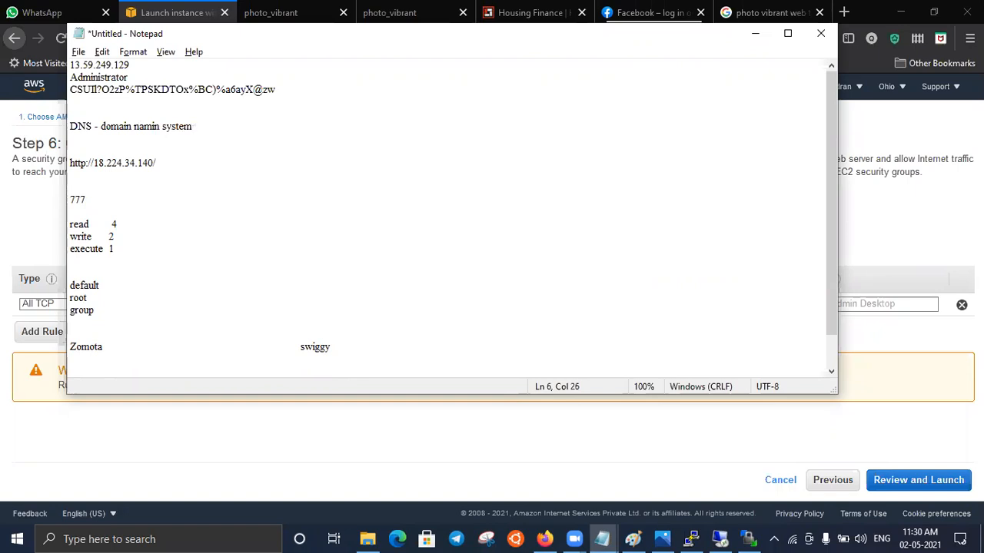
{"action": "type", "text": "     (1.1.1.1/1)"}
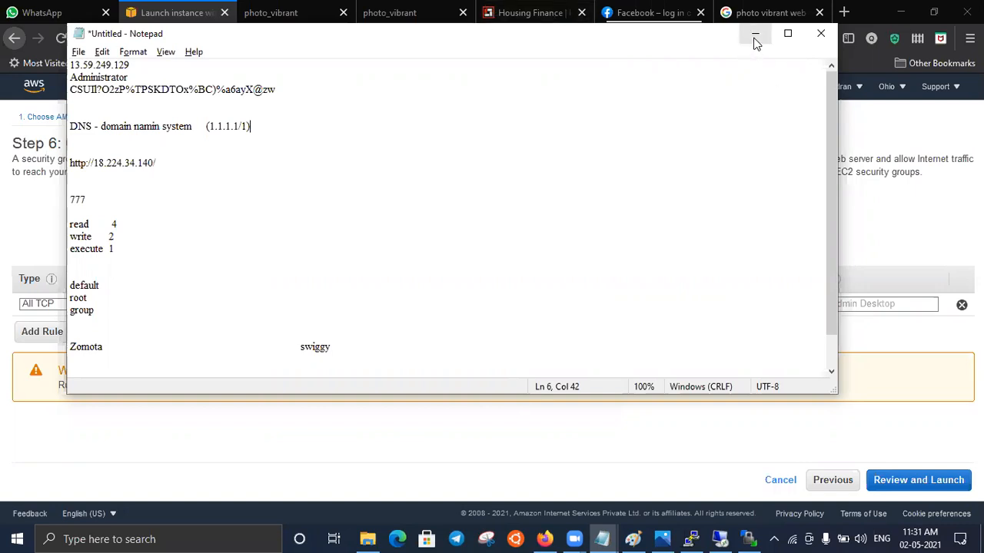
- Append (1.1.1.1/1) to the DNS line after a gap, and minimize the notes
{"action": "left_click", "coordinate": [754, 34]}
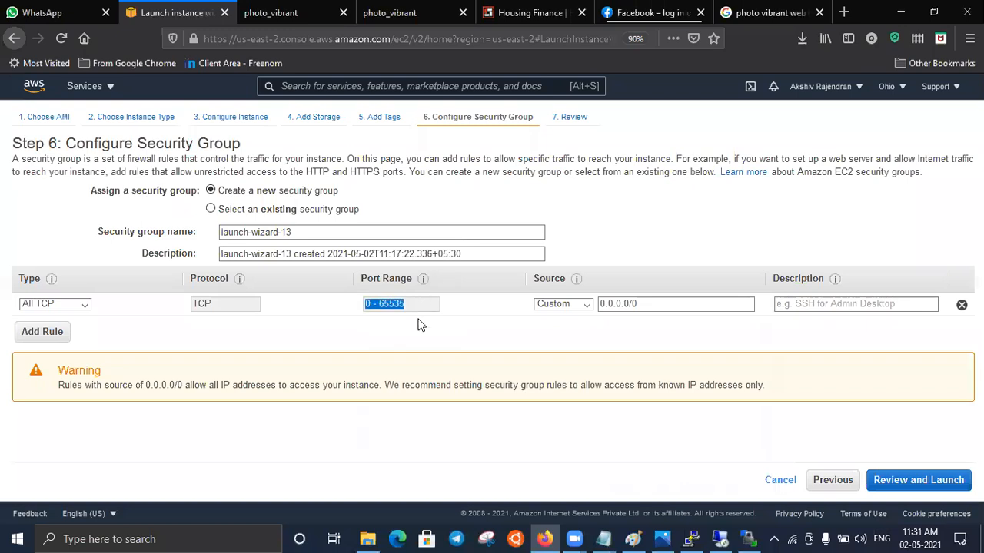
- Show the security group rule types, and view the open HDFC site, declining its notifications, before returning to the launch wizard
{"action": "left_click", "coordinate": [84, 305]}
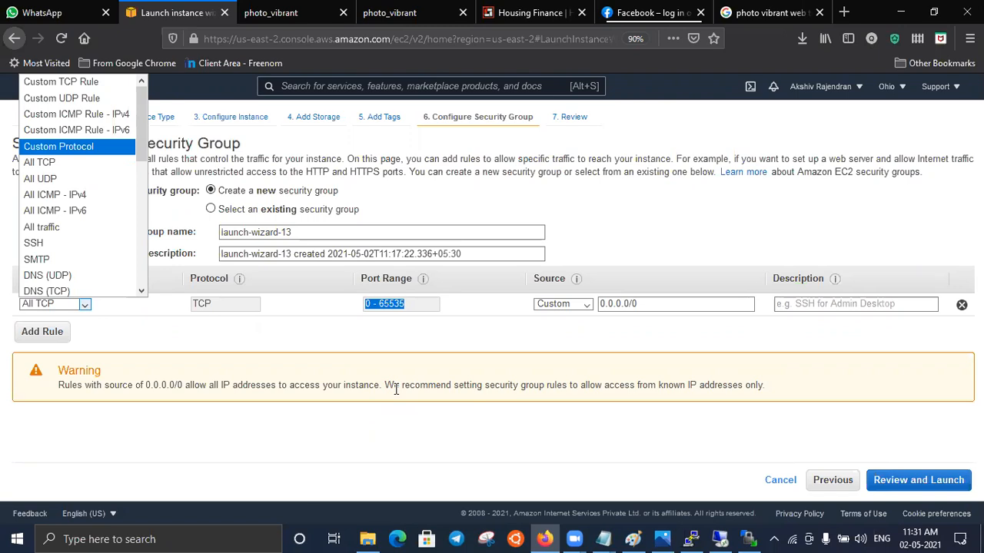
{"action": "left_click", "coordinate": [528, 14]}
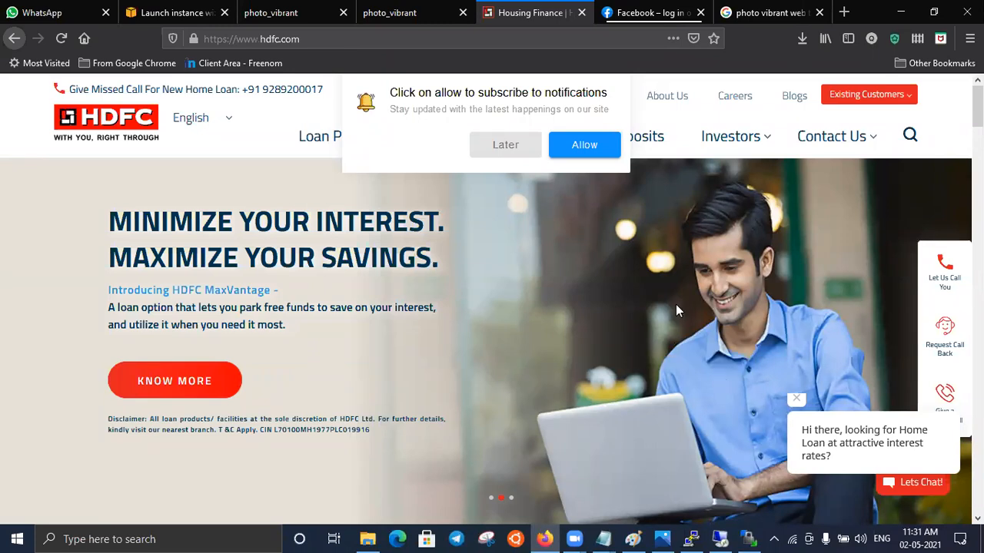
{"action": "left_click", "coordinate": [499, 150]}
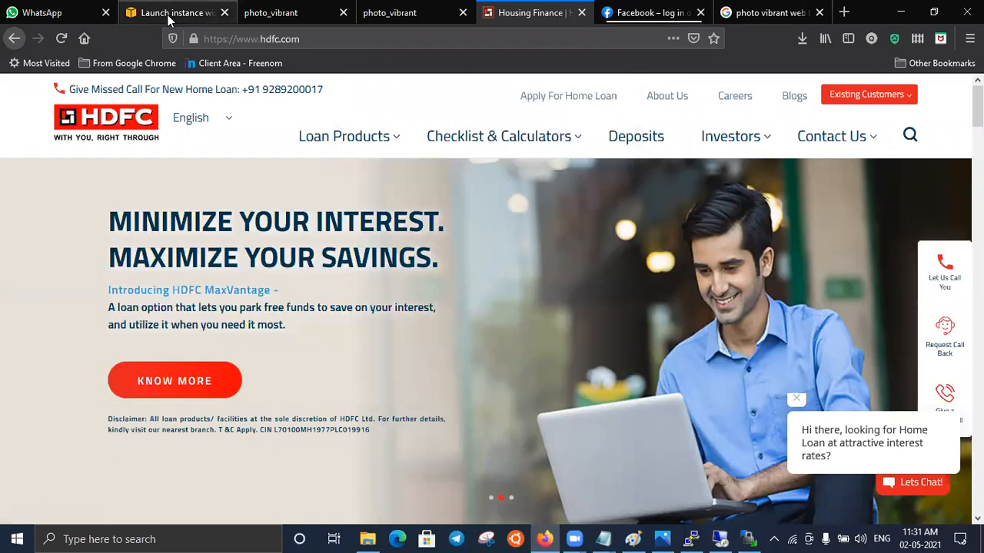
{"action": "left_click", "coordinate": [173, 12]}
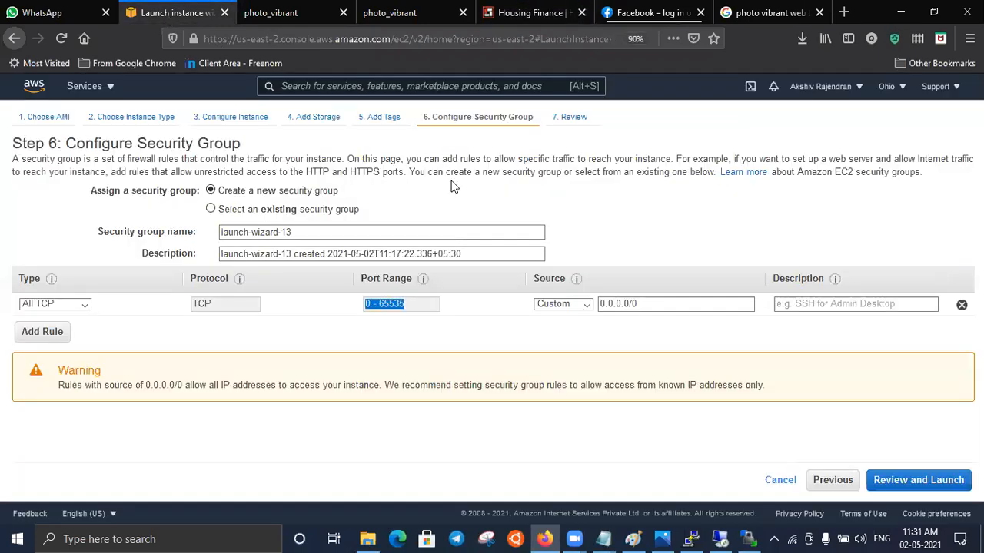
{"action": "left_click", "coordinate": [454, 194]}
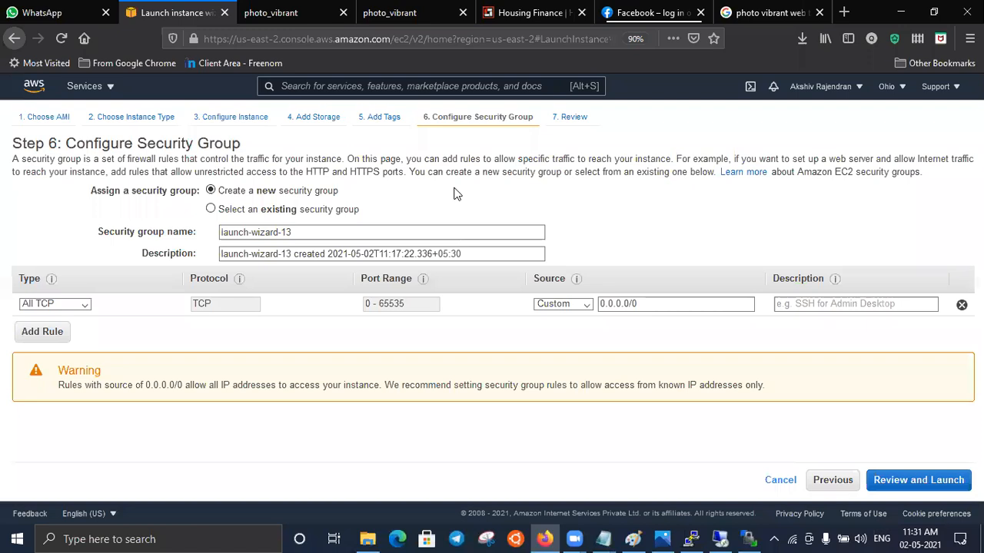
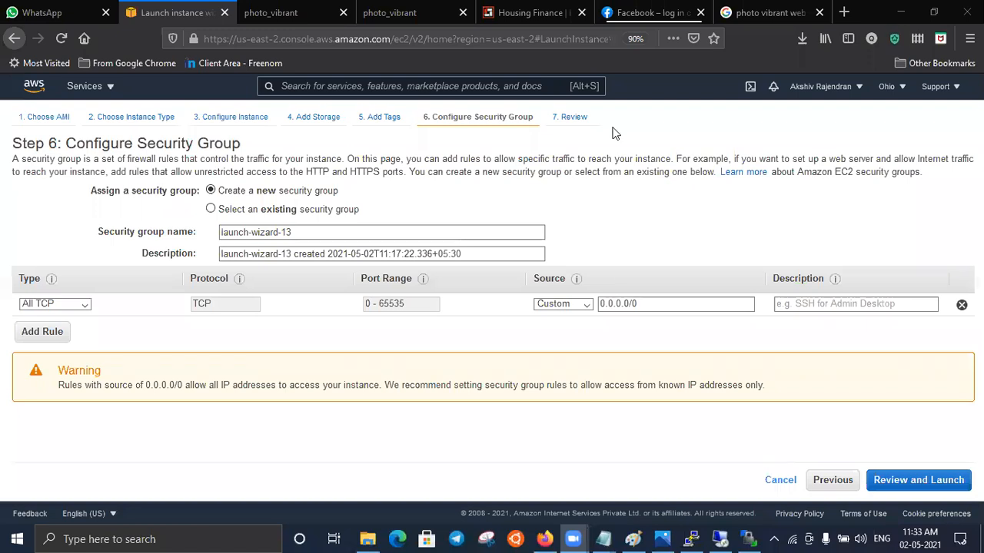
- Try the Custom ICMP Rule - IPv4 and Custom TCP Rule types on the security group rule, and leave it set to Custom UDP Rule
{"action": "left_click", "coordinate": [87, 304]}
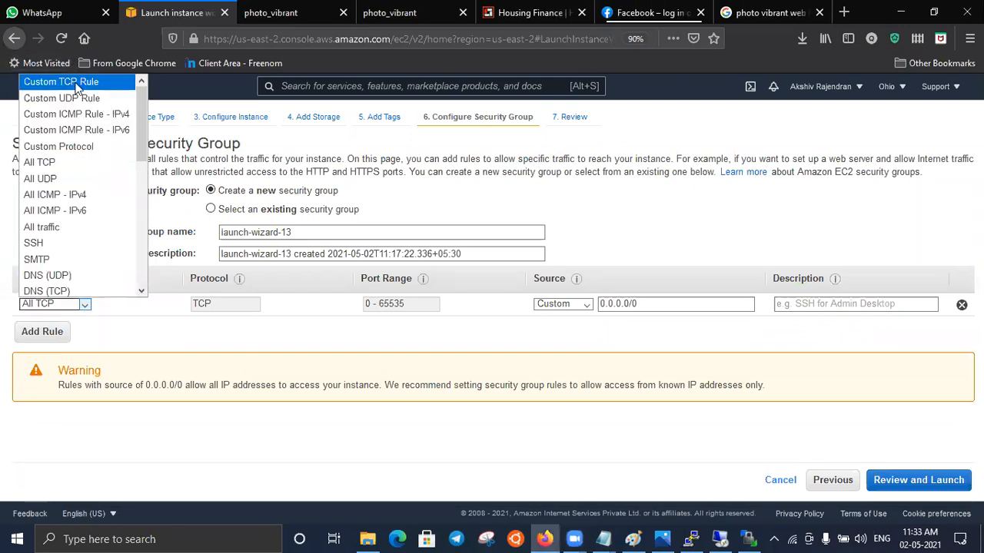
{"action": "left_click", "coordinate": [77, 115]}
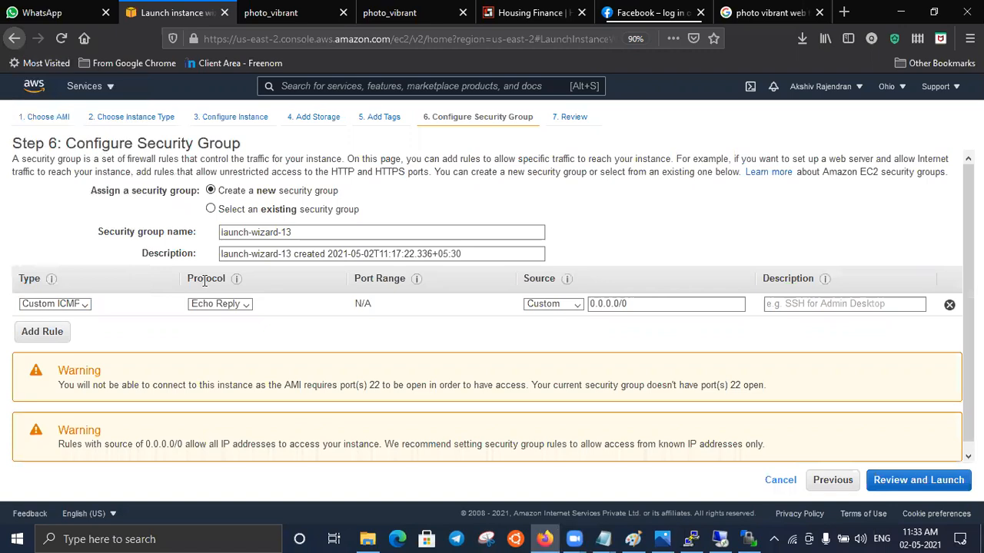
{"action": "left_click", "coordinate": [86, 304]}
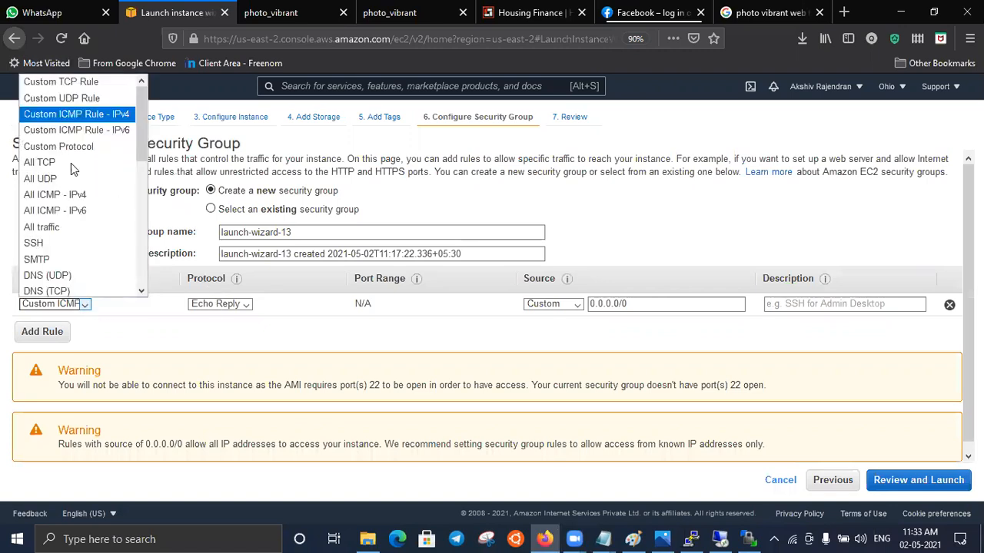
{"action": "left_click", "coordinate": [76, 88]}
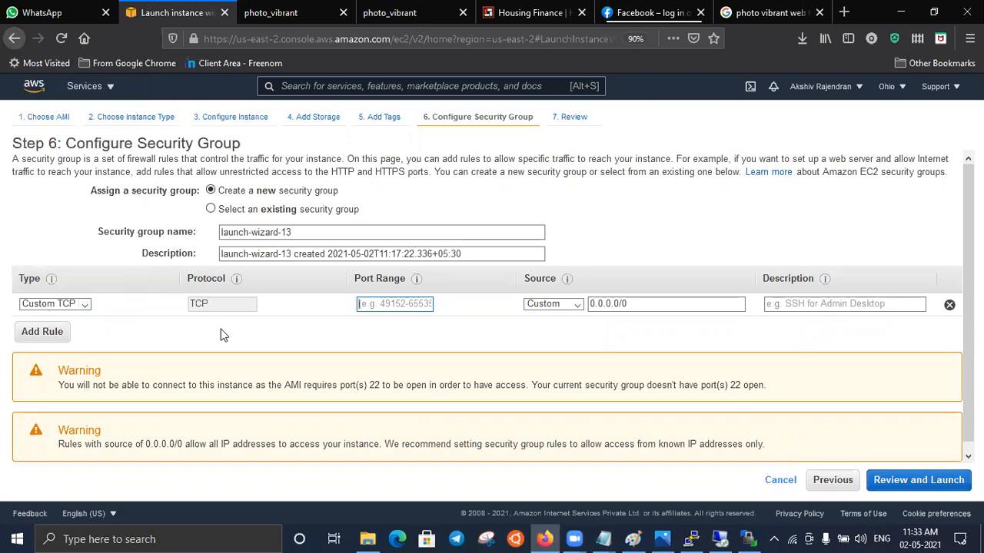
{"action": "left_click", "coordinate": [84, 305]}
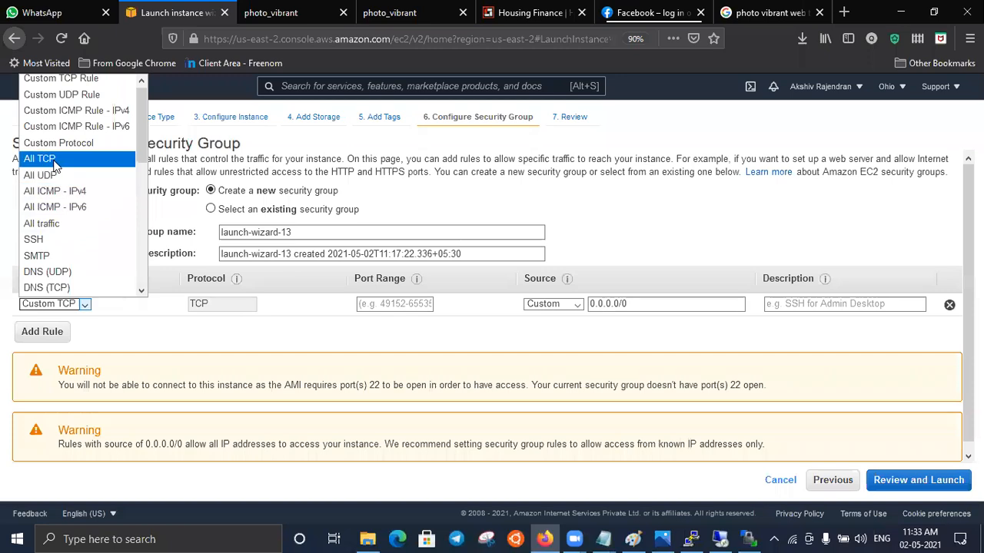
{"action": "left_click", "coordinate": [68, 98]}
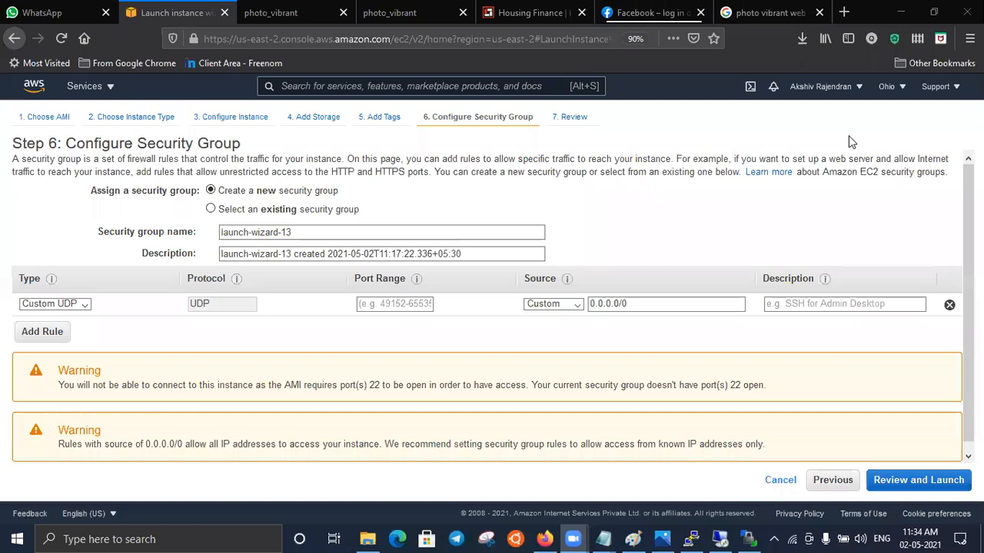
{"action": "left_click", "coordinate": [819, 91]}
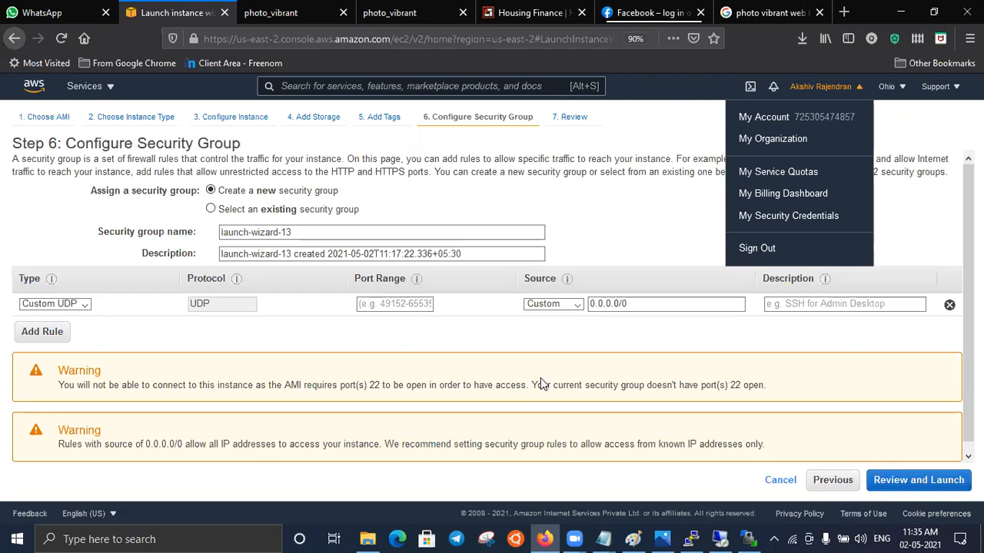
{"action": "left_click", "coordinate": [476, 197]}
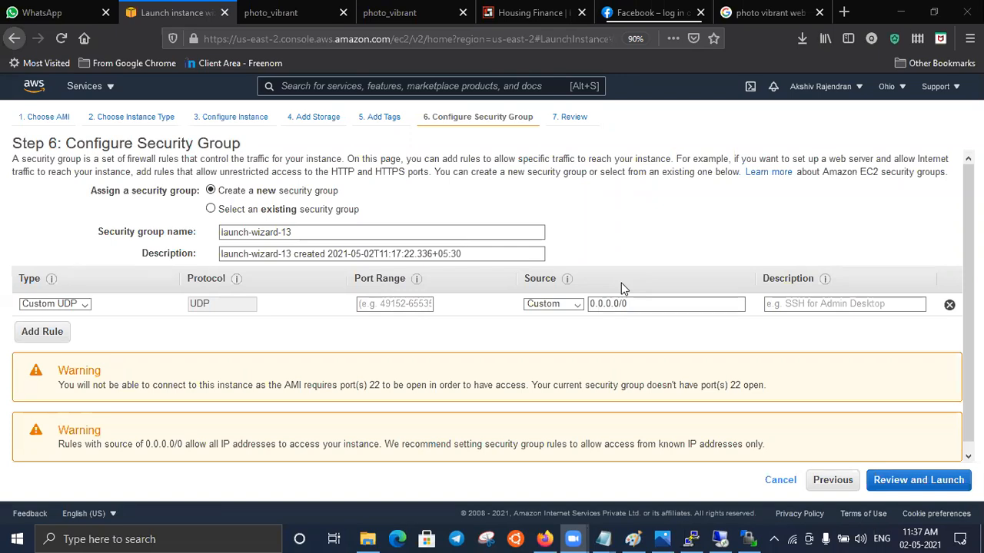
- View the photo_vibrant site at 18.224.34.140 and the HDFC homepage, and switch to the EC2 web application diagram in Photos
{"action": "left_click", "coordinate": [411, 14]}
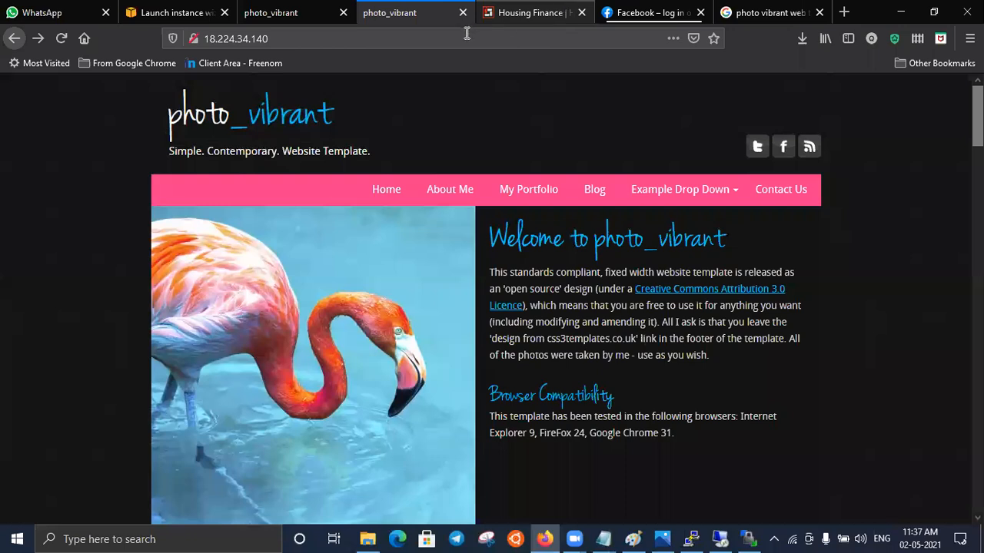
{"action": "left_click", "coordinate": [534, 14]}
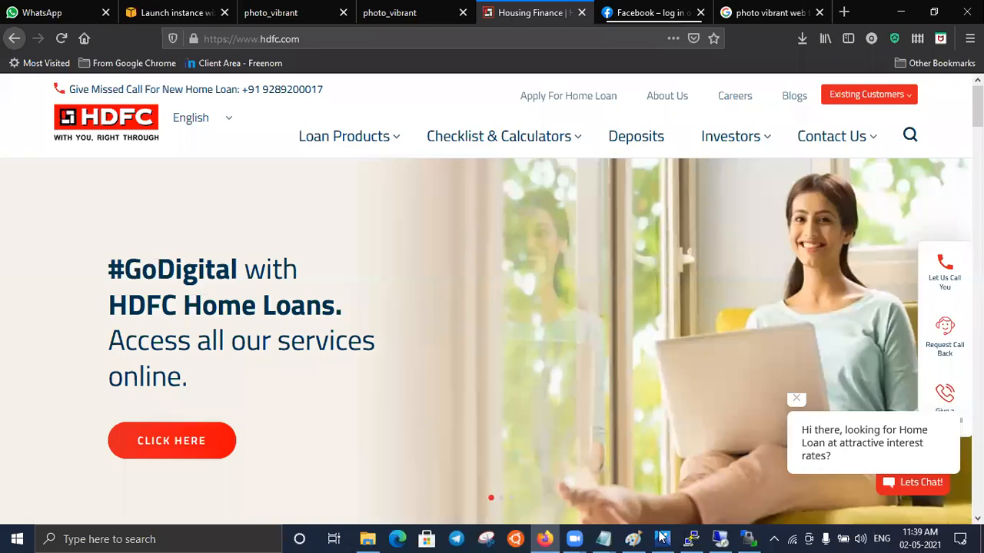
{"action": "left_click", "coordinate": [661, 538]}
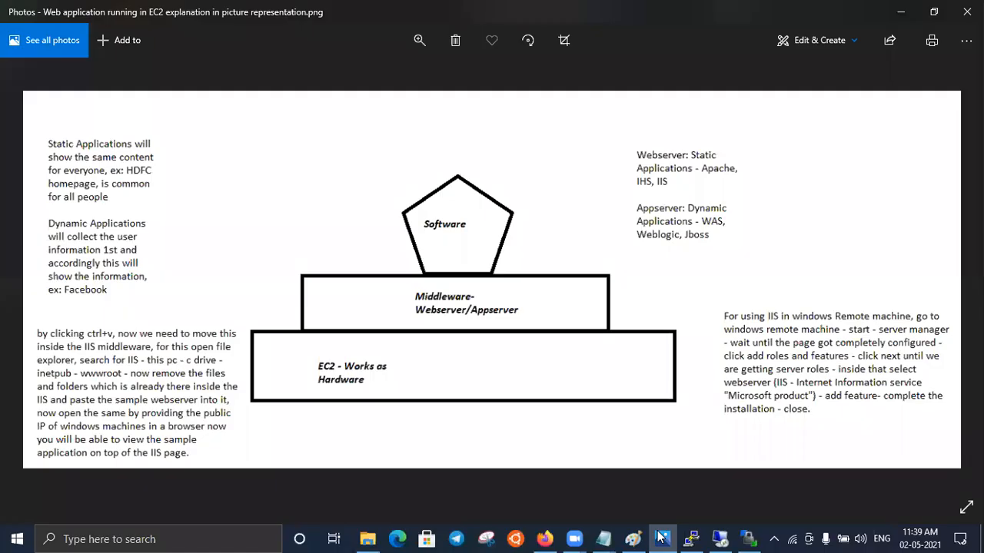